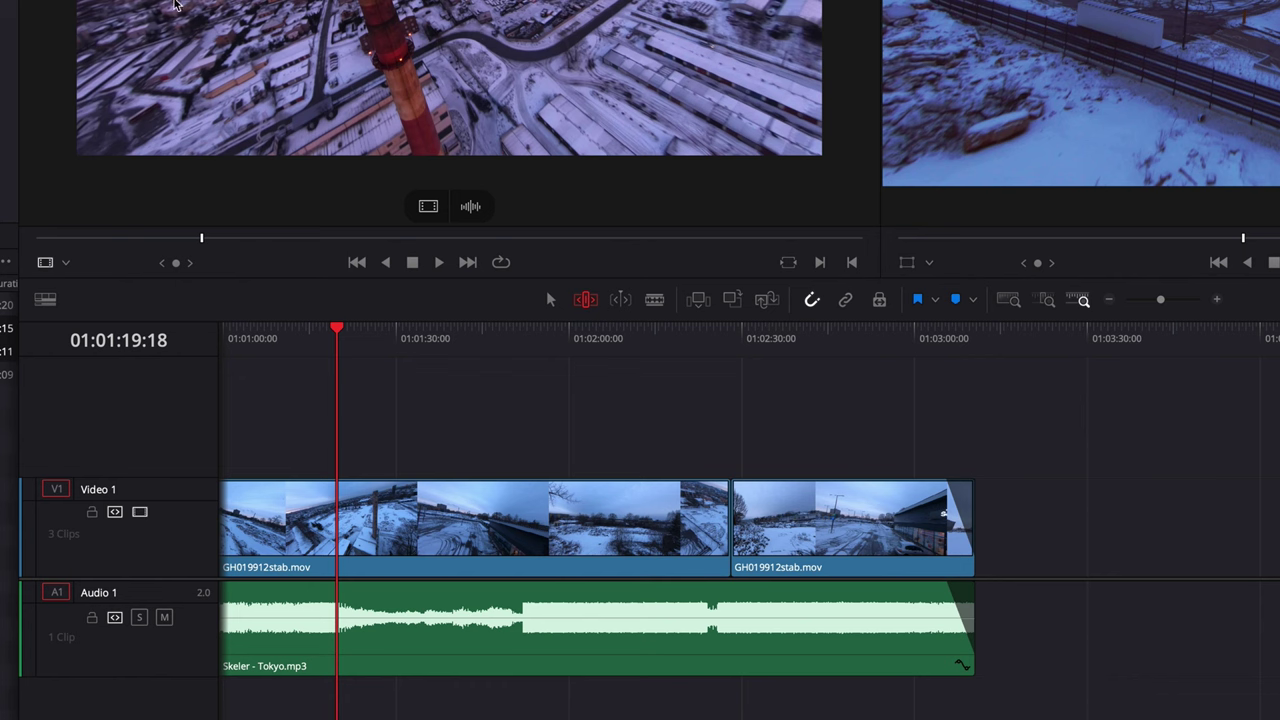
- Review the Poranne Loty edit, scrubbing the playhead between 01:01:32:13 and 01:01:38:02
{"action": "left_click", "coordinate": [790, 237]}
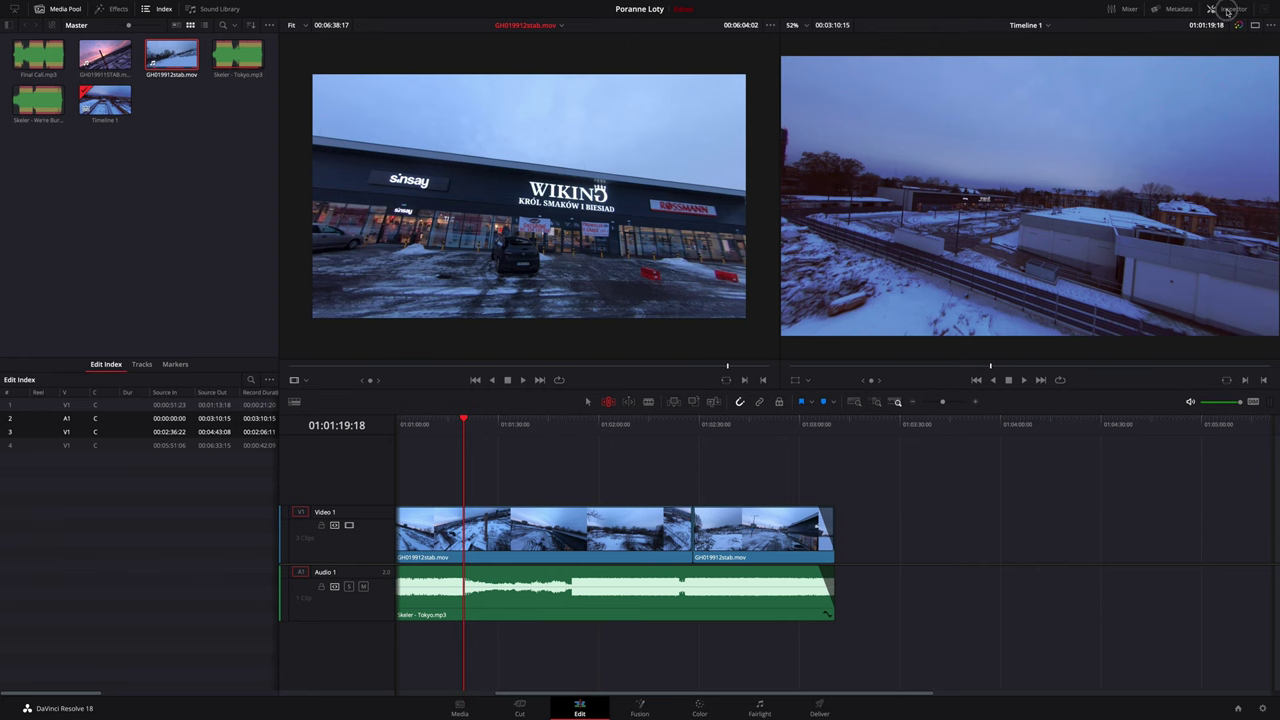
{"action": "left_click", "coordinate": [1228, 9]}
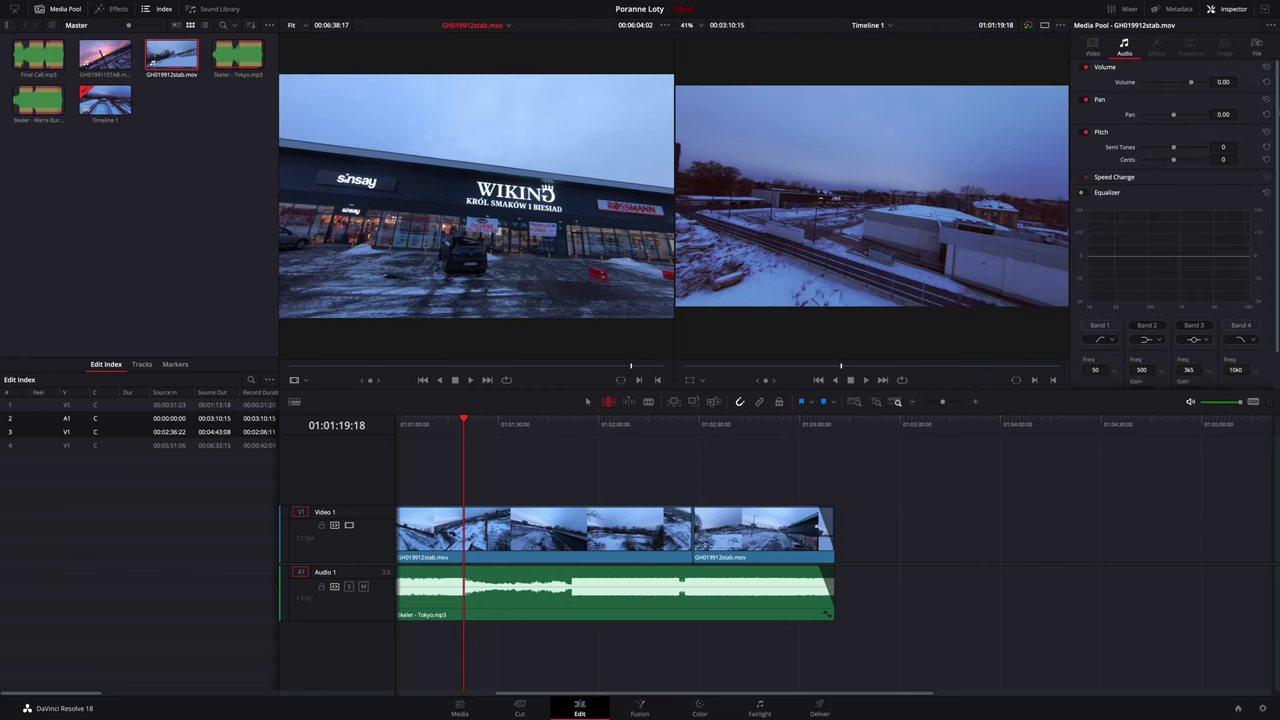
{"action": "left_click", "coordinate": [1230, 10]}
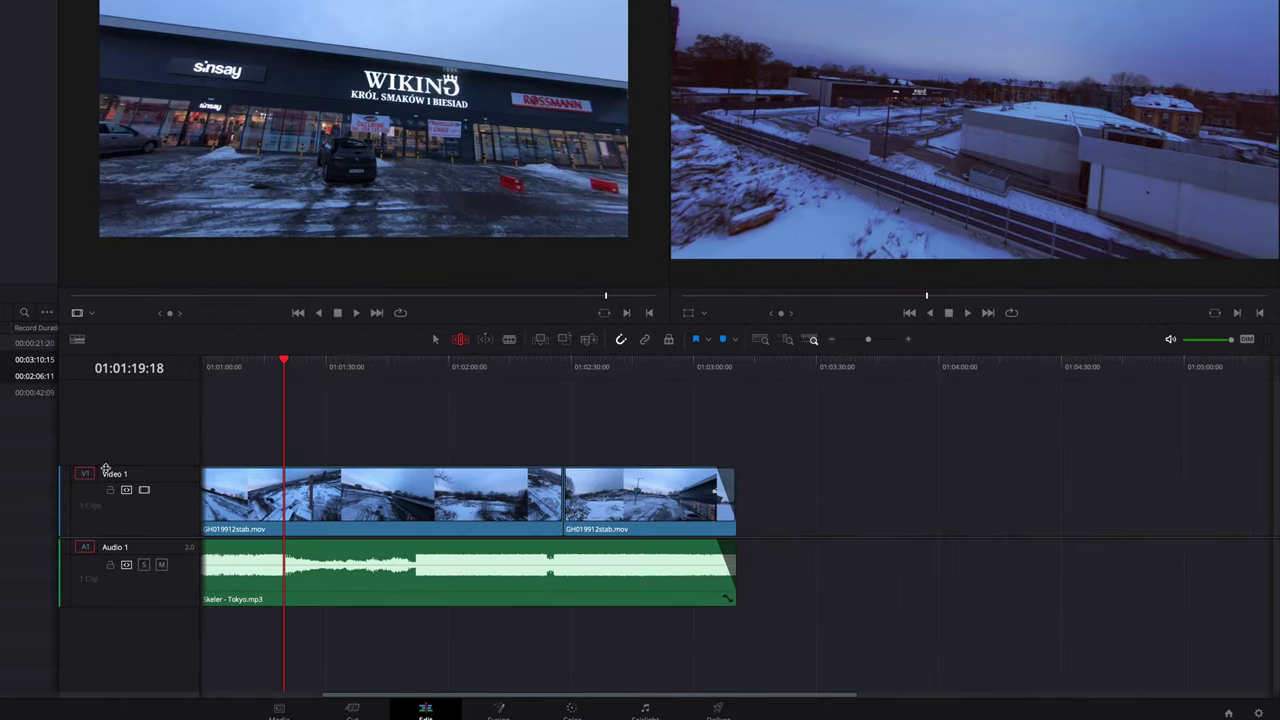
{"action": "left_click", "coordinate": [288, 360]}
{"action": "left_click_drag", "start_coordinate": [308, 362], "coordinate": [358, 367]}
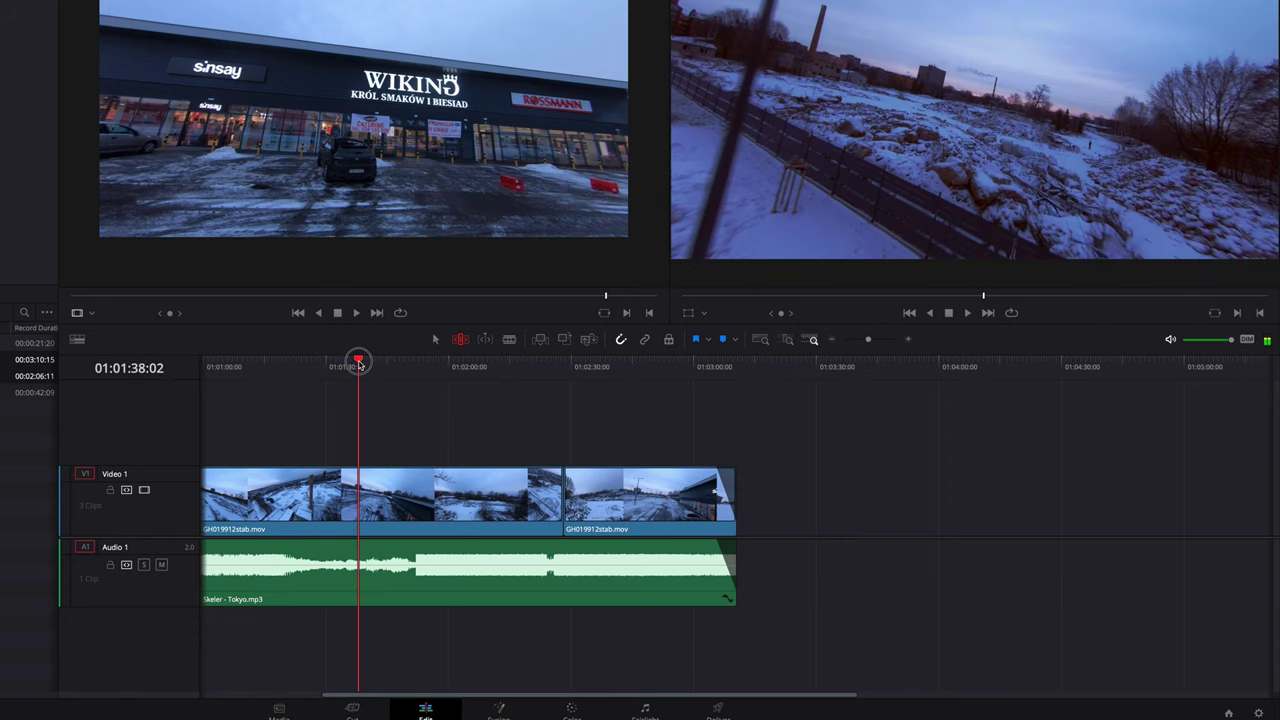
{"action": "key", "text": "XF86AudioRaiseVolume"}
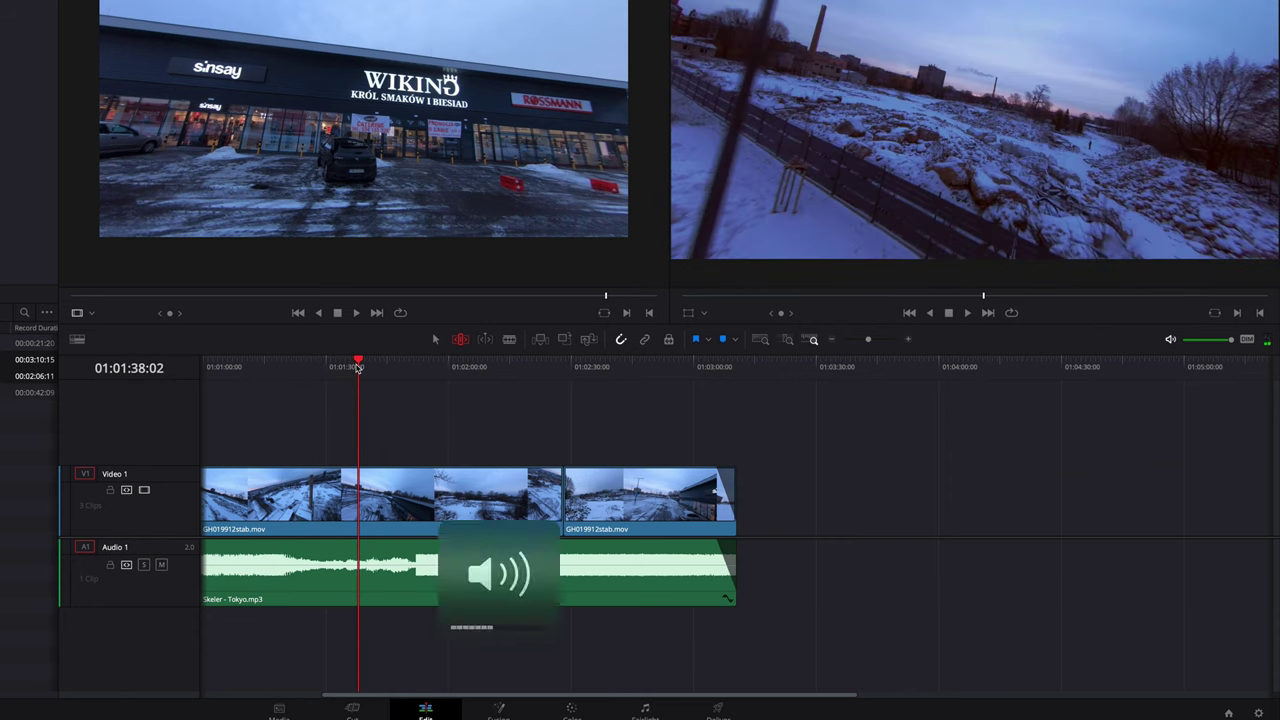
{"action": "left_click_drag", "start_coordinate": [358, 367], "coordinate": [336, 363]}
- Select the first Video 1 clip and the Skeler - Tokyo.mp3 music, then bring up the local projects list
{"action": "left_click", "coordinate": [270, 503]}
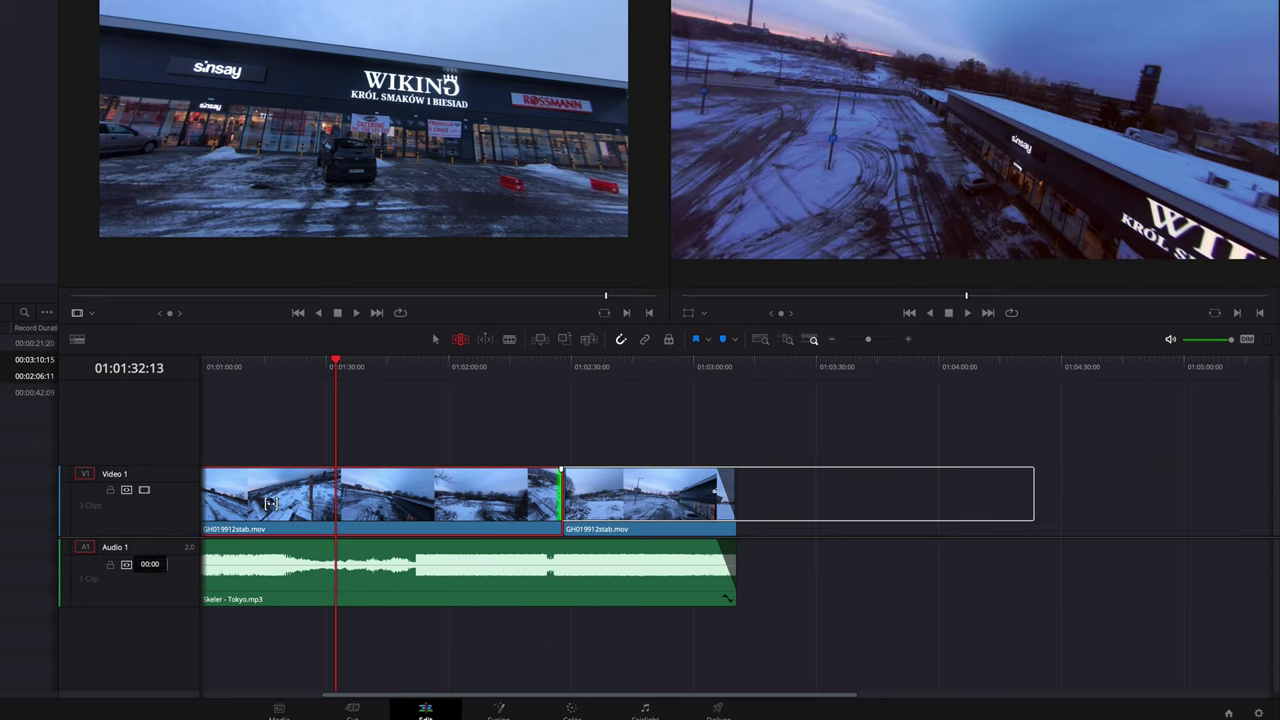
{"action": "left_click", "coordinate": [324, 591]}
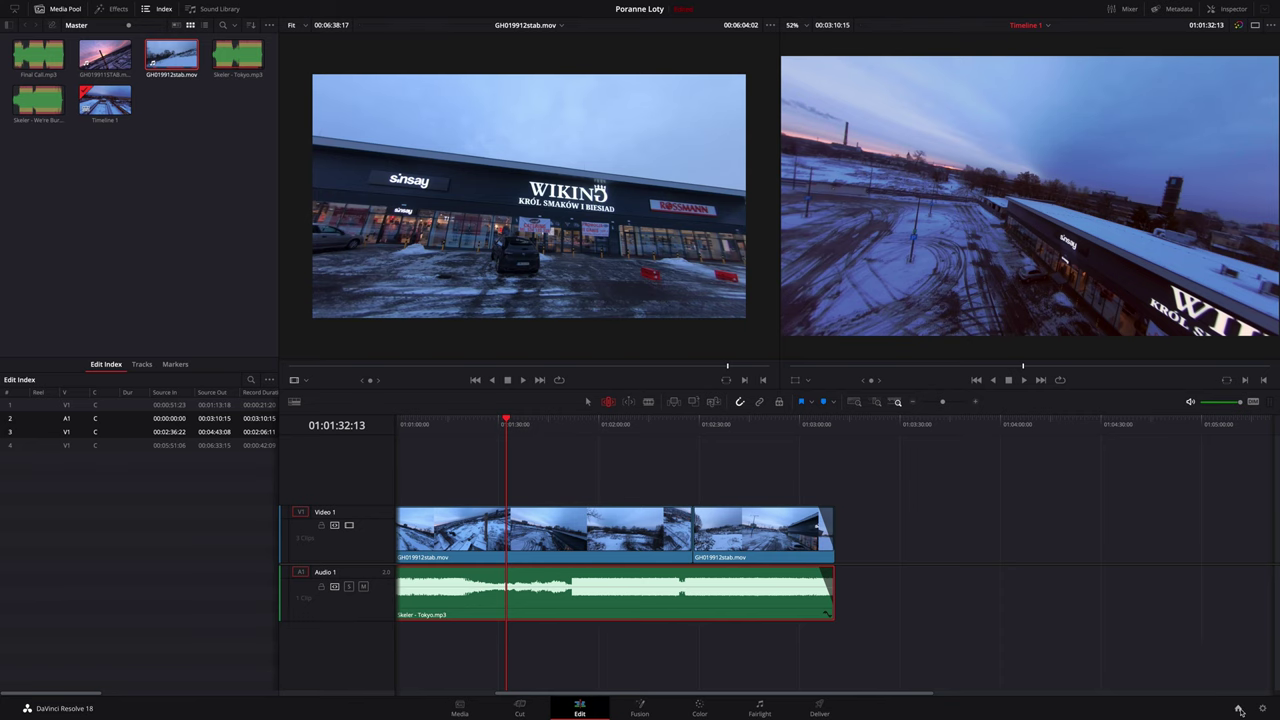
{"action": "left_click", "coordinate": [1240, 710]}
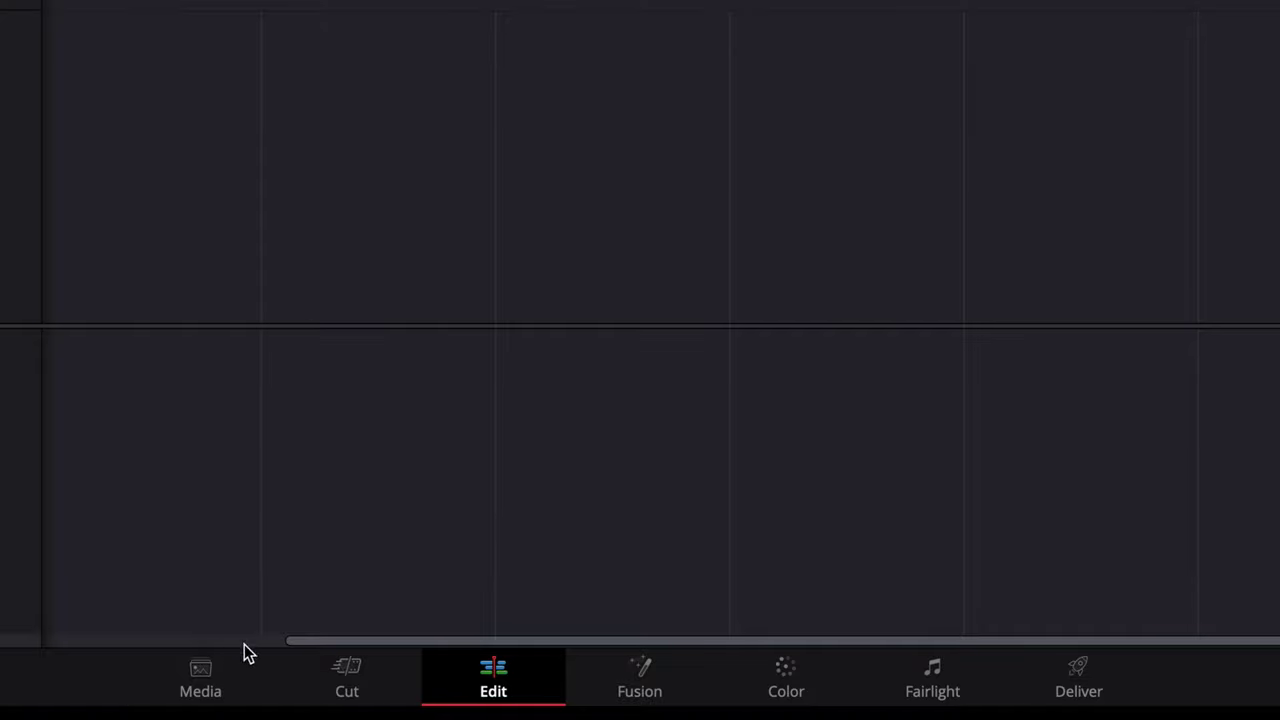
- Tour the Media, Cut, Edit, Fusion, Color, Fairlight and Deliver pages, returning to Media
{"action": "left_click", "coordinate": [200, 677]}
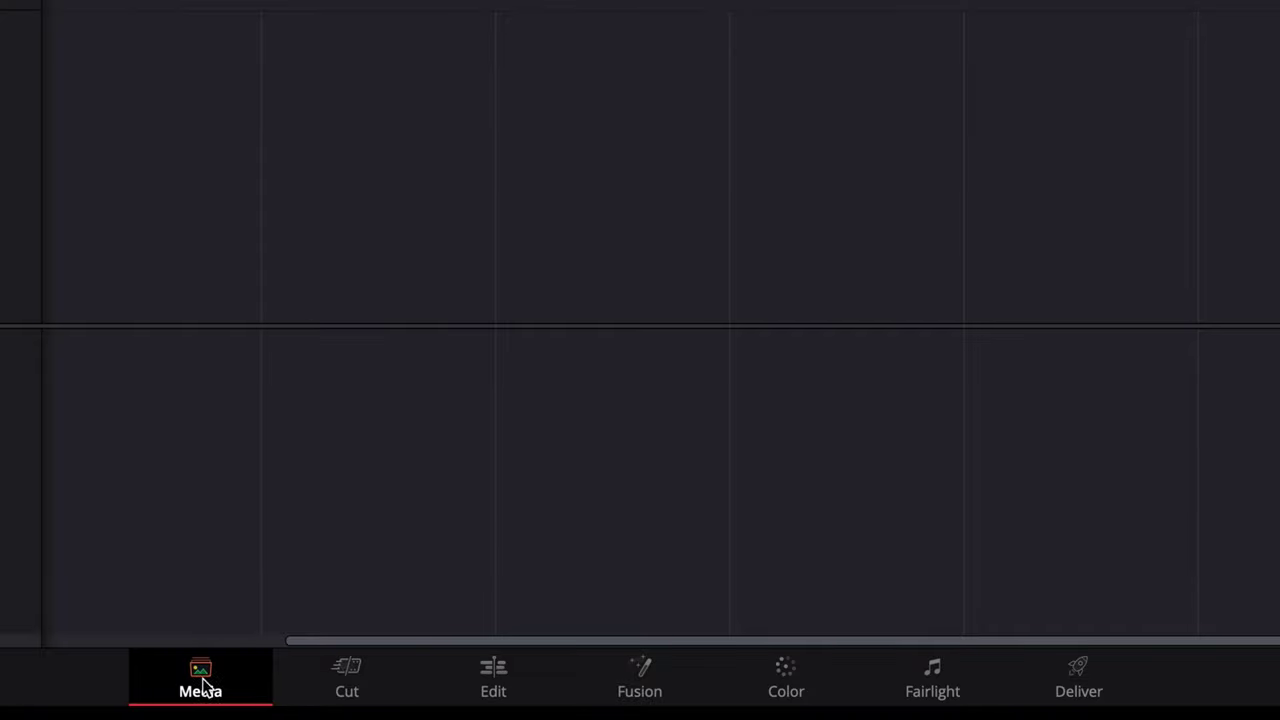
{"action": "left_click", "coordinate": [346, 682]}
{"action": "left_click", "coordinate": [512, 688]}
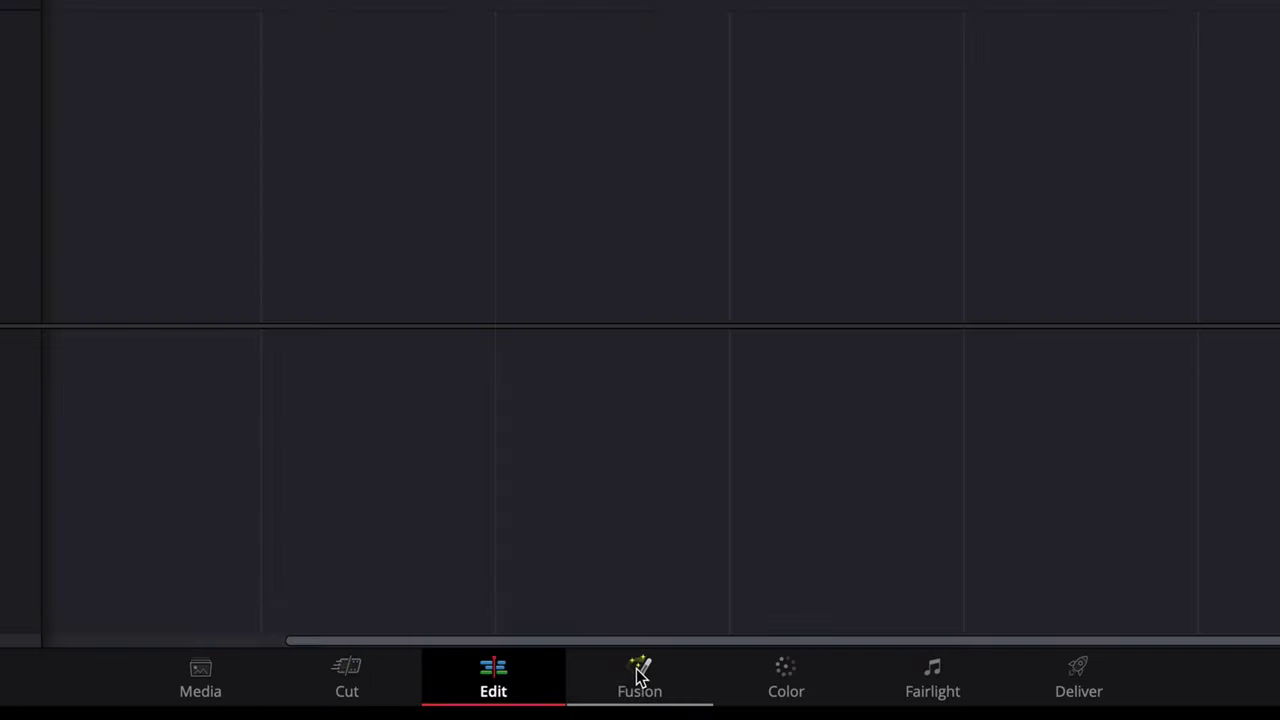
{"action": "left_click", "coordinate": [640, 677]}
{"action": "left_click", "coordinate": [791, 677]}
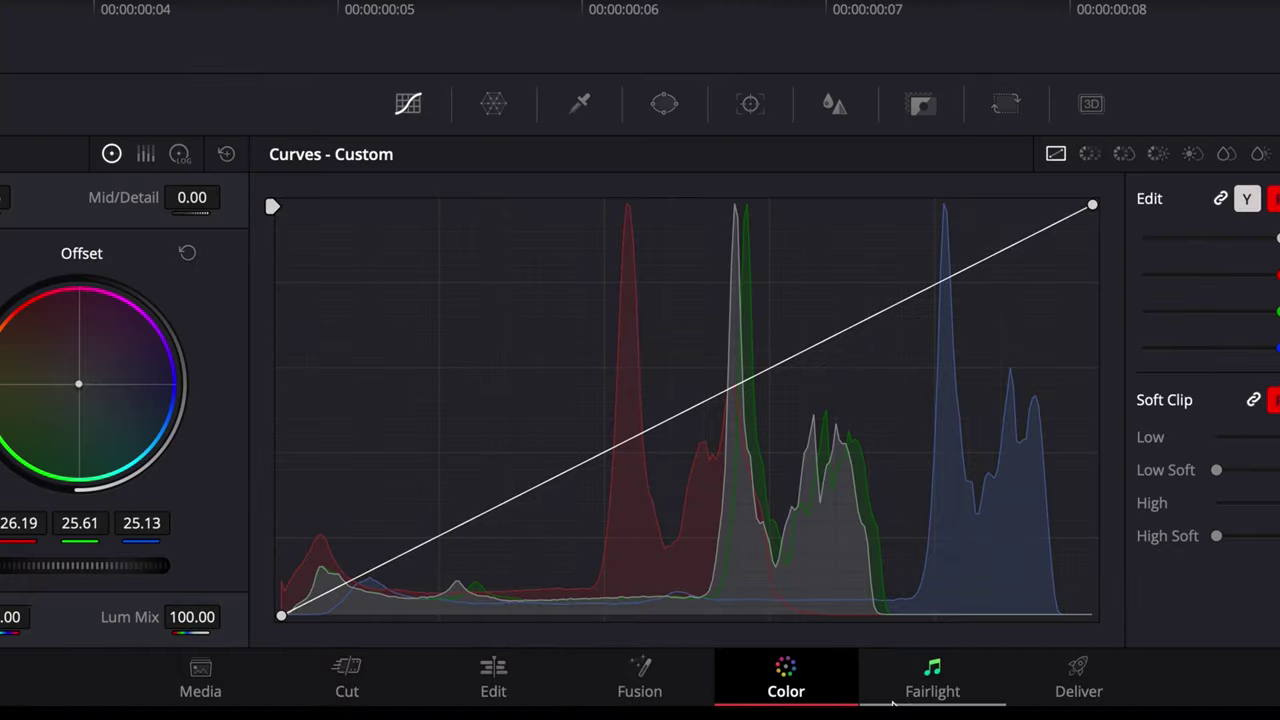
{"action": "left_click", "coordinate": [940, 680]}
{"action": "left_click", "coordinate": [1080, 674]}
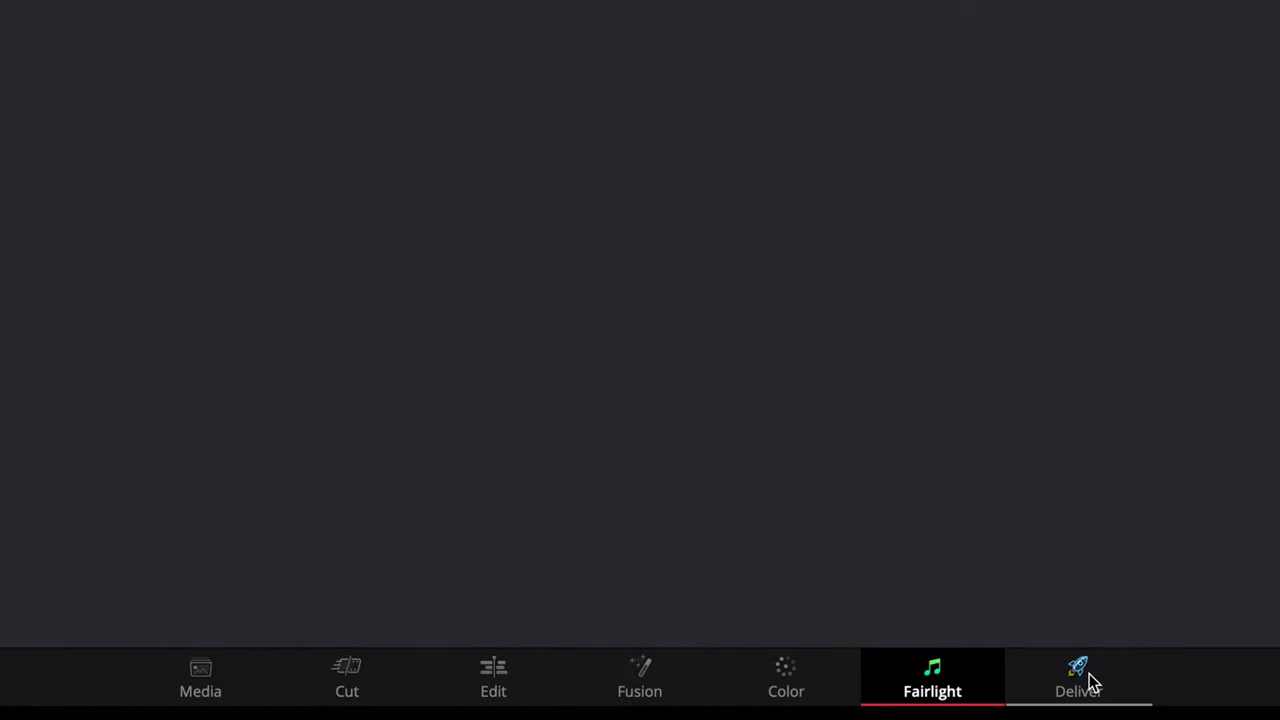
{"action": "left_click", "coordinate": [199, 676]}
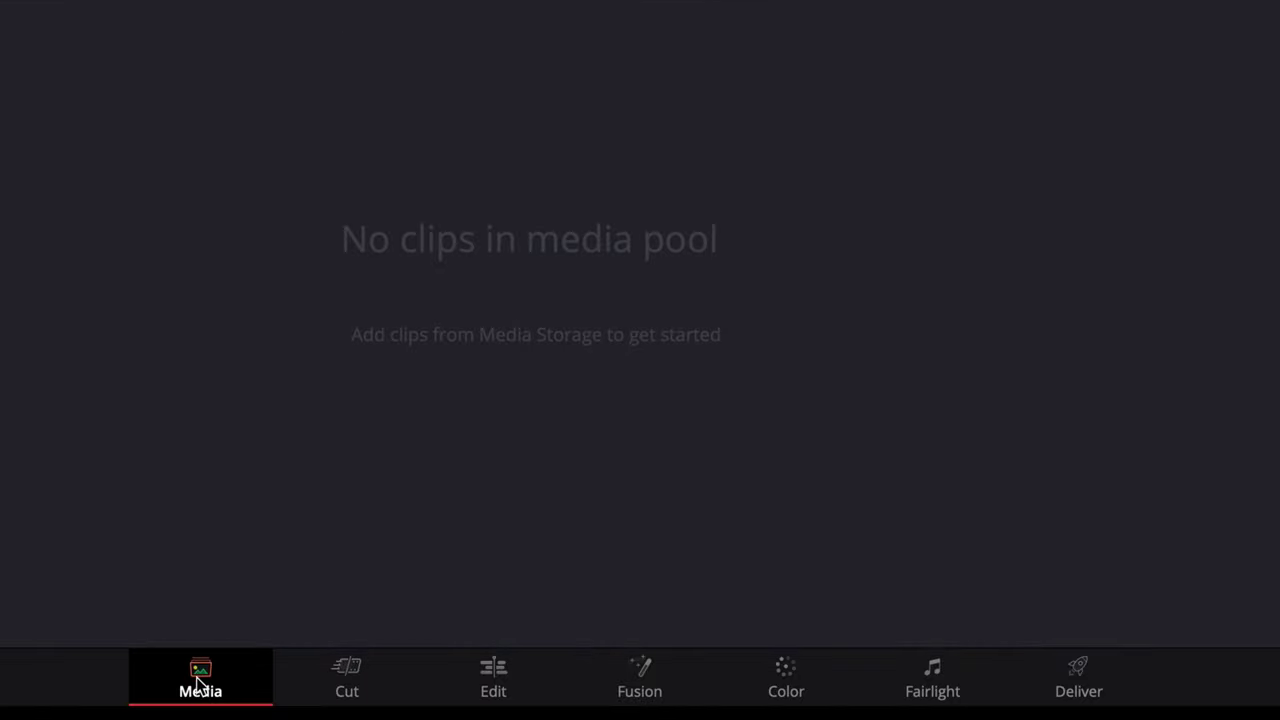
- Switch back and forth between the Media, Cut and Edit pages, ending on the empty Media page
{"action": "left_click", "coordinate": [347, 677]}
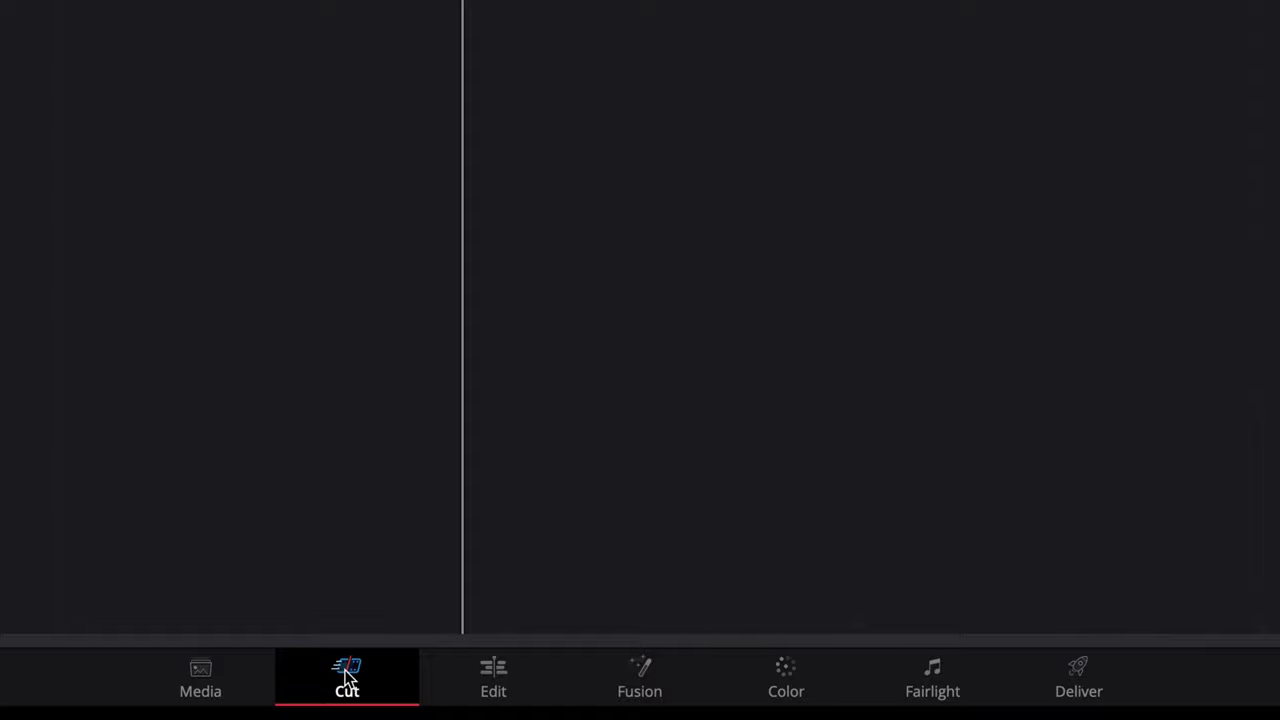
{"action": "left_click", "coordinate": [190, 676]}
{"action": "left_click", "coordinate": [341, 688]}
{"action": "left_click", "coordinate": [200, 668]}
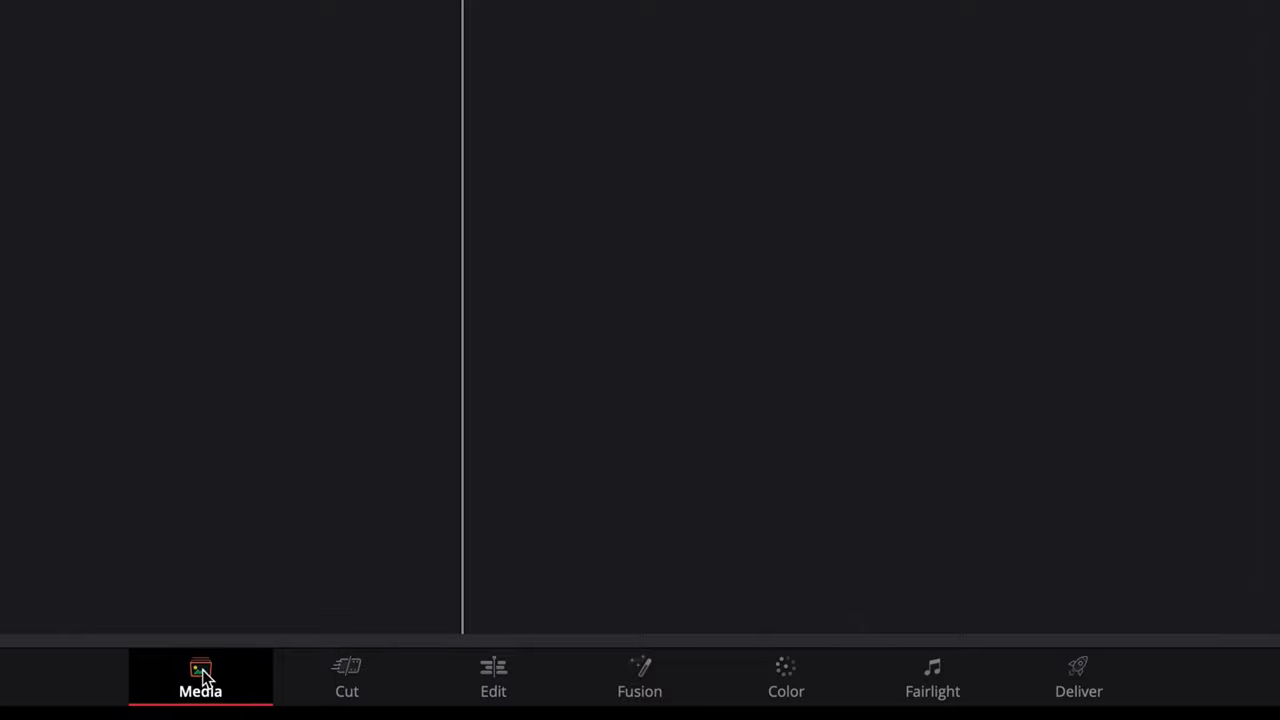
{"action": "left_click", "coordinate": [336, 680]}
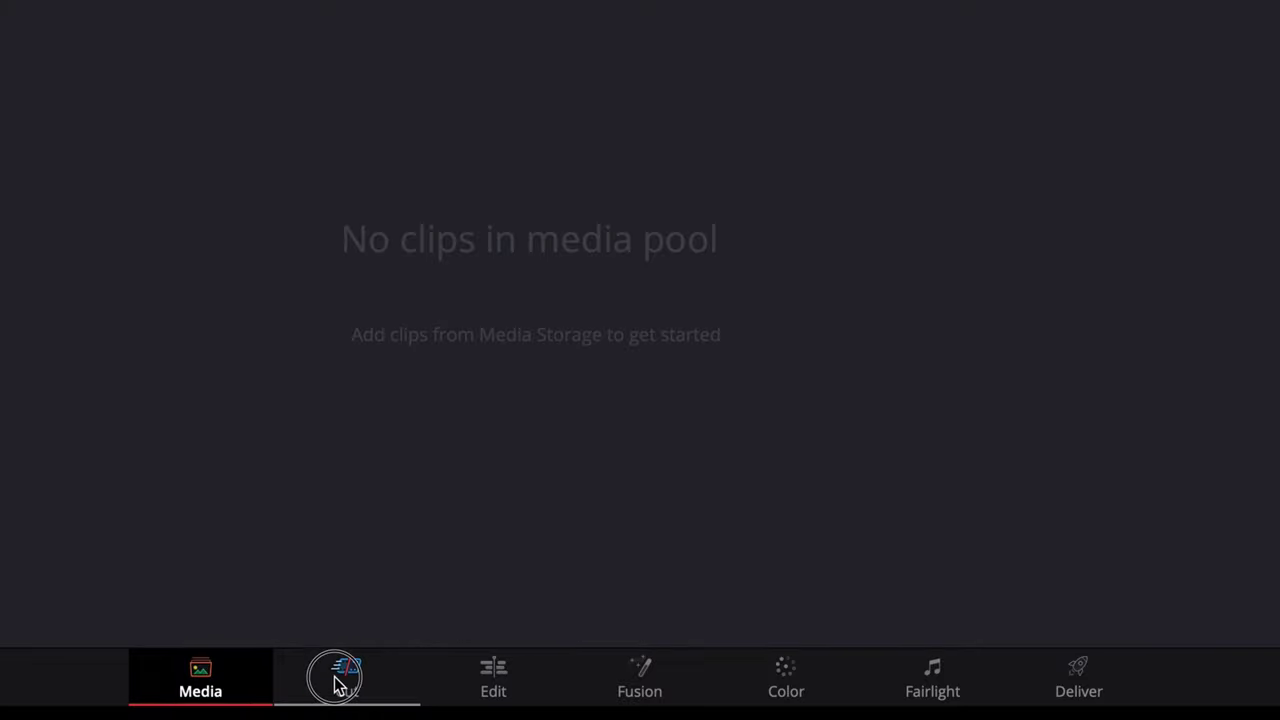
{"action": "left_click", "coordinate": [492, 688]}
{"action": "left_click", "coordinate": [205, 684]}
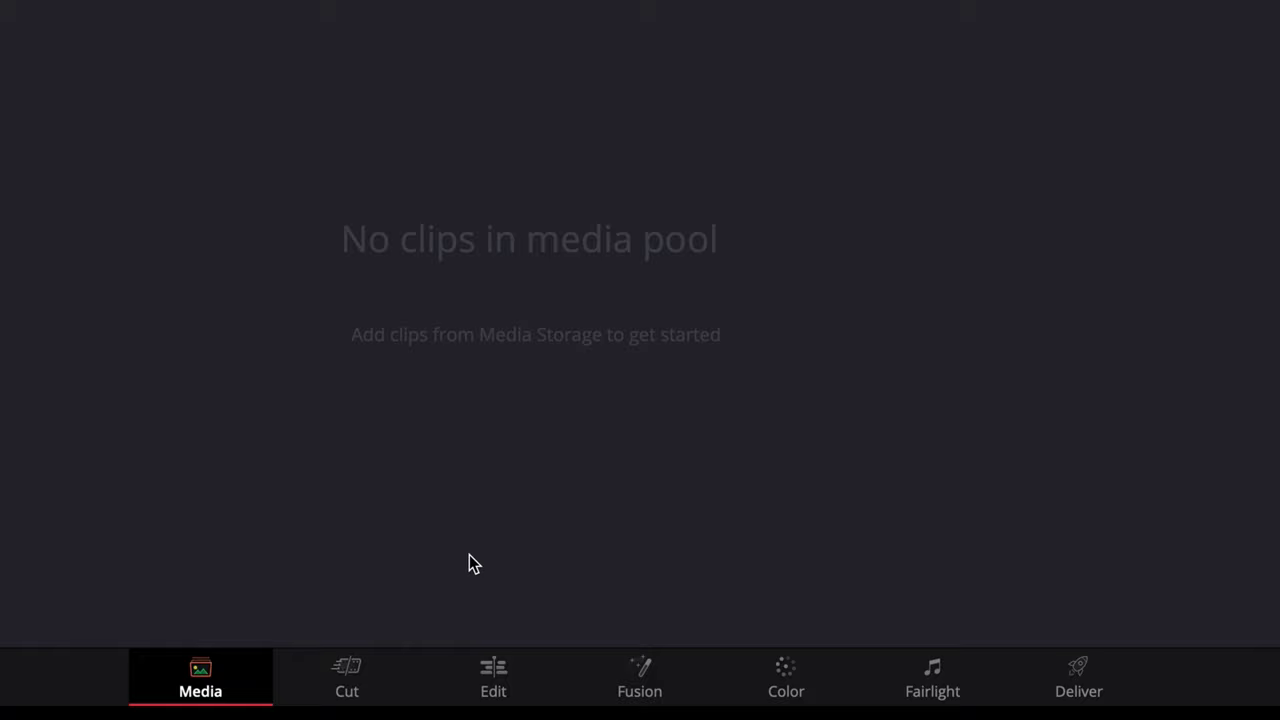
- Visit the Cut, Edit, Fusion, Color, Fairlight and Deliver pages, then return to Edit with Shift+4
{"action": "left_click", "coordinate": [344, 673]}
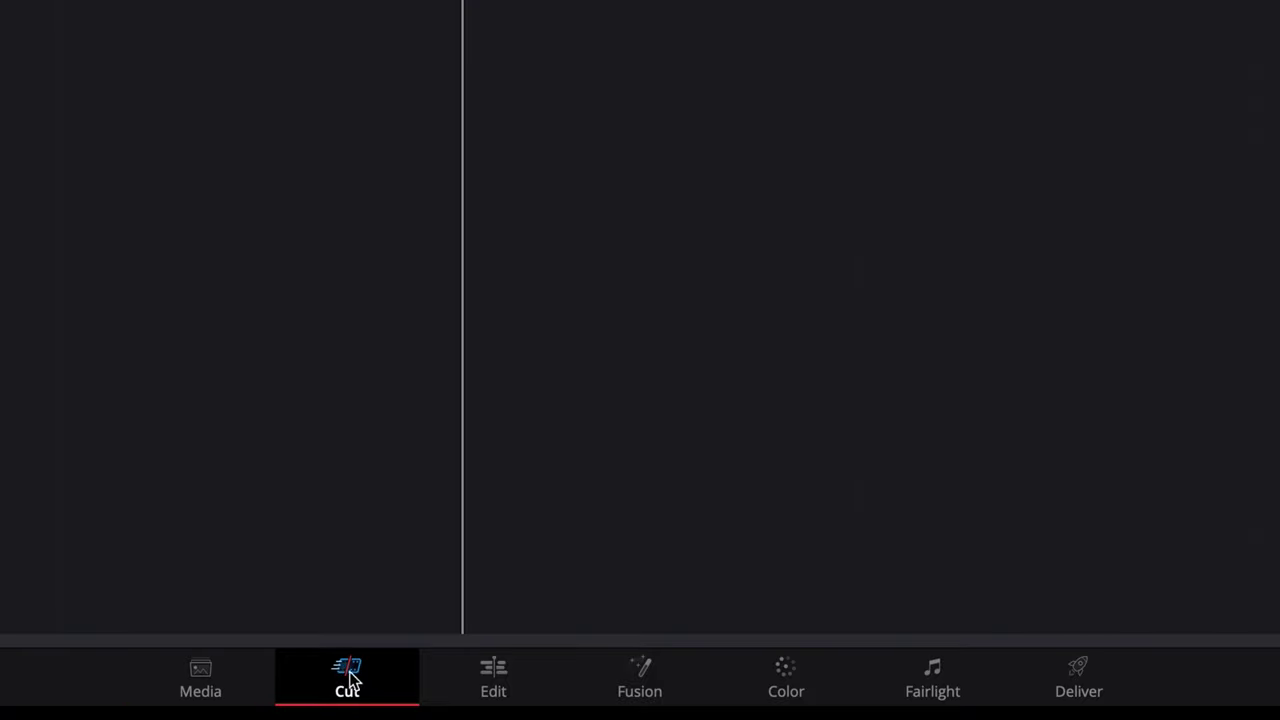
{"action": "left_click", "coordinate": [512, 682]}
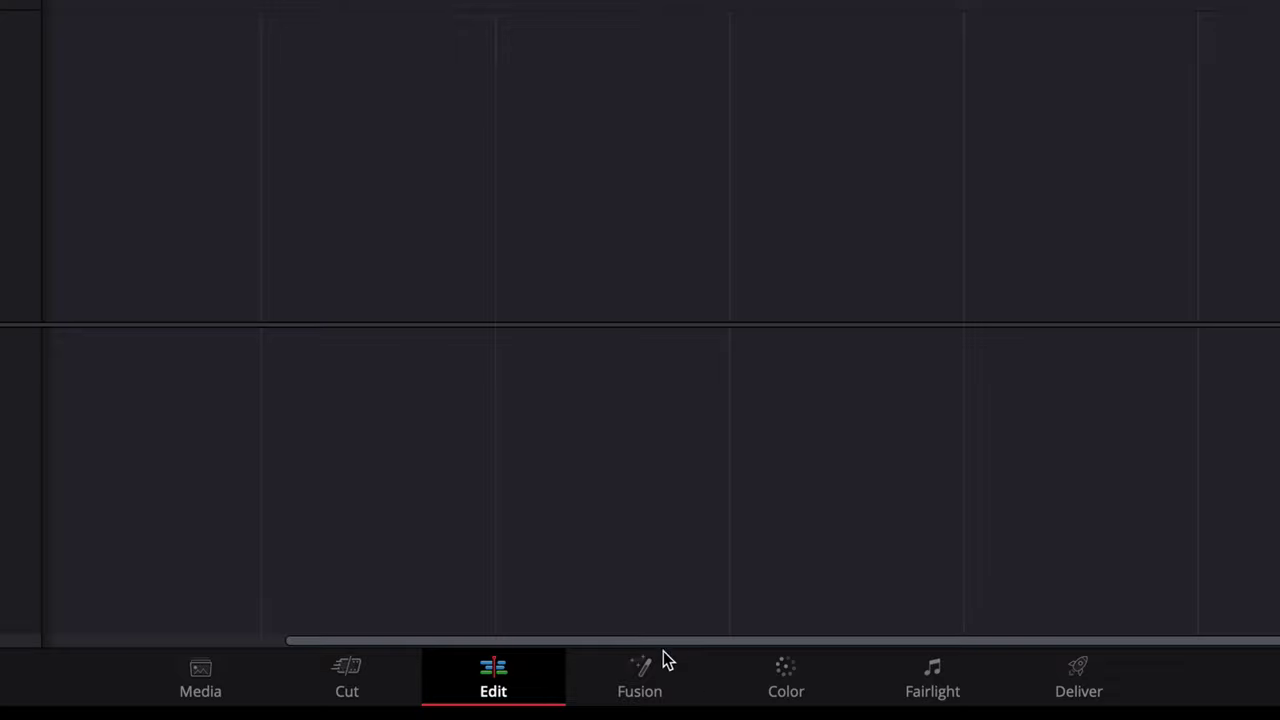
{"action": "left_click", "coordinate": [645, 675]}
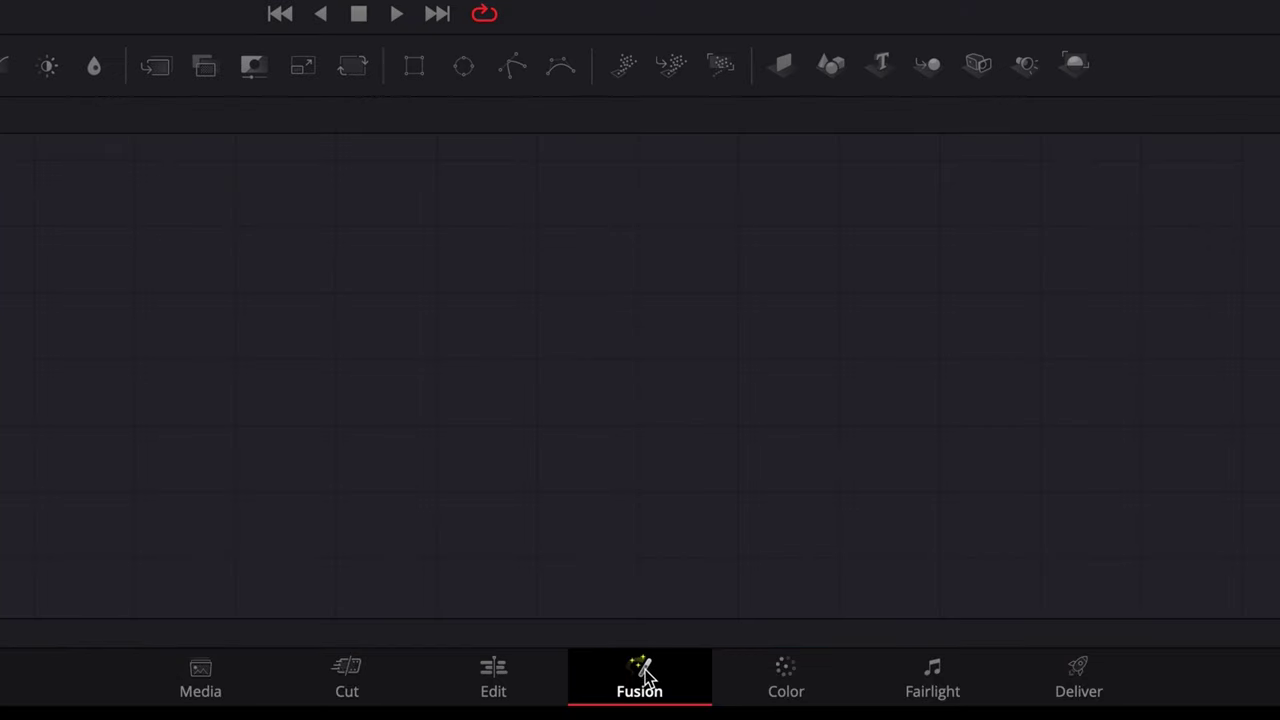
{"action": "left_click", "coordinate": [788, 676]}
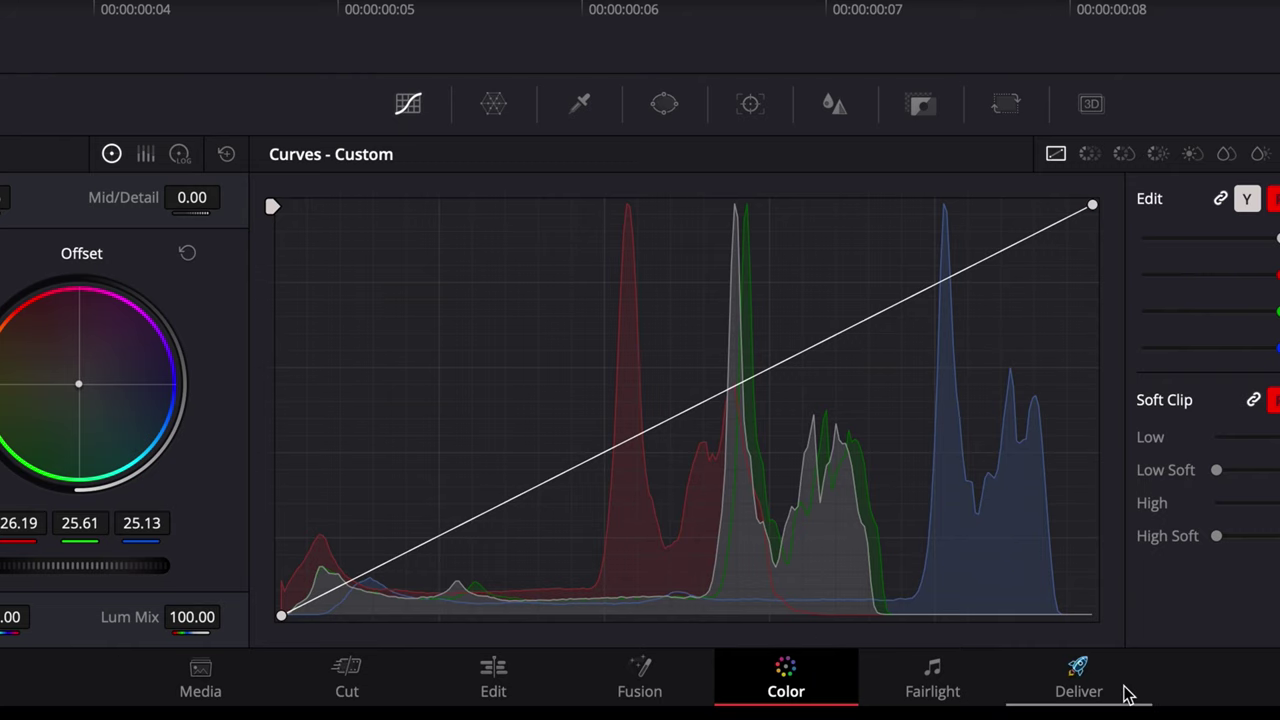
{"action": "left_click", "coordinate": [934, 686]}
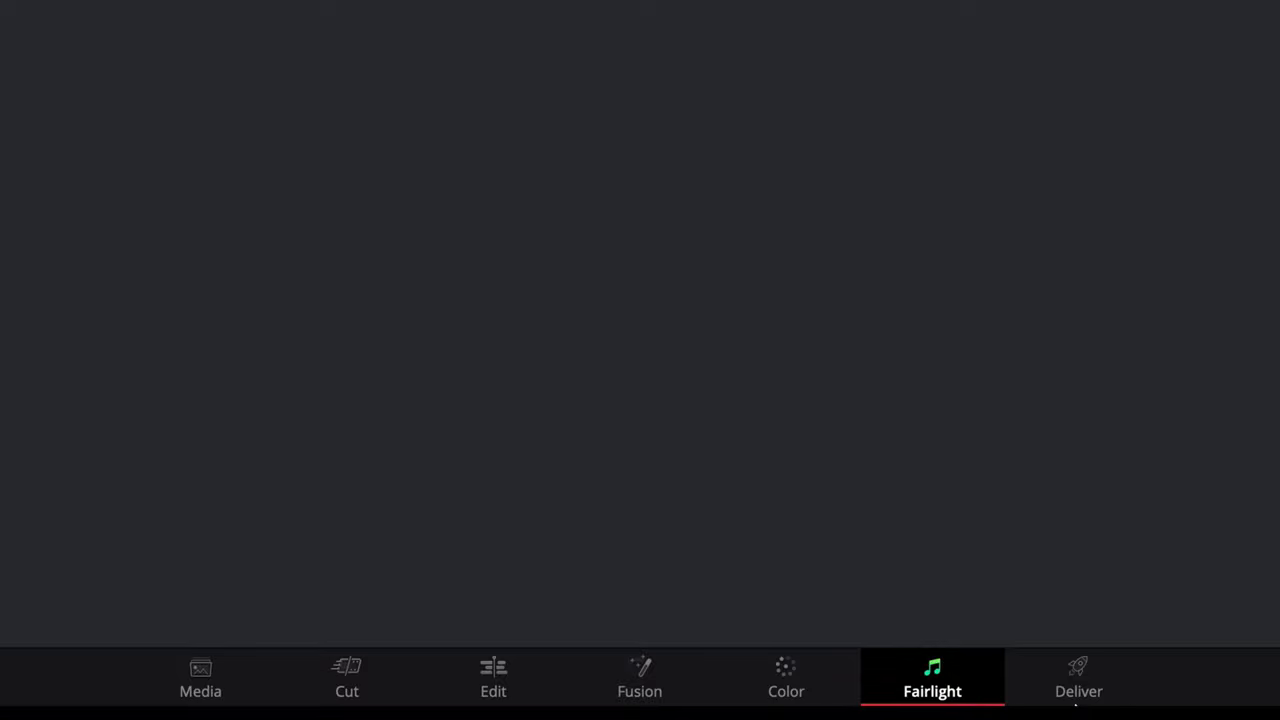
{"action": "left_click", "coordinate": [1078, 672]}
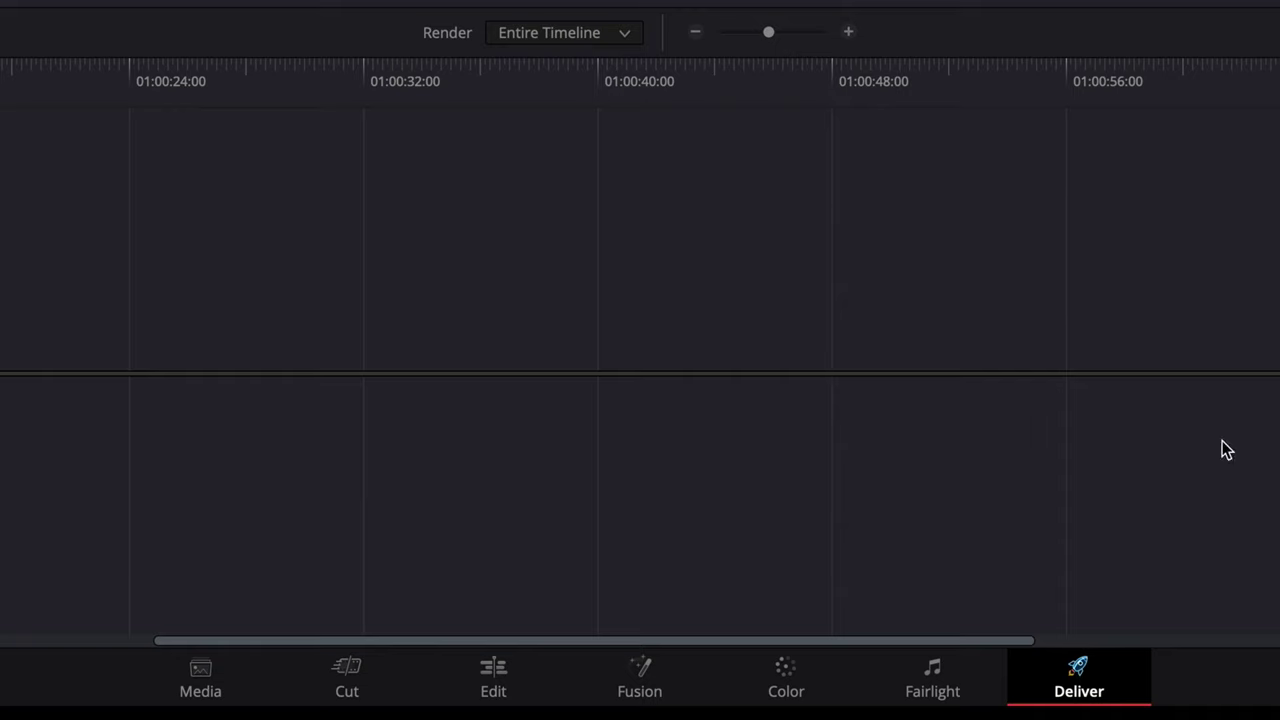
{"action": "key", "text": "shift+4"}
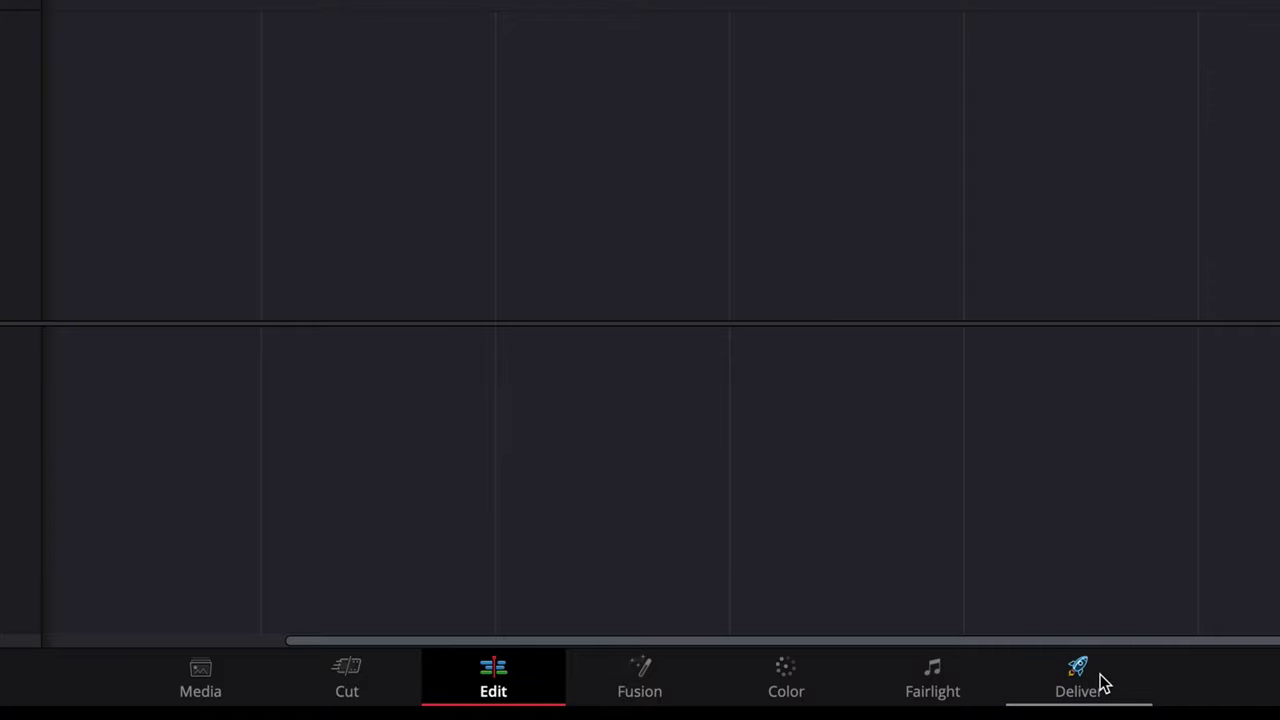
{"action": "left_click", "coordinate": [887, 640]}
{"action": "left_click_drag", "start_coordinate": [887, 640], "coordinate": [634, 640]}
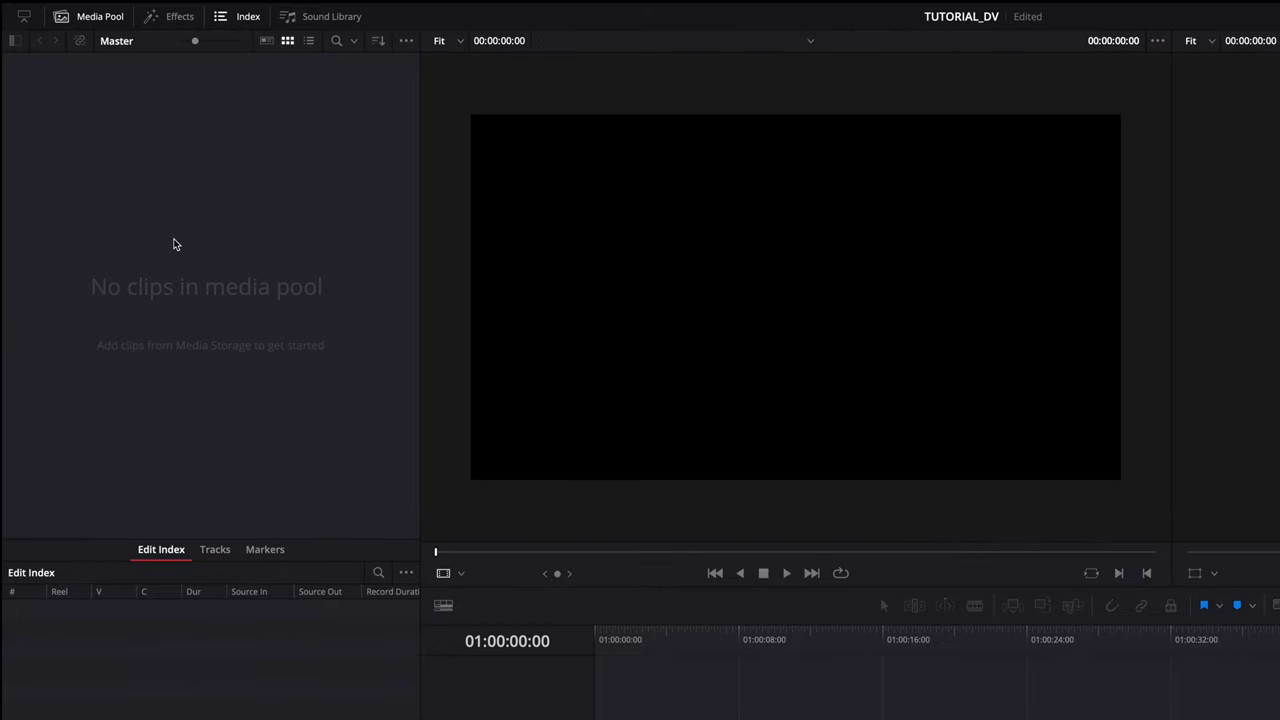
- Start Import Media from the File menu and browse into the Klipy Tutorial folder, cancelling the first attempt
{"action": "mouse_move", "coordinate": [107, 8]}
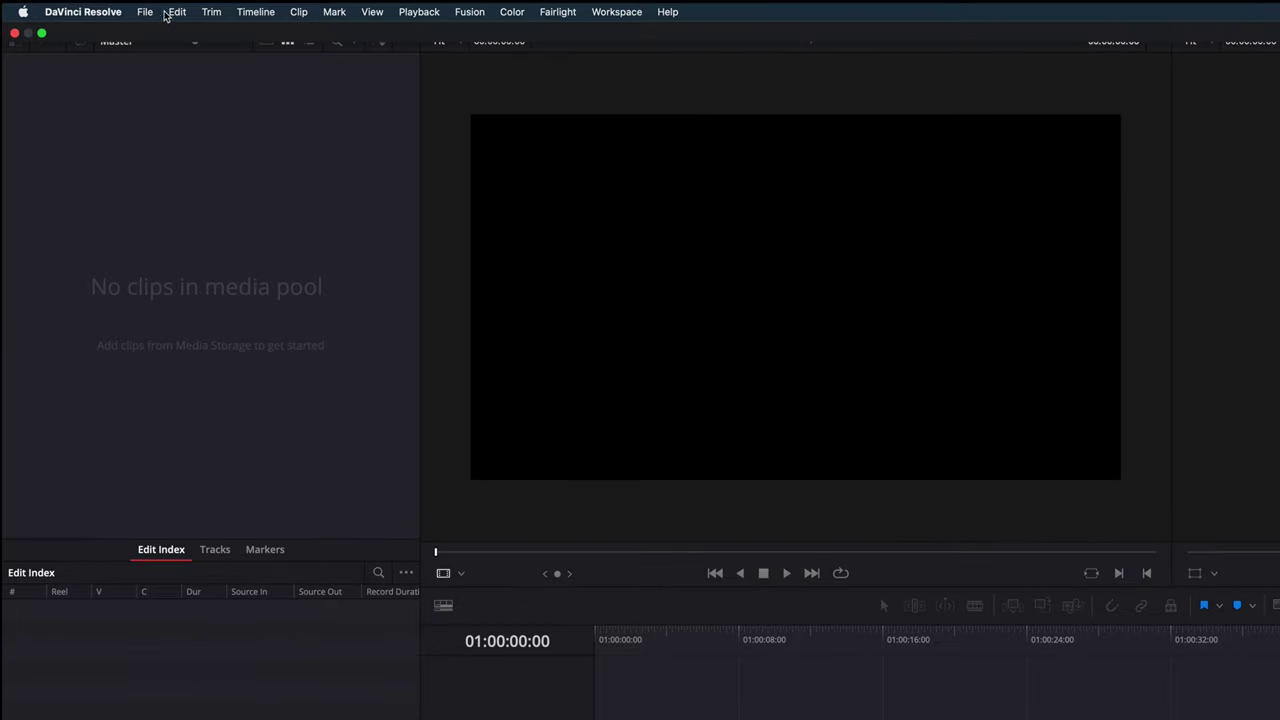
{"action": "left_click", "coordinate": [148, 14]}
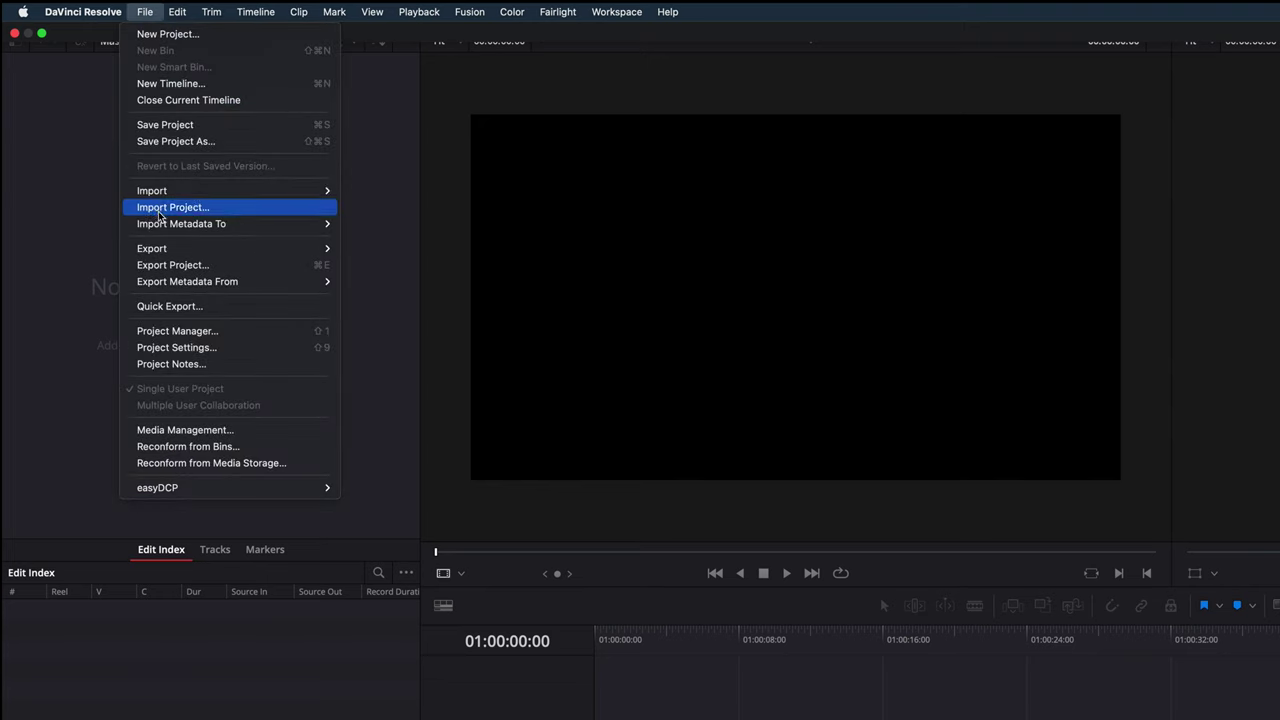
{"action": "mouse_move", "coordinate": [320, 191]}
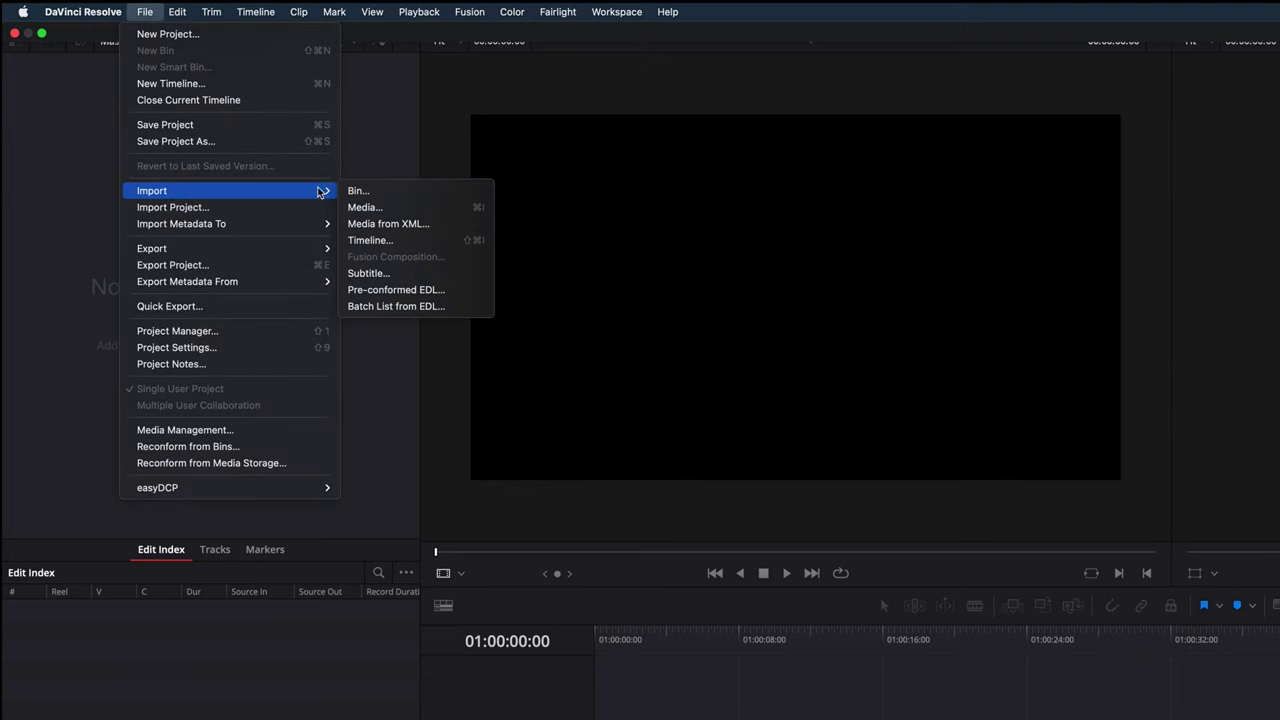
{"action": "left_click", "coordinate": [366, 208]}
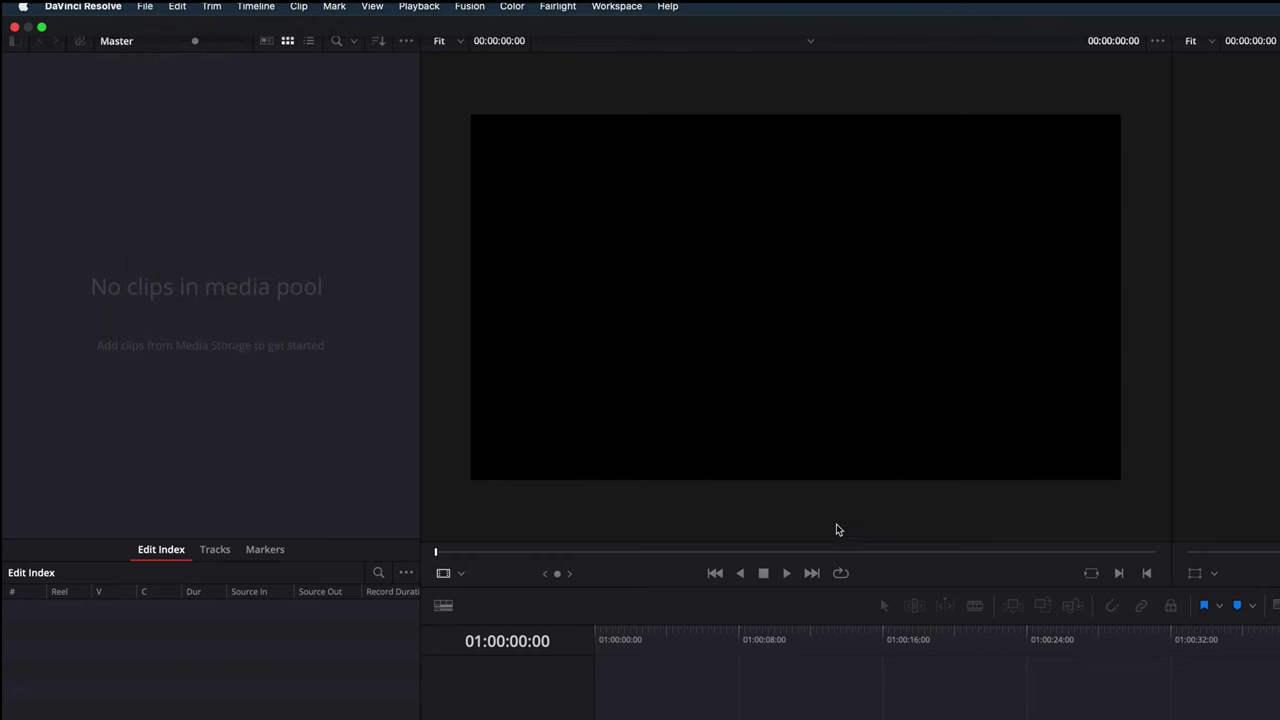
{"action": "double_click", "coordinate": [891, 298]}
{"action": "left_click", "coordinate": [1156, 501]}
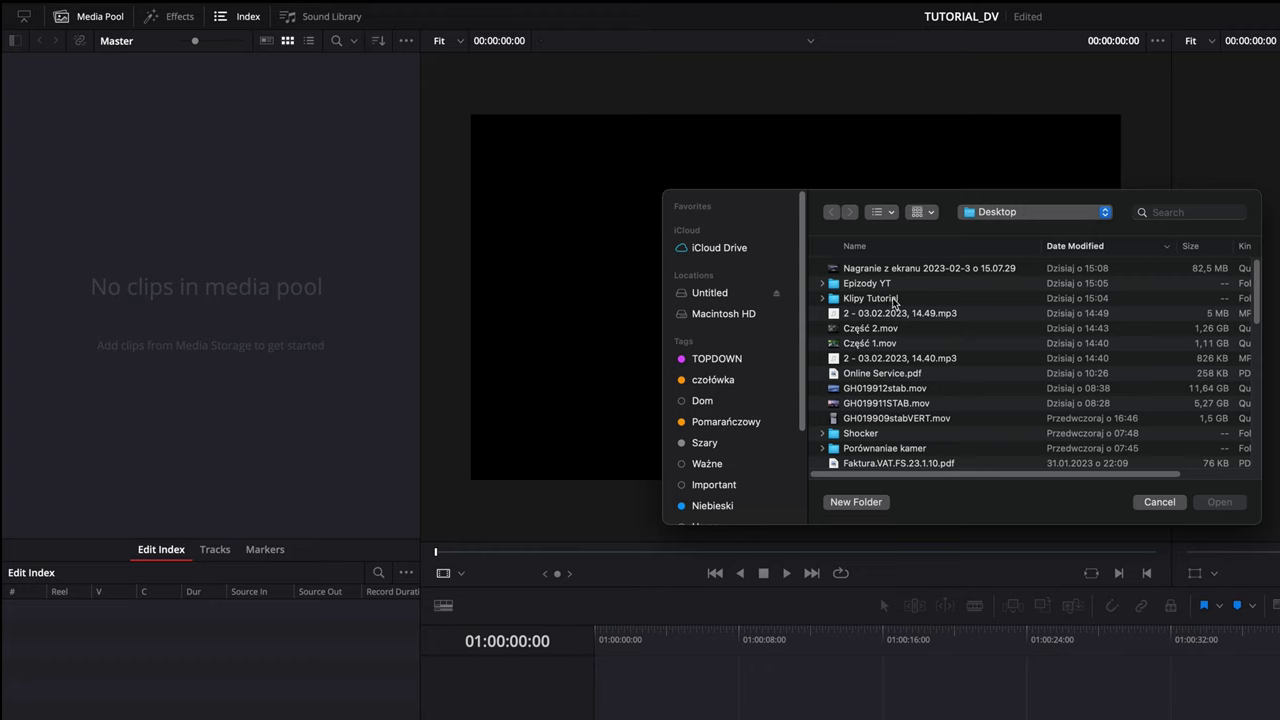
- Select all 13 files in Klipy Tutorial and drag them into the Media Pool
{"action": "double_click", "coordinate": [898, 299]}
{"action": "left_click_drag", "start_coordinate": [918, 436], "coordinate": [928, 254]}
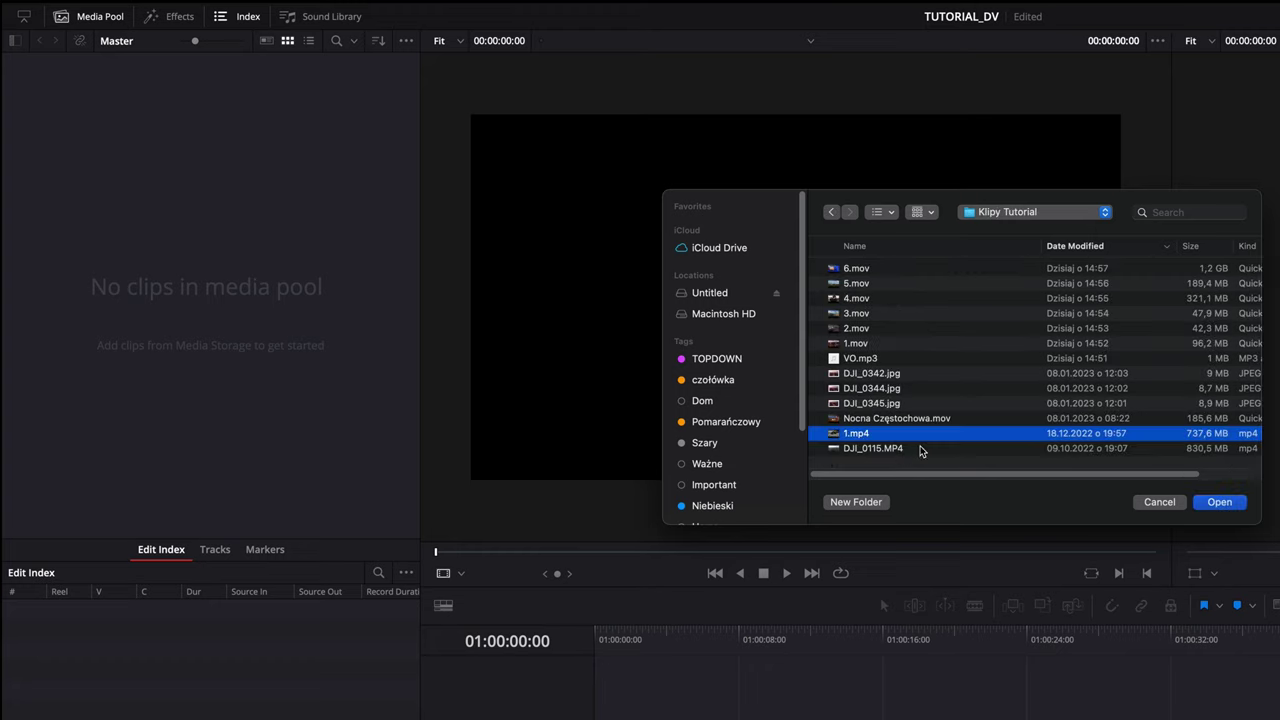
{"action": "left_click_drag", "start_coordinate": [908, 297], "coordinate": [214, 291]}
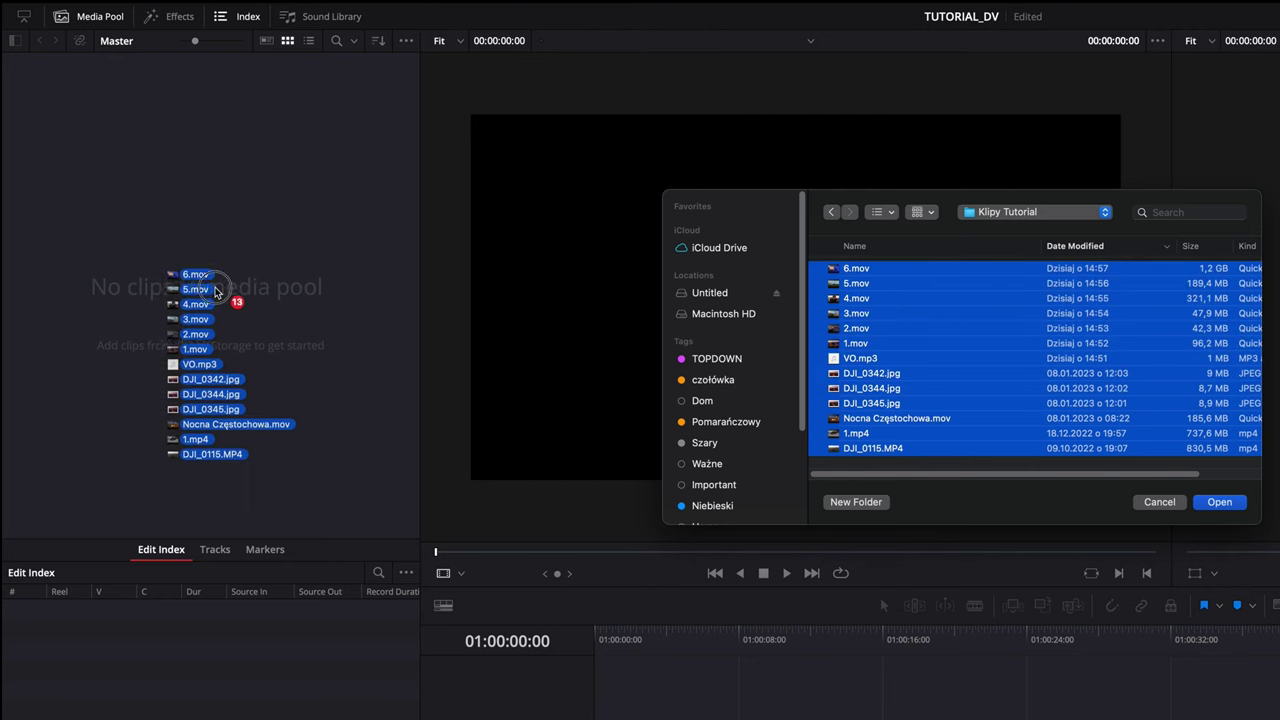
{"action": "left_click_drag", "start_coordinate": [946, 294], "coordinate": [257, 422]}
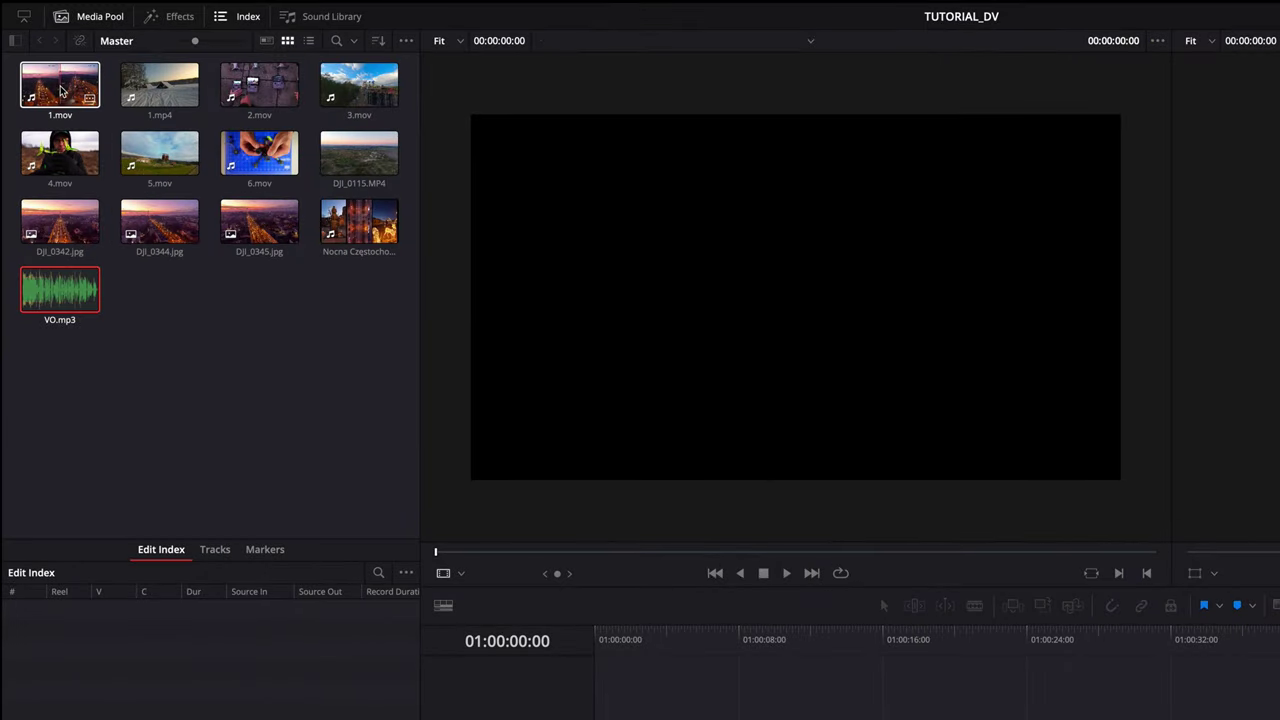
- Preview 1.mov, 1.mp4, 2.mov and 3.mov in the Source viewer, then load VO.mp3
{"action": "left_click", "coordinate": [29, 59]}
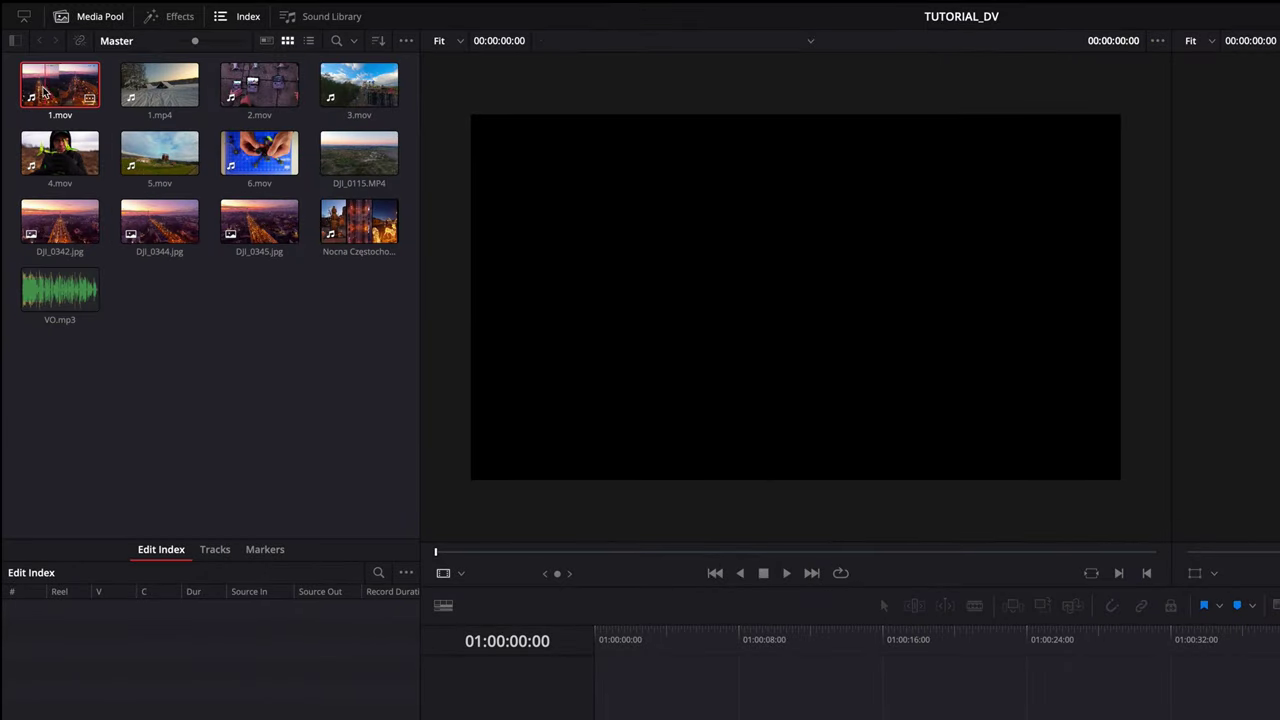
{"action": "double_click", "coordinate": [43, 92]}
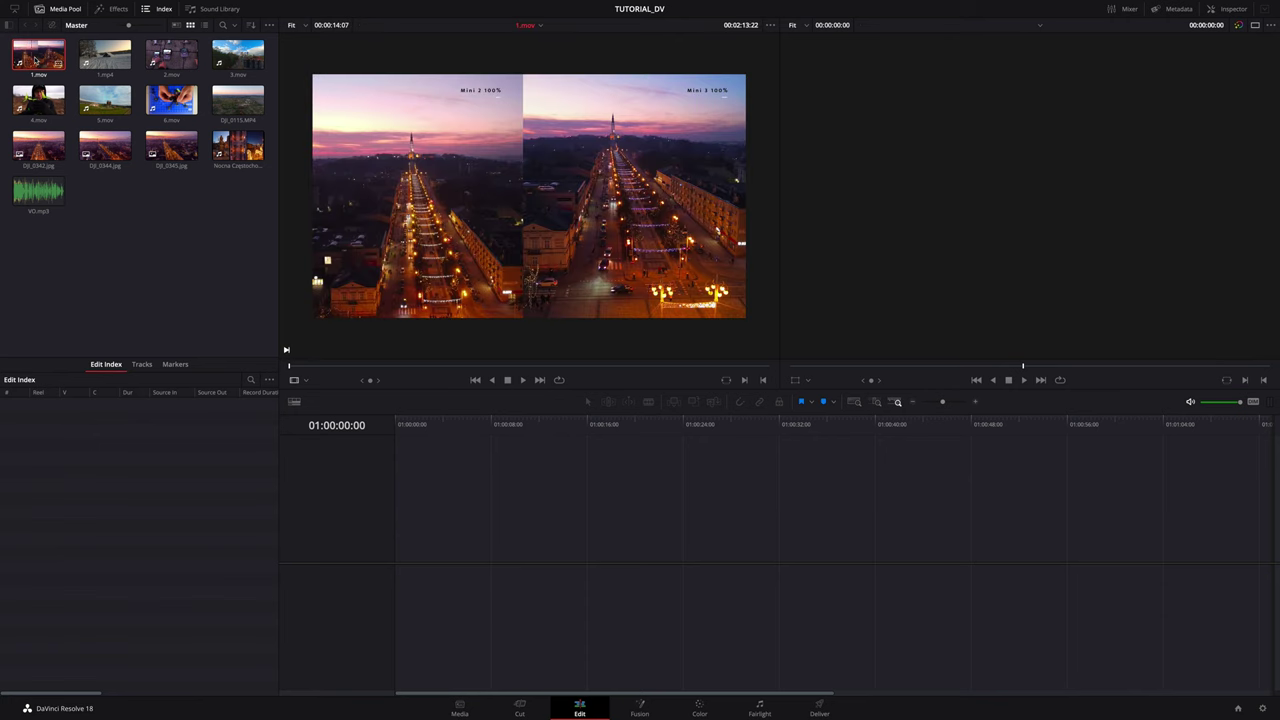
{"action": "double_click", "coordinate": [108, 62]}
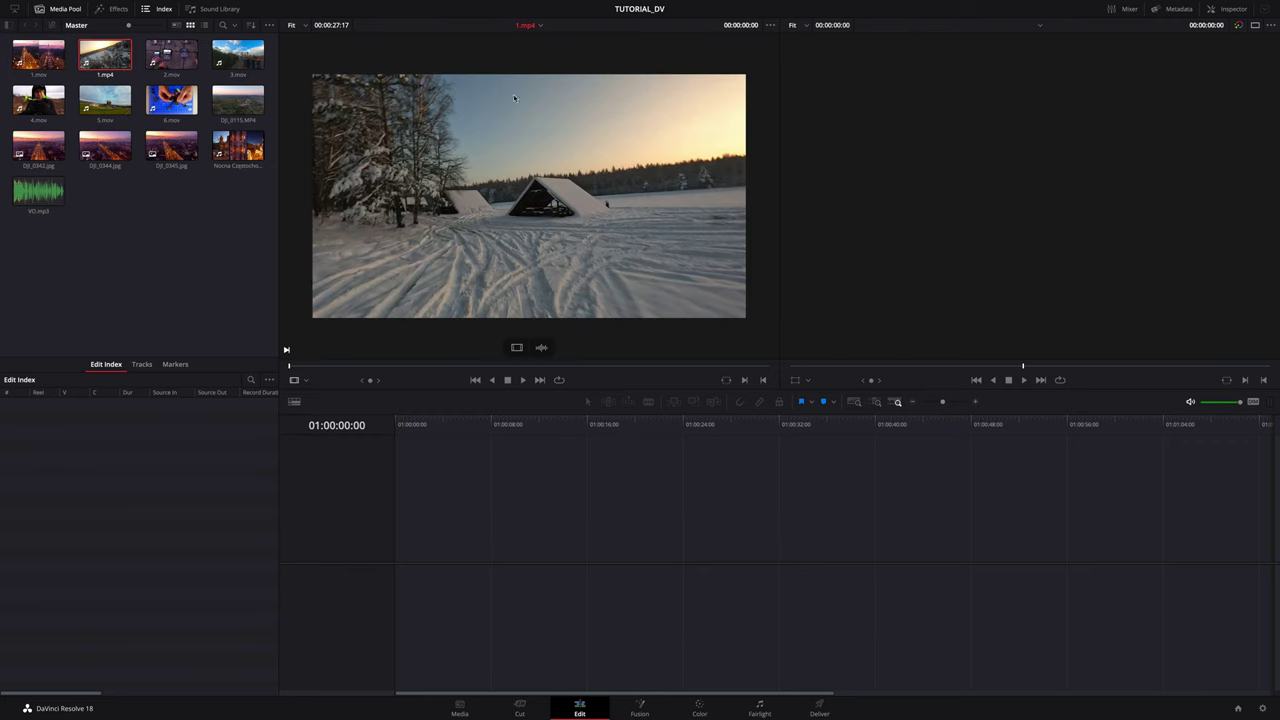
{"action": "double_click", "coordinate": [171, 62]}
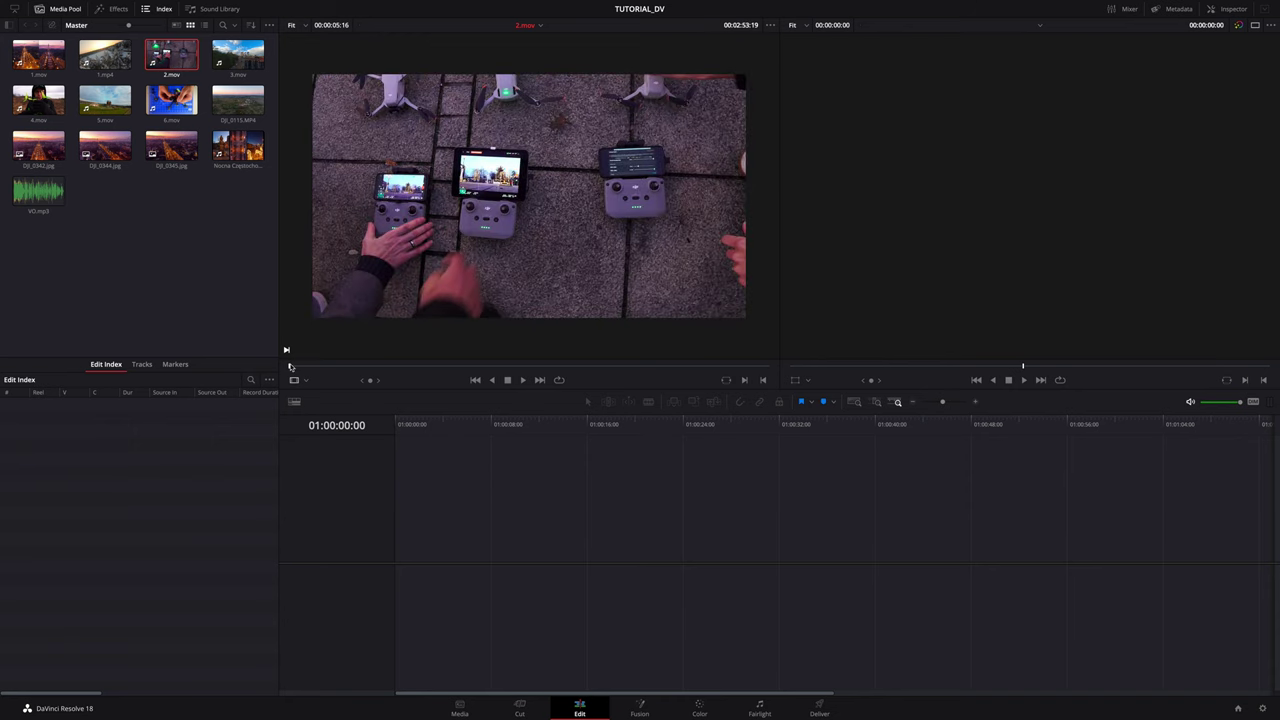
{"action": "left_click_drag", "start_coordinate": [290, 366], "coordinate": [305, 367]}
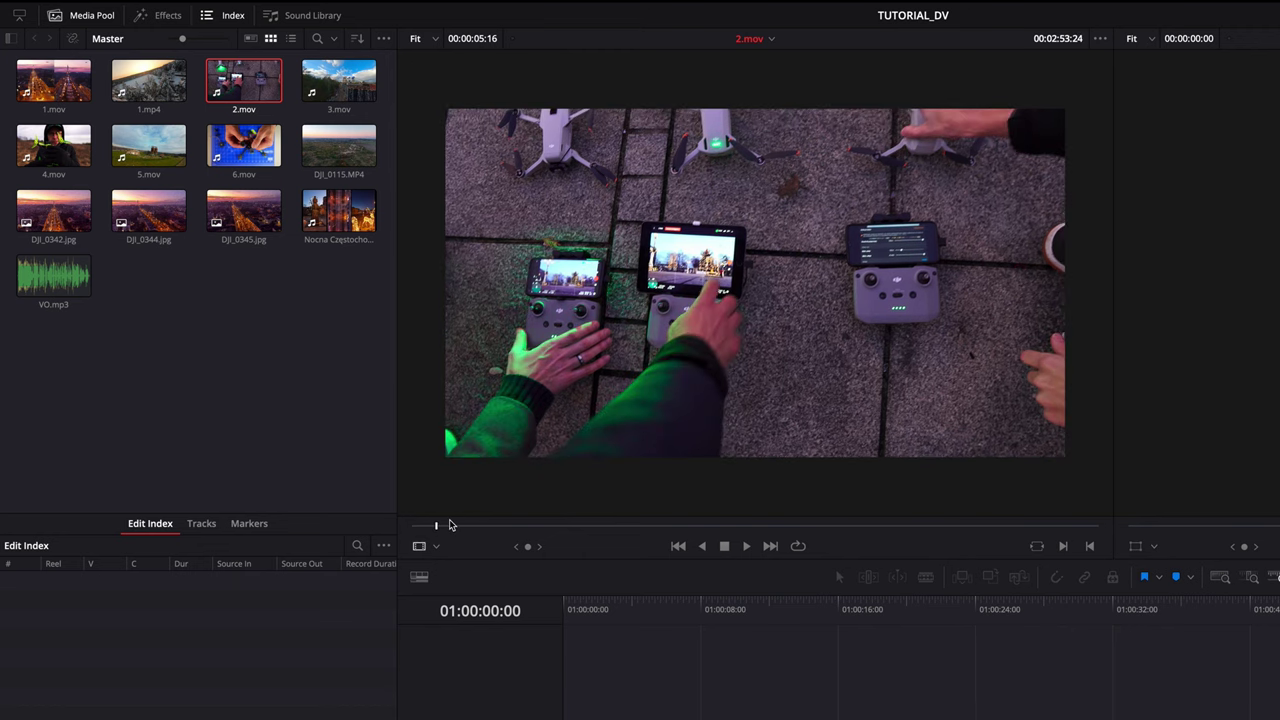
{"action": "mouse_move", "coordinate": [437, 527]}
{"action": "left_mouse_down"}
{"action": "mouse_move", "coordinate": [651, 542]}
{"action": "mouse_move", "coordinate": [412, 533]}
{"action": "left_mouse_up"}
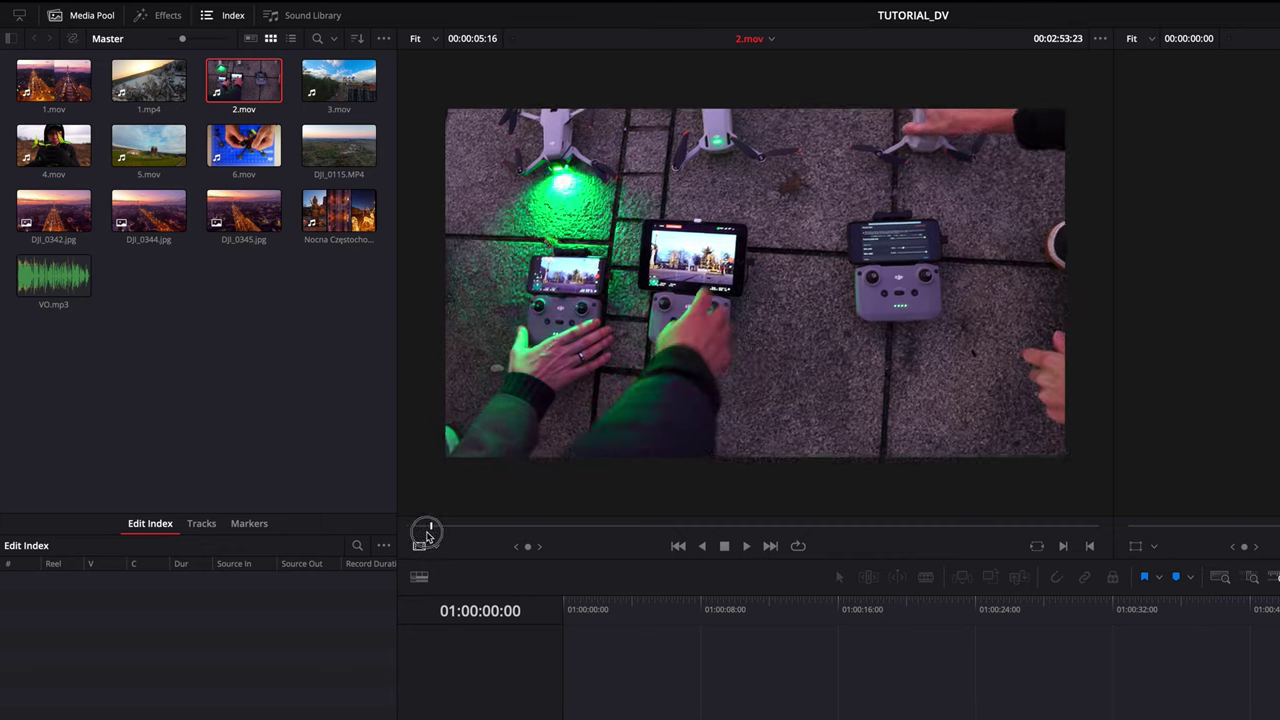
{"action": "left_click", "coordinate": [340, 80]}
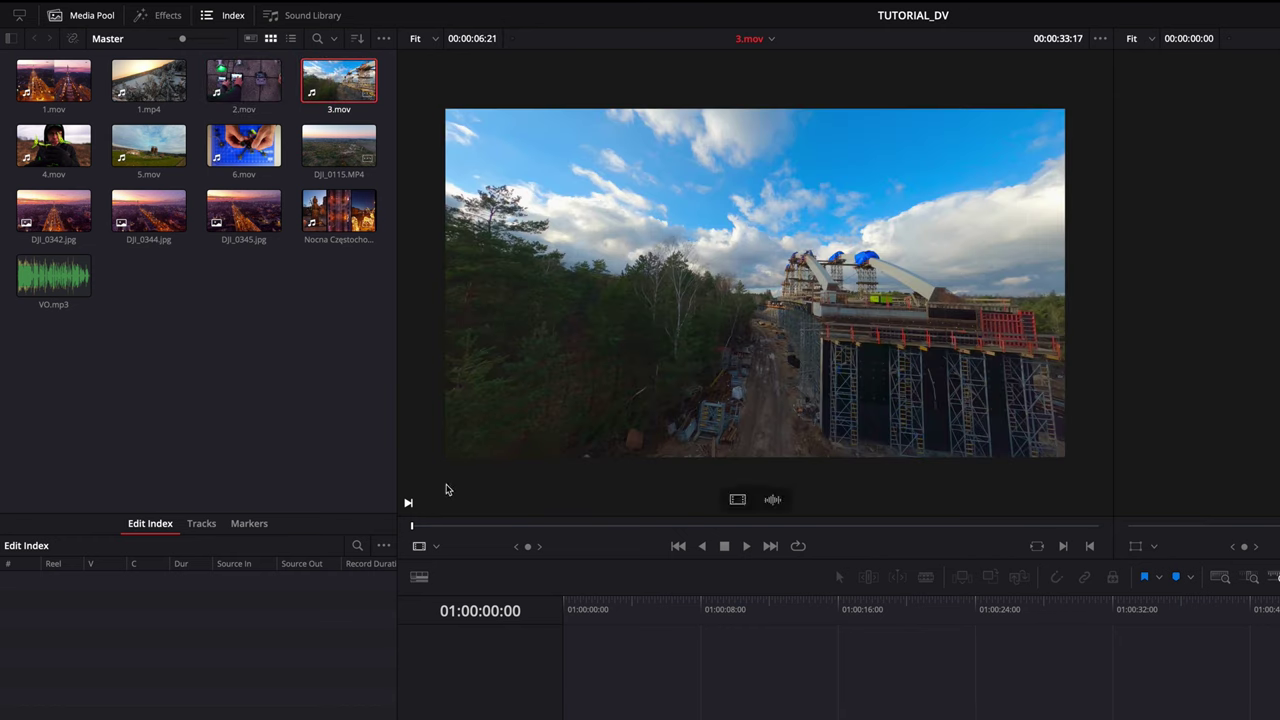
{"action": "mouse_move", "coordinate": [418, 533]}
{"action": "left_mouse_down"}
{"action": "mouse_move", "coordinate": [610, 545]}
{"action": "mouse_move", "coordinate": [568, 555]}
{"action": "mouse_move", "coordinate": [418, 540]}
{"action": "mouse_move", "coordinate": [1005, 553]}
{"action": "mouse_move", "coordinate": [451, 543]}
{"action": "left_mouse_up"}
{"action": "left_click", "coordinate": [53, 287]}
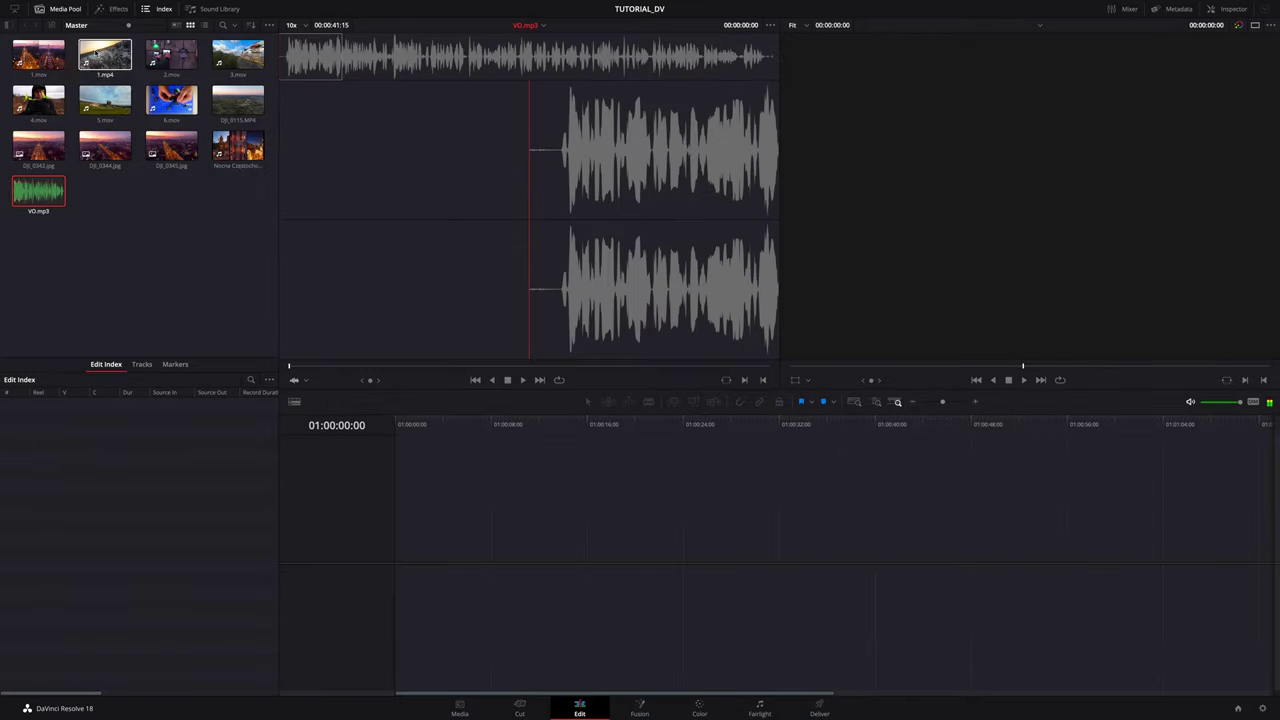
- Load 4.mov into the Source viewer and skim through its footage
{"action": "left_click", "coordinate": [39, 56]}
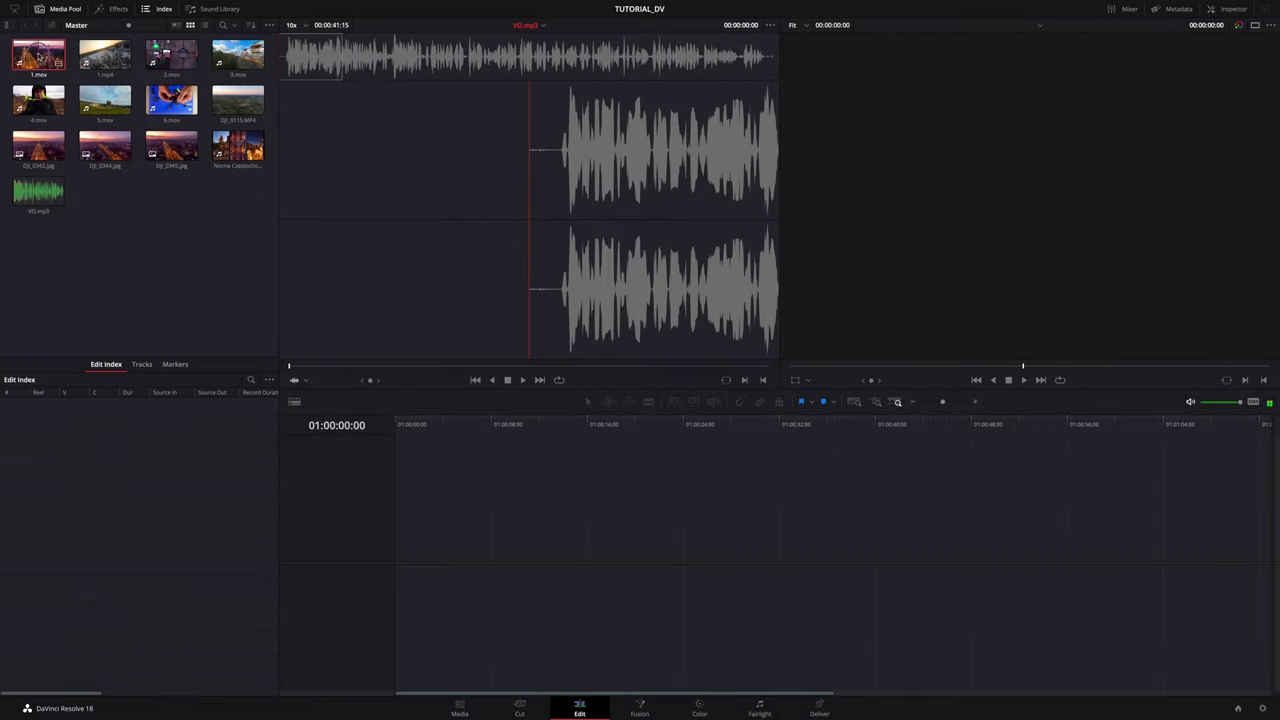
{"action": "double_click", "coordinate": [41, 60]}
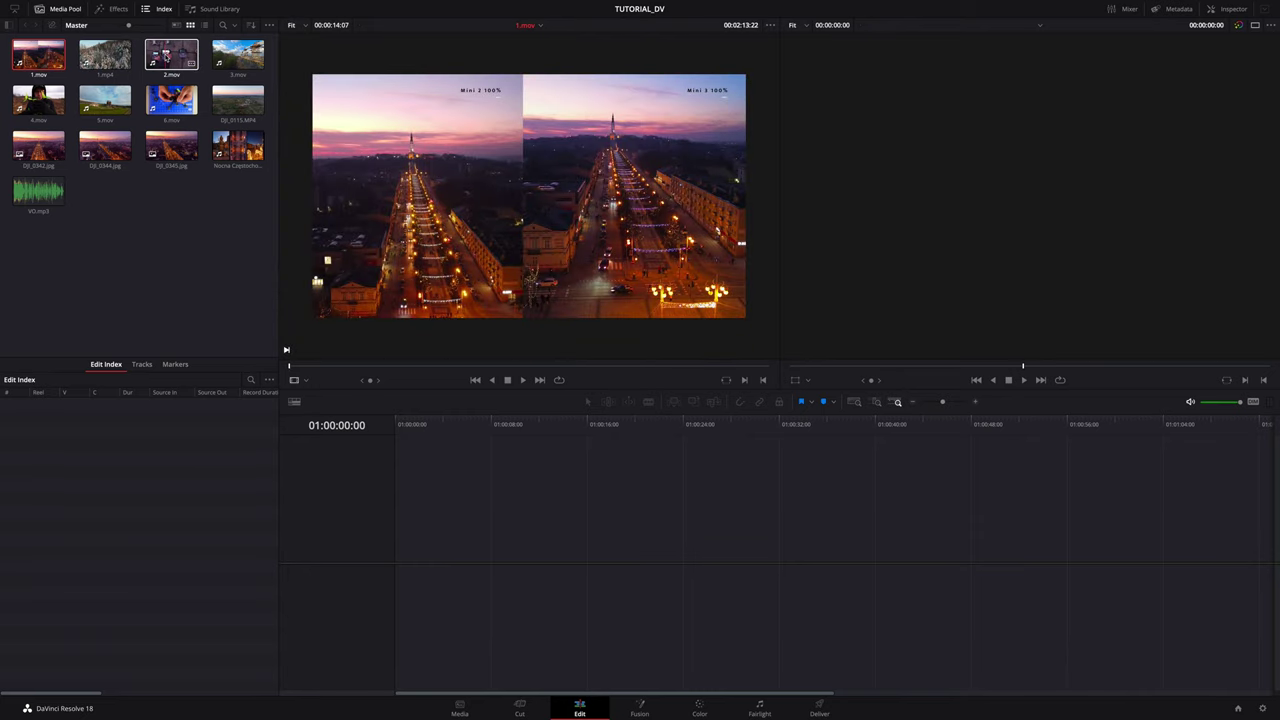
{"action": "double_click", "coordinate": [36, 100]}
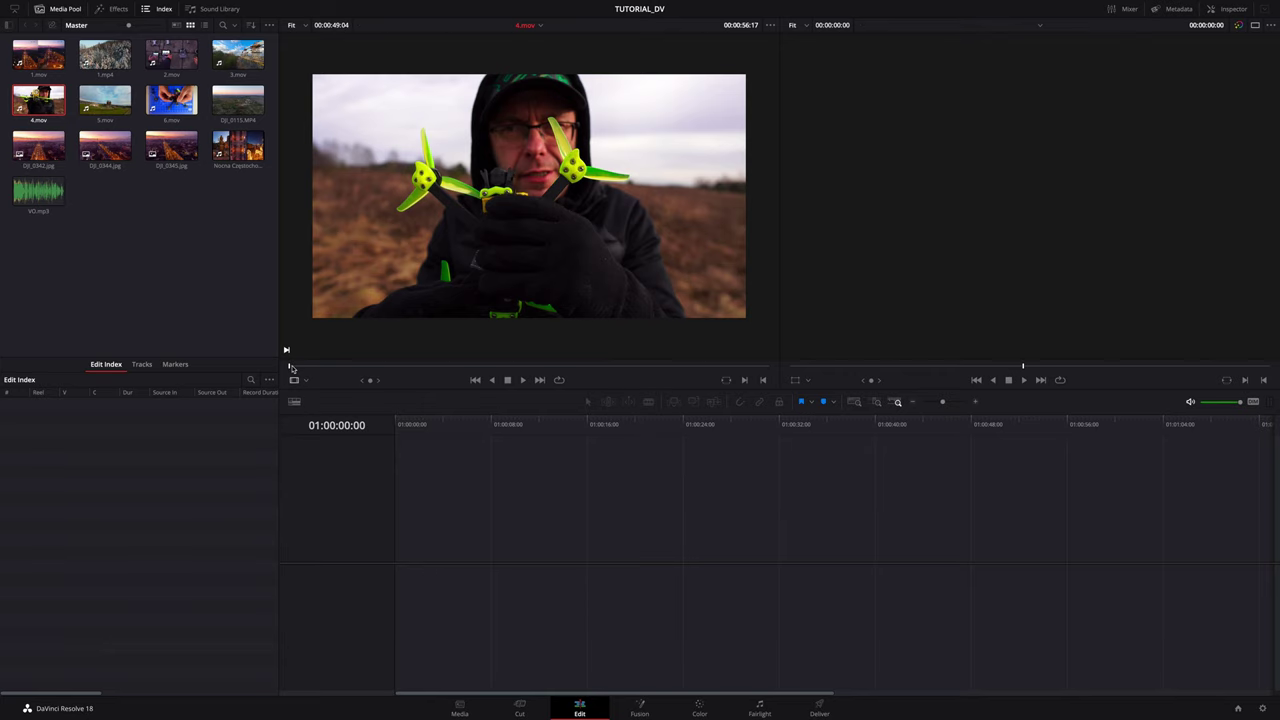
{"action": "left_click_drag", "start_coordinate": [290, 367], "coordinate": [637, 368]}
{"action": "left_click_drag", "start_coordinate": [746, 451], "coordinate": [338, 442]}
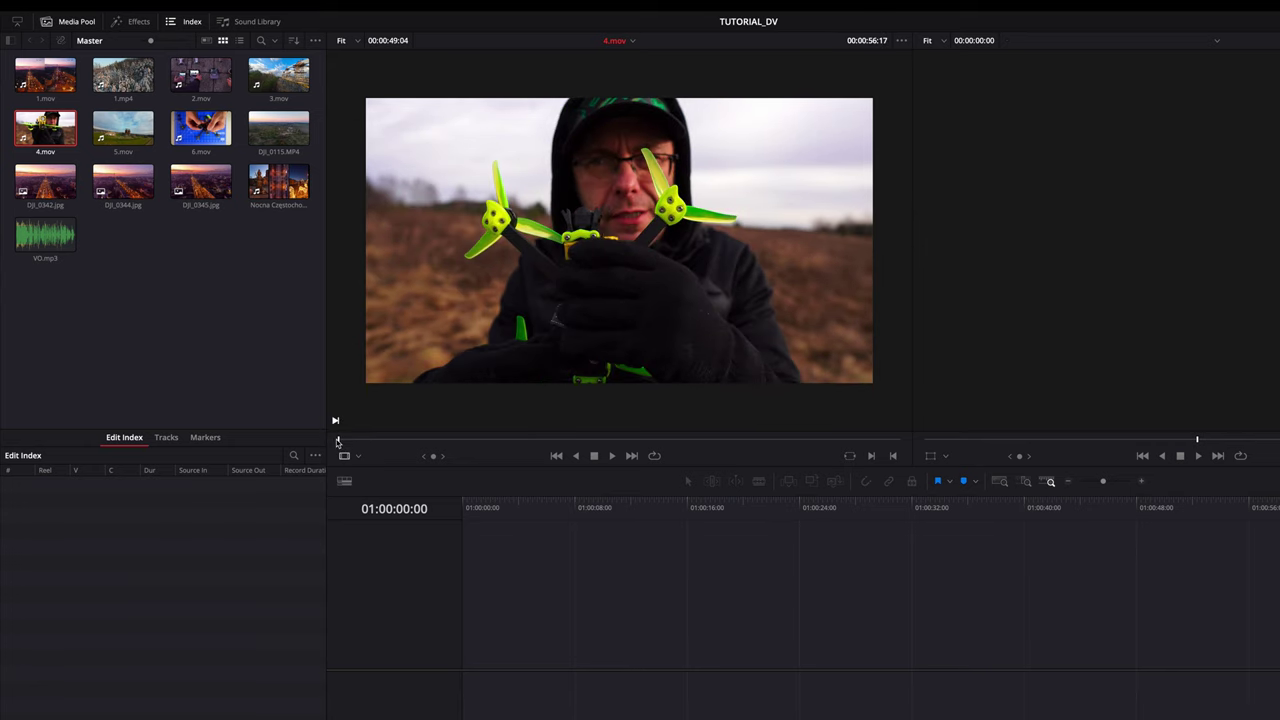
- Set 4.mov's out point at 00:01:01:21 and drag the range toward the Timeline viewer
{"action": "mouse_move", "coordinate": [567, 405]}
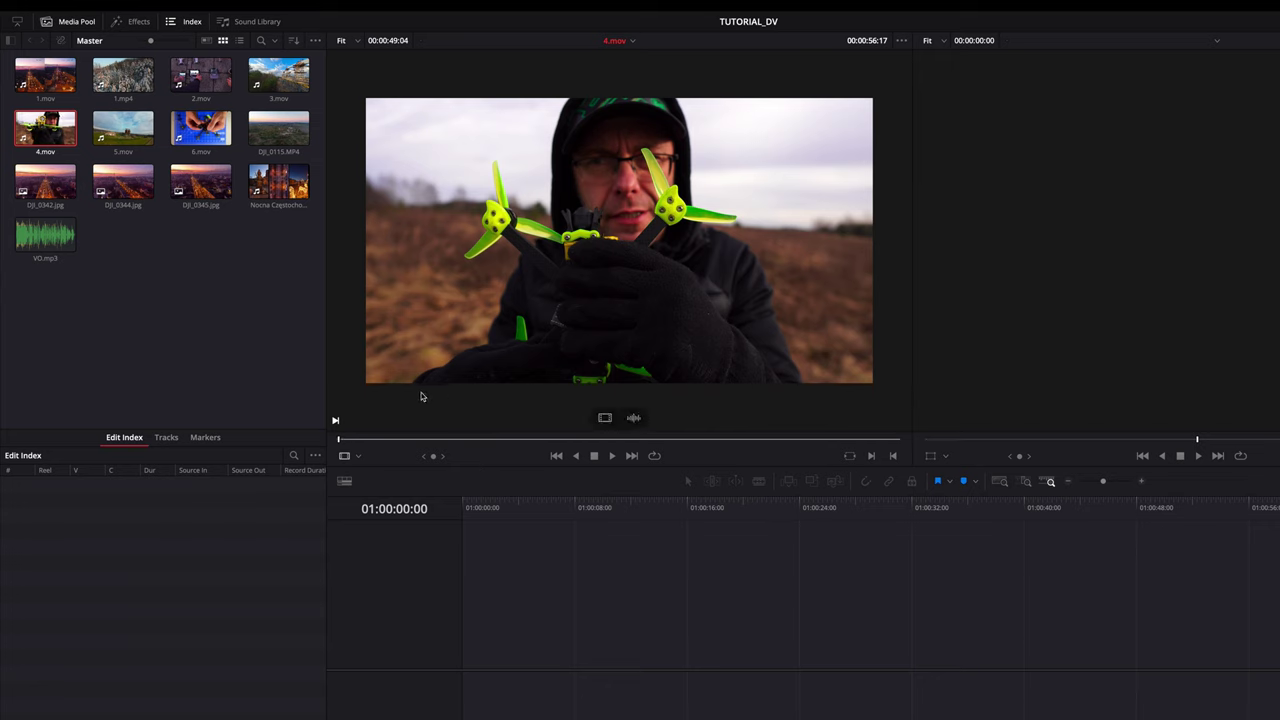
{"action": "left_click", "coordinate": [344, 441]}
{"action": "left_click_drag", "start_coordinate": [344, 441], "coordinate": [397, 447]}
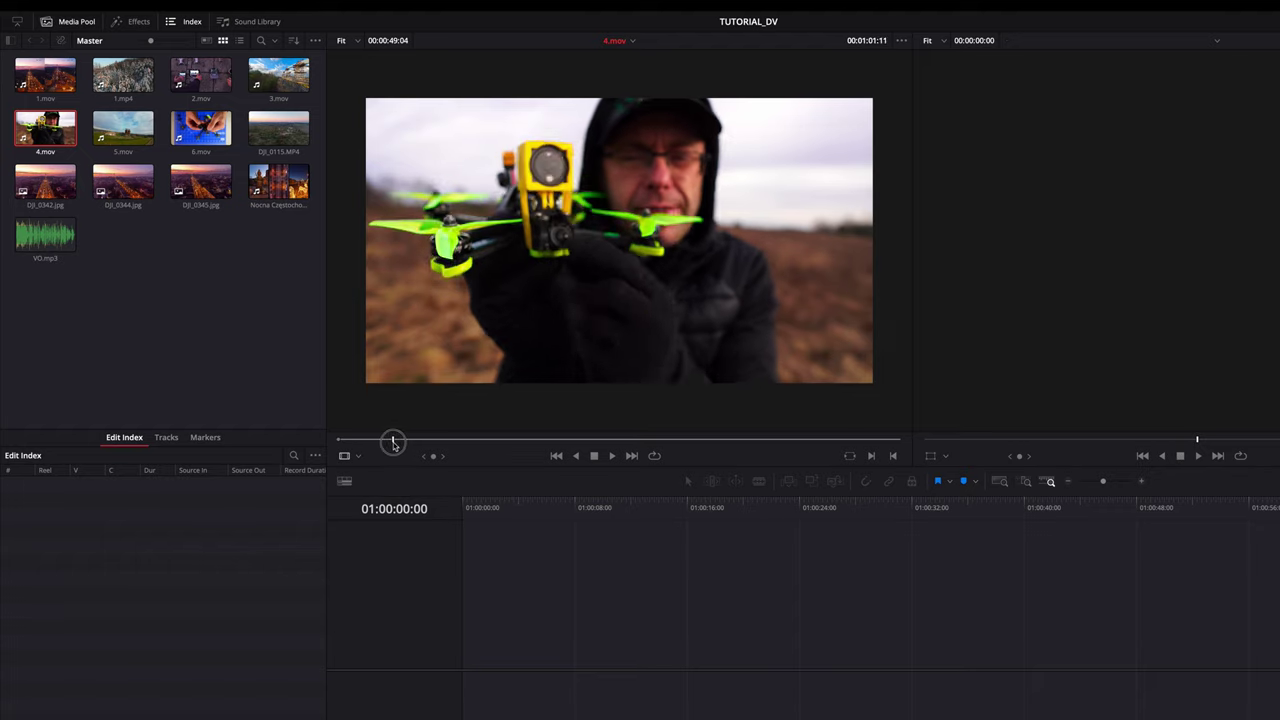
{"action": "key", "text": "o"}
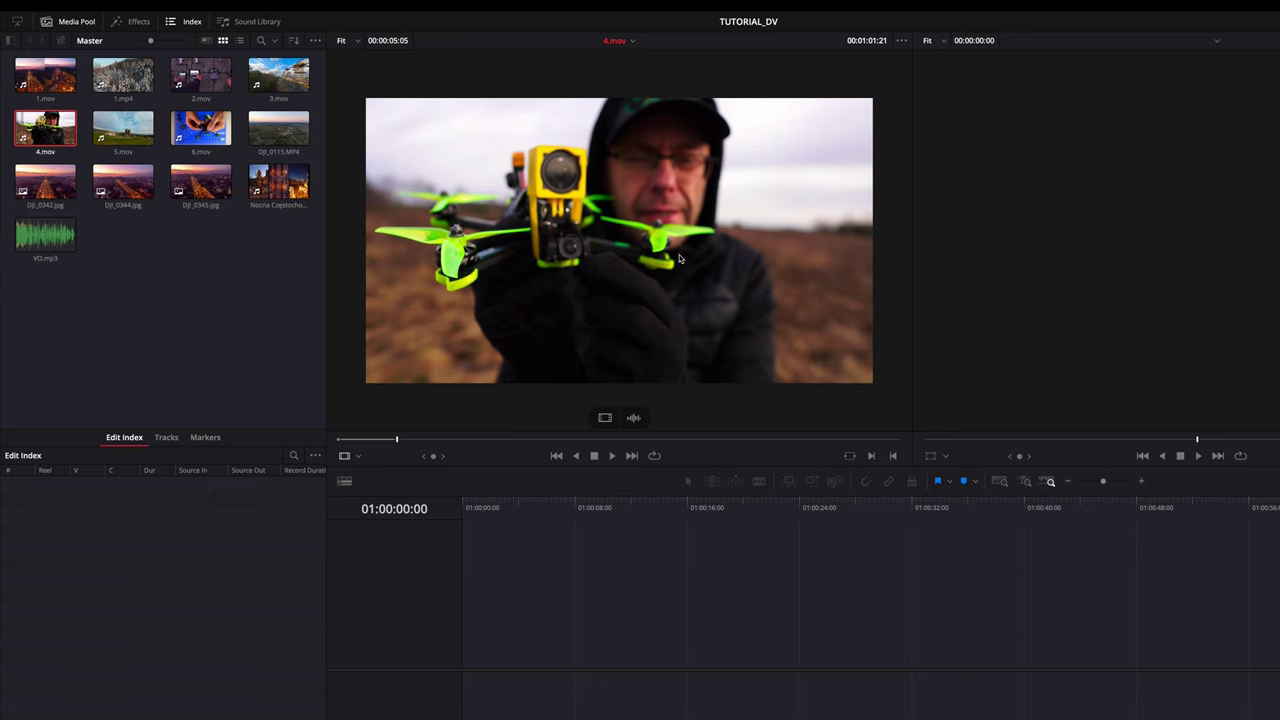
{"action": "mouse_move", "coordinate": [518, 320]}
{"action": "left_mouse_down"}
{"action": "mouse_move", "coordinate": [1160, 285]}
{"action": "mouse_move", "coordinate": [1279, 292]}
{"action": "left_mouse_up"}
- Drop the 4.mov range into a new Timeline 1 and zoom the timeline in on it
{"action": "left_click_drag", "start_coordinate": [1279, 292], "coordinate": [1275, 290]}
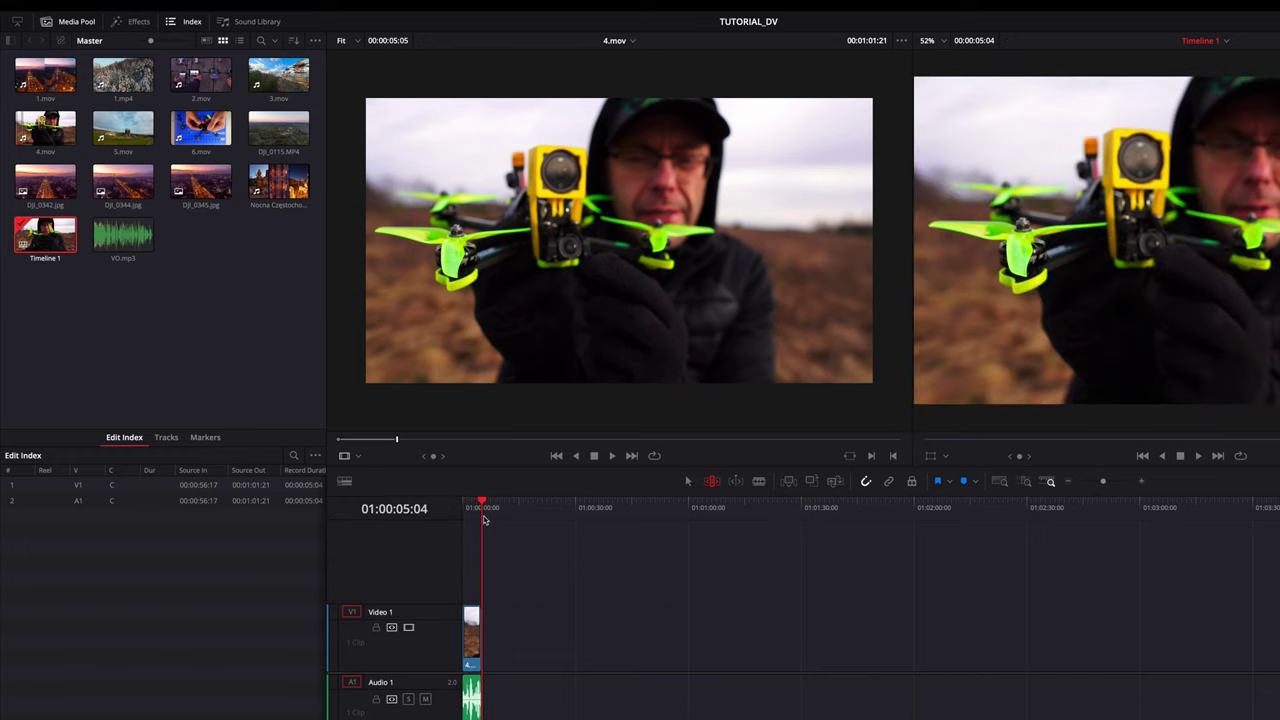
{"action": "left_click_drag", "start_coordinate": [481, 506], "coordinate": [463, 507]}
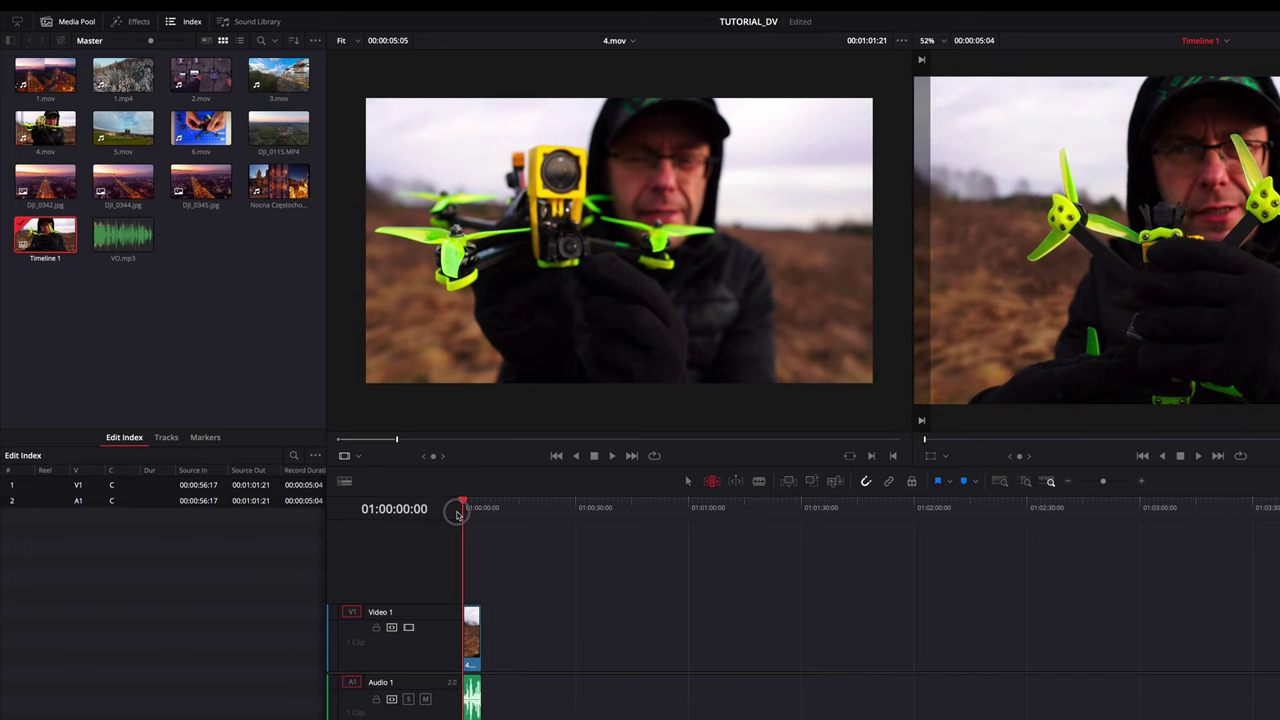
{"action": "left_click", "coordinate": [1142, 482]}
{"action": "left_click", "coordinate": [1142, 482]}
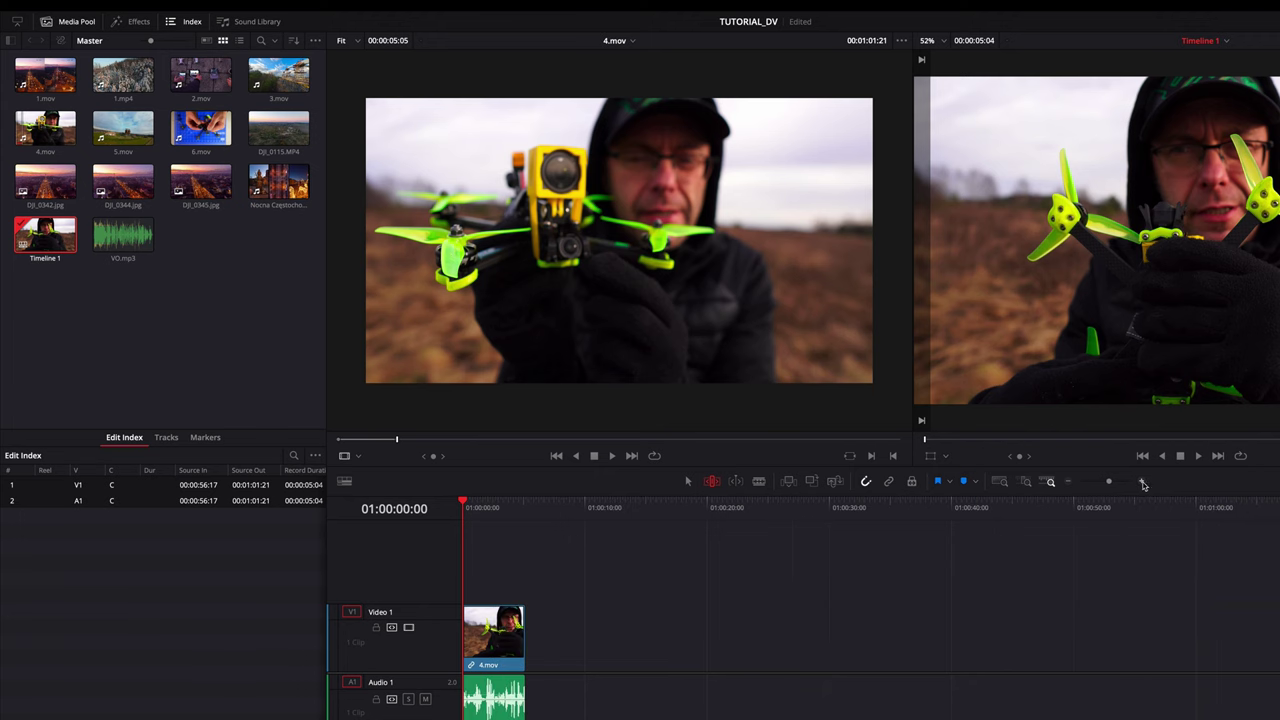
{"action": "left_click", "coordinate": [1142, 482]}
{"action": "left_click", "coordinate": [1142, 482]}
{"action": "left_click", "coordinate": [1142, 482]}
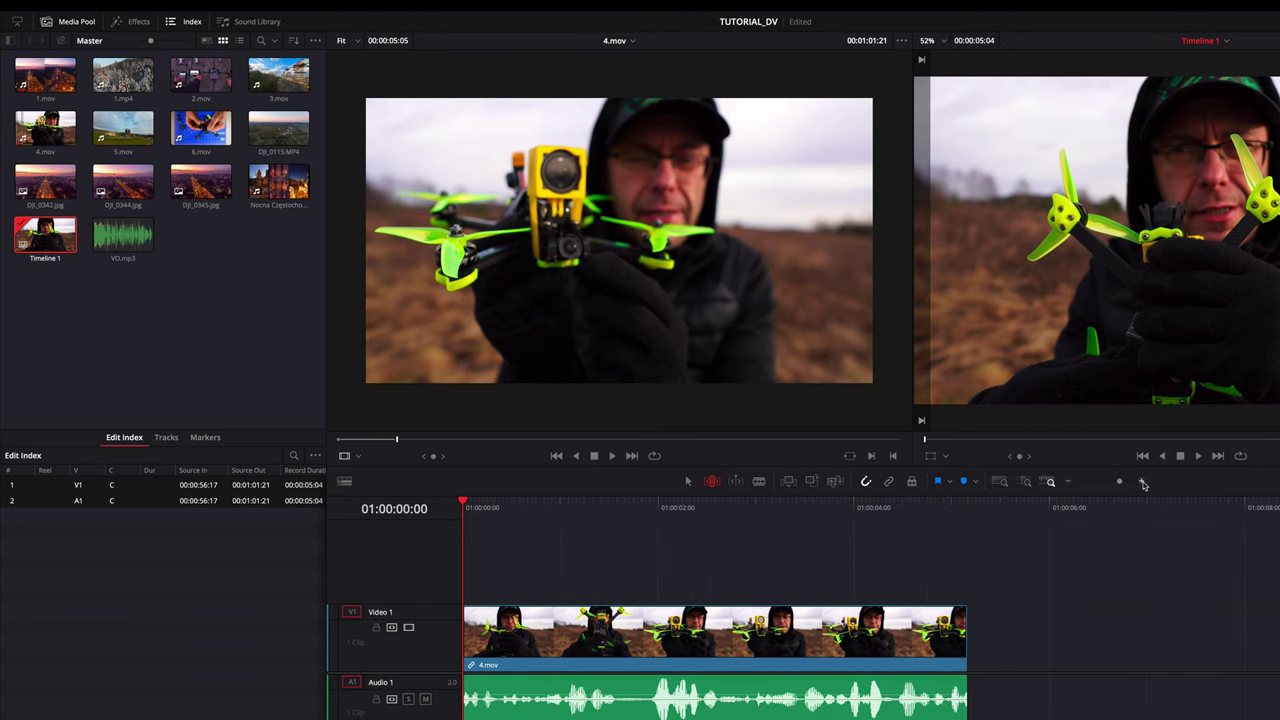
- Adjust the zoom so 4.mov fills the timeline, scrub through it and select the clip
{"action": "left_click", "coordinate": [1068, 482]}
{"action": "left_click", "coordinate": [1066, 483]}
{"action": "left_click", "coordinate": [1143, 482]}
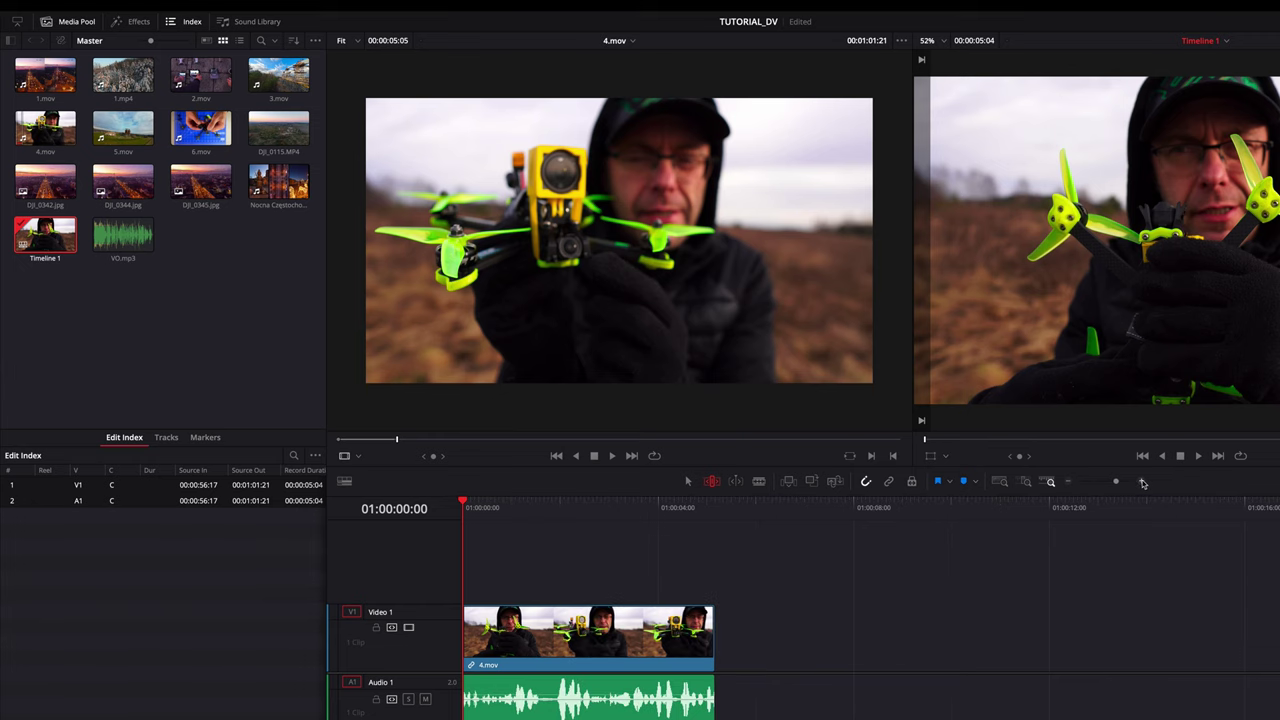
{"action": "left_click", "coordinate": [1068, 482]}
{"action": "left_click", "coordinate": [1068, 482]}
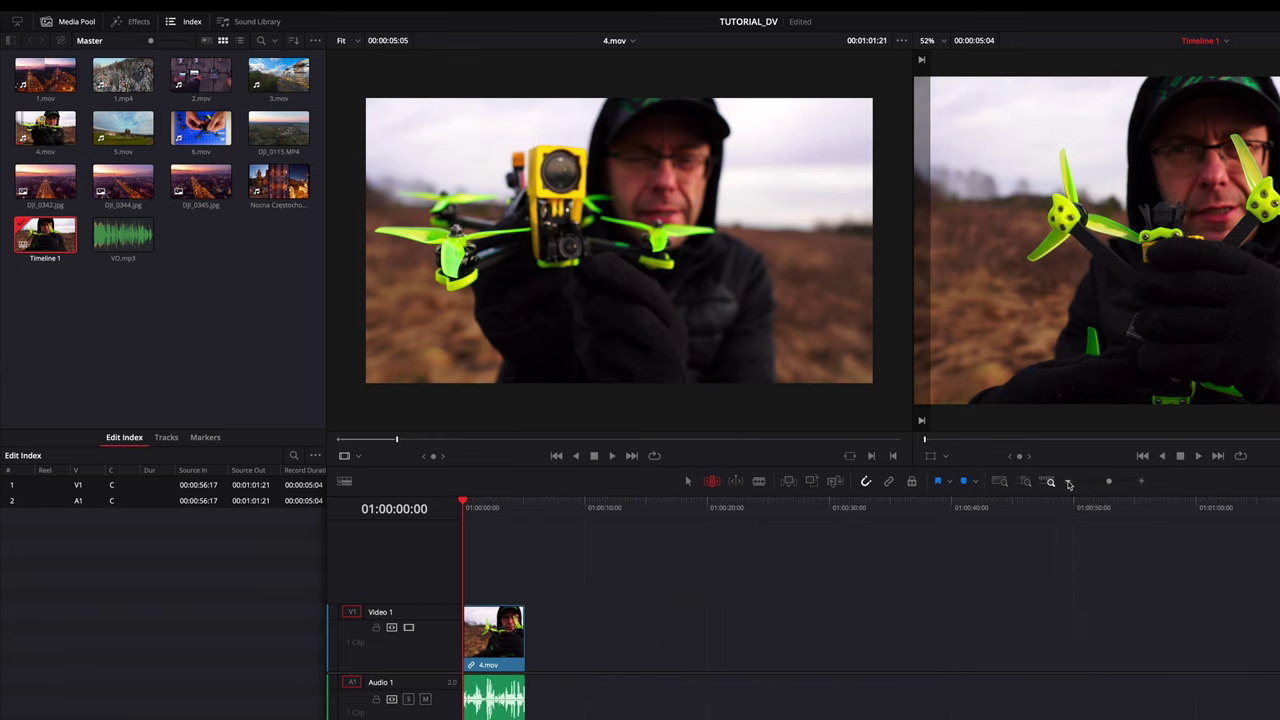
{"action": "left_click", "coordinate": [1141, 483]}
{"action": "left_click", "coordinate": [1142, 483]}
{"action": "left_click", "coordinate": [1143, 483]}
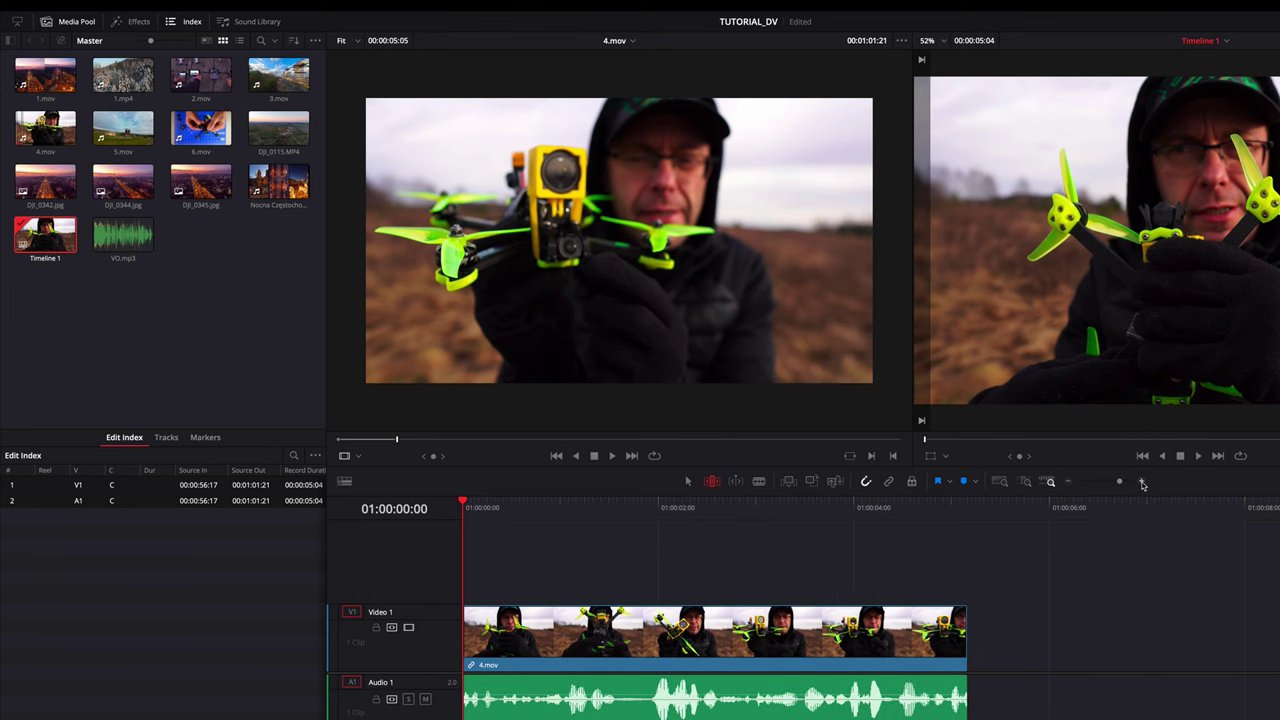
{"action": "mouse_move", "coordinate": [472, 502]}
{"action": "left_mouse_down"}
{"action": "mouse_move", "coordinate": [567, 517]}
{"action": "mouse_move", "coordinate": [666, 585]}
{"action": "left_mouse_up"}
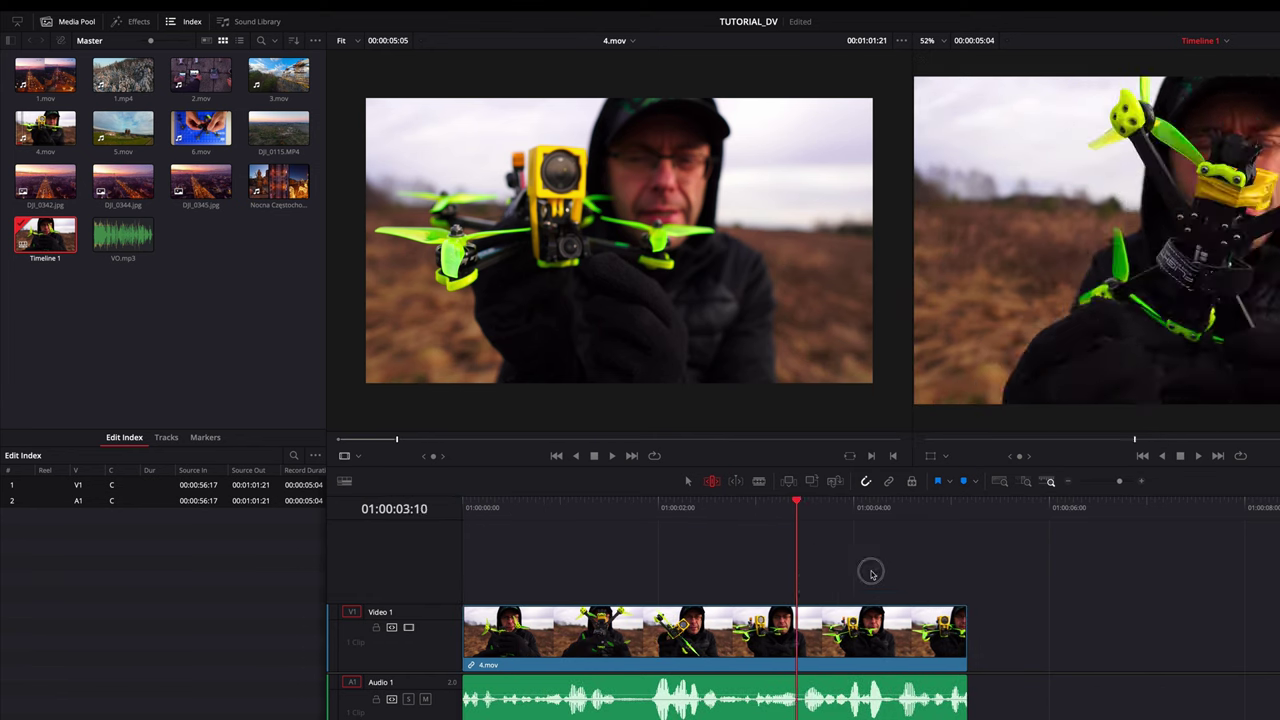
{"action": "left_click", "coordinate": [684, 617]}
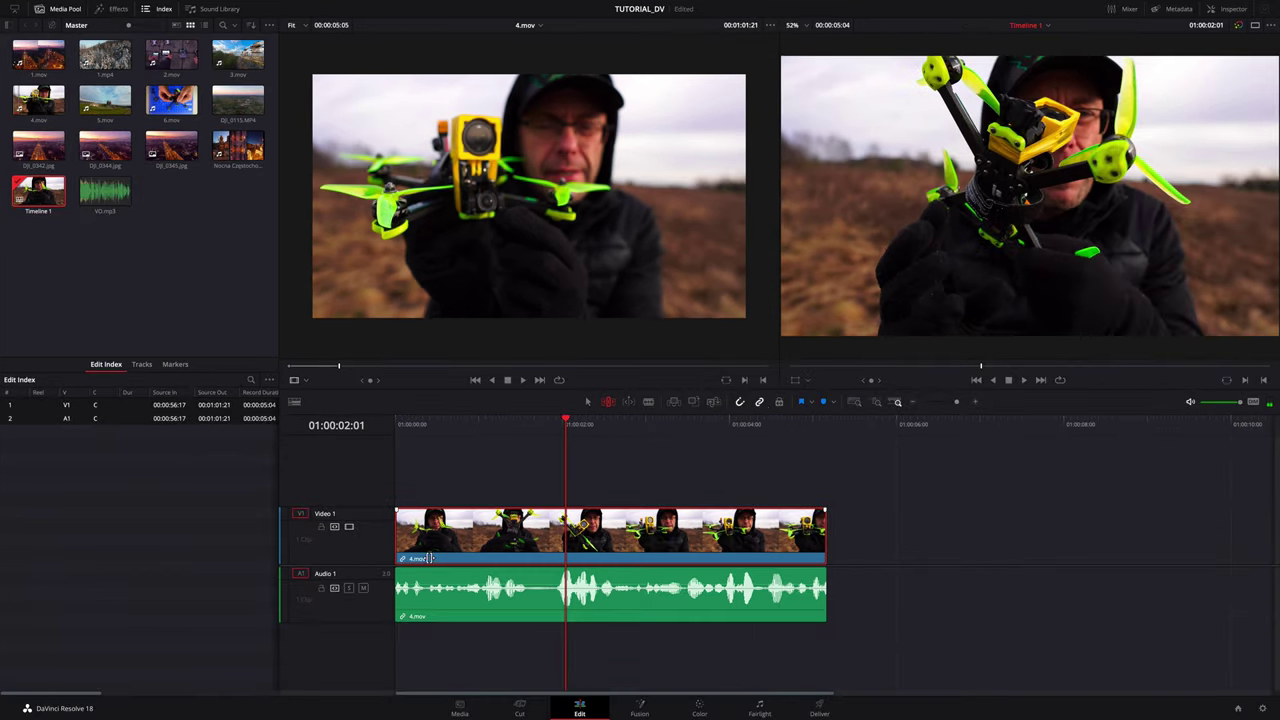
- Toggle Linked Selection for the 4.mov video and audio, then scrub through the clip
{"action": "left_click_drag", "start_coordinate": [567, 424], "coordinate": [430, 424]}
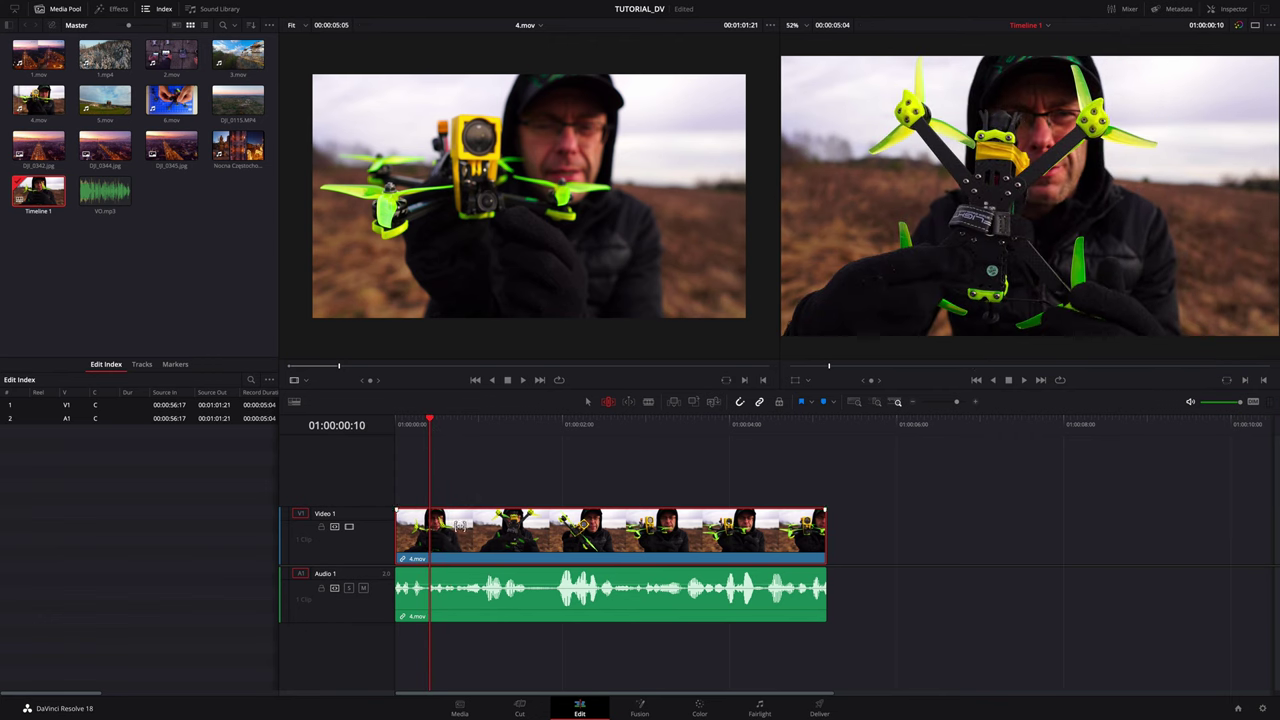
{"action": "mouse_move", "coordinate": [478, 540]}
{"action": "left_mouse_down"}
{"action": "mouse_move", "coordinate": [582, 540]}
{"action": "mouse_move", "coordinate": [472, 540]}
{"action": "left_mouse_up"}
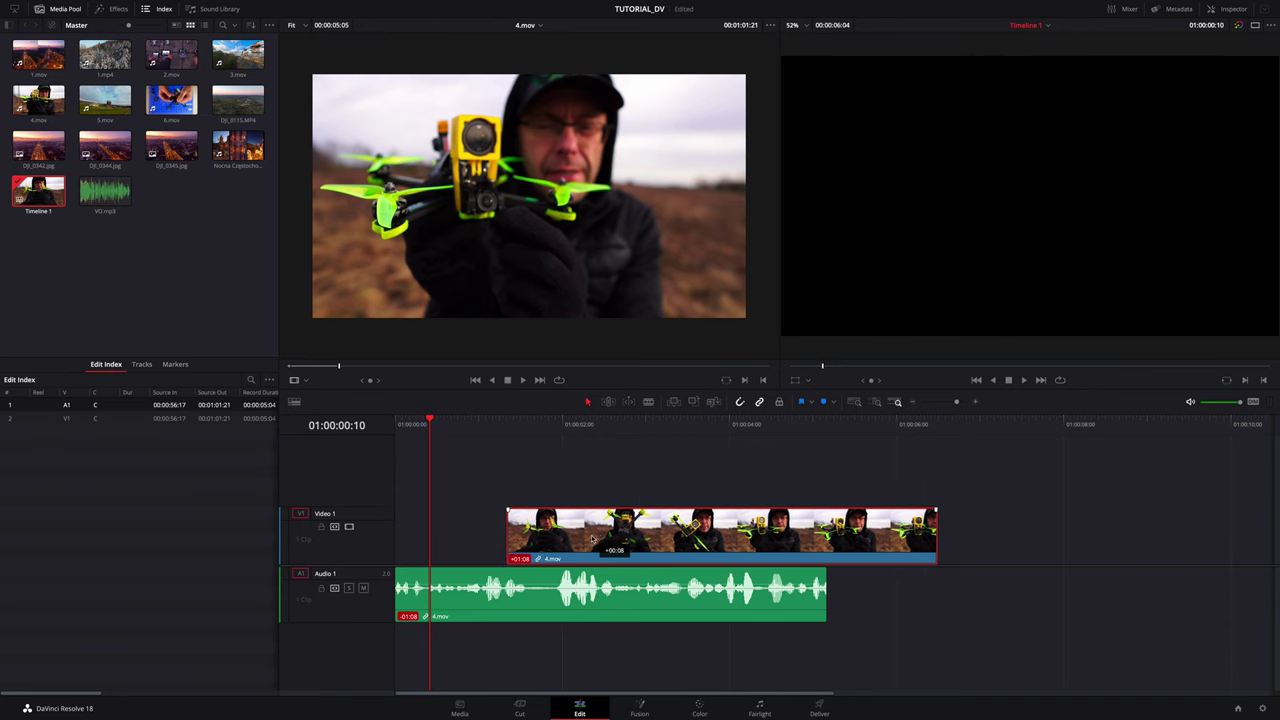
{"action": "right_click", "coordinate": [472, 540]}
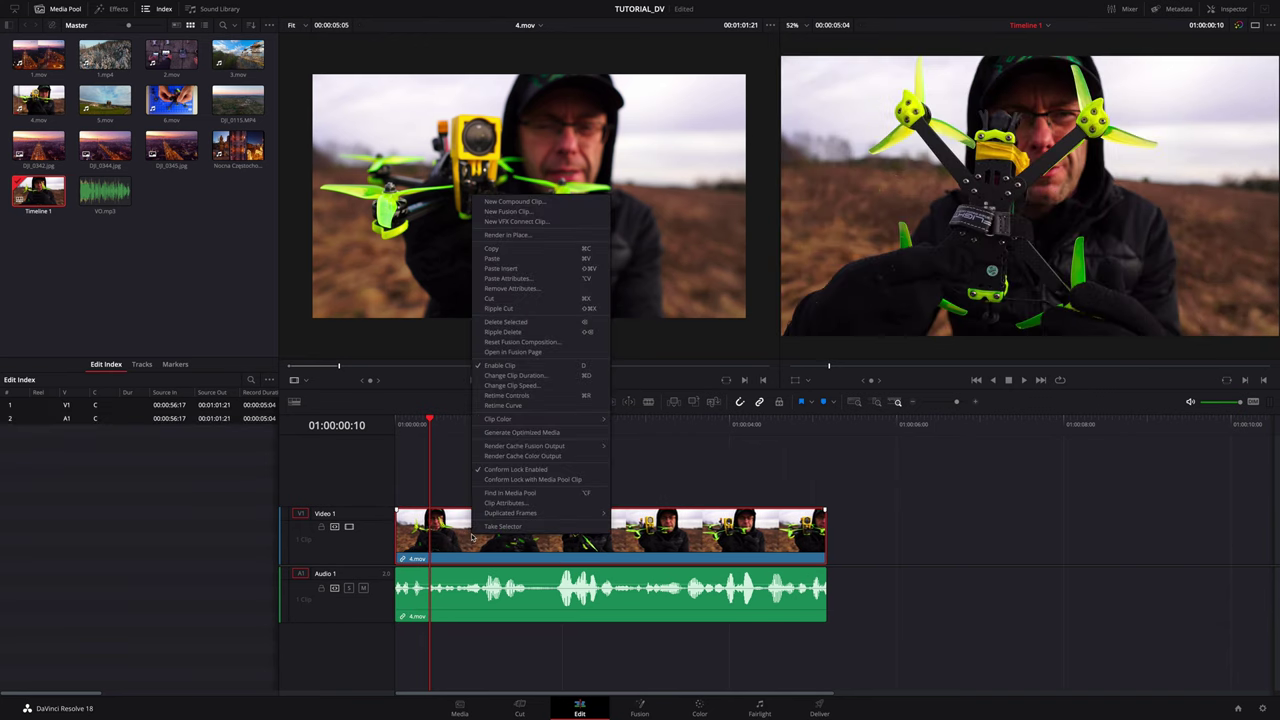
{"action": "left_click", "coordinate": [497, 540]}
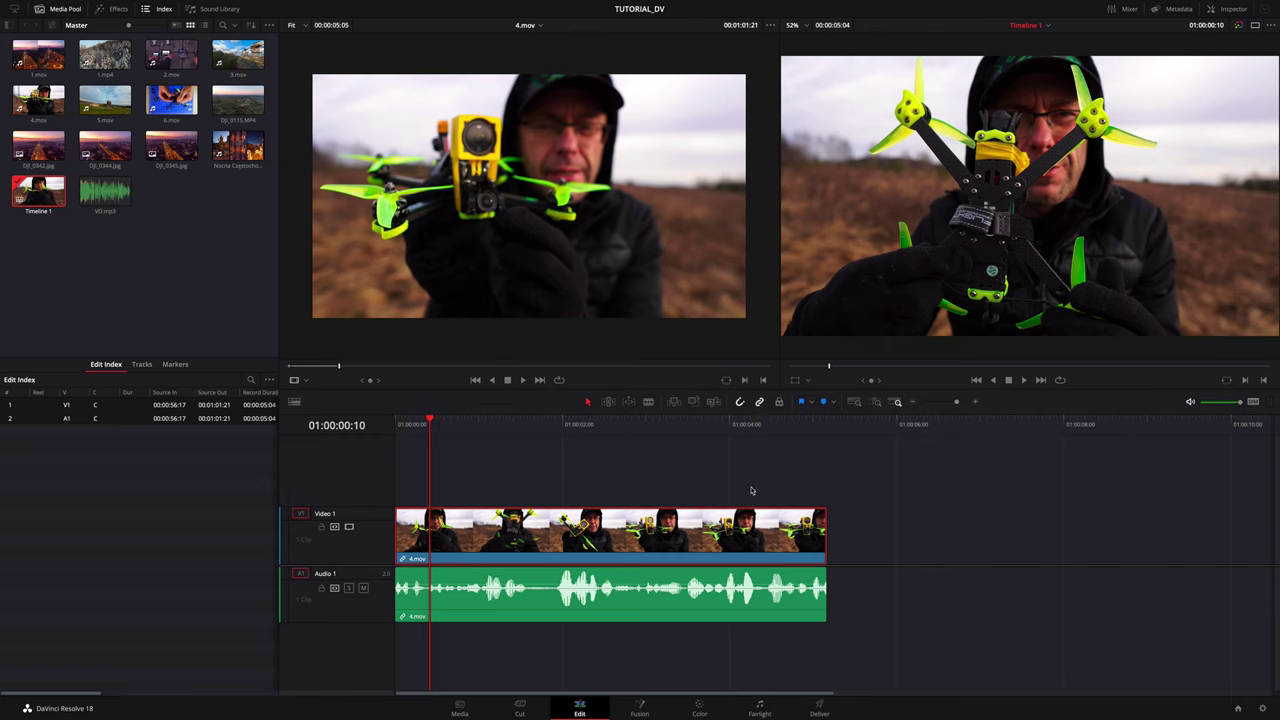
{"action": "left_click", "coordinate": [760, 402]}
{"action": "left_click_drag", "start_coordinate": [433, 423], "coordinate": [684, 420]}
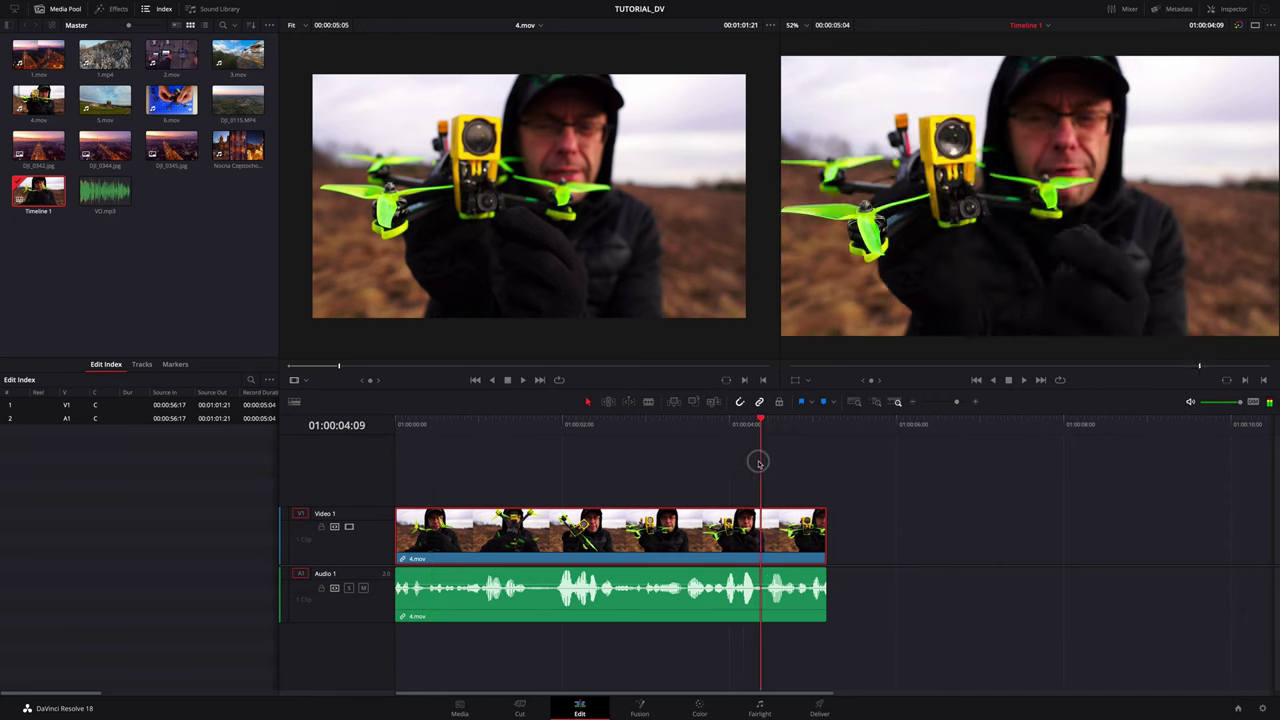
- Mark an in and out range in 2.mov and add it to the timeline after 4.mov
{"action": "left_click", "coordinate": [163, 62]}
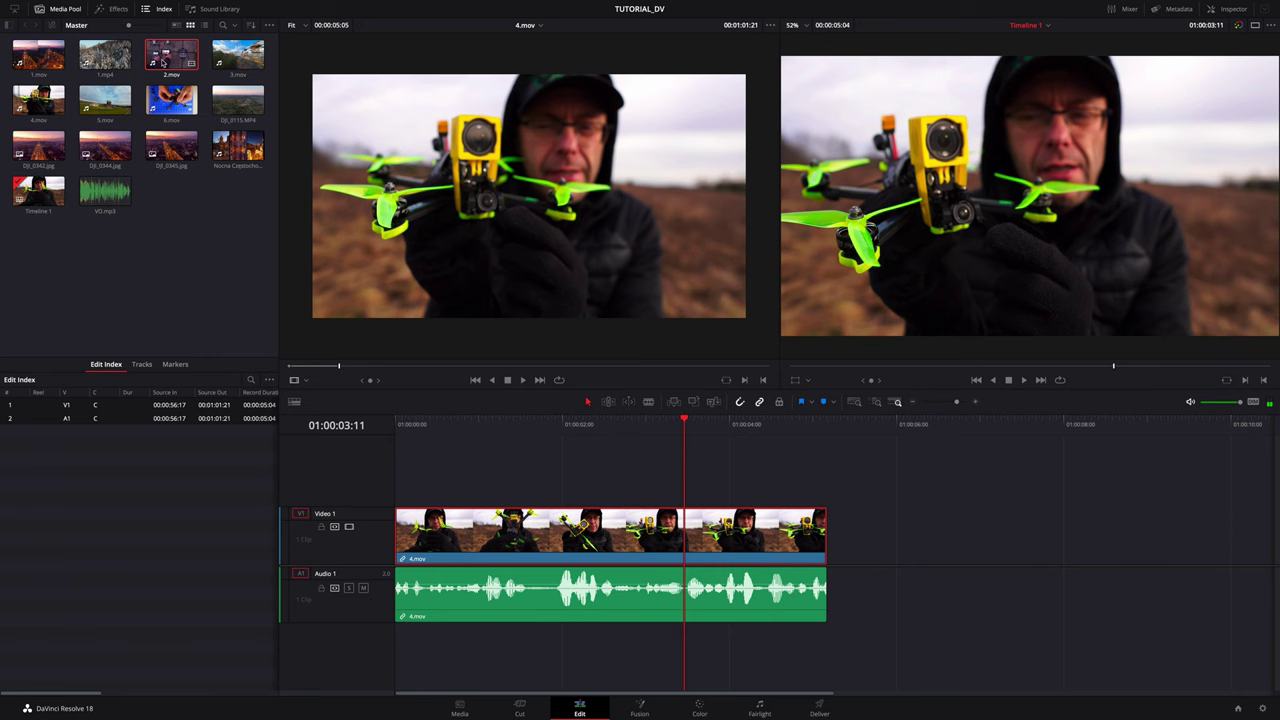
{"action": "double_click", "coordinate": [155, 58]}
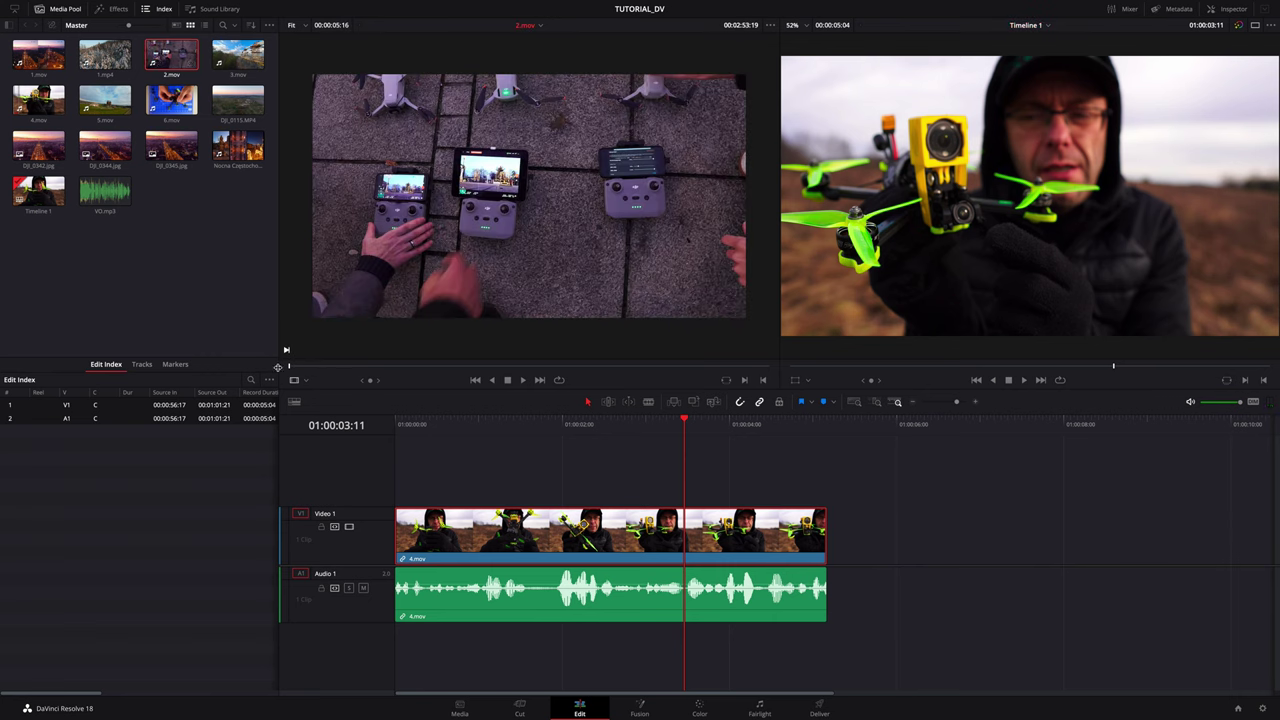
{"action": "left_click_drag", "start_coordinate": [288, 366], "coordinate": [330, 368]}
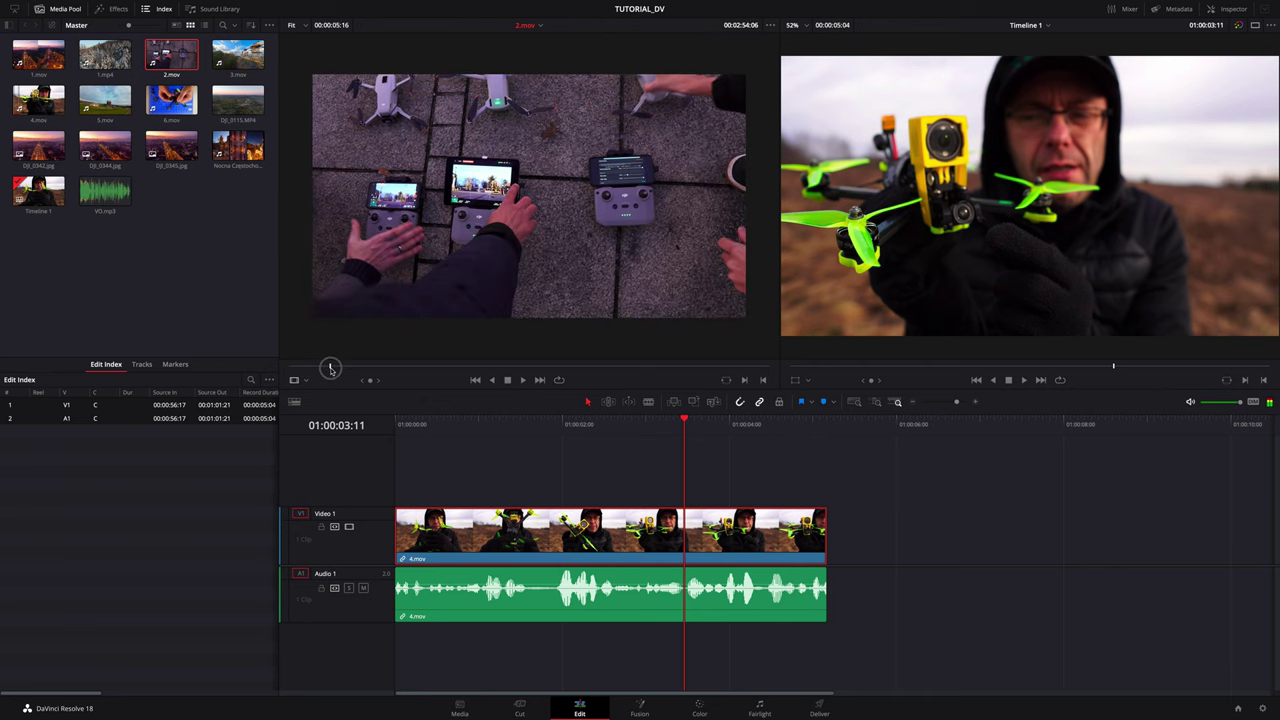
{"action": "key", "text": "i"}
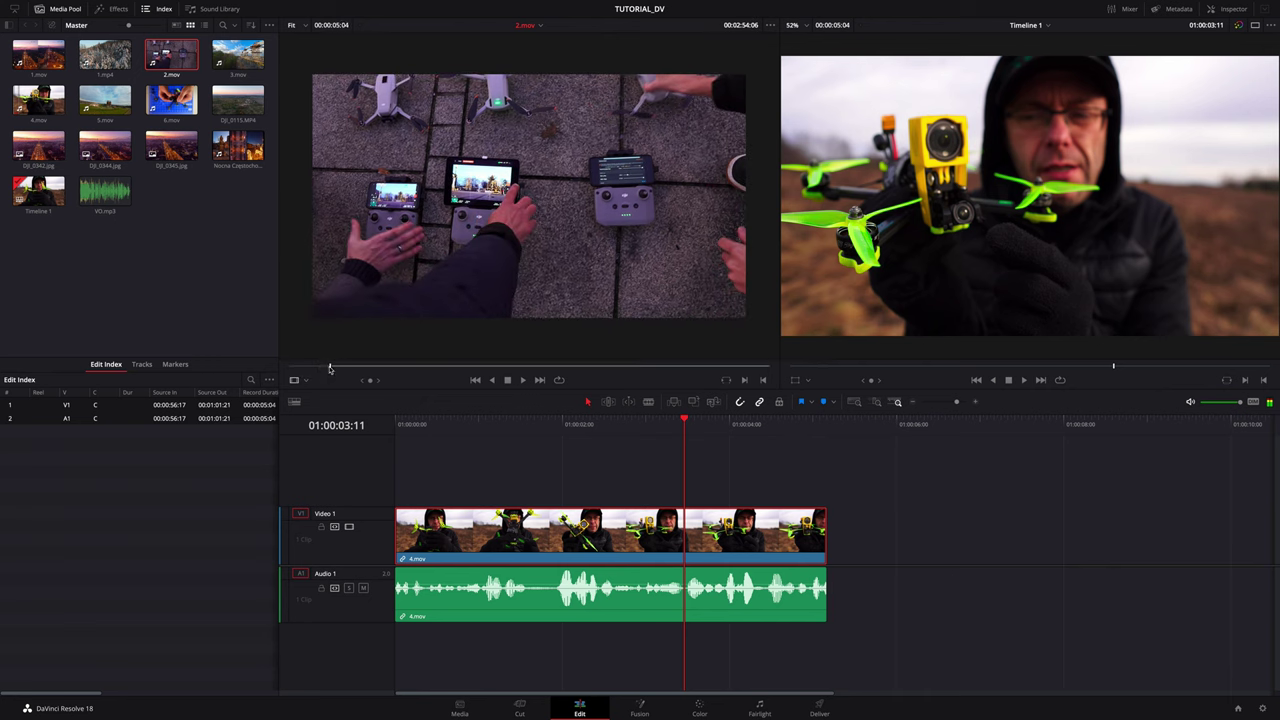
{"action": "left_click_drag", "start_coordinate": [330, 368], "coordinate": [703, 370]}
{"action": "key", "text": "o"}
{"action": "mouse_move", "coordinate": [588, 215]}
{"action": "left_mouse_down"}
{"action": "mouse_move", "coordinate": [1200, 222]}
{"action": "mouse_move", "coordinate": [1222, 255]}
{"action": "left_mouse_up"}
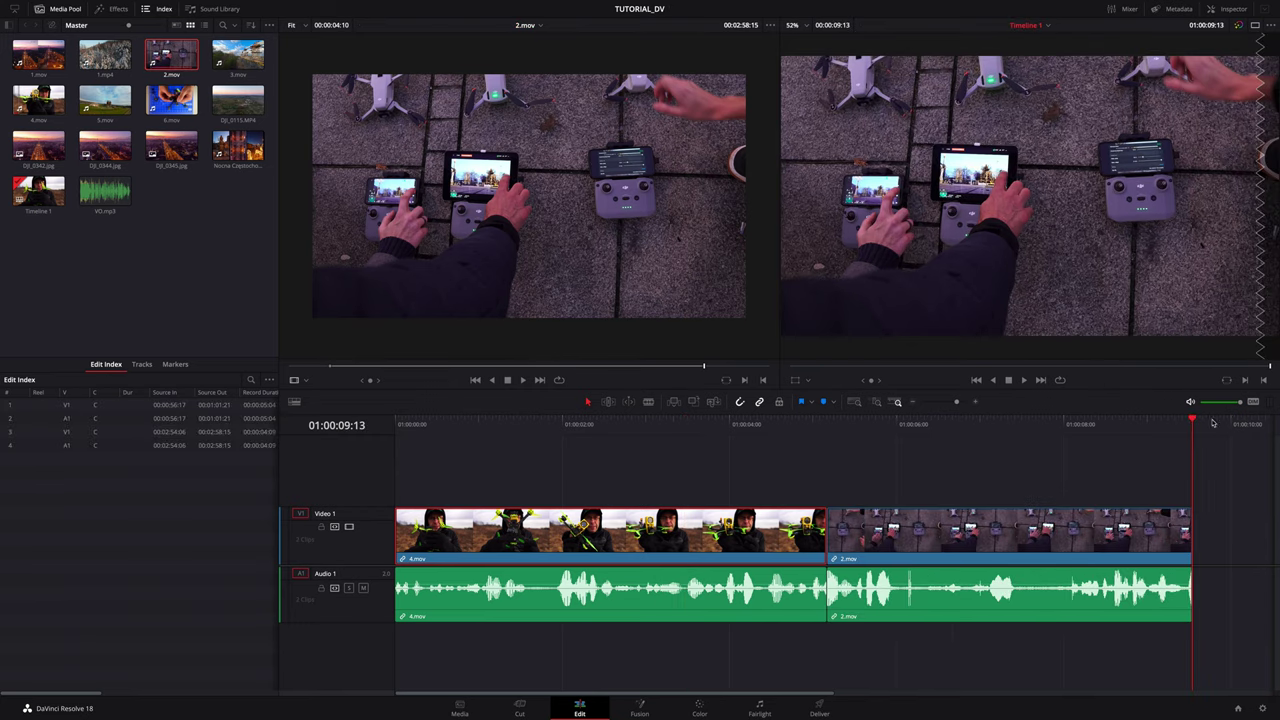
- Play the cut from 4.mov into 2.mov, review the 2.mov frames and zoom out
{"action": "left_click_drag", "start_coordinate": [1198, 422], "coordinate": [853, 457]}
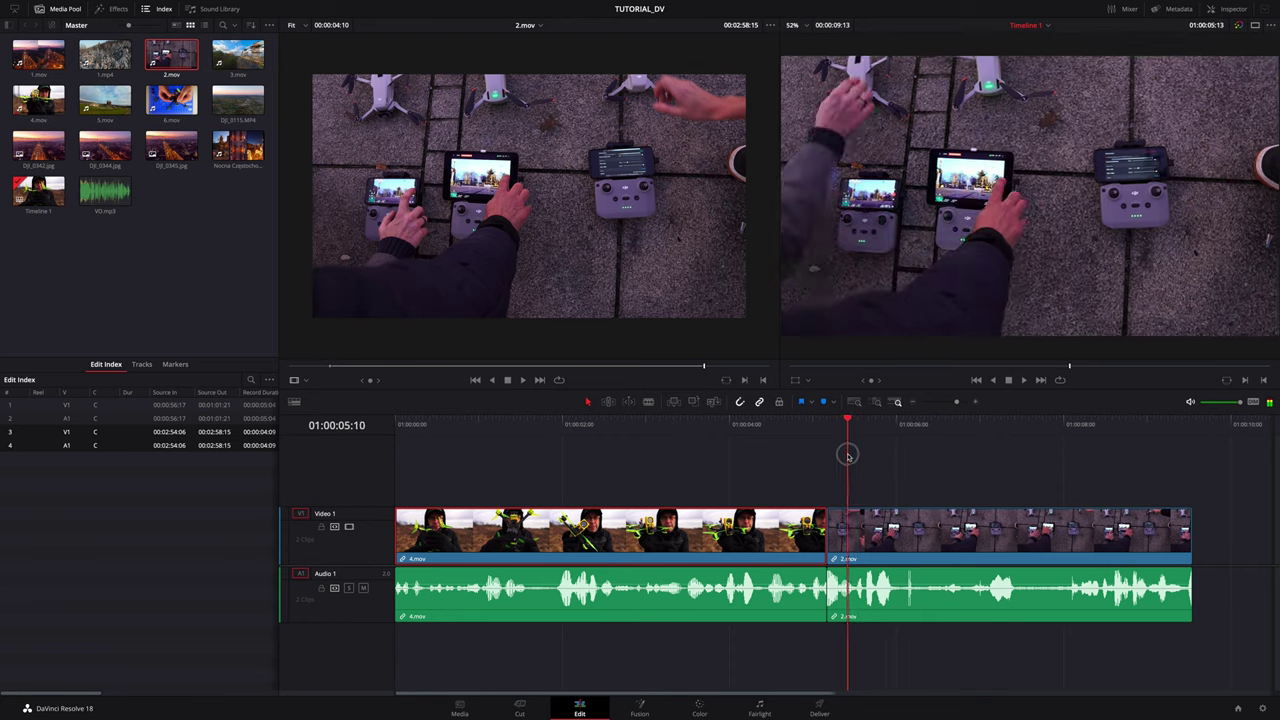
{"action": "key", "text": "space"}
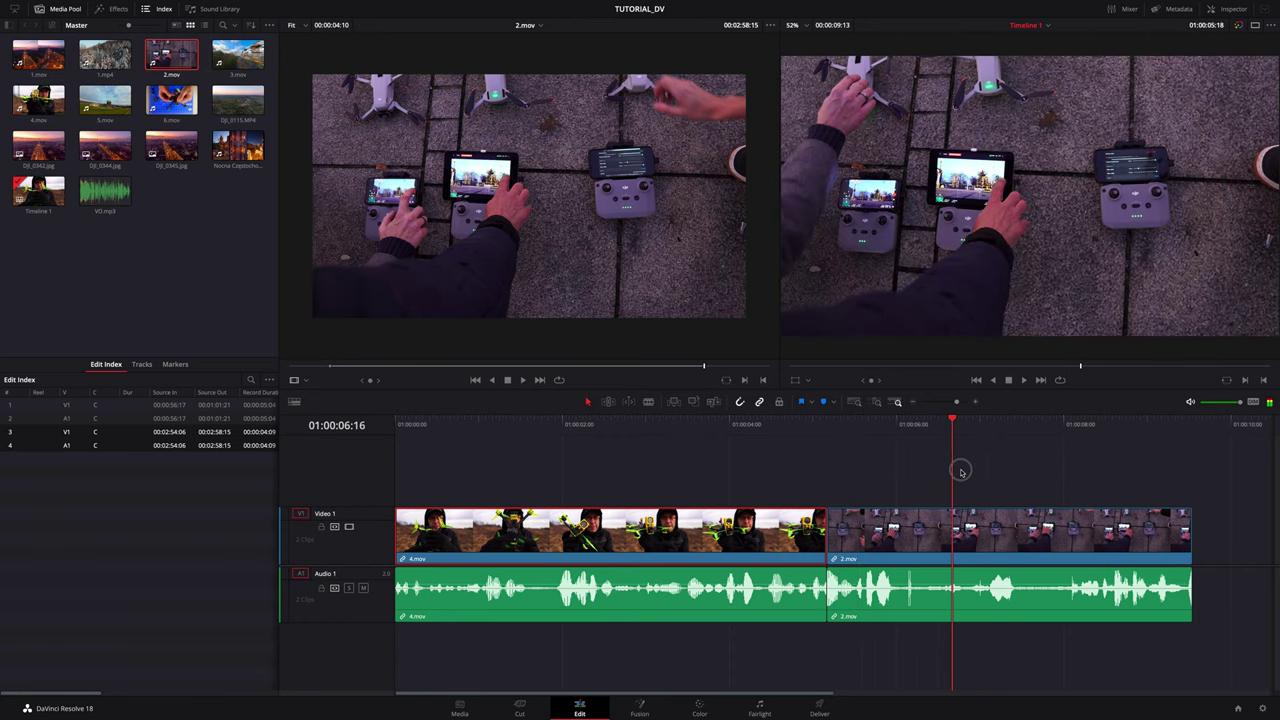
{"action": "left_click_drag", "start_coordinate": [1066, 484], "coordinate": [931, 415]}
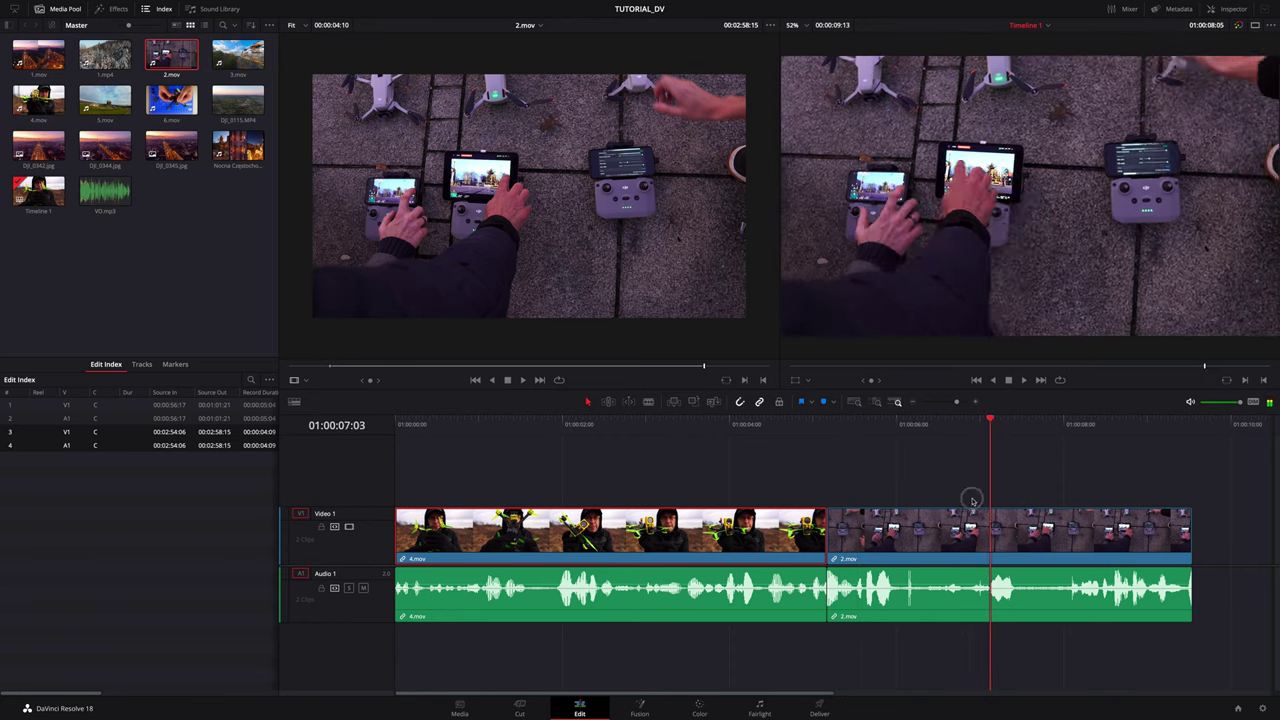
{"action": "left_click", "coordinate": [913, 402]}
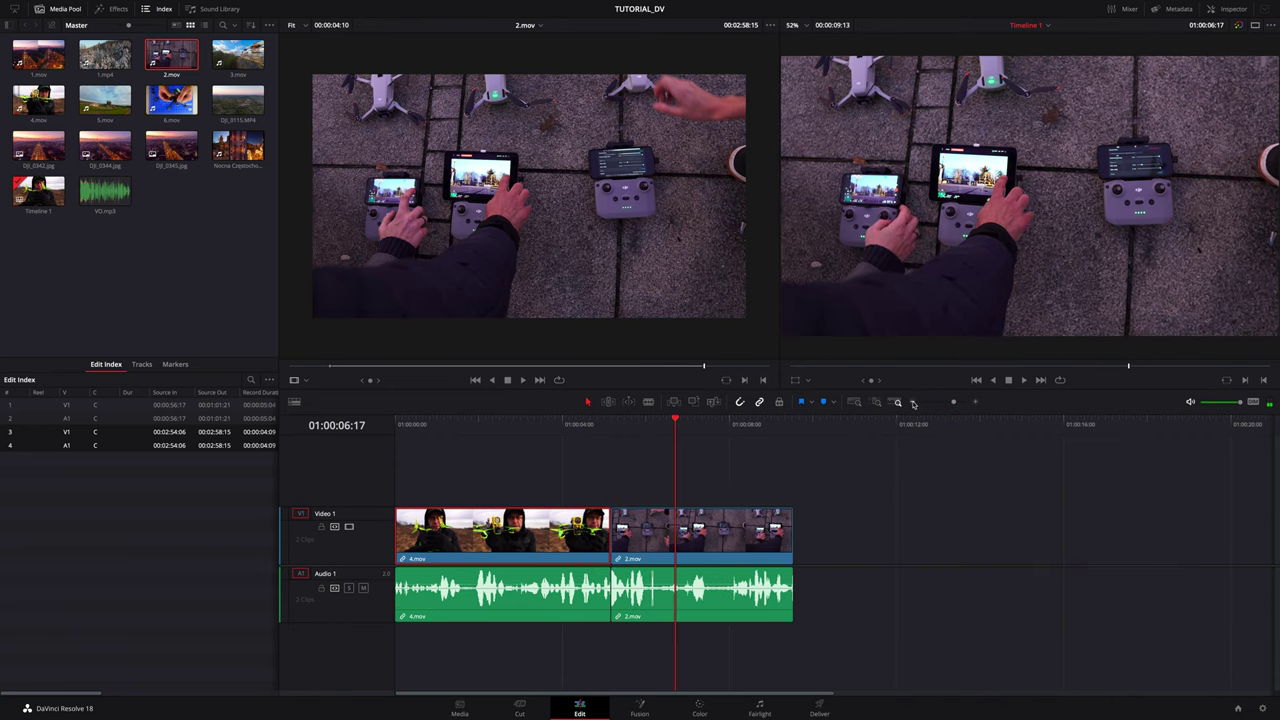
- Append the full 1.mp4 after 2.mov and look through it for a cut point
{"action": "left_click", "coordinate": [913, 402]}
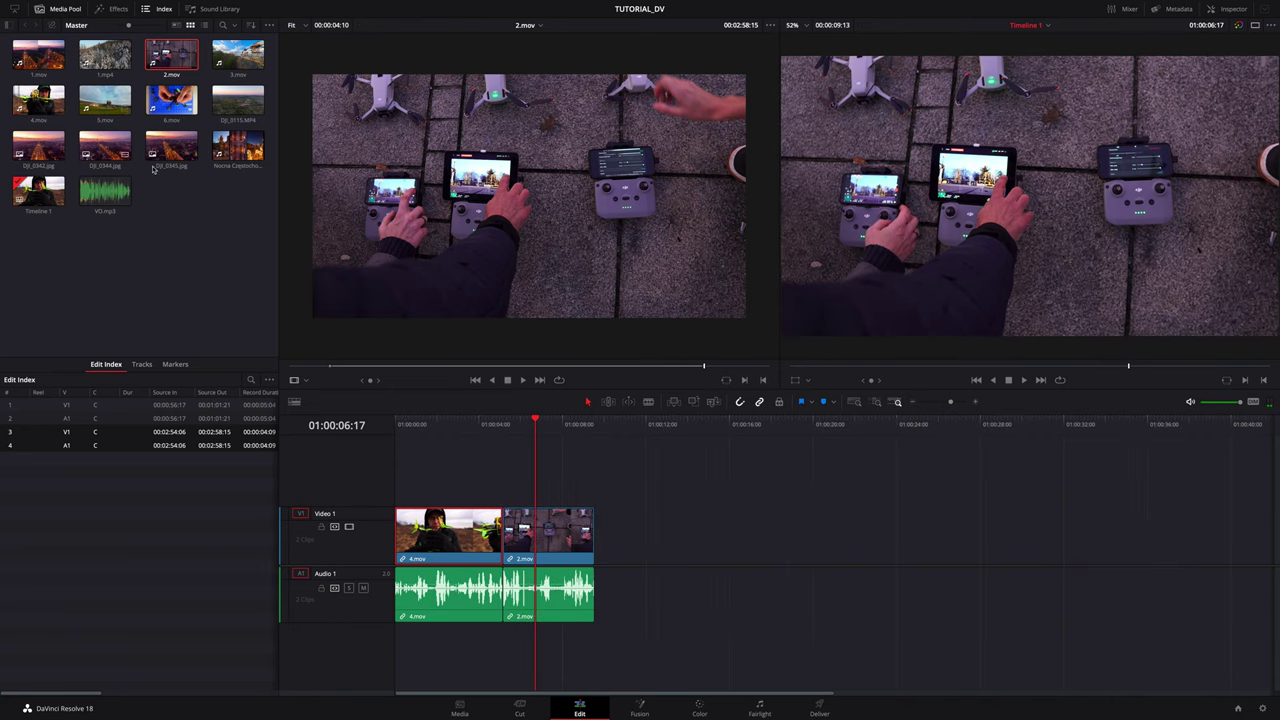
{"action": "left_click_drag", "start_coordinate": [105, 55], "coordinate": [587, 521]}
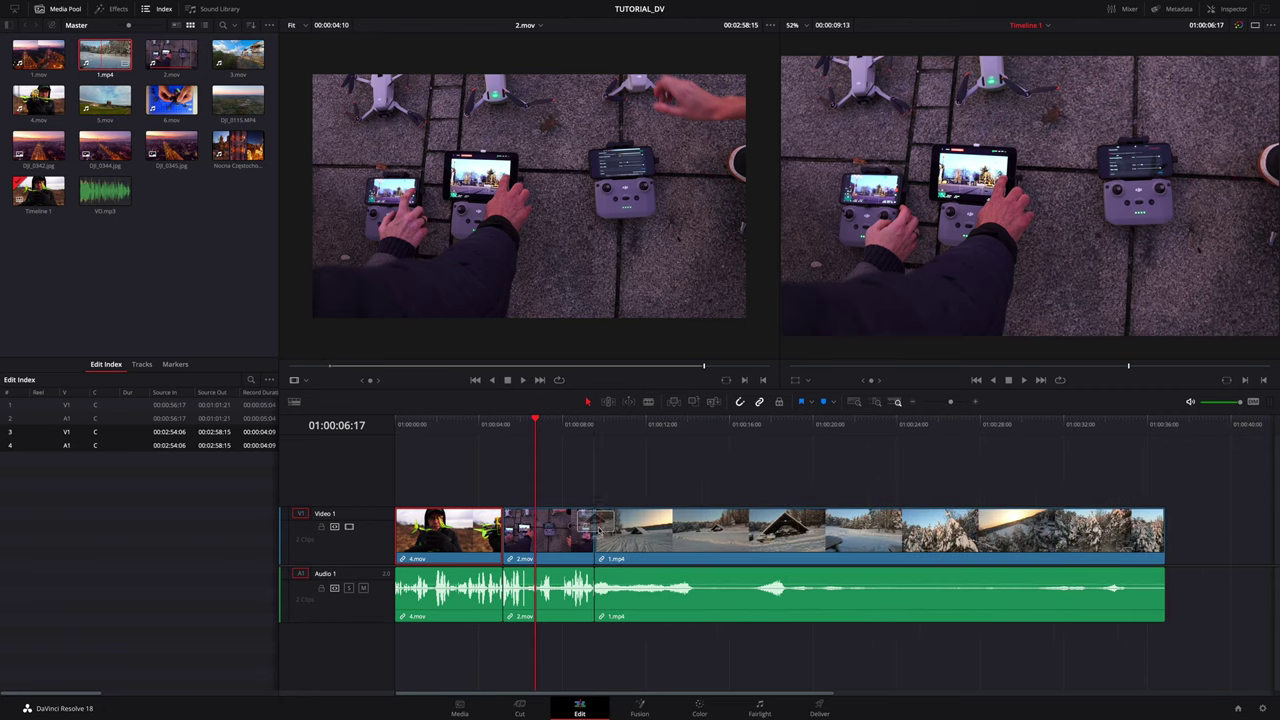
{"action": "mouse_move", "coordinate": [536, 421]}
{"action": "left_mouse_down"}
{"action": "mouse_move", "coordinate": [679, 441]}
{"action": "mouse_move", "coordinate": [763, 513]}
{"action": "left_mouse_up"}
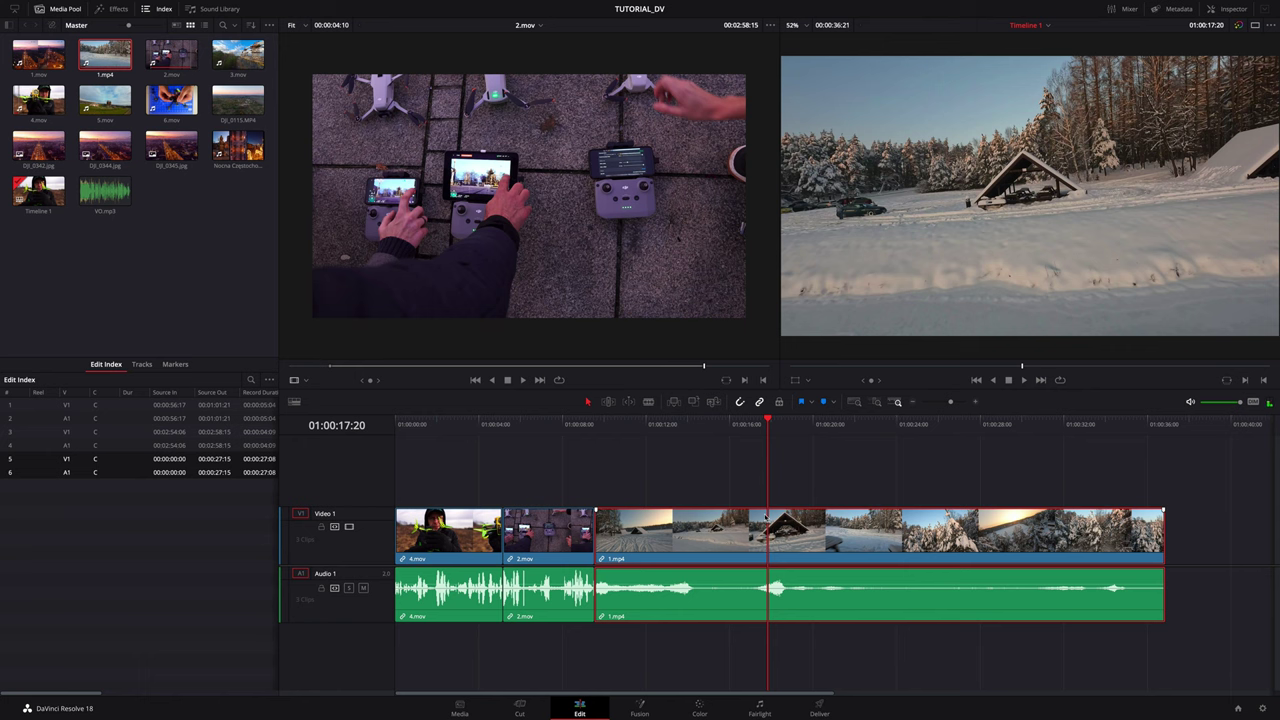
- Split 1.mp4 at 01:00:17:20 and delete both parts, then save and re-append 1.mp4
{"action": "key", "text": "ctrl+b"}
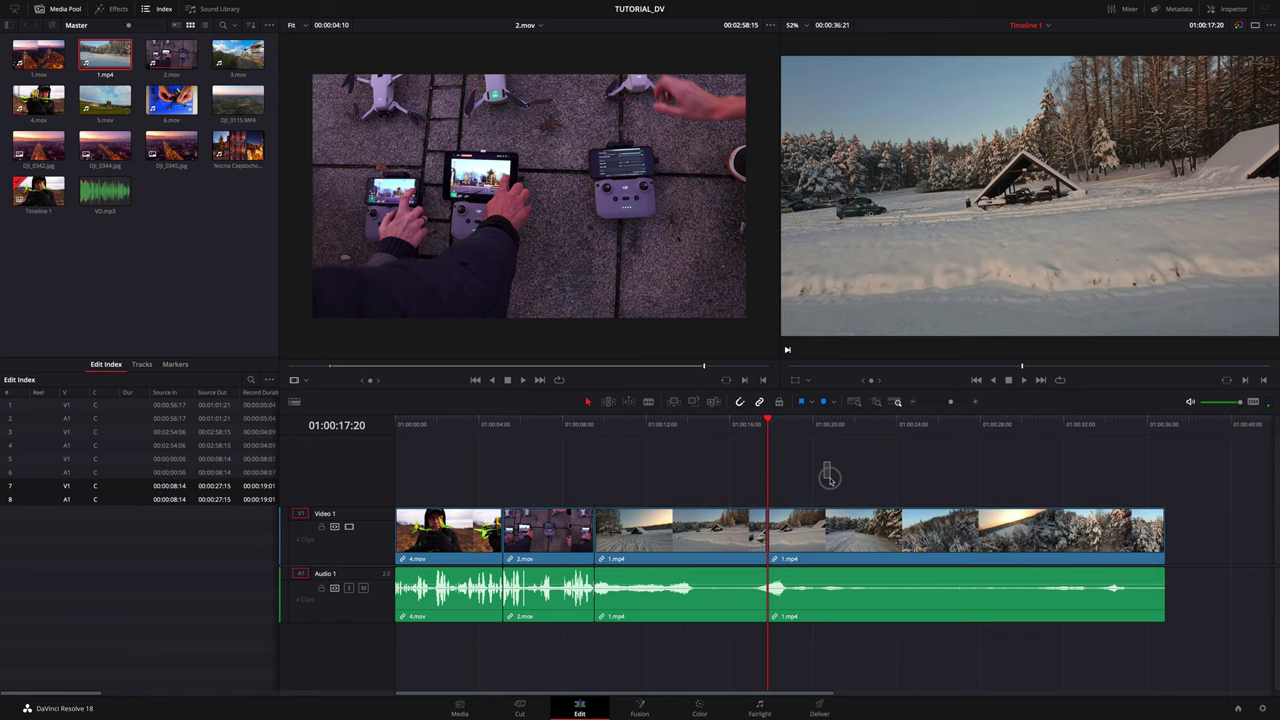
{"action": "left_click", "coordinate": [758, 545]}
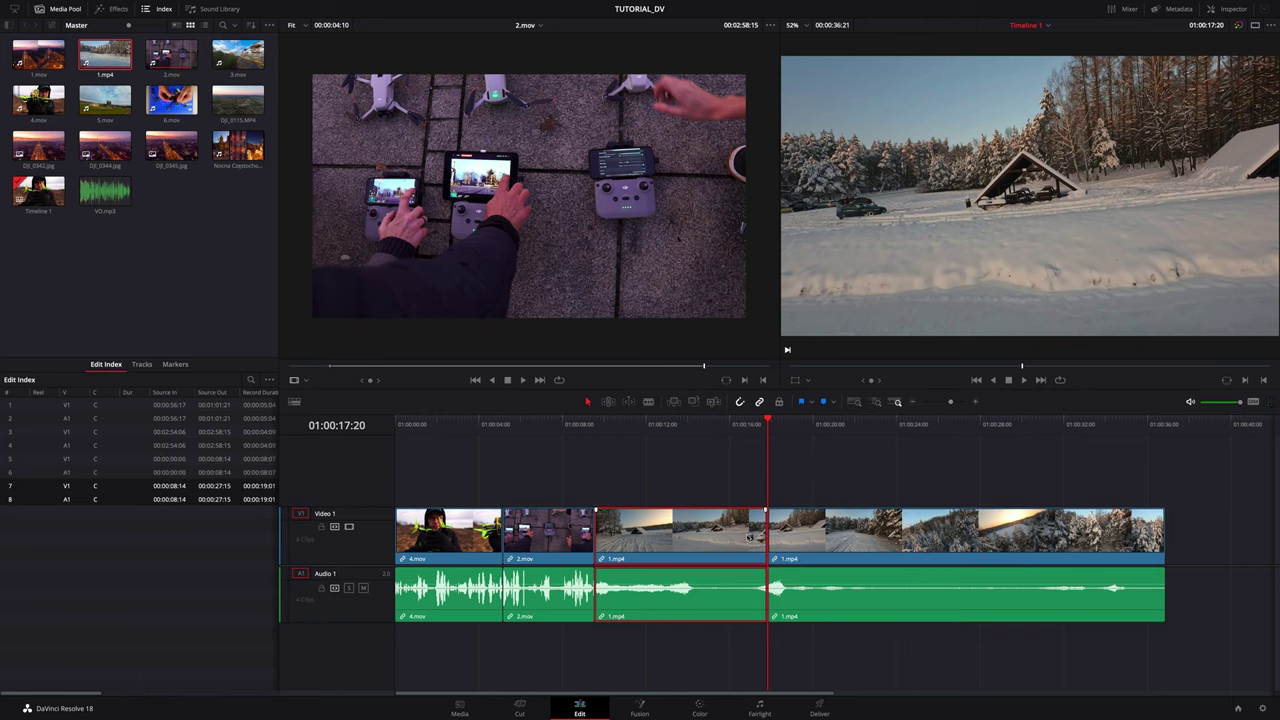
{"action": "key", "text": "y"}
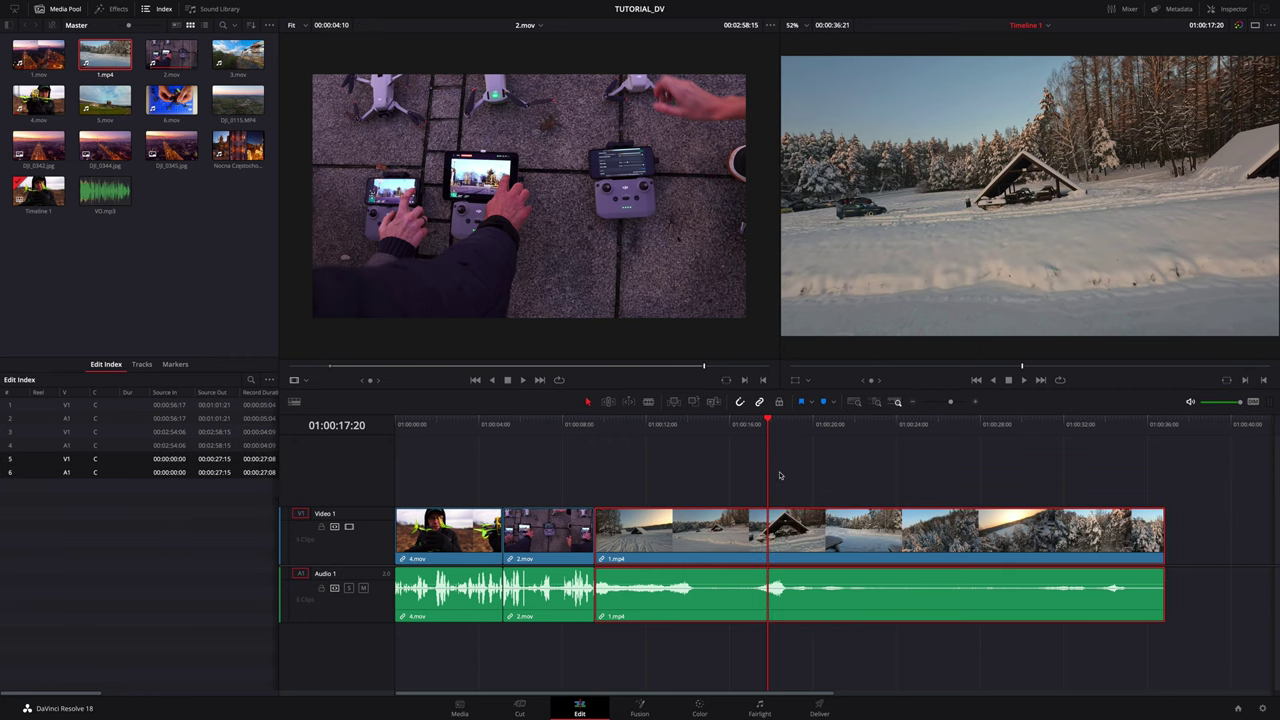
{"action": "key", "text": "Delete"}
{"action": "key", "text": "ctrl+s"}
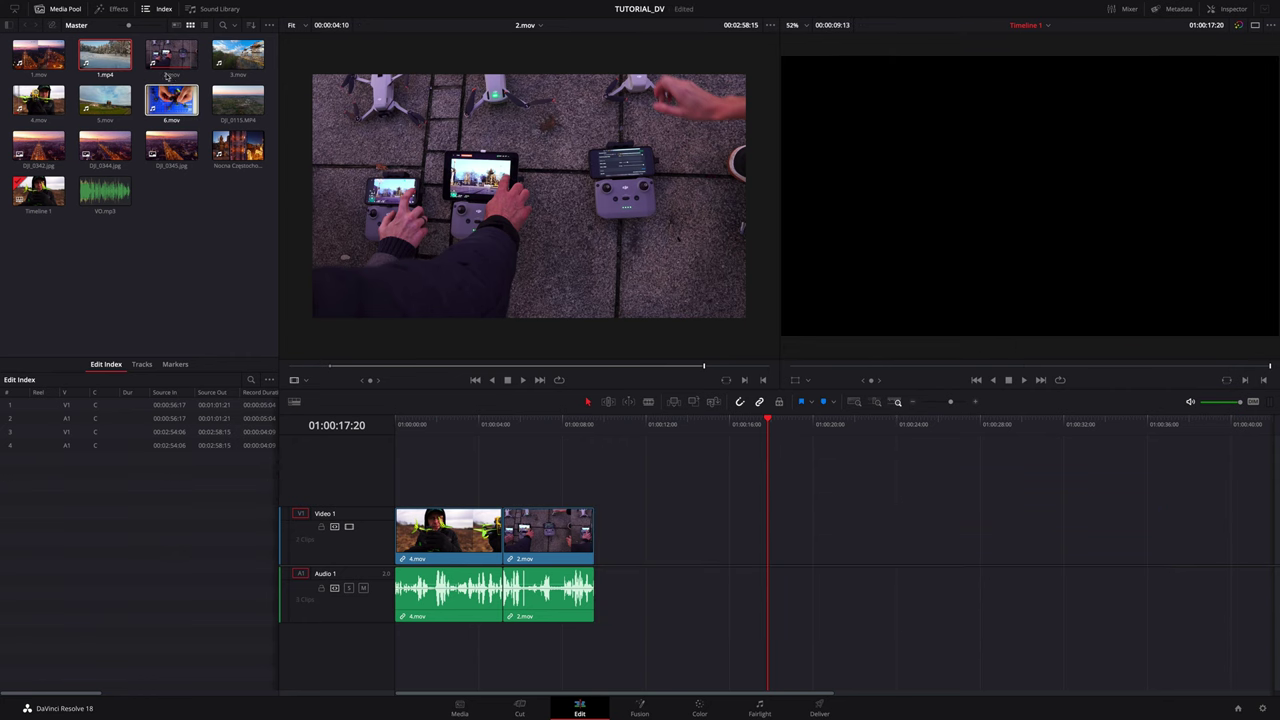
{"action": "left_click_drag", "start_coordinate": [120, 65], "coordinate": [598, 545]}
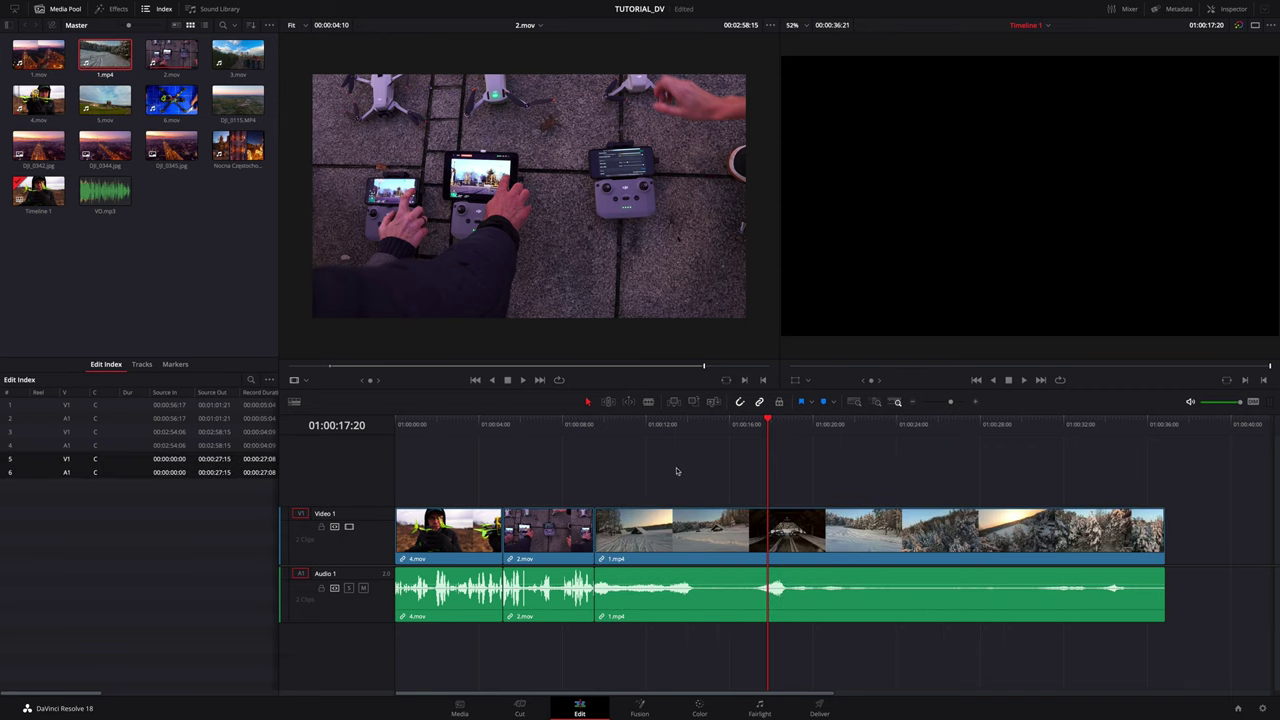
- Cut 1.mp4 at 01:00:13:05 and delete its later portion, keeping only the sunset shot
{"action": "left_click", "coordinate": [650, 424]}
{"action": "mouse_move", "coordinate": [636, 442]}
{"action": "left_mouse_down"}
{"action": "mouse_move", "coordinate": [611, 443]}
{"action": "mouse_move", "coordinate": [671, 451]}
{"action": "left_mouse_up"}
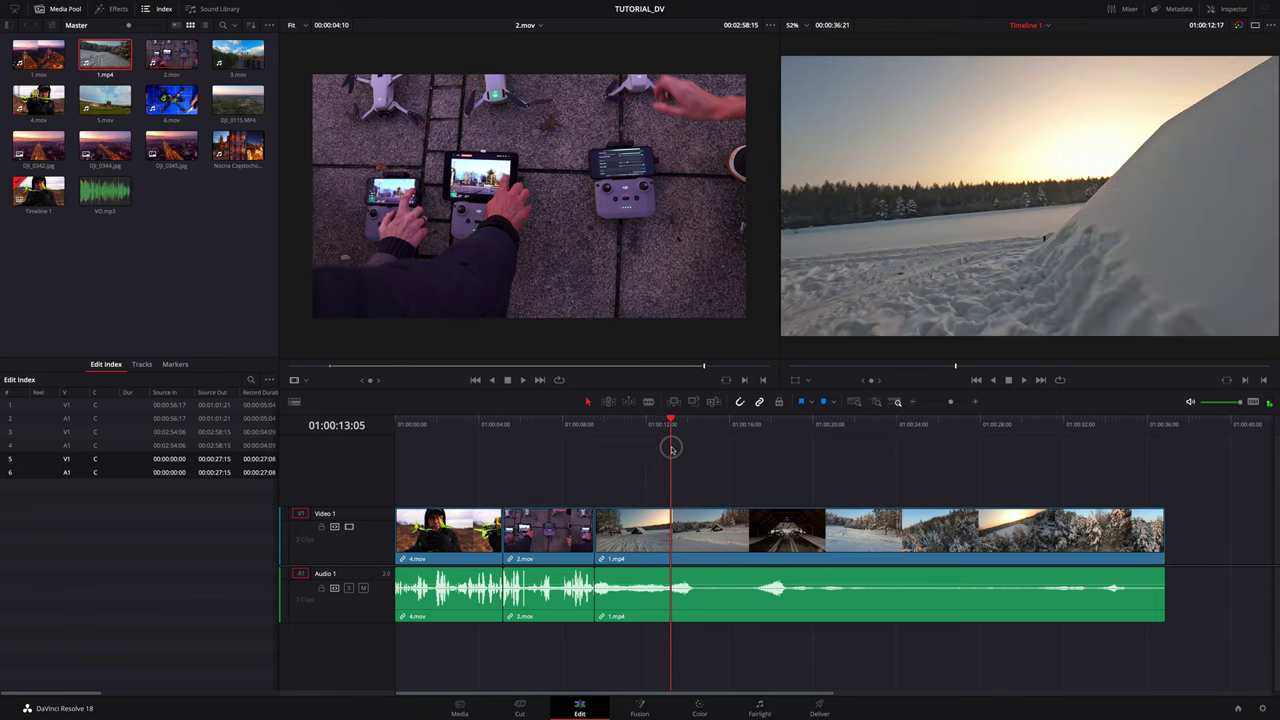
{"action": "left_click", "coordinate": [673, 519]}
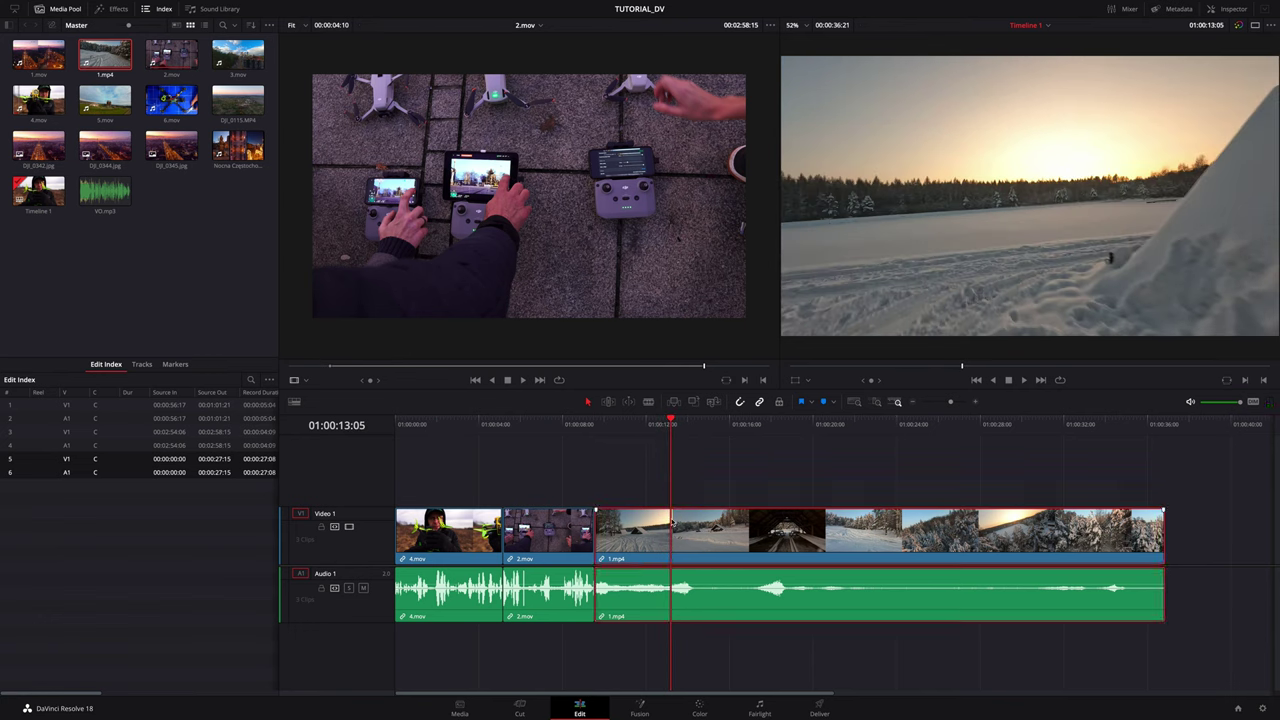
{"action": "key", "text": "ctrl+b"}
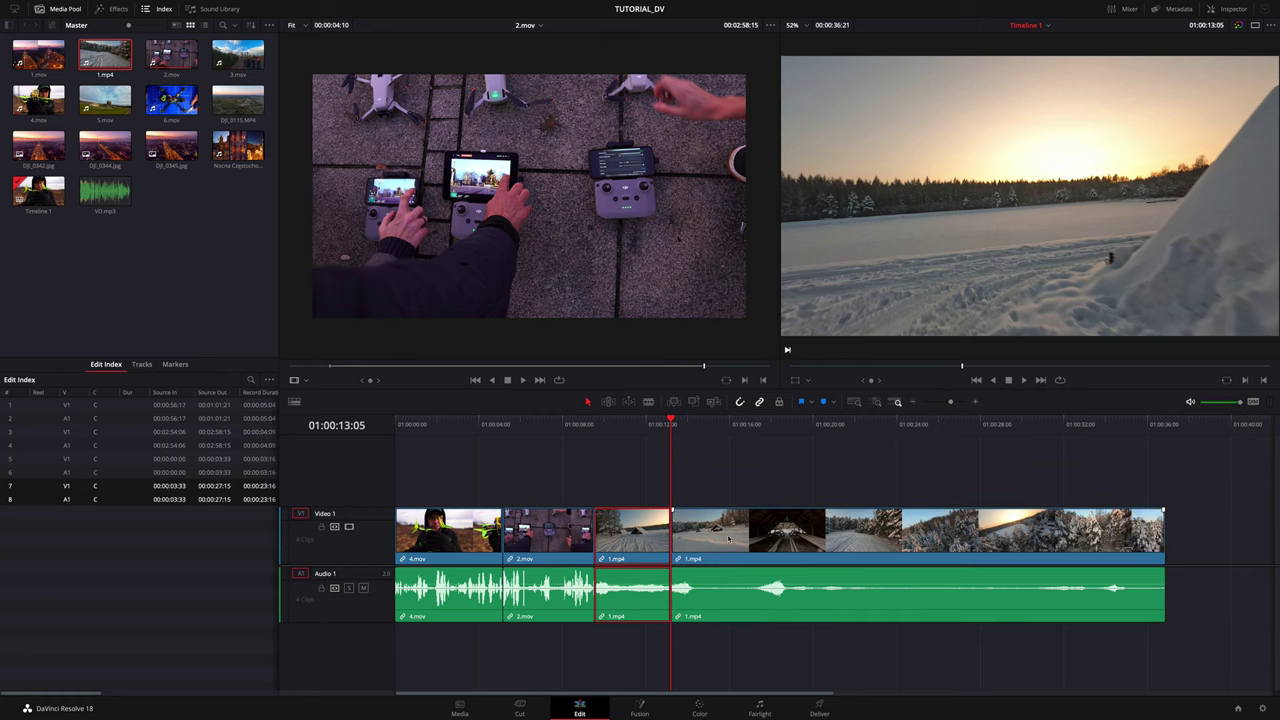
{"action": "left_click", "coordinate": [771, 554]}
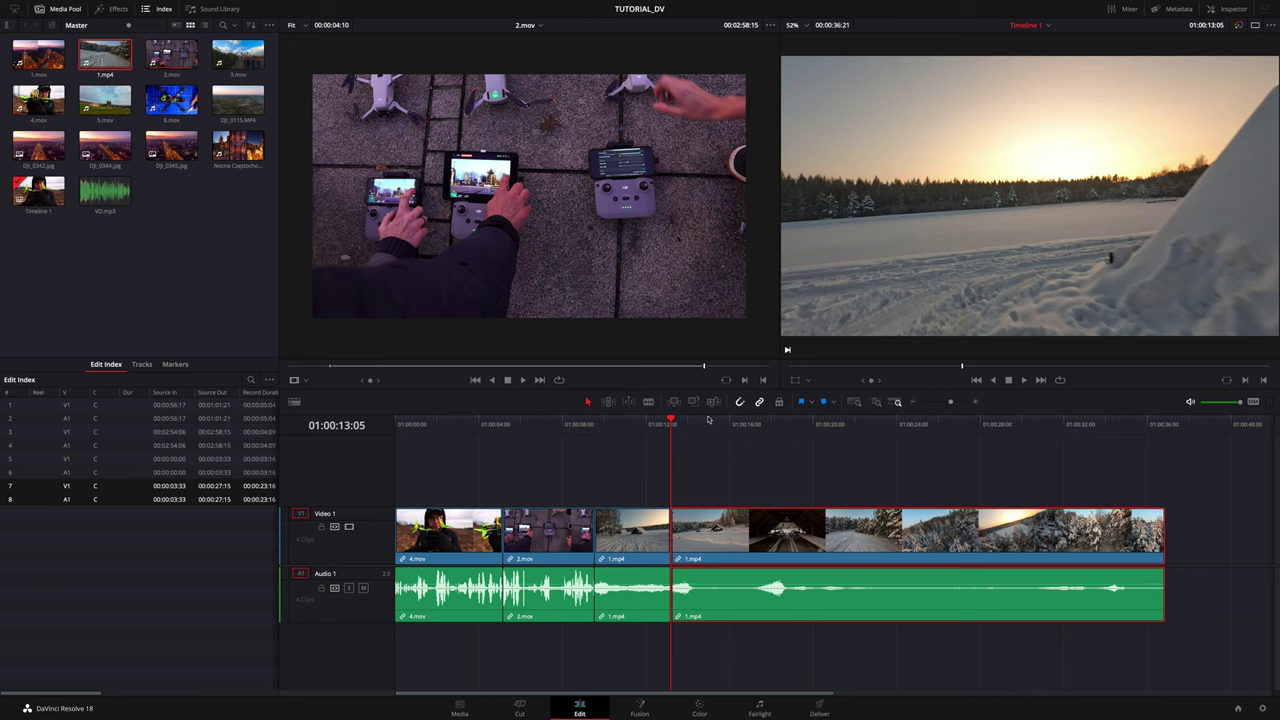
{"action": "left_click_drag", "start_coordinate": [673, 421], "coordinate": [769, 496]}
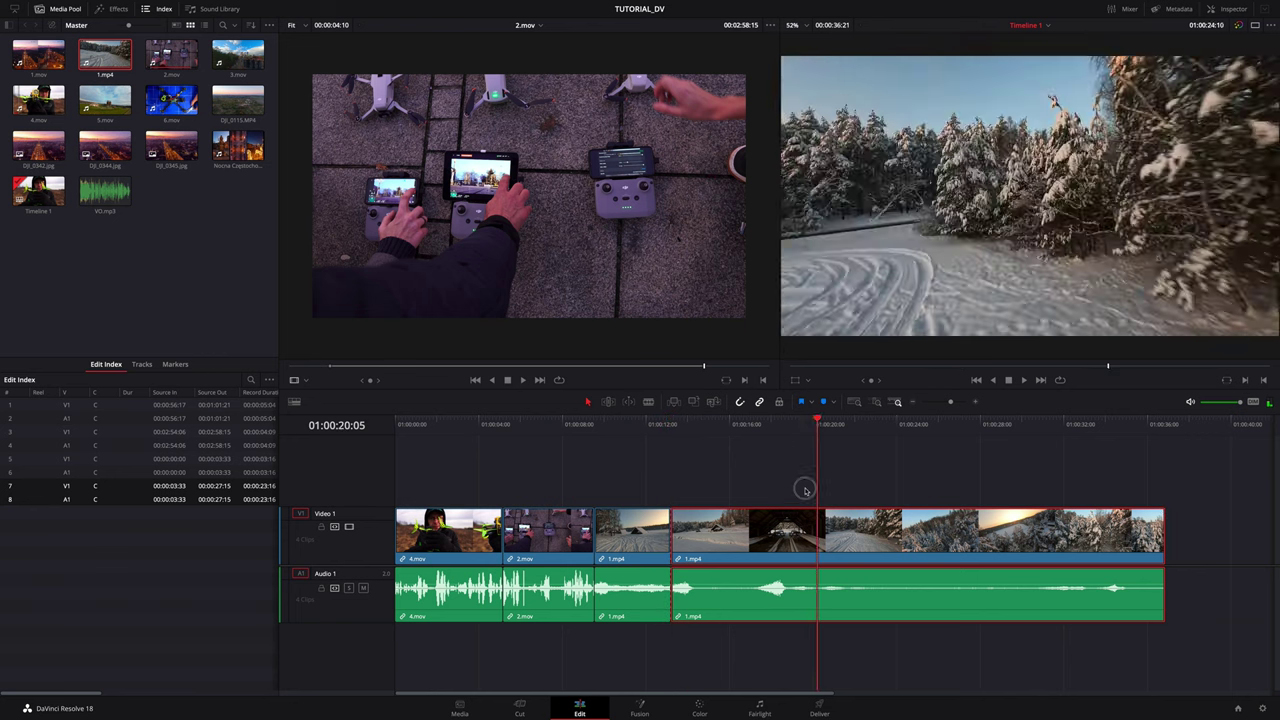
{"action": "key", "text": "Delete"}
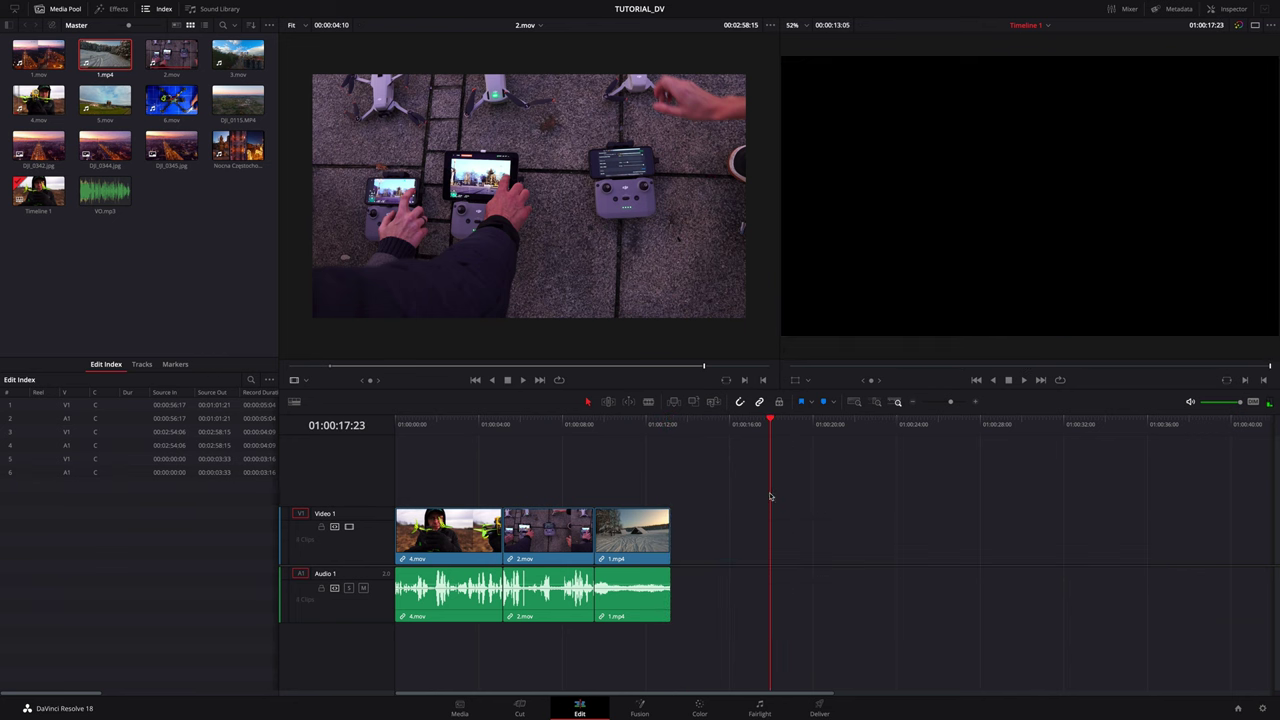
{"action": "mouse_move", "coordinate": [771, 430]}
{"action": "left_mouse_down"}
{"action": "mouse_move", "coordinate": [594, 440]}
{"action": "mouse_move", "coordinate": [468, 427]}
{"action": "left_mouse_up"}
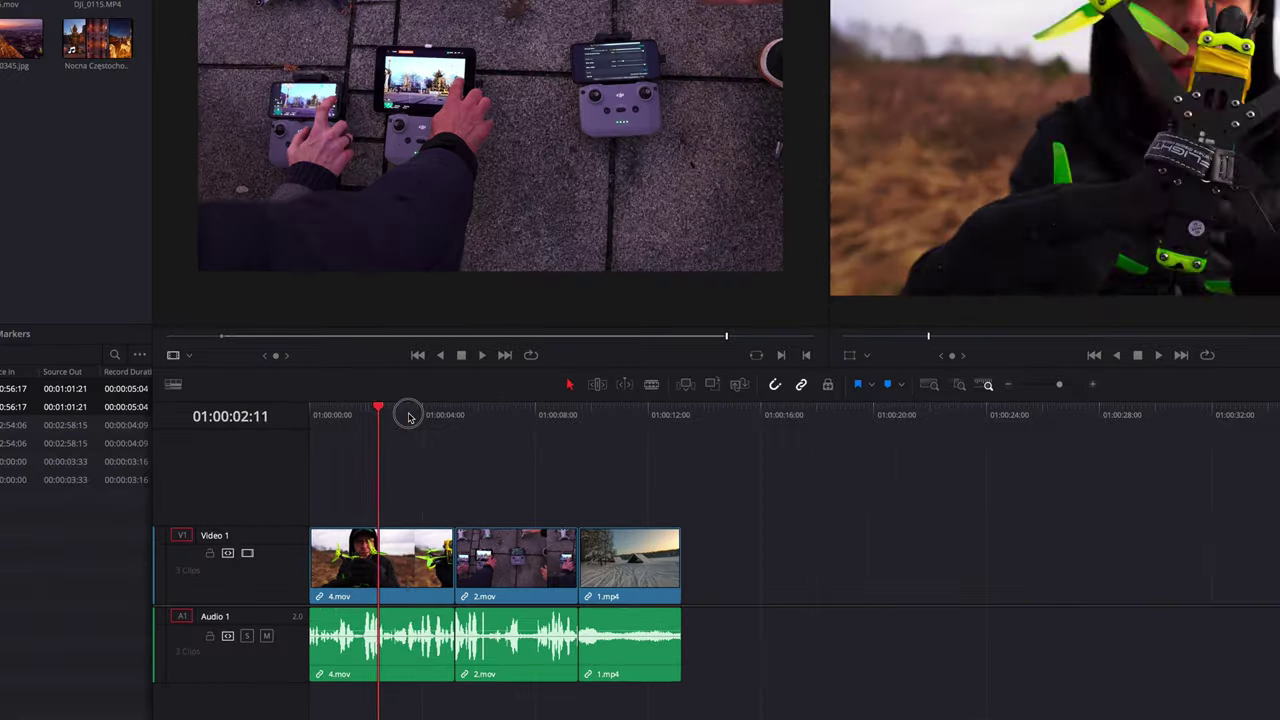
{"action": "left_click", "coordinate": [408, 415]}
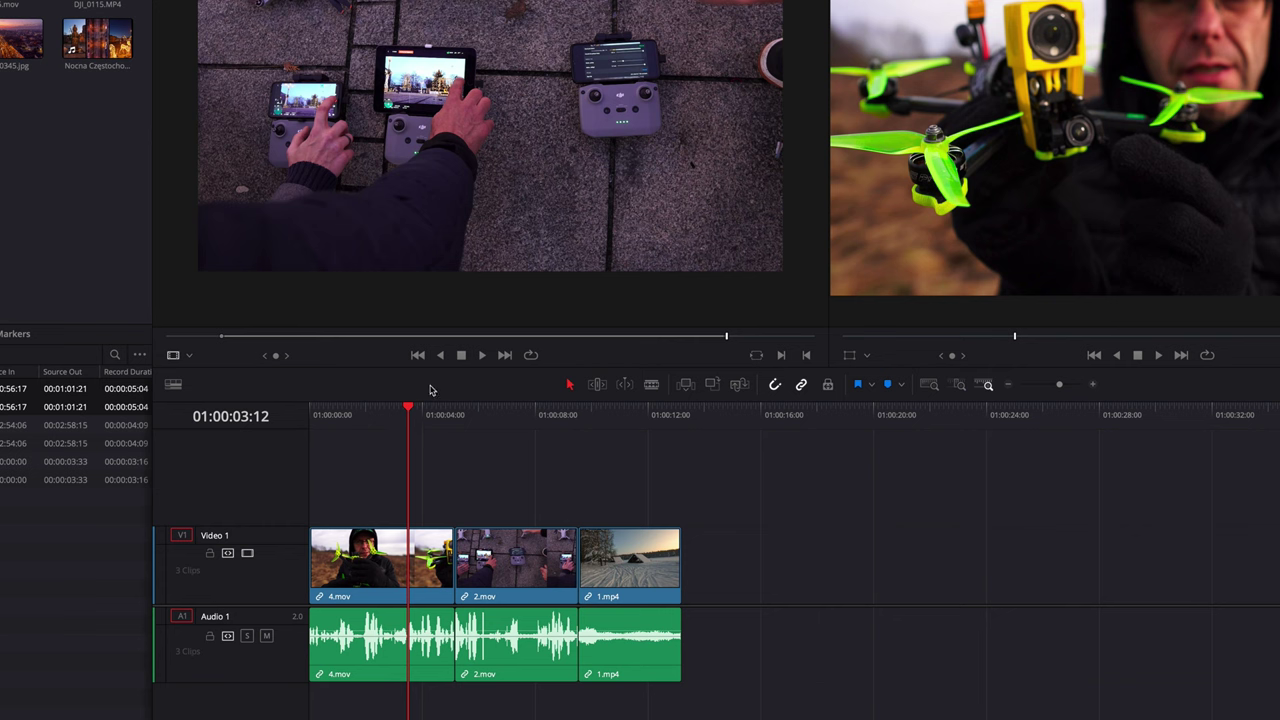
- Zoom in and scrub the timeline through 4.mov, 2.mov and 1.mp4 to review it
{"action": "mouse_move", "coordinate": [411, 408]}
{"action": "left_mouse_down"}
{"action": "mouse_move", "coordinate": [609, 434]}
{"action": "mouse_move", "coordinate": [527, 415]}
{"action": "left_mouse_up"}
{"action": "left_click", "coordinate": [1094, 386]}
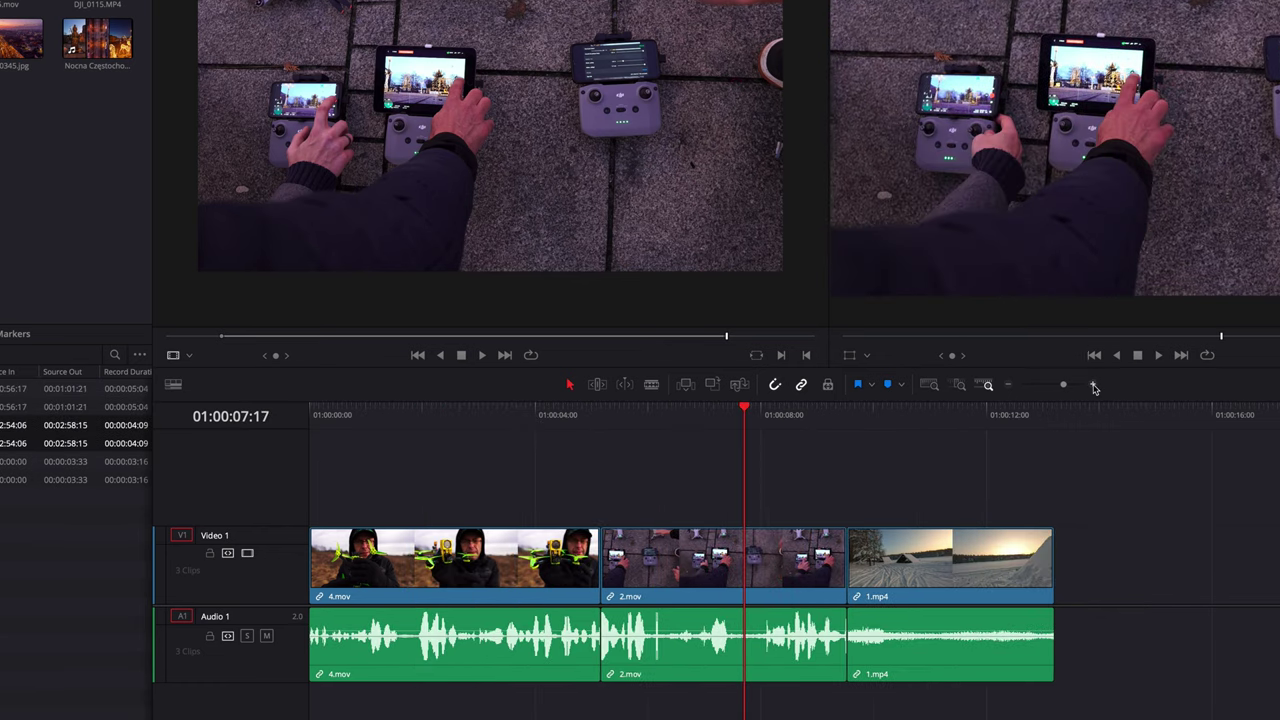
{"action": "left_click_drag", "start_coordinate": [748, 410], "coordinate": [812, 410]}
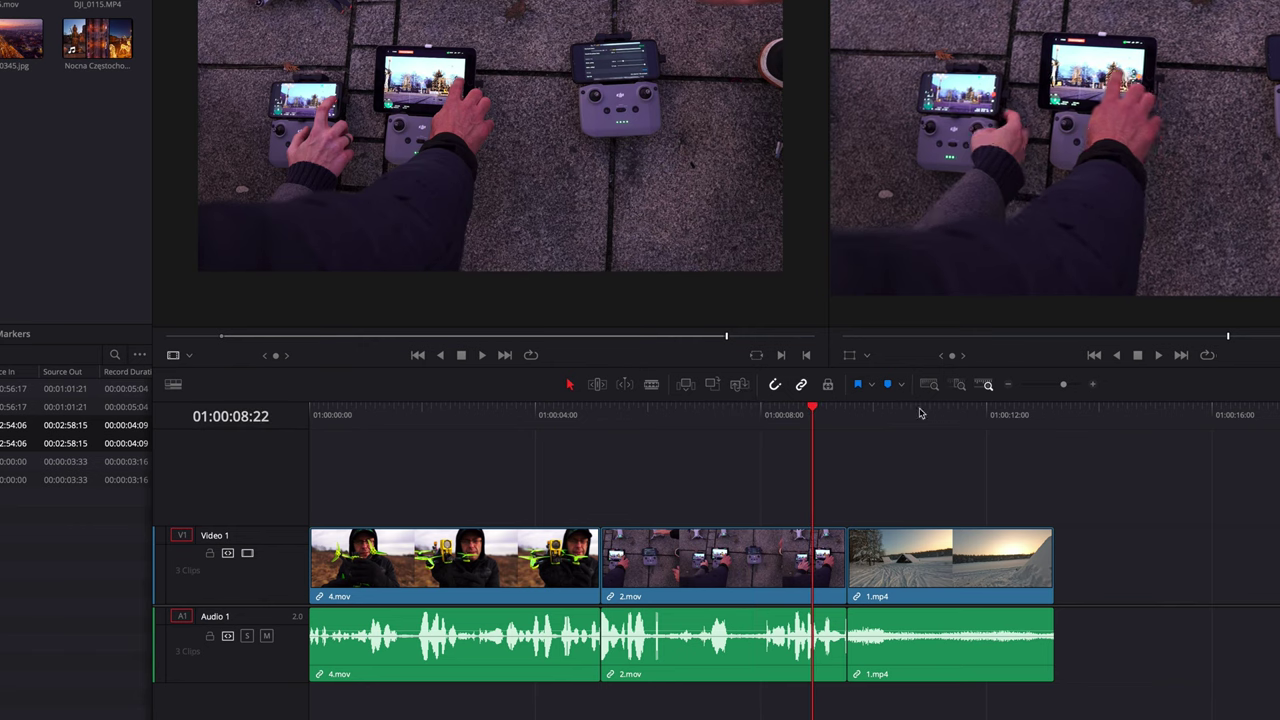
{"action": "left_click_drag", "start_coordinate": [952, 412], "coordinate": [457, 412]}
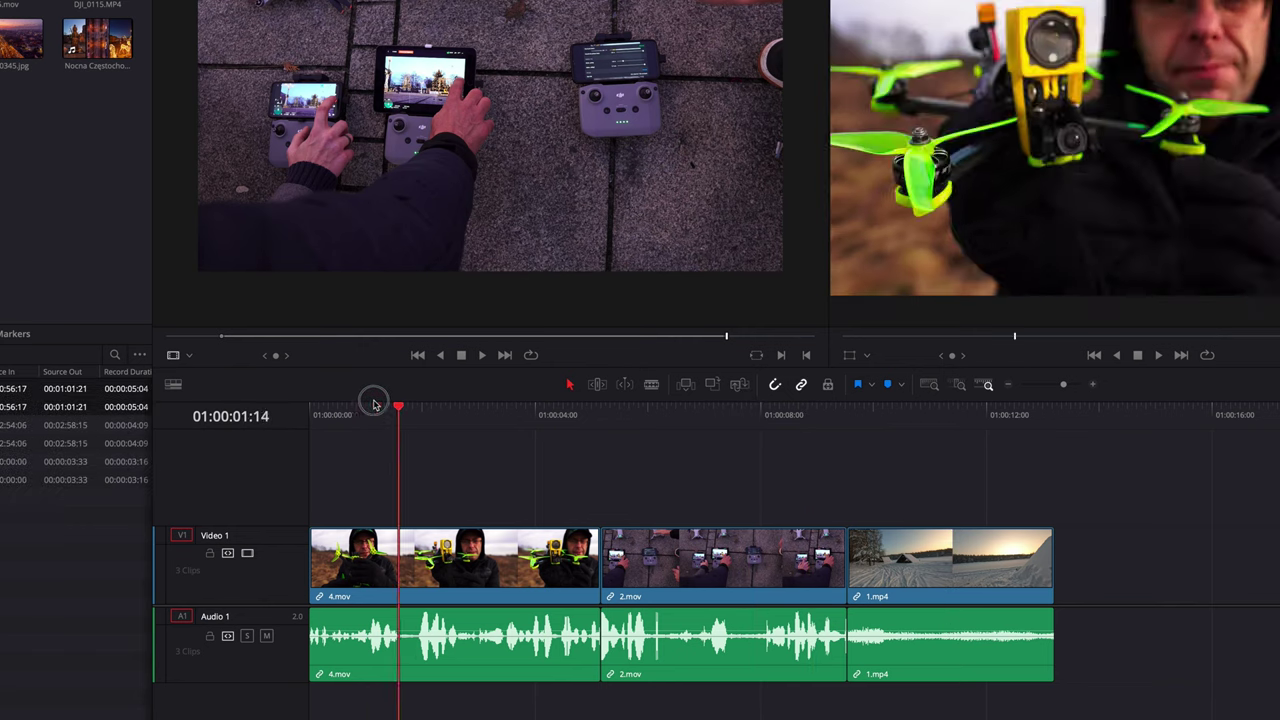
{"action": "left_click_drag", "start_coordinate": [628, 412], "coordinate": [848, 412]}
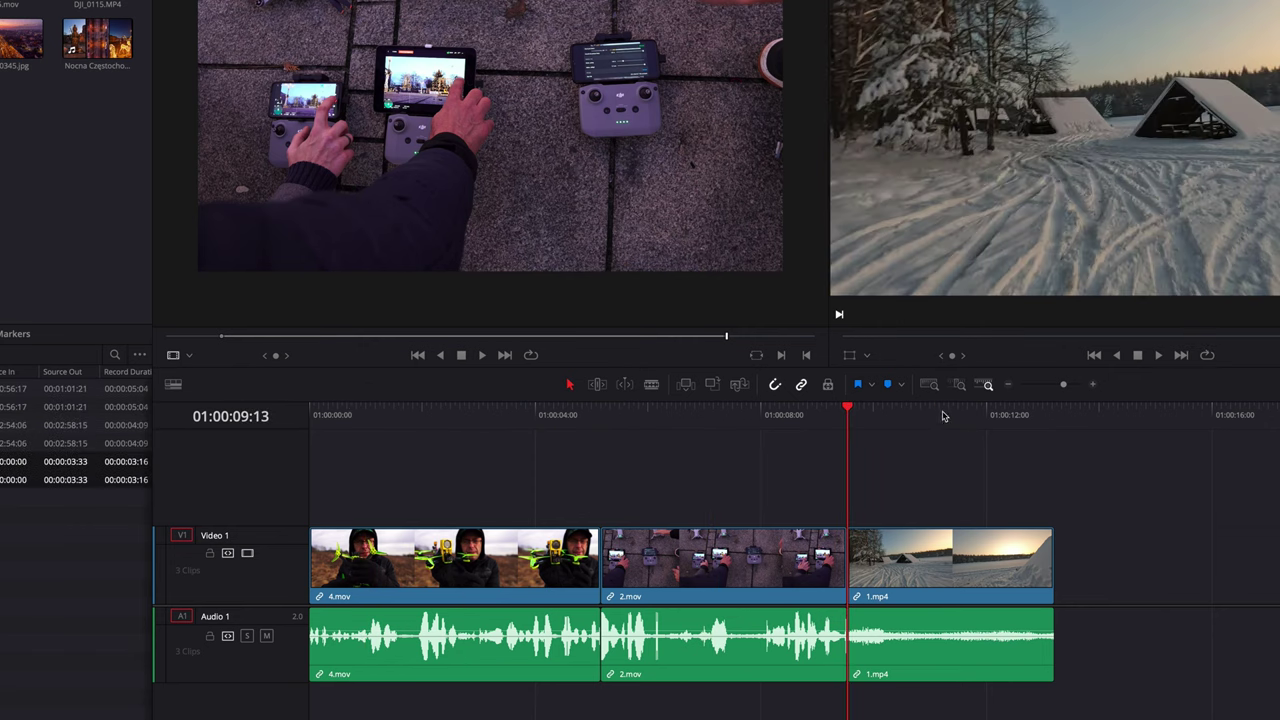
{"action": "left_click", "coordinate": [941, 413]}
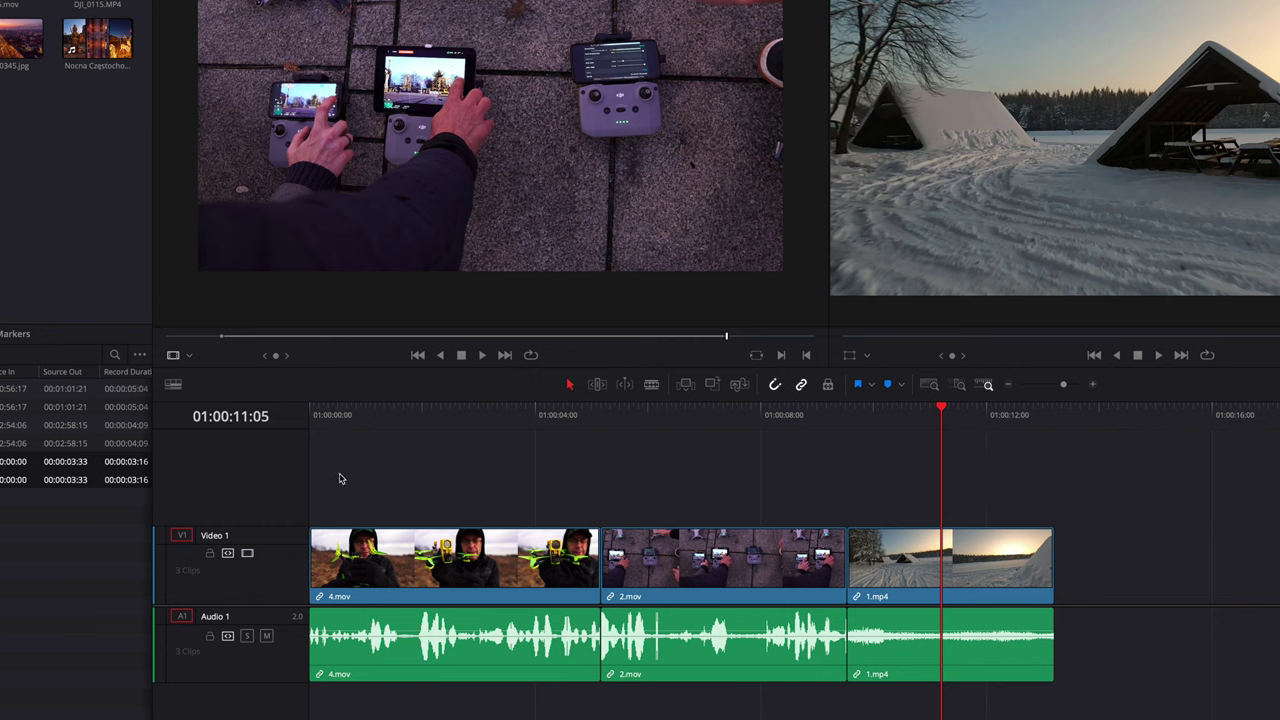
{"action": "mouse_move", "coordinate": [938, 411]}
{"action": "left_mouse_down"}
{"action": "mouse_move", "coordinate": [373, 445]}
{"action": "mouse_move", "coordinate": [800, 463]}
{"action": "mouse_move", "coordinate": [312, 466]}
{"action": "left_mouse_up"}
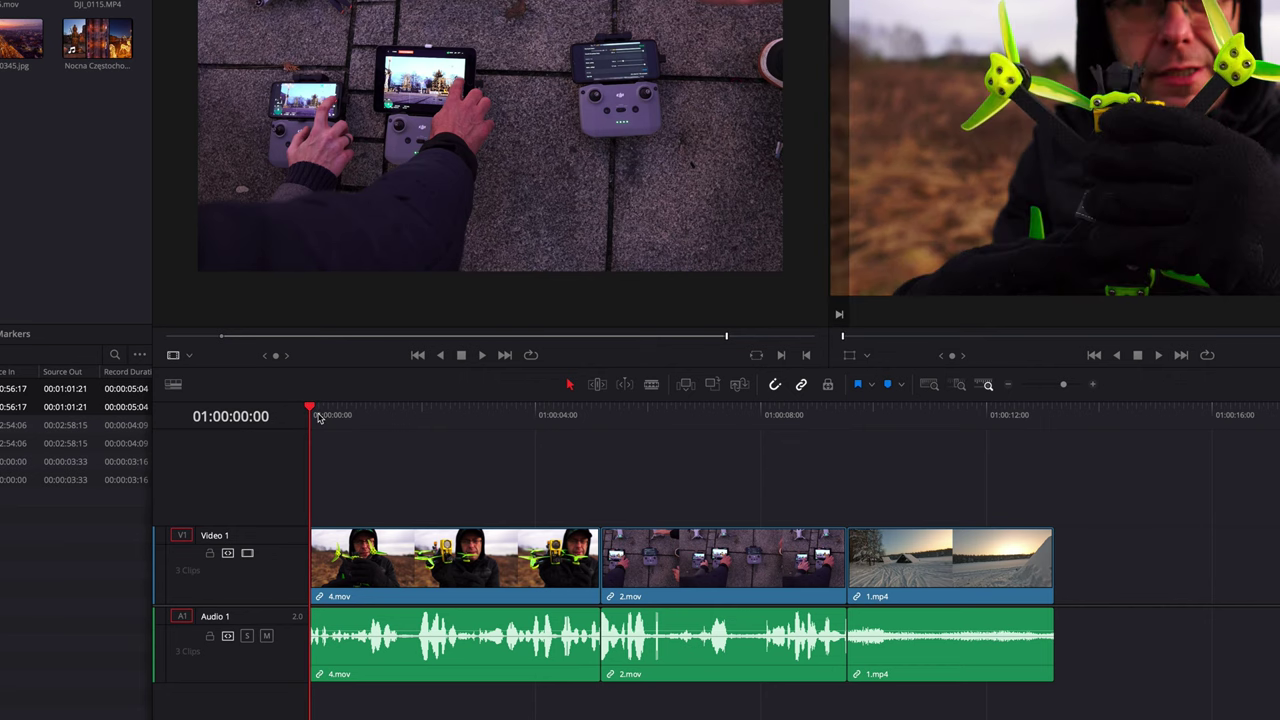
{"action": "left_click_drag", "start_coordinate": [312, 410], "coordinate": [477, 402]}
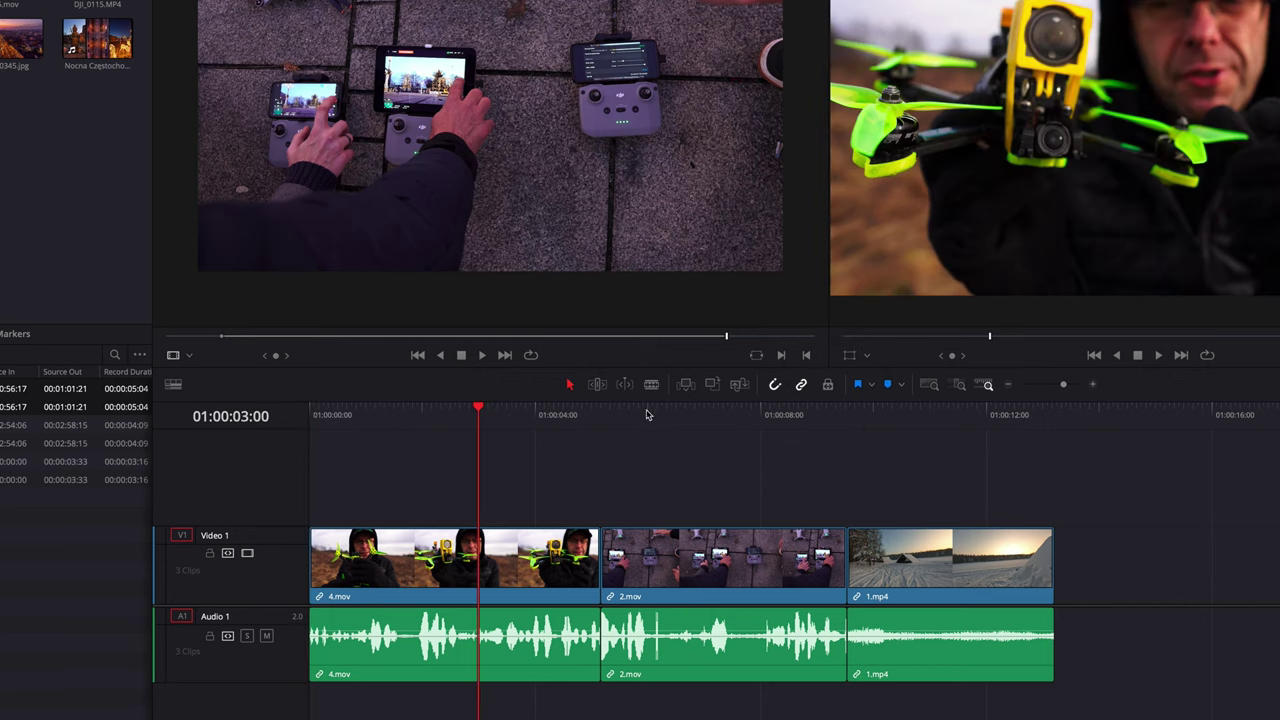
{"action": "left_click", "coordinate": [640, 414]}
{"action": "left_click", "coordinate": [812, 423]}
{"action": "mouse_move", "coordinate": [820, 406]}
{"action": "left_mouse_down"}
{"action": "mouse_move", "coordinate": [548, 473]}
{"action": "mouse_move", "coordinate": [434, 486]}
{"action": "mouse_move", "coordinate": [657, 491]}
{"action": "left_mouse_up"}
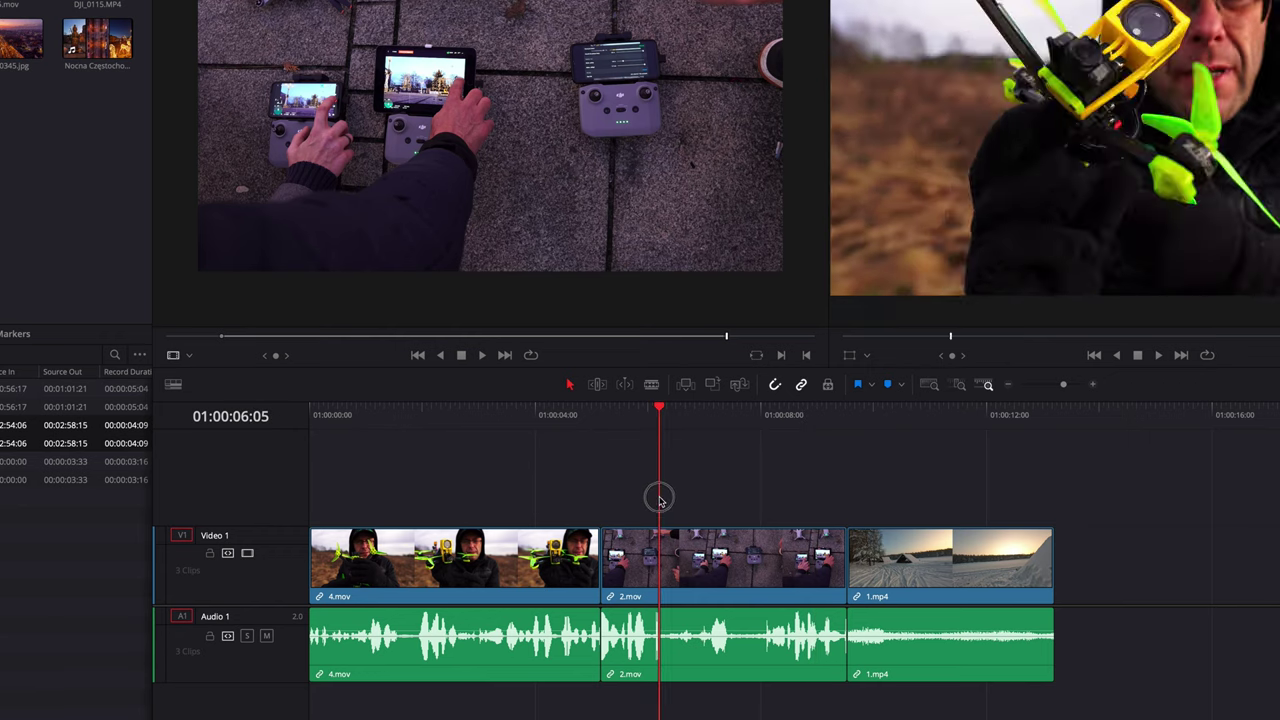
- Turn off Linked Selection so only the 1.mp4 audio clip on A1 is selected
{"action": "left_click", "coordinate": [915, 624]}
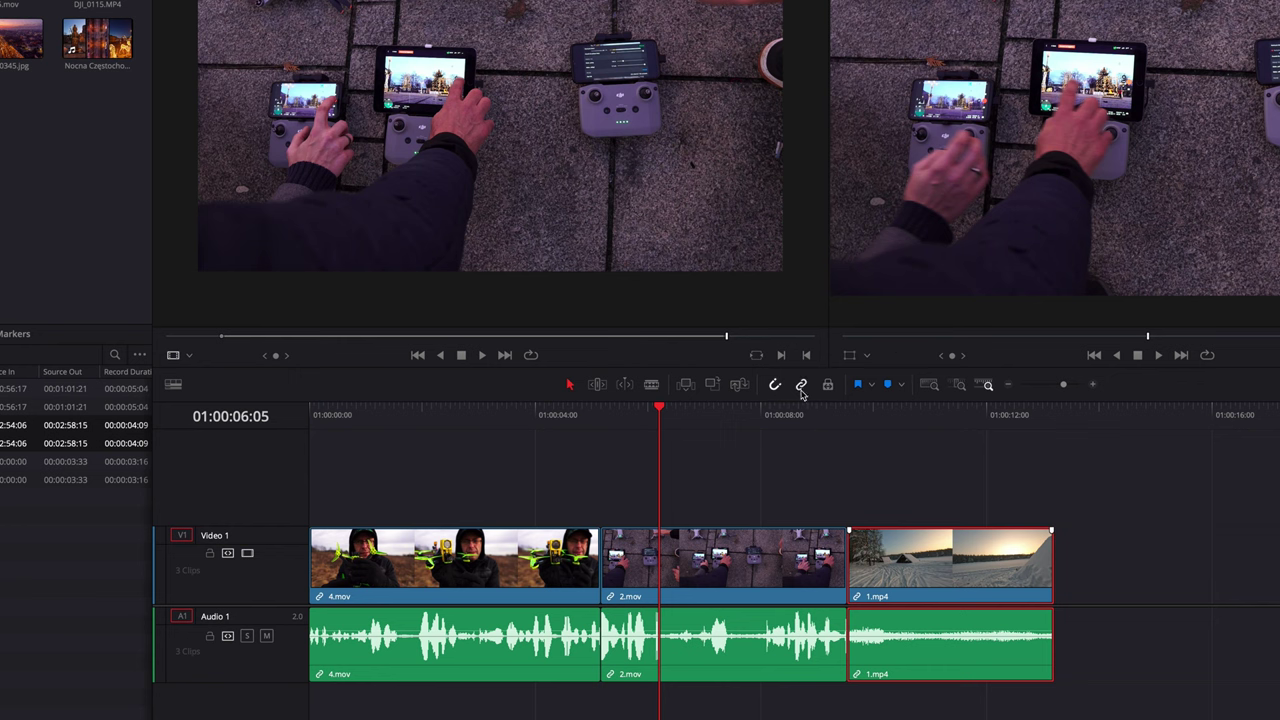
{"action": "left_click", "coordinate": [1188, 593]}
{"action": "left_click", "coordinate": [801, 385]}
{"action": "left_click", "coordinate": [945, 648]}
- Delete the 1.mp4 audio from A1, then scrub the now-silent snow footage to 01:00:11:09
{"action": "left_click_drag", "start_coordinate": [660, 410], "coordinate": [864, 410]}
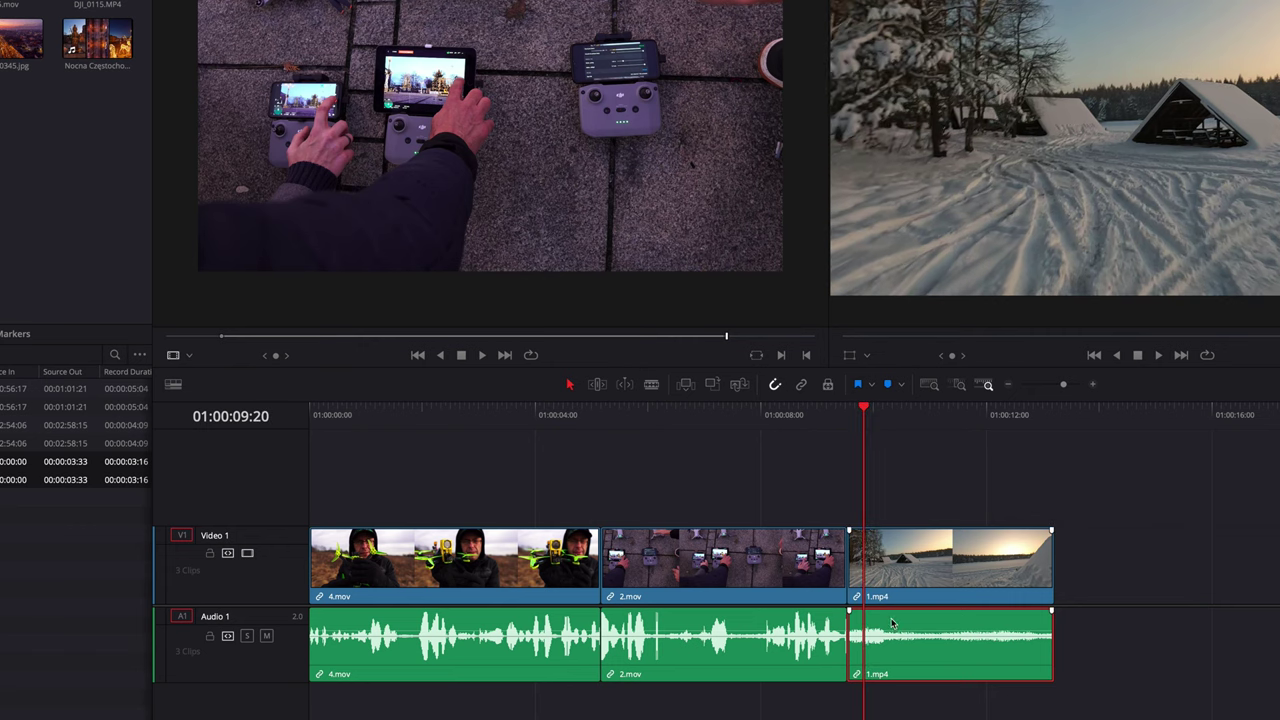
{"action": "key", "text": "Delete"}
{"action": "left_click_drag", "start_coordinate": [866, 410], "coordinate": [978, 429]}
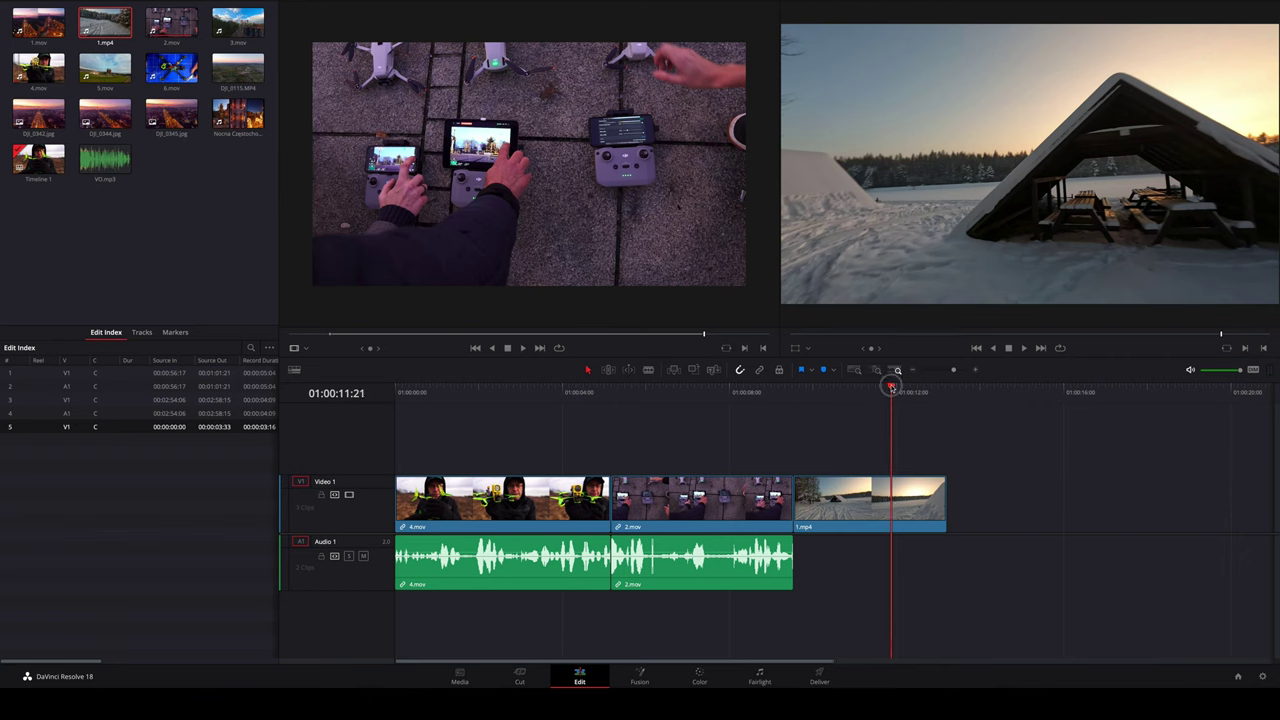
{"action": "left_click_drag", "start_coordinate": [890, 398], "coordinate": [870, 400]}
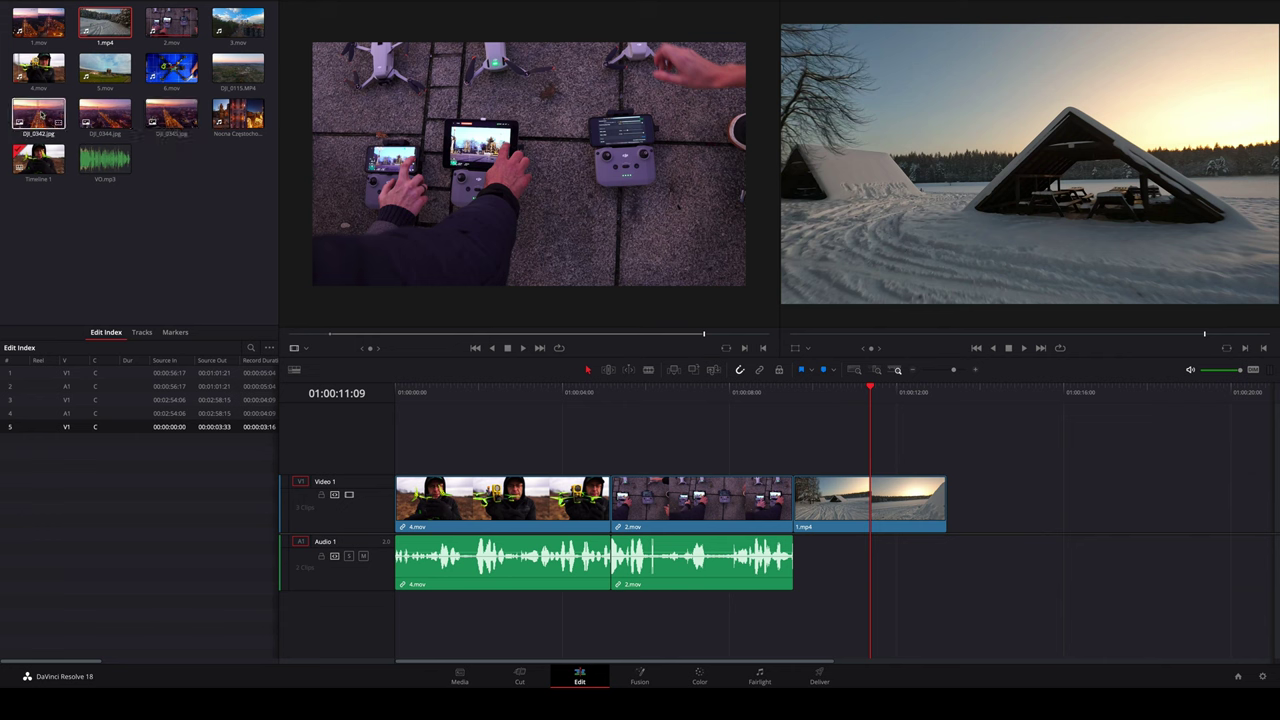
- Put DJI_0344.jpg on a new V2 track, cut it at 01:00:09:13, delete the remainder, and preview
{"action": "left_click", "coordinate": [107, 113]}
{"action": "mouse_move", "coordinate": [107, 113]}
{"action": "left_mouse_down"}
{"action": "mouse_move", "coordinate": [610, 465]}
{"action": "mouse_move", "coordinate": [770, 460]}
{"action": "mouse_move", "coordinate": [738, 460]}
{"action": "left_mouse_up"}
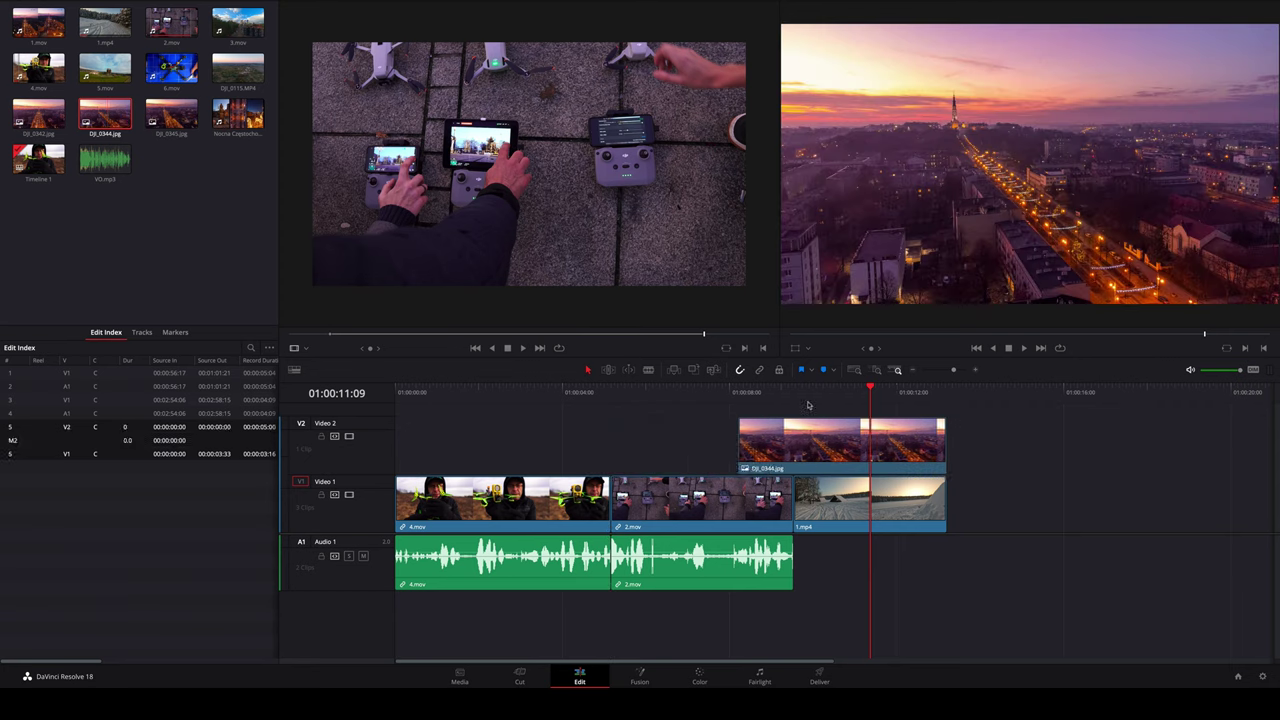
{"action": "left_click_drag", "start_coordinate": [867, 393], "coordinate": [788, 404]}
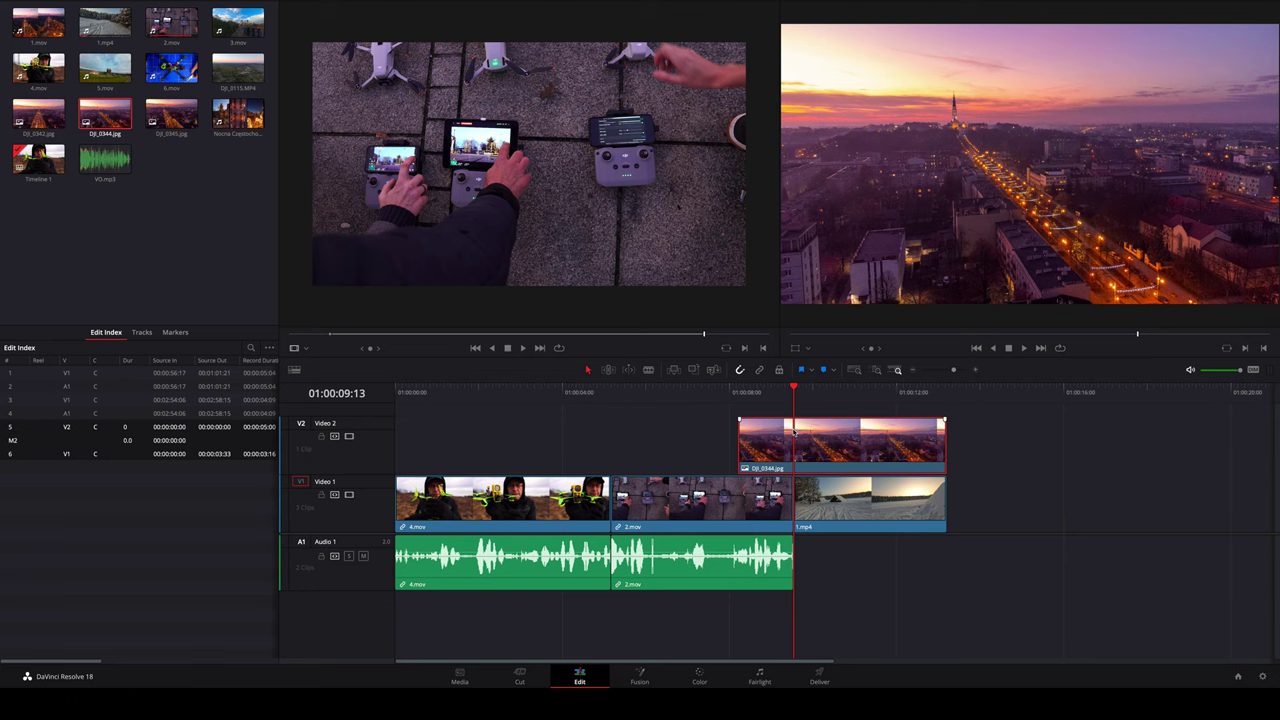
{"action": "key", "text": "ctrl+b"}
{"action": "left_click", "coordinate": [812, 455]}
{"action": "key", "text": "Delete"}
{"action": "left_click_drag", "start_coordinate": [793, 388], "coordinate": [710, 400]}
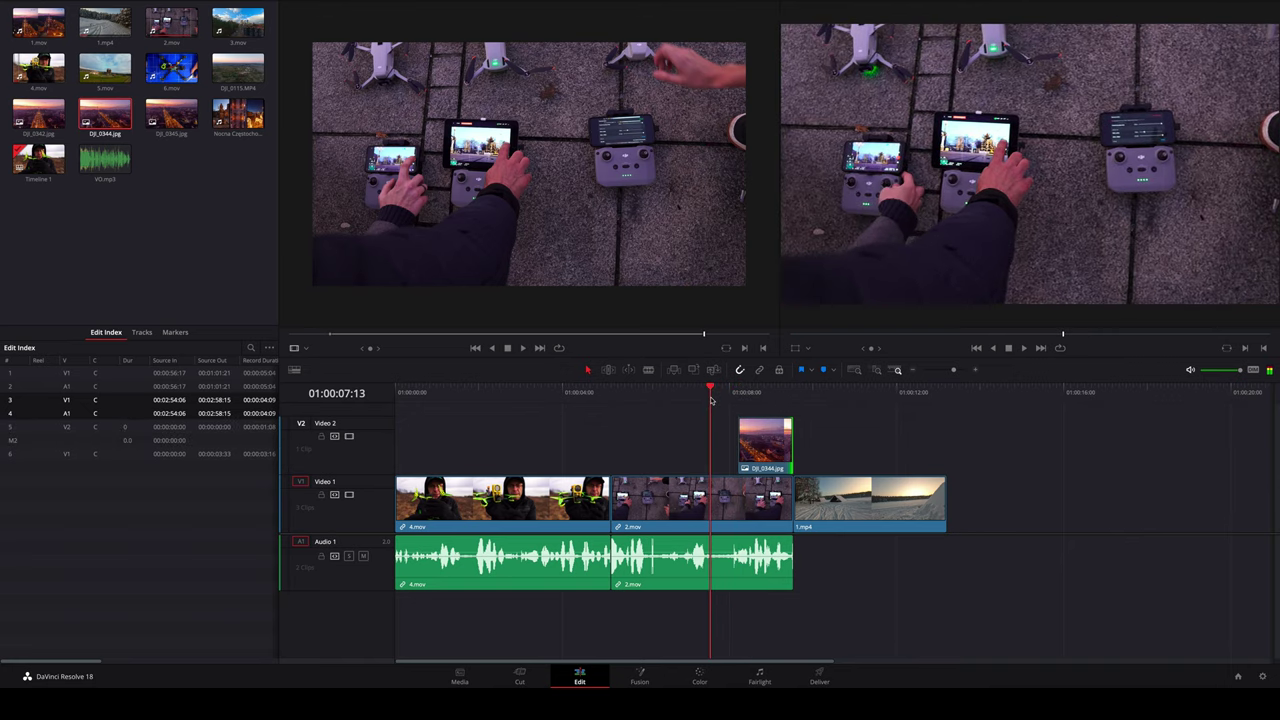
{"action": "key", "text": "space"}
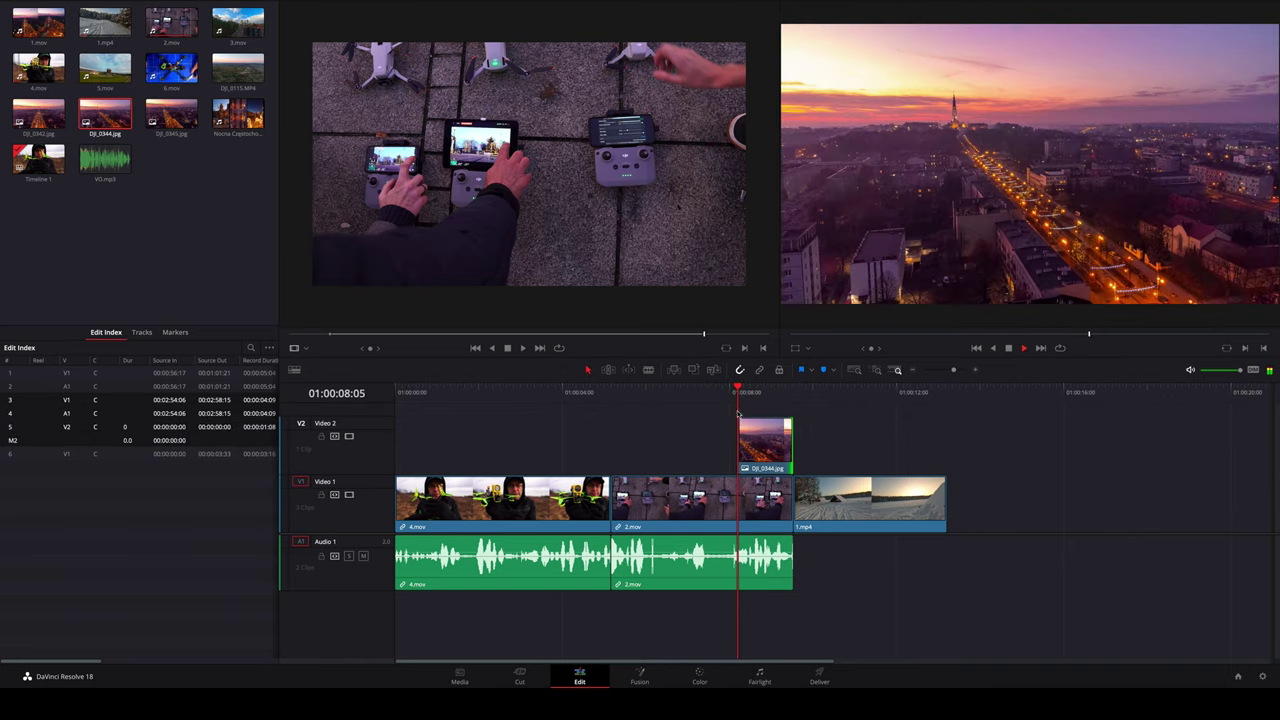
- Append 6.mov after 1.mp4, zoom out to view it, then undo the append
{"action": "left_click", "coordinate": [796, 396]}
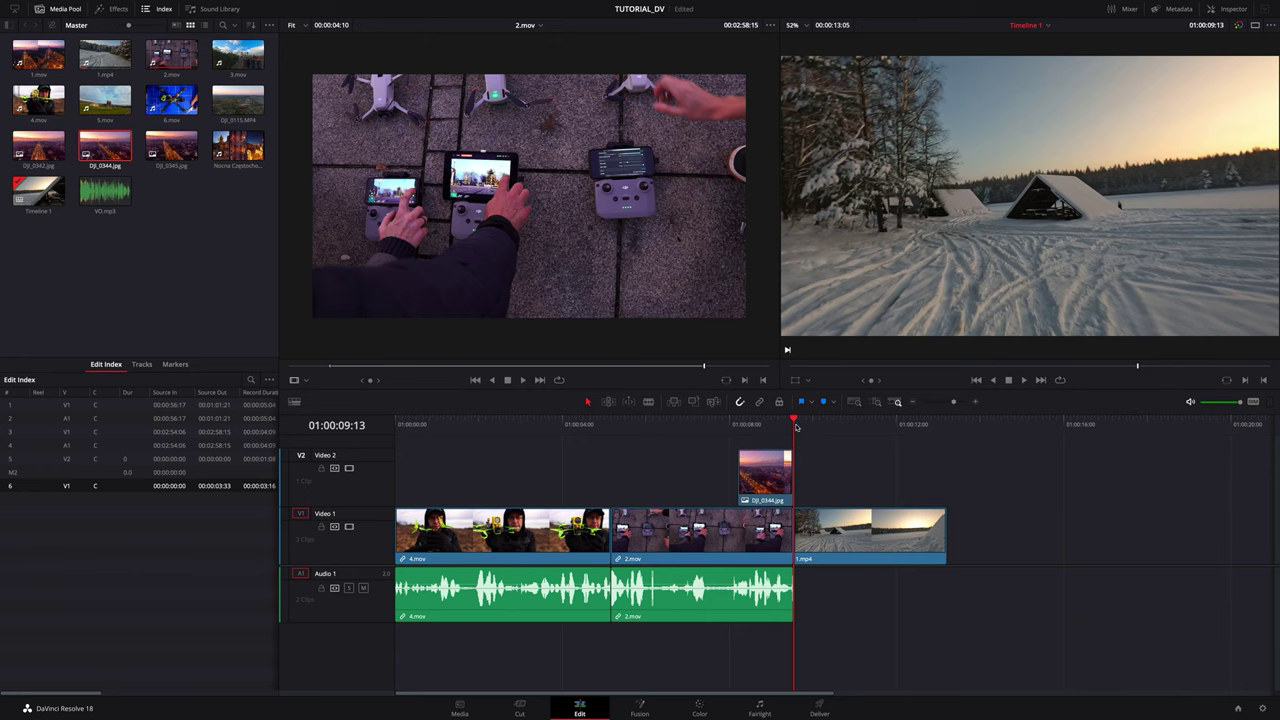
{"action": "left_click_drag", "start_coordinate": [794, 420], "coordinate": [895, 430]}
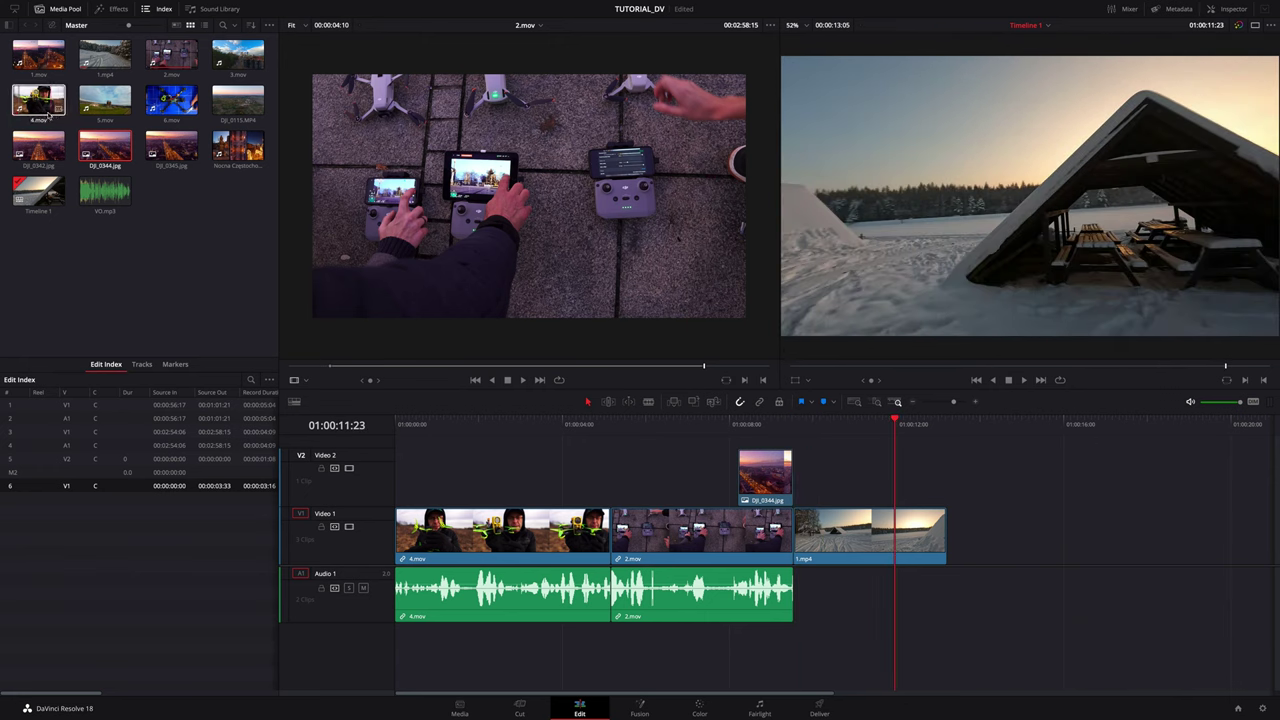
{"action": "mouse_move", "coordinate": [172, 100]}
{"action": "left_mouse_down"}
{"action": "mouse_move", "coordinate": [985, 537]}
{"action": "mouse_move", "coordinate": [960, 537]}
{"action": "left_mouse_up"}
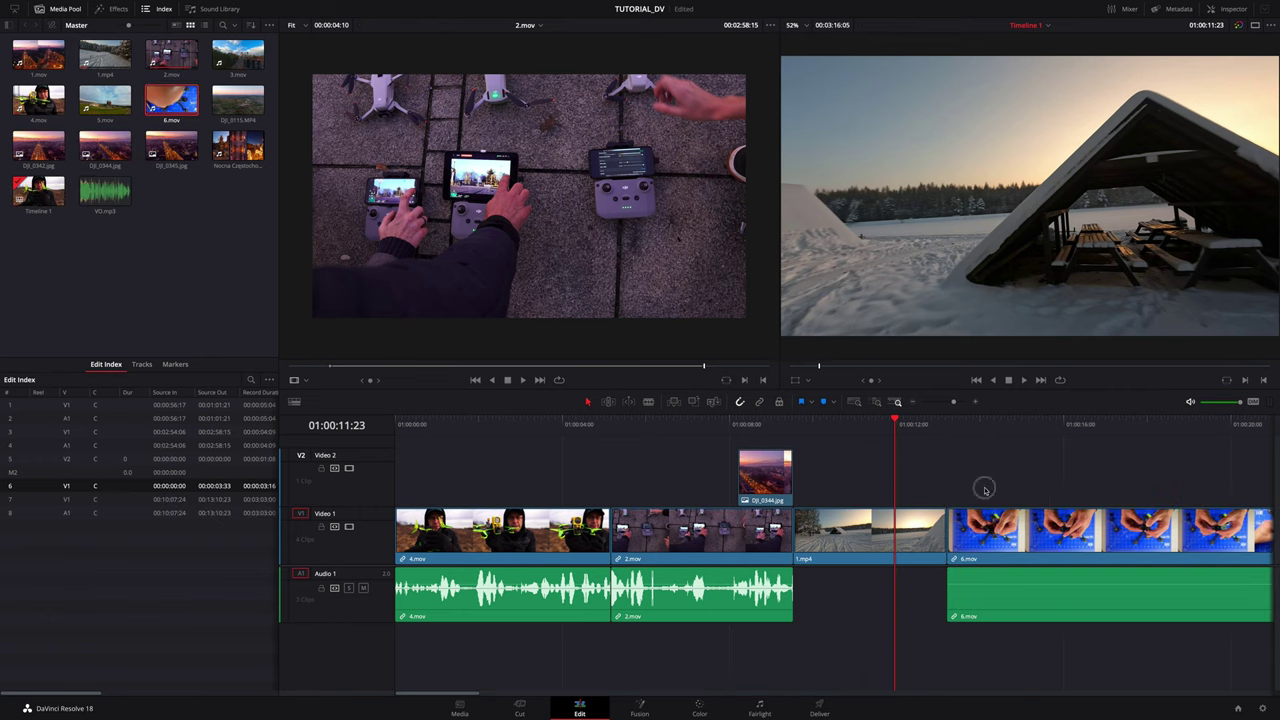
{"action": "left_click", "coordinate": [914, 403]}
{"action": "left_click", "coordinate": [914, 403]}
{"action": "left_click", "coordinate": [914, 403]}
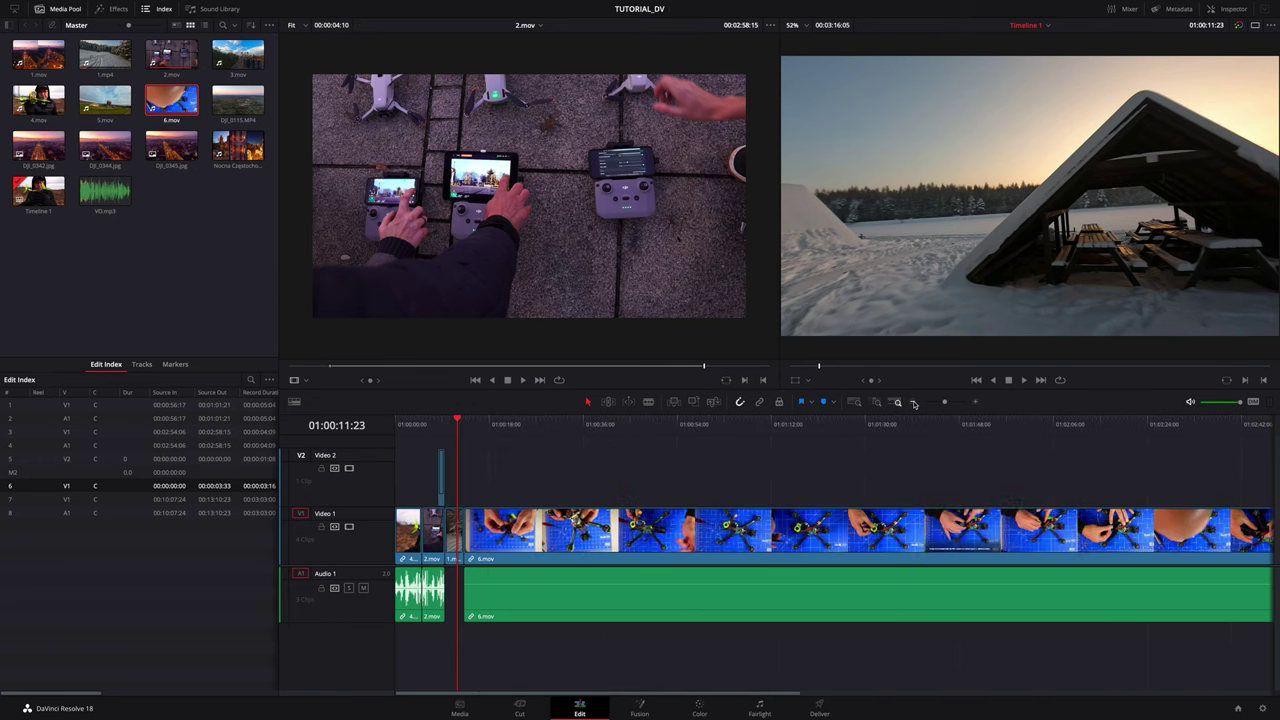
{"action": "left_click", "coordinate": [914, 403]}
{"action": "left_click_drag", "start_coordinate": [424, 425], "coordinate": [455, 425]}
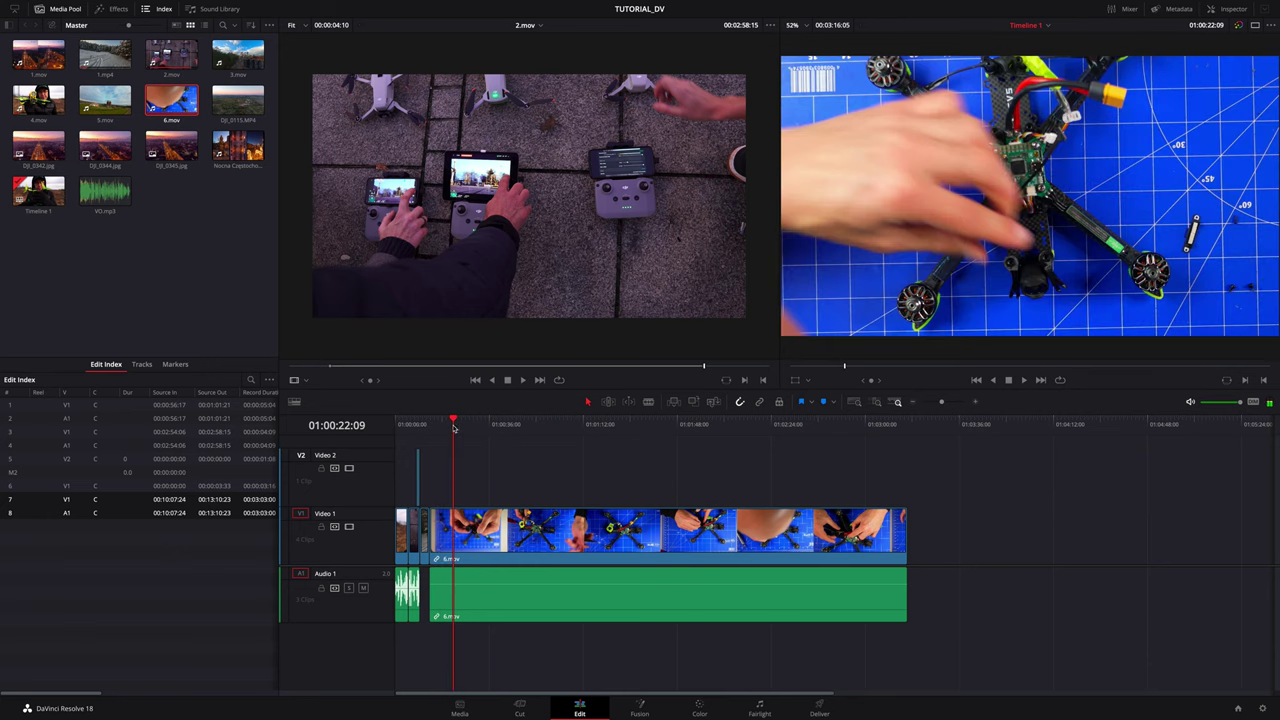
{"action": "key", "text": "ctrl+z"}
{"action": "left_click_drag", "start_coordinate": [453, 414], "coordinate": [429, 414]}
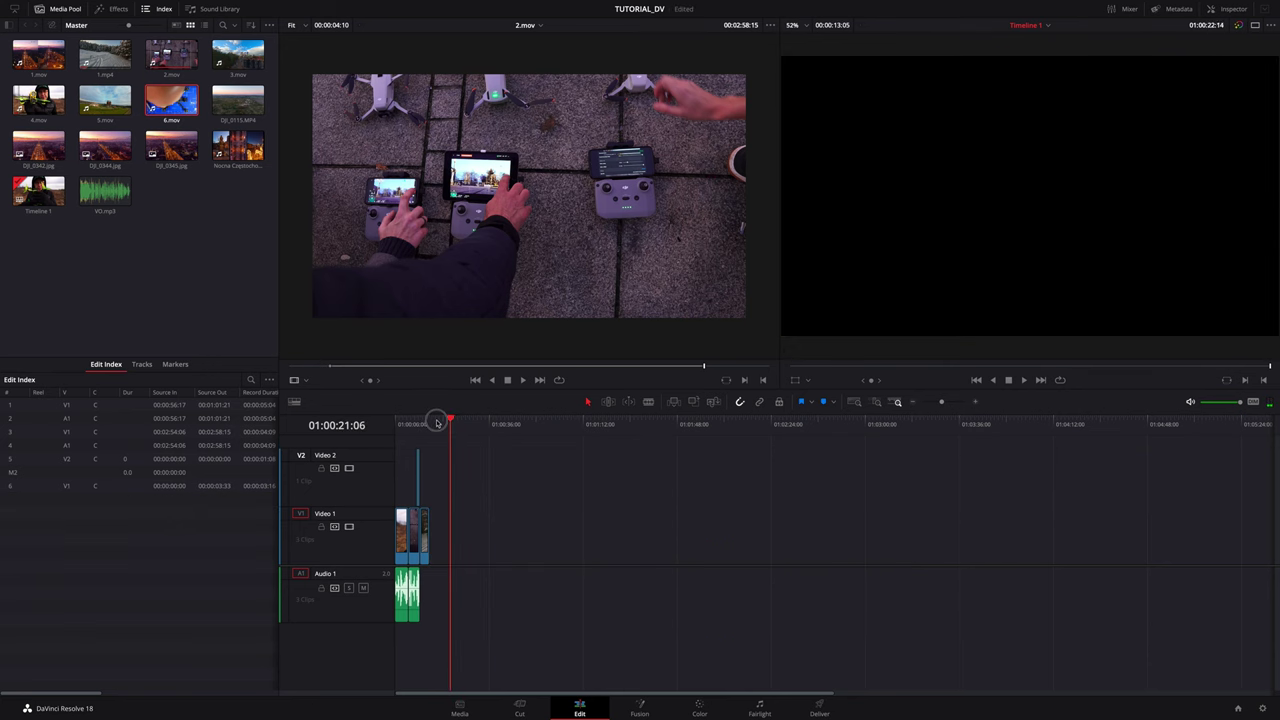
- Mark In and Out points on 6.mov in the Source viewer and edit that section after 1.mp4
{"action": "left_click", "coordinate": [184, 102]}
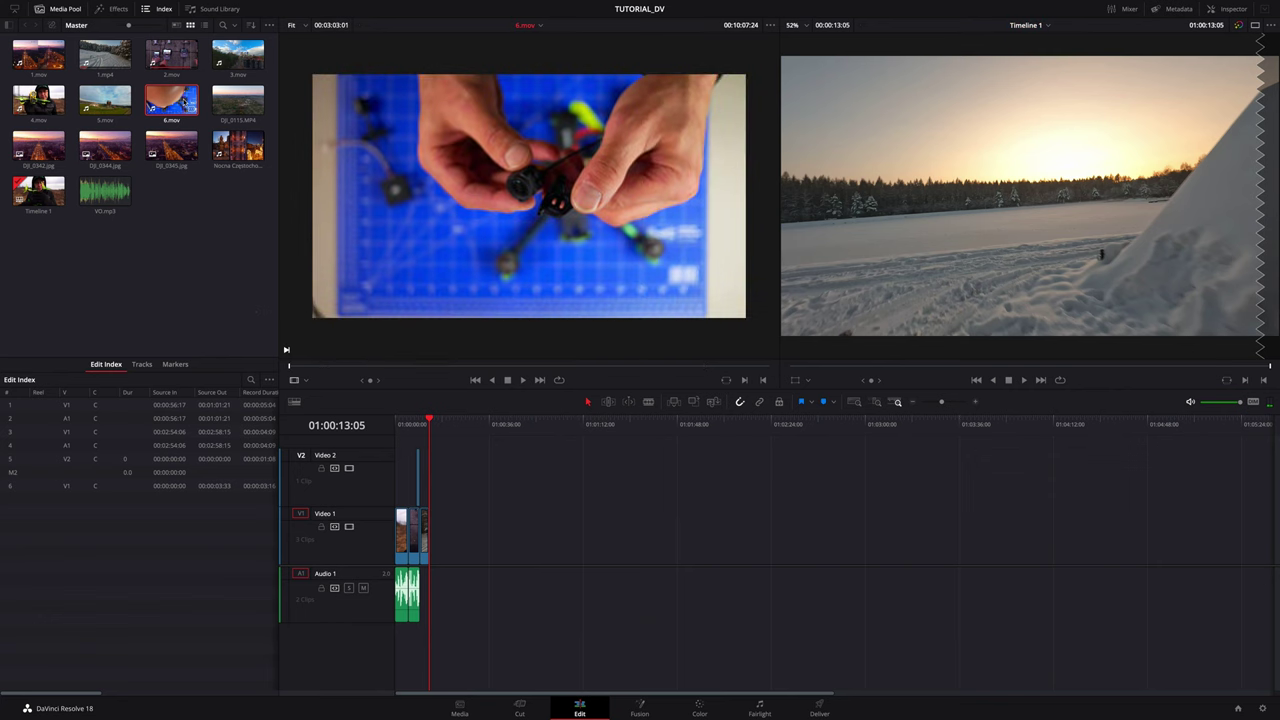
{"action": "left_click_drag", "start_coordinate": [291, 369], "coordinate": [338, 369]}
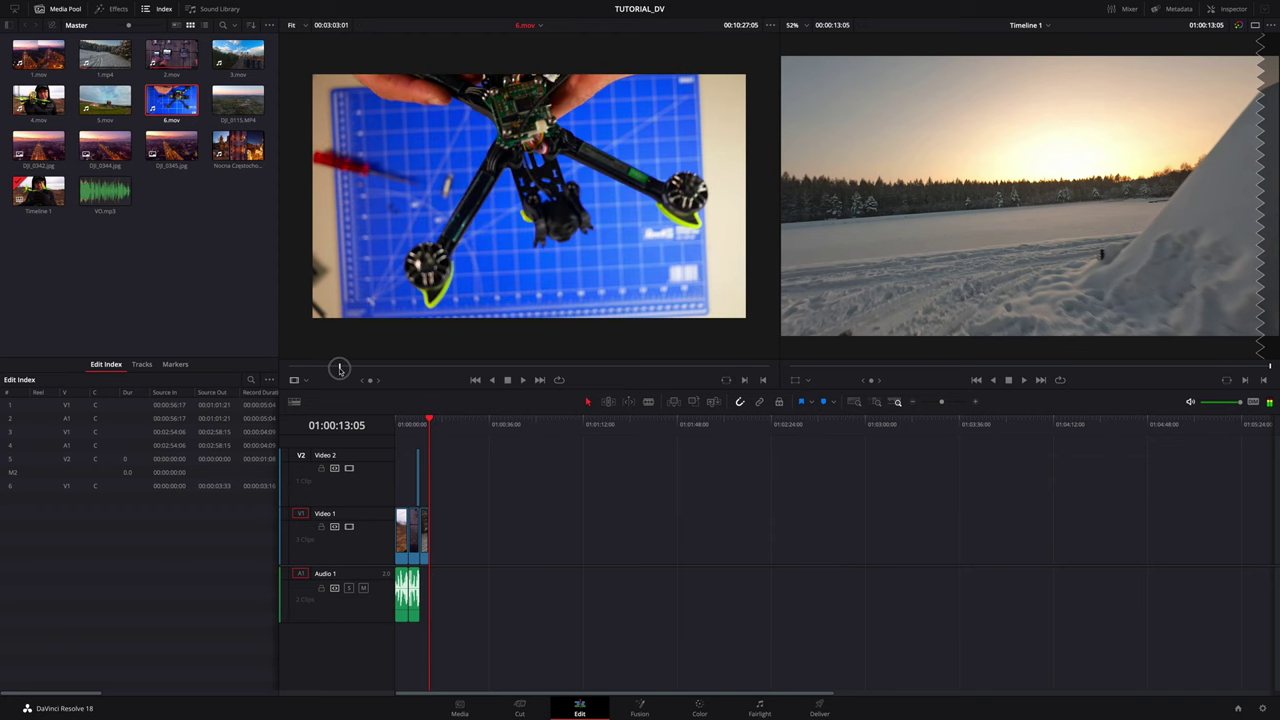
{"action": "key", "text": "i"}
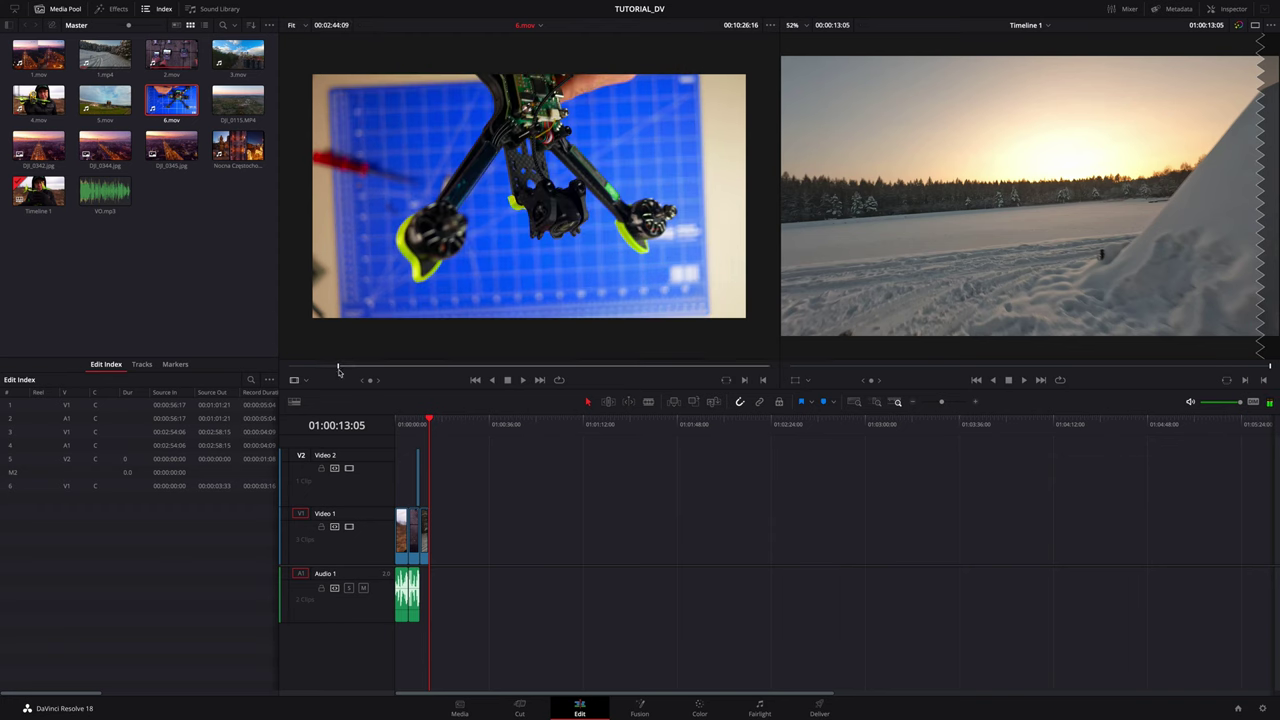
{"action": "left_click_drag", "start_coordinate": [340, 369], "coordinate": [373, 372]}
{"action": "key", "text": "o"}
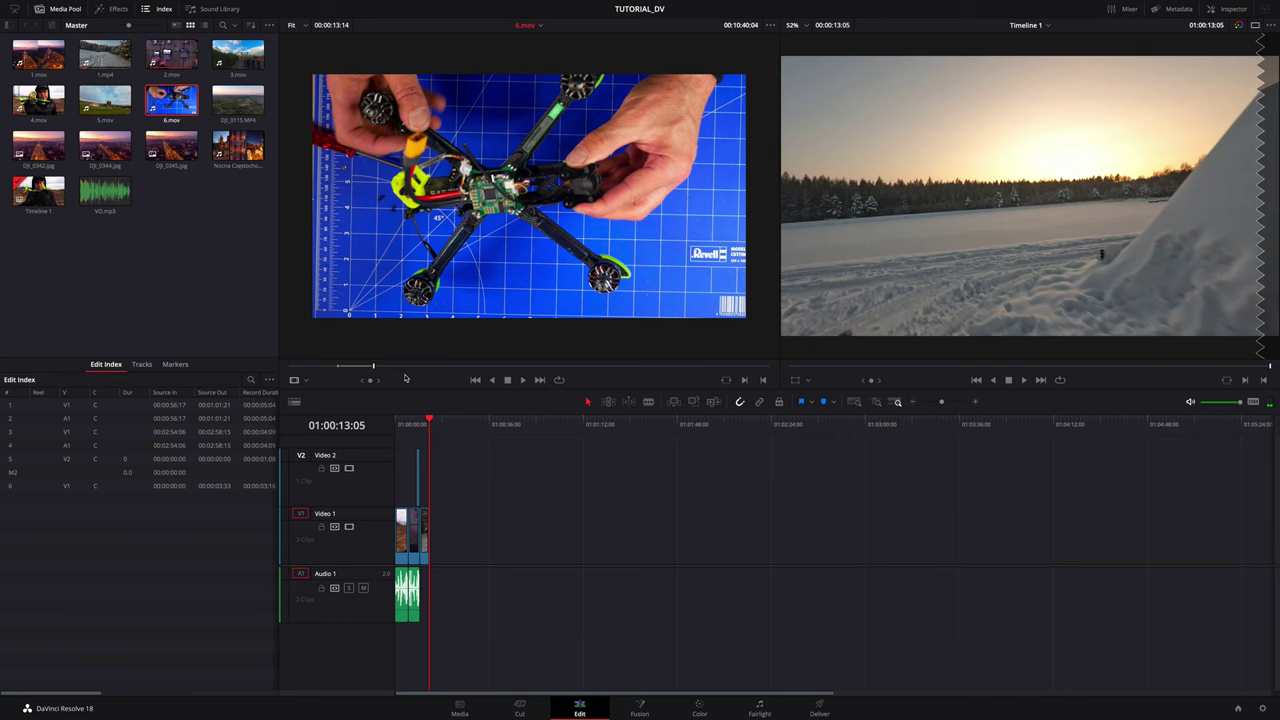
{"action": "key", "text": "F9"}
{"action": "left_click_drag", "start_coordinate": [464, 420], "coordinate": [441, 422]}
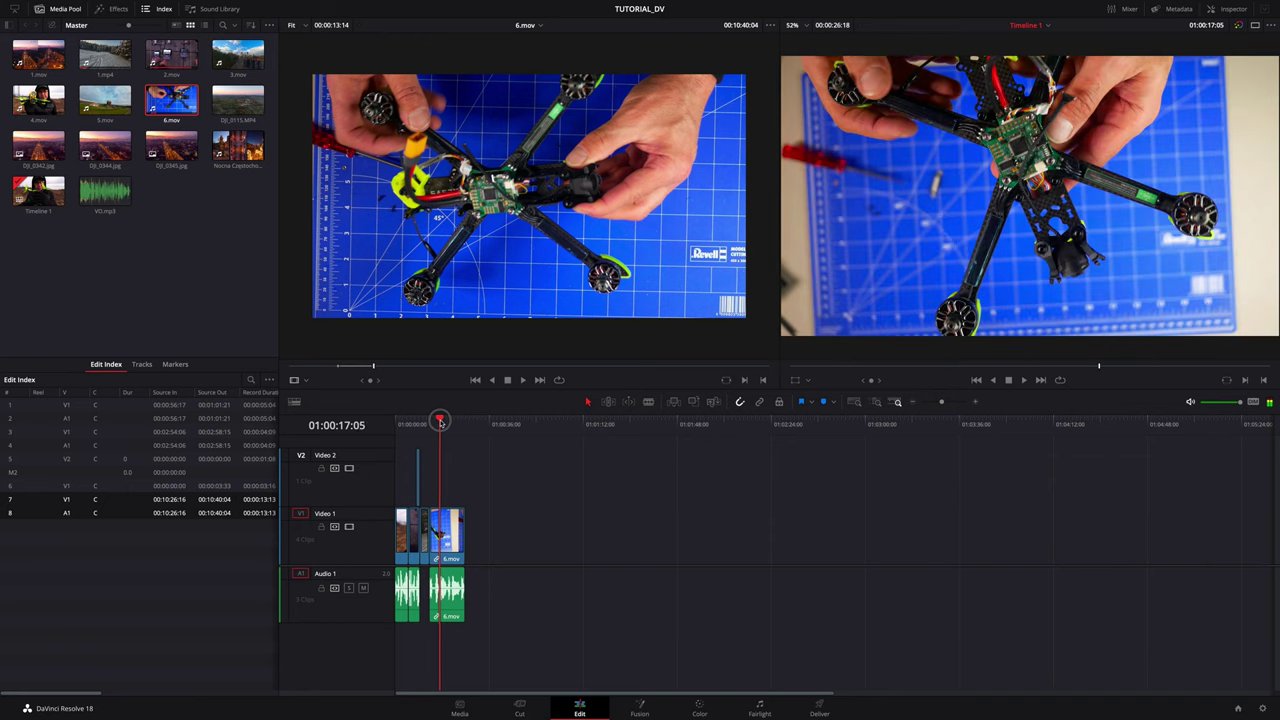
{"action": "left_click", "coordinate": [977, 404]}
{"action": "left_click", "coordinate": [977, 404]}
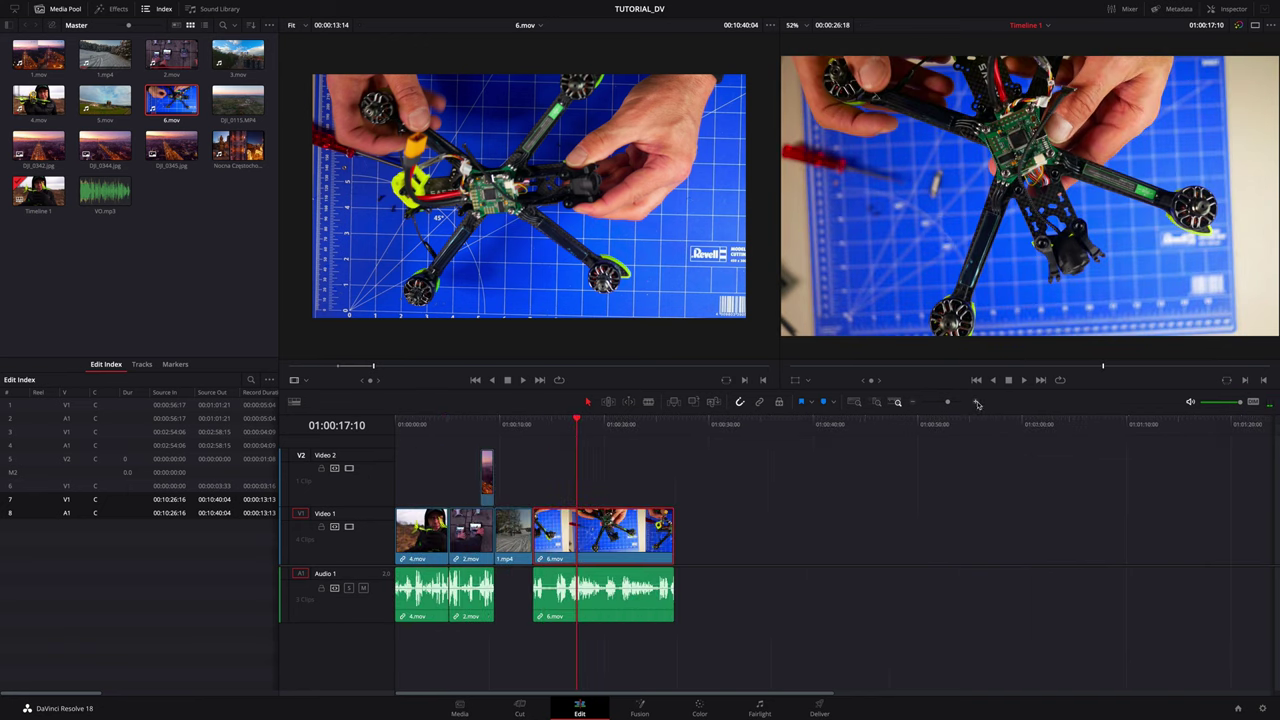
{"action": "left_click", "coordinate": [977, 404]}
{"action": "mouse_move", "coordinate": [757, 422]}
{"action": "left_mouse_down"}
{"action": "mouse_move", "coordinate": [703, 435]}
{"action": "mouse_move", "coordinate": [785, 442]}
{"action": "mouse_move", "coordinate": [762, 443]}
{"action": "left_mouse_up"}
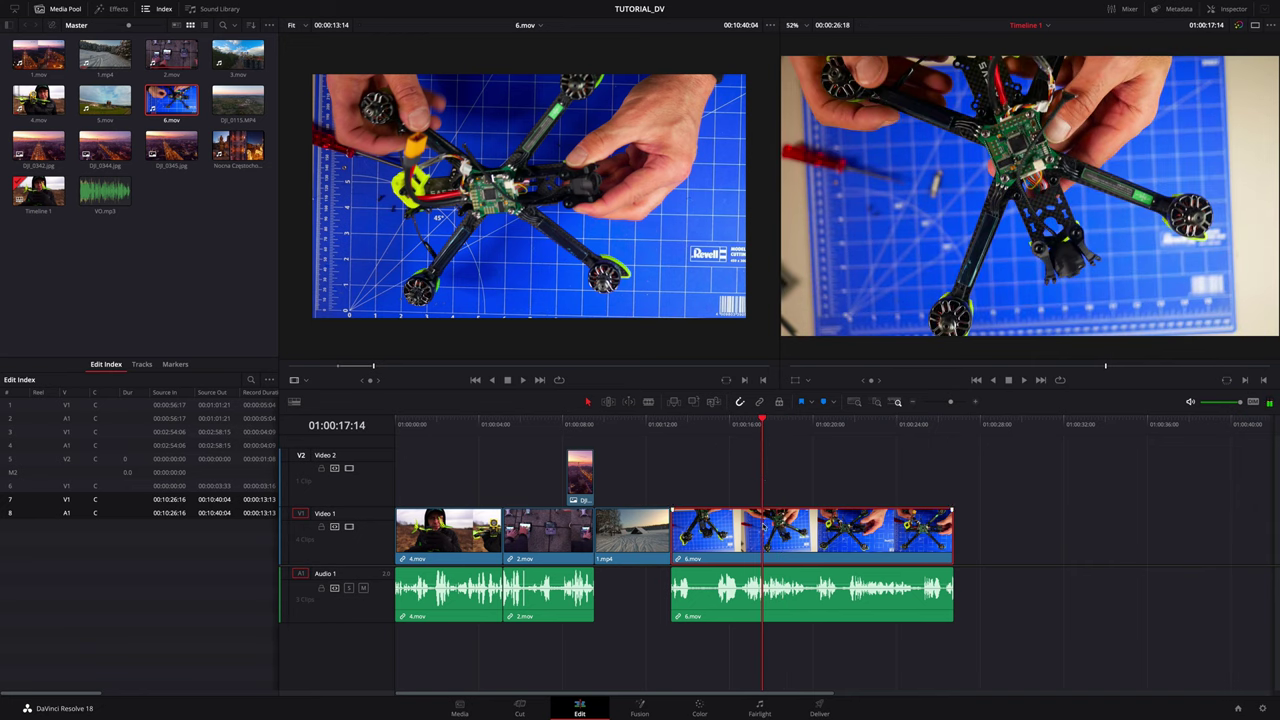
{"action": "key", "text": "ctrl+b"}
{"action": "left_click", "coordinate": [800, 532]}
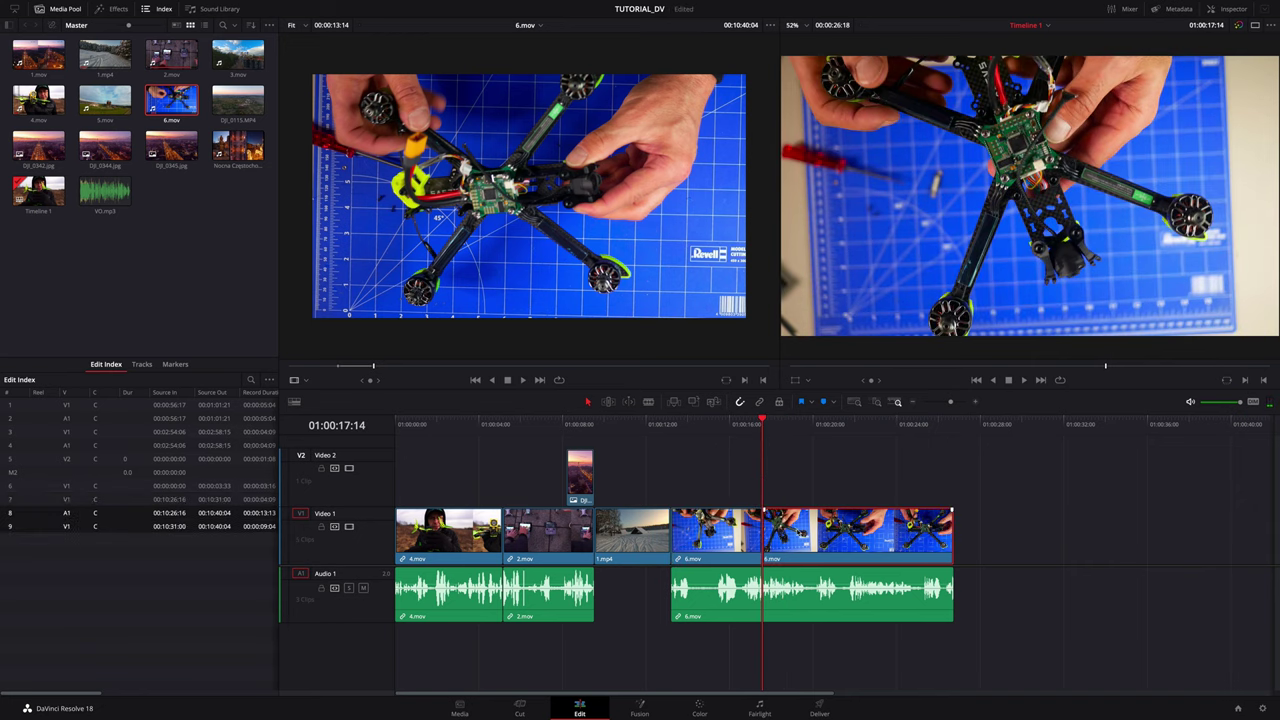
{"action": "key", "text": "Delete"}
{"action": "left_click", "coordinate": [808, 593]}
{"action": "key", "text": "Delete"}
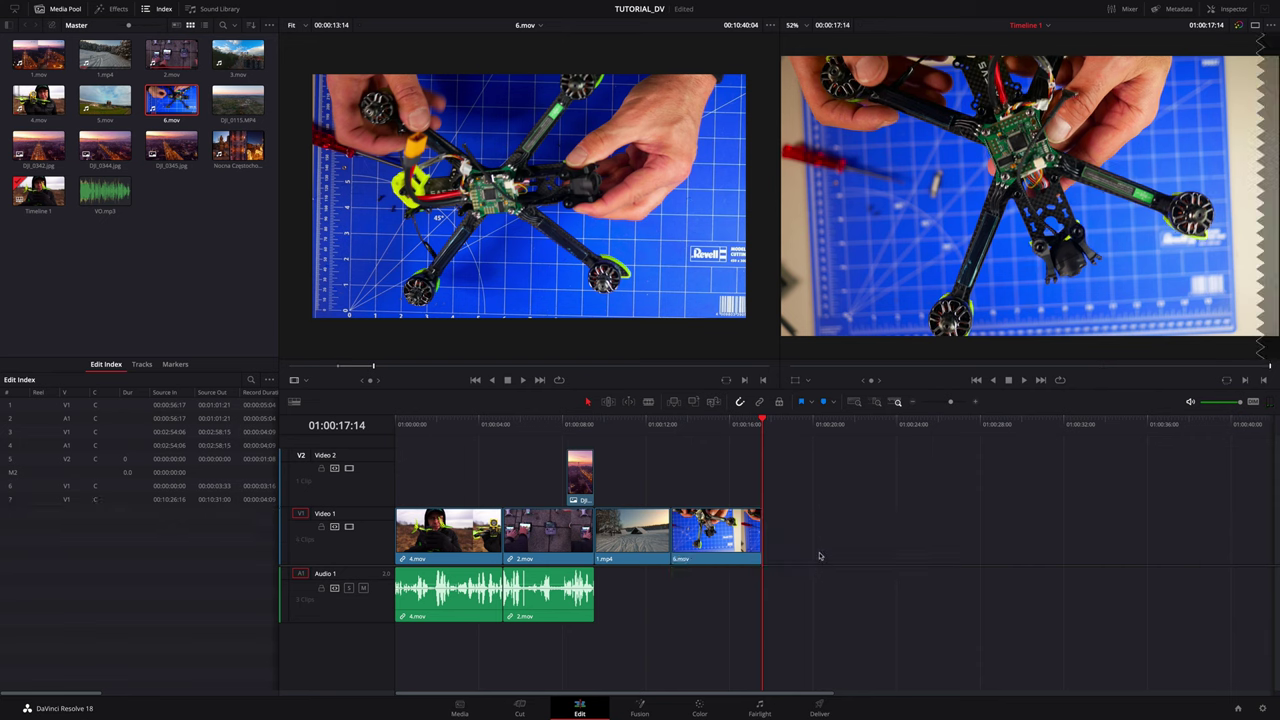
{"action": "left_click_drag", "start_coordinate": [762, 418], "coordinate": [410, 424]}
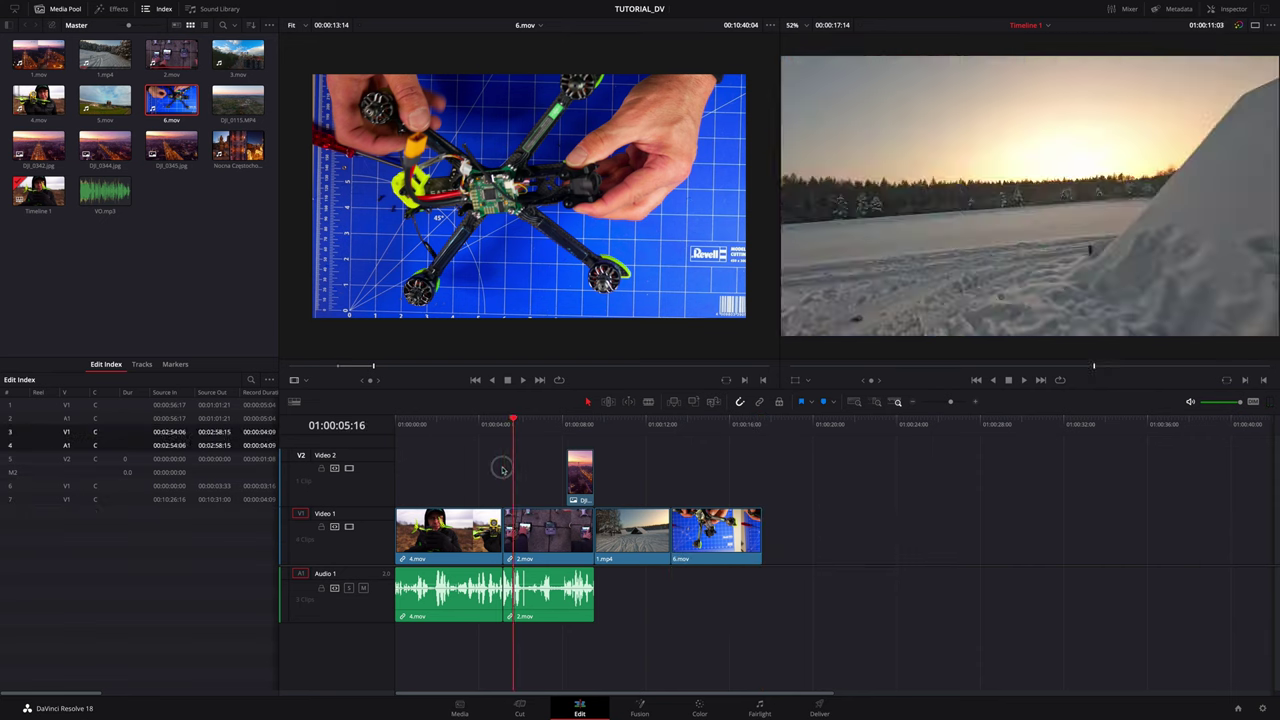
{"action": "left_click", "coordinate": [557, 590]}
{"action": "key", "text": "Delete"}
{"action": "left_click", "coordinate": [453, 587]}
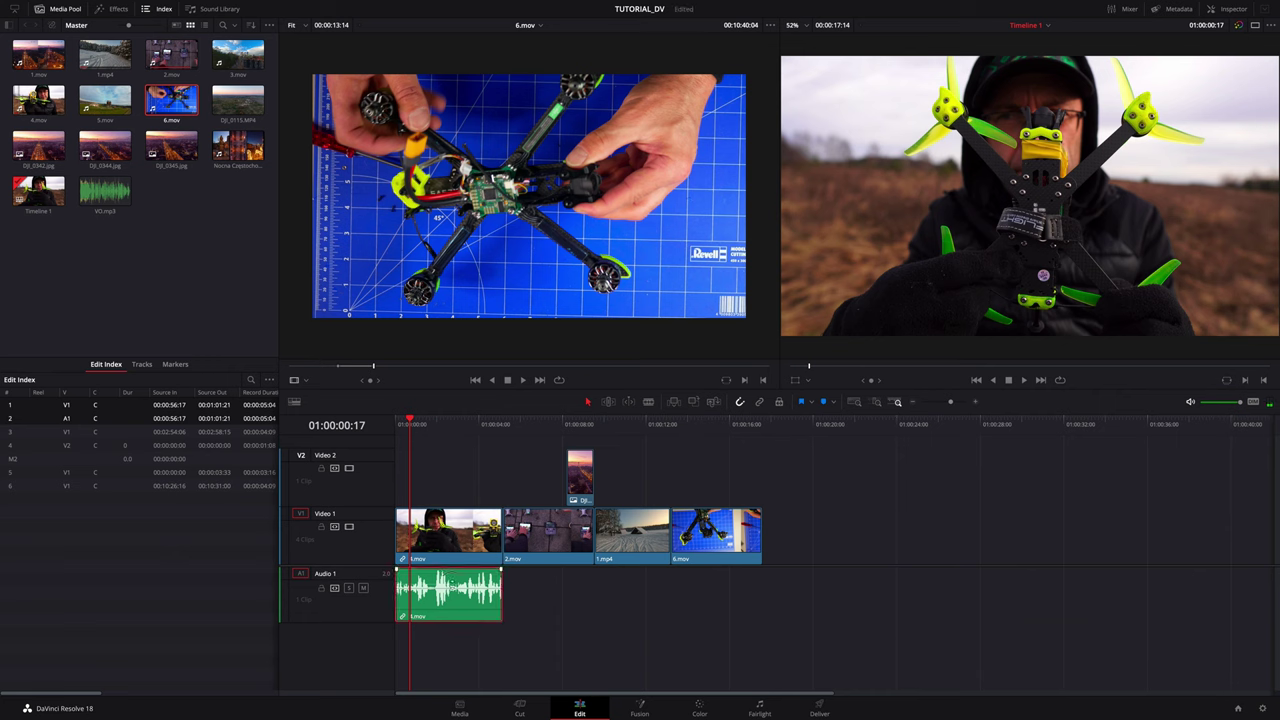
{"action": "key", "text": "Delete"}
{"action": "left_click_drag", "start_coordinate": [413, 428], "coordinate": [516, 428]}
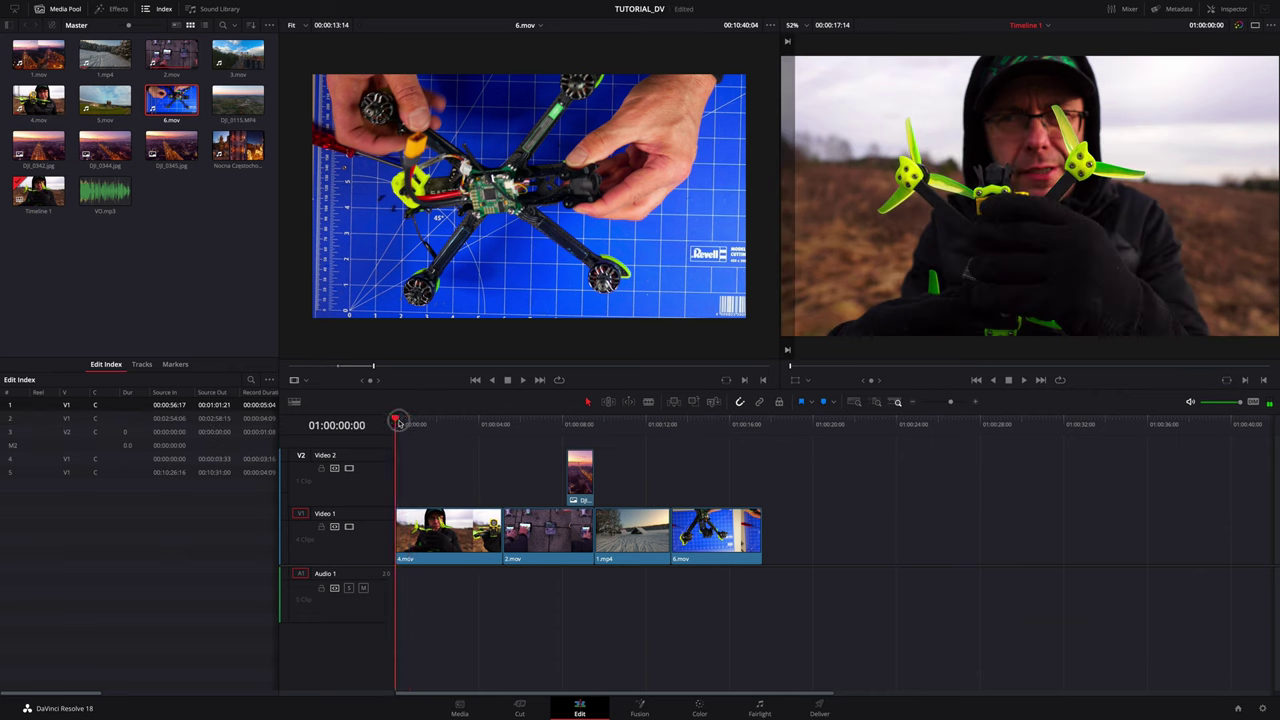
{"action": "left_click_drag", "start_coordinate": [516, 428], "coordinate": [728, 428]}
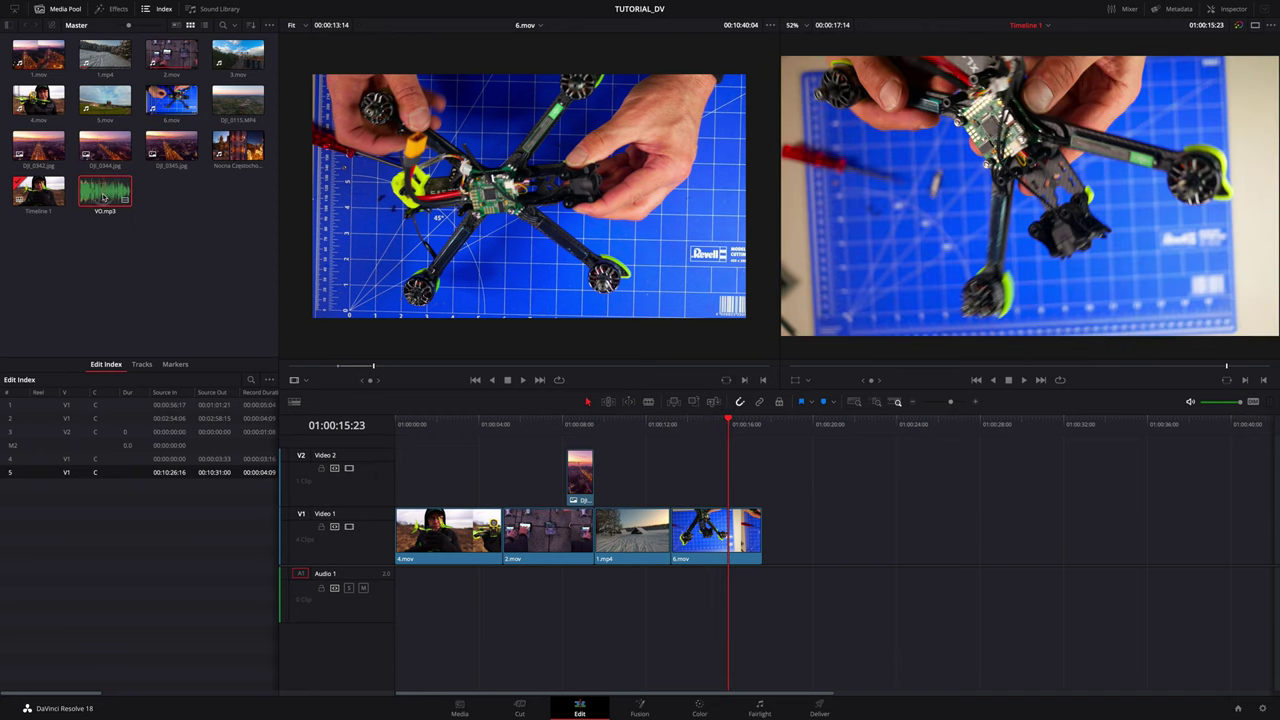
- Place VO.mp3 on Audio 1 from the start, trim its end, and append Nocna Częstochowa after 6.mov
{"action": "double_click", "coordinate": [103, 197]}
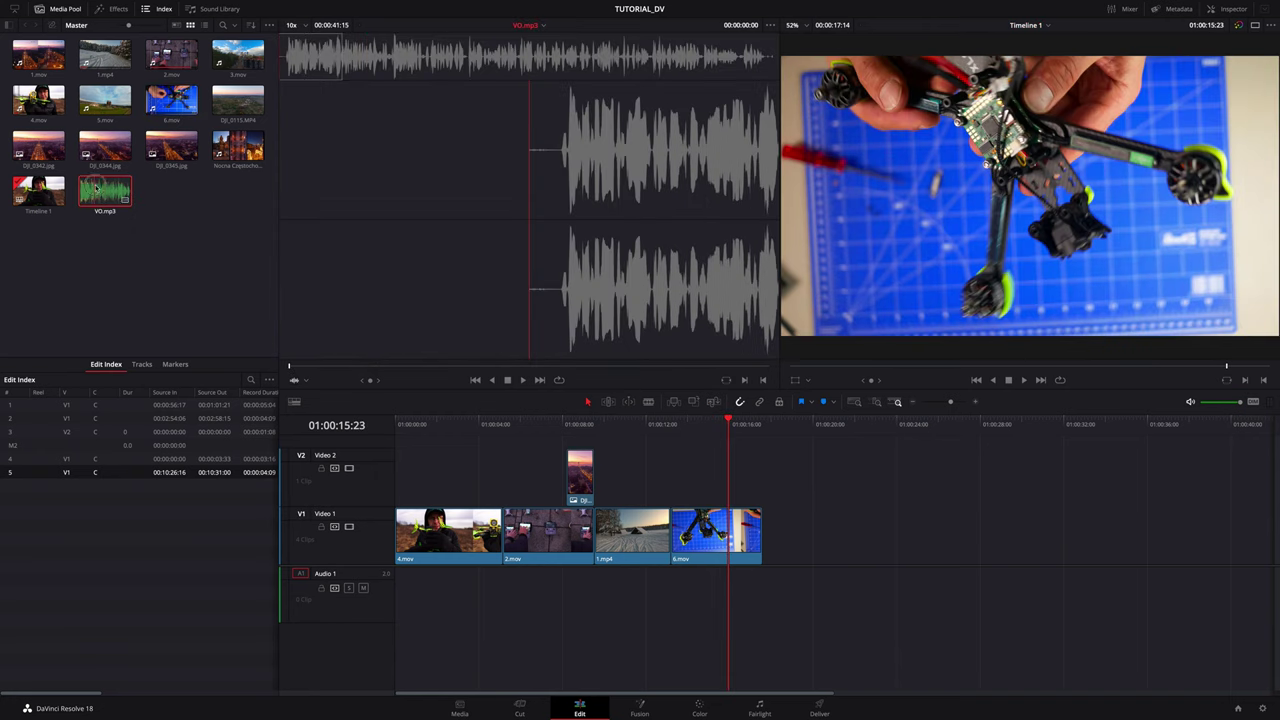
{"action": "mouse_move", "coordinate": [95, 188]}
{"action": "left_mouse_down"}
{"action": "mouse_move", "coordinate": [405, 595]}
{"action": "mouse_move", "coordinate": [427, 582]}
{"action": "left_mouse_up"}
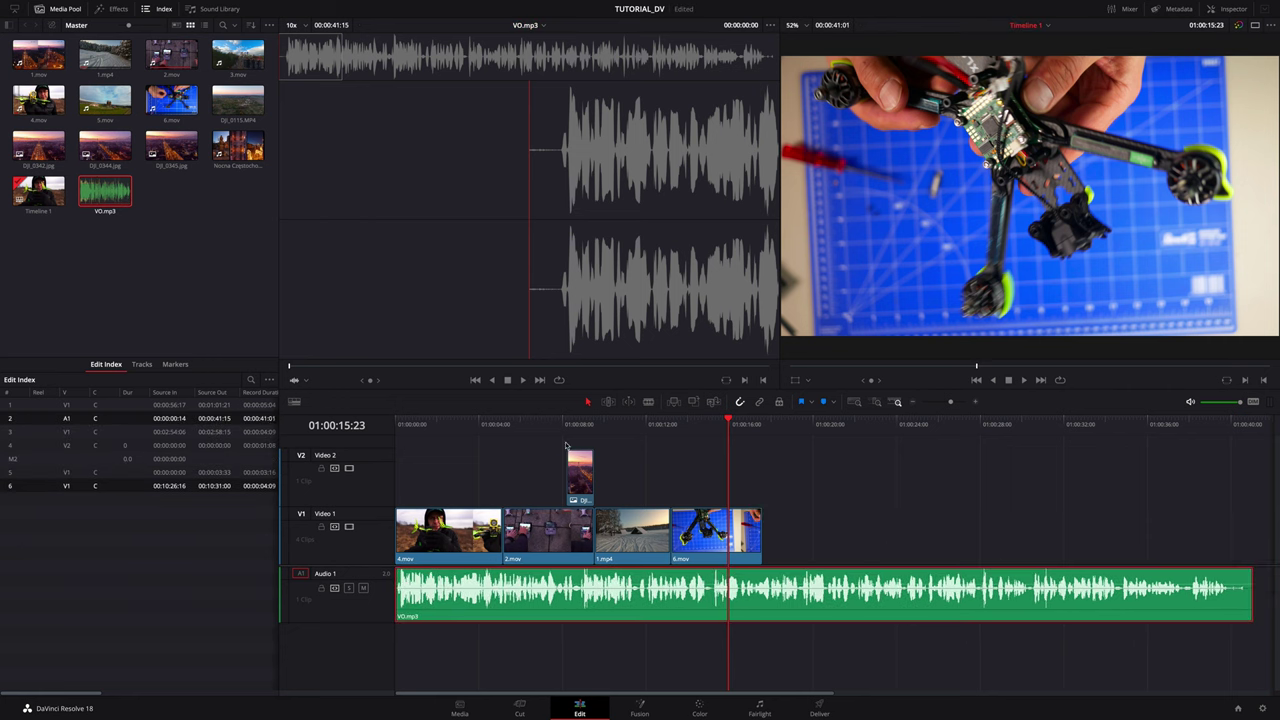
{"action": "left_click_drag", "start_coordinate": [729, 417], "coordinate": [1202, 478]}
{"action": "left_click", "coordinate": [1206, 478]}
{"action": "left_click_drag", "start_coordinate": [1250, 573], "coordinate": [1231, 575]}
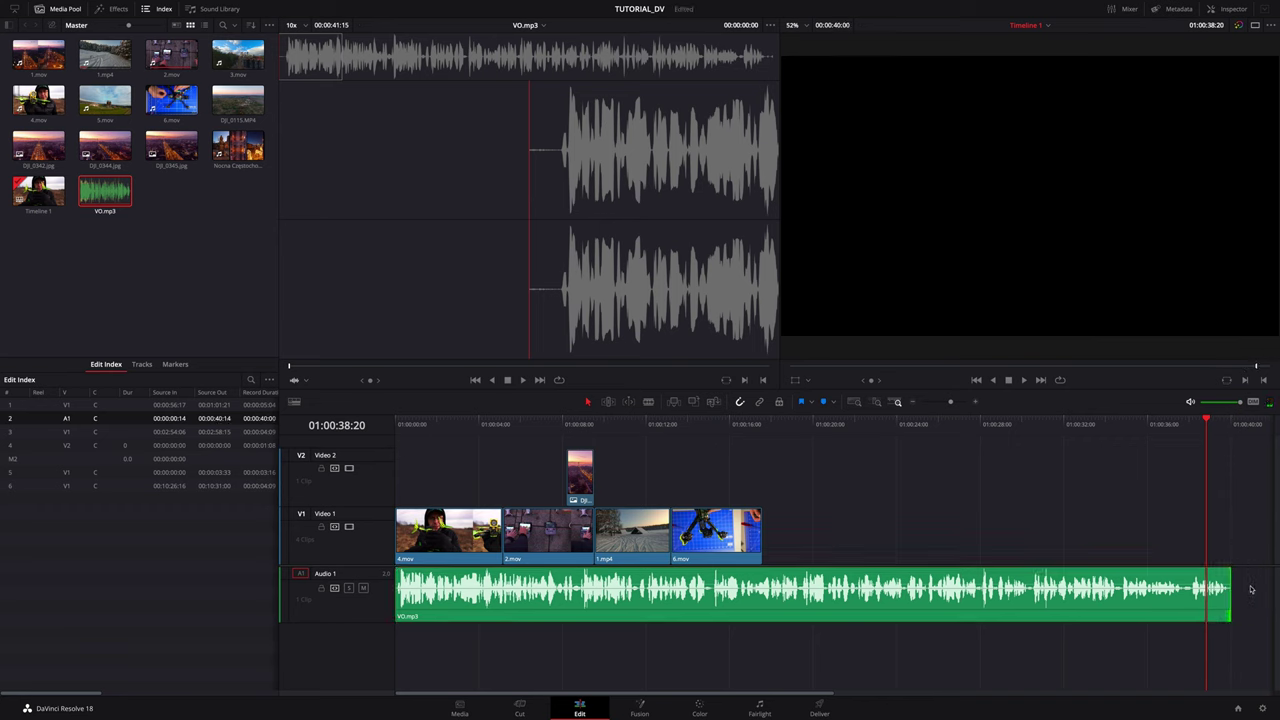
{"action": "left_click_drag", "start_coordinate": [226, 147], "coordinate": [768, 520]}
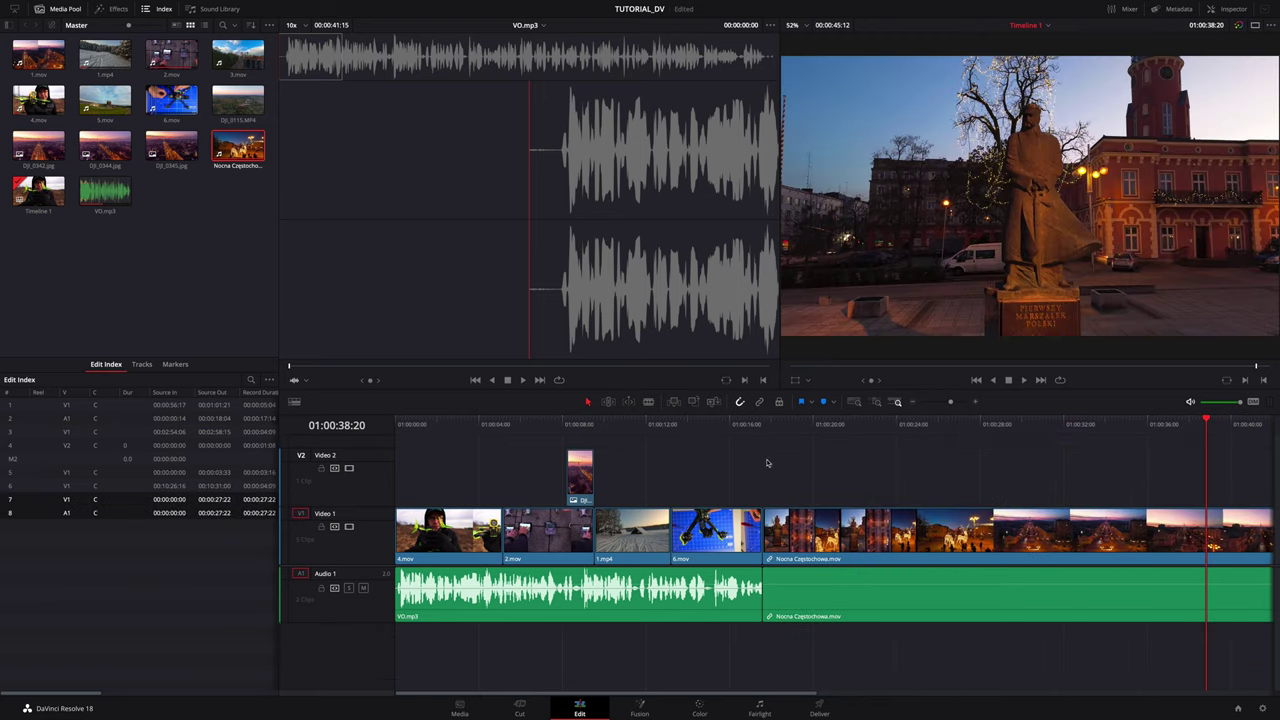
- Delete Nocna Częstochowa's own audio, extend VO.mp3 to the playhead, and scrub for a cut point
{"action": "key", "text": "Delete"}
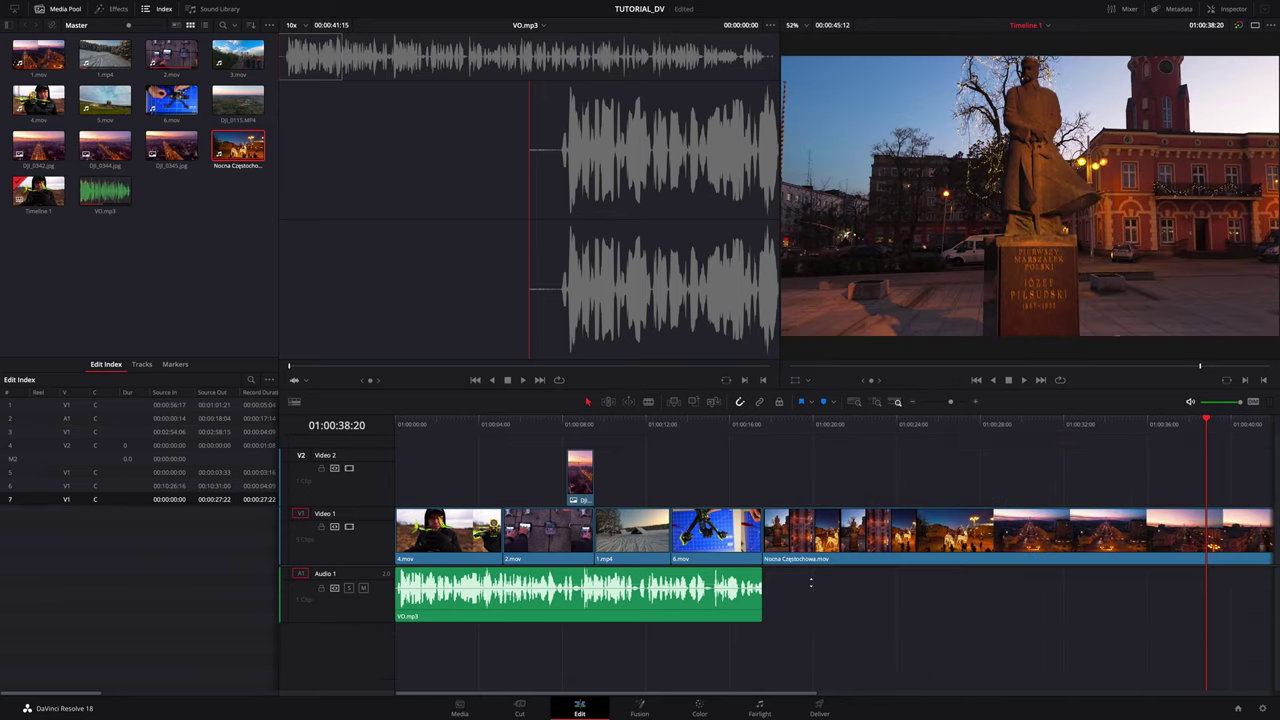
{"action": "left_click_drag", "start_coordinate": [750, 595], "coordinate": [1167, 603]}
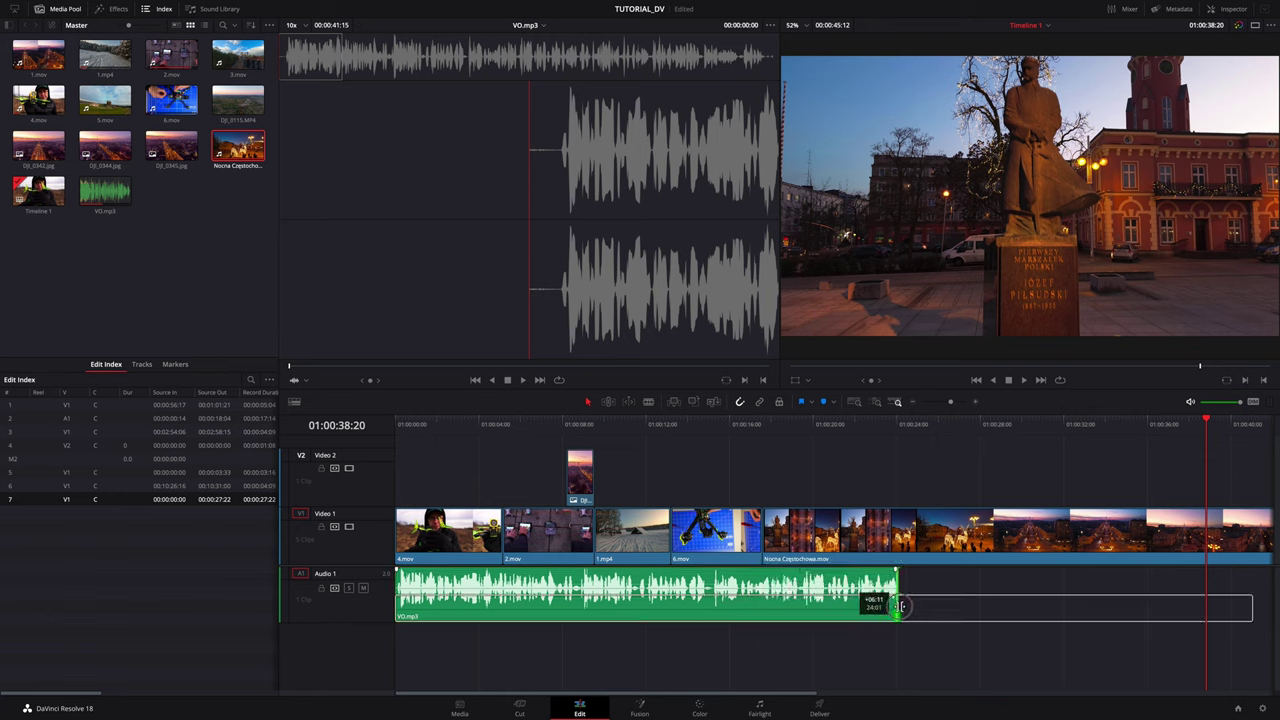
{"action": "left_click_drag", "start_coordinate": [1167, 603], "coordinate": [1232, 603]}
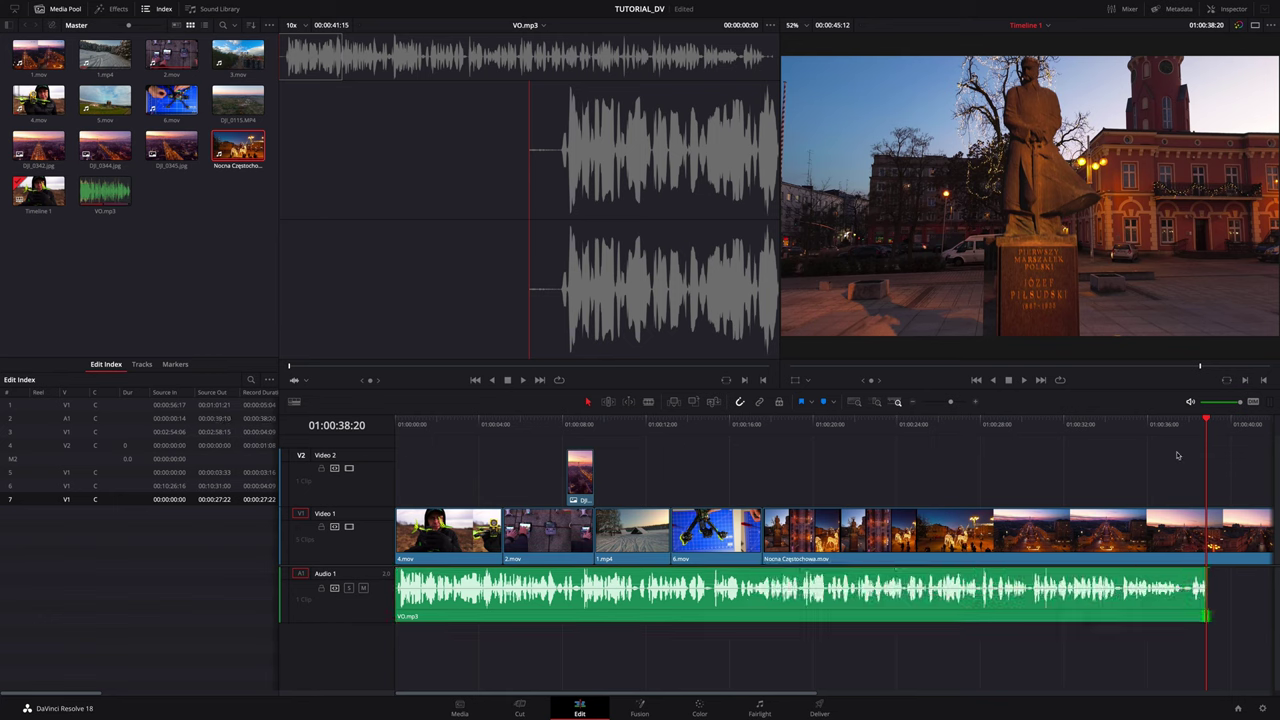
{"action": "mouse_move", "coordinate": [1207, 424]}
{"action": "left_mouse_down"}
{"action": "mouse_move", "coordinate": [751, 486]}
{"action": "mouse_move", "coordinate": [1004, 509]}
{"action": "left_mouse_up"}
{"action": "mouse_move", "coordinate": [1002, 426]}
{"action": "left_mouse_down"}
{"action": "mouse_move", "coordinate": [988, 429]}
{"action": "mouse_move", "coordinate": [1010, 429]}
{"action": "left_mouse_up"}
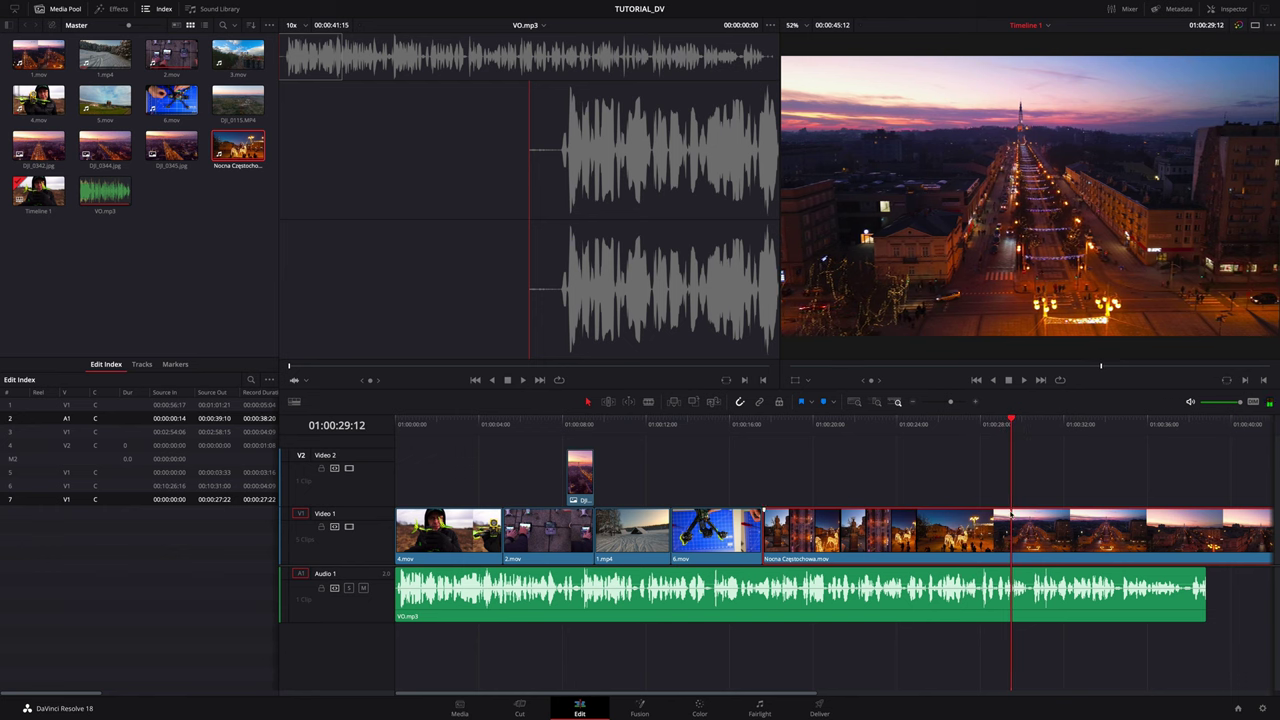
- Split Nocna Częstochowa at the playhead, delete the opening piece, and slide the rest left
{"action": "key", "text": "ctrl+b"}
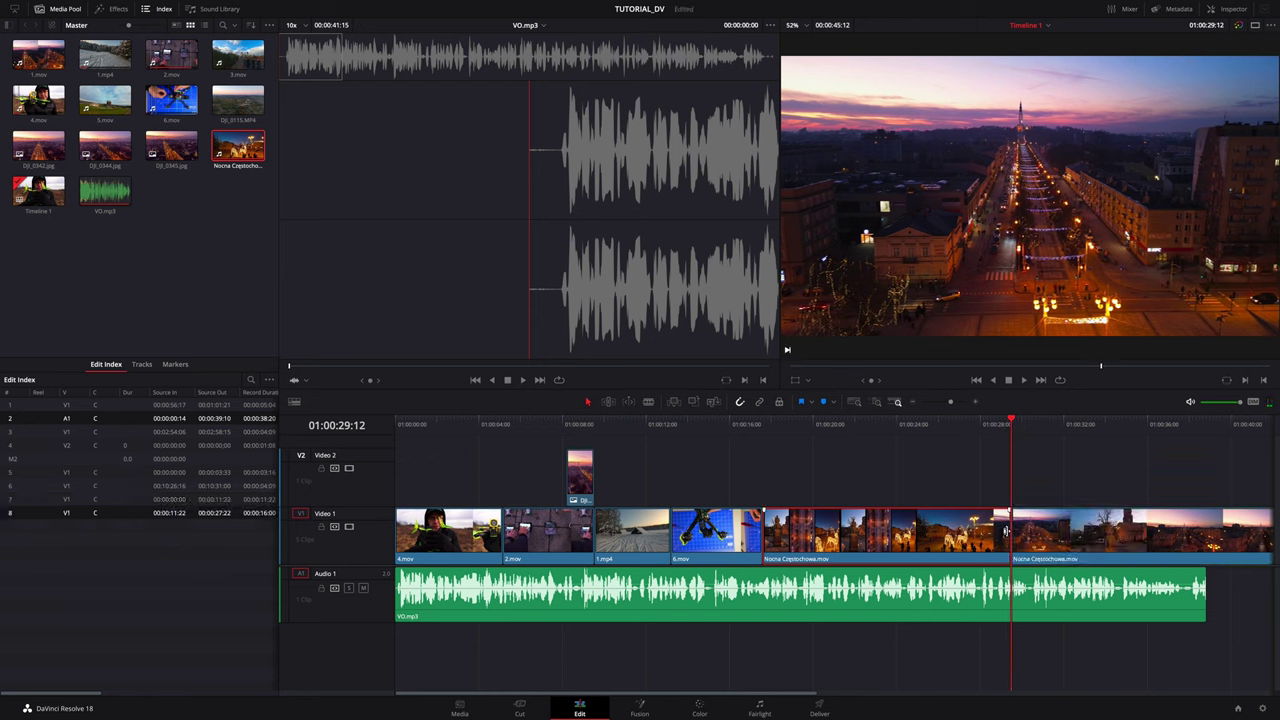
{"action": "key", "text": "BackSpace"}
{"action": "left_click_drag", "start_coordinate": [1045, 523], "coordinate": [795, 523]}
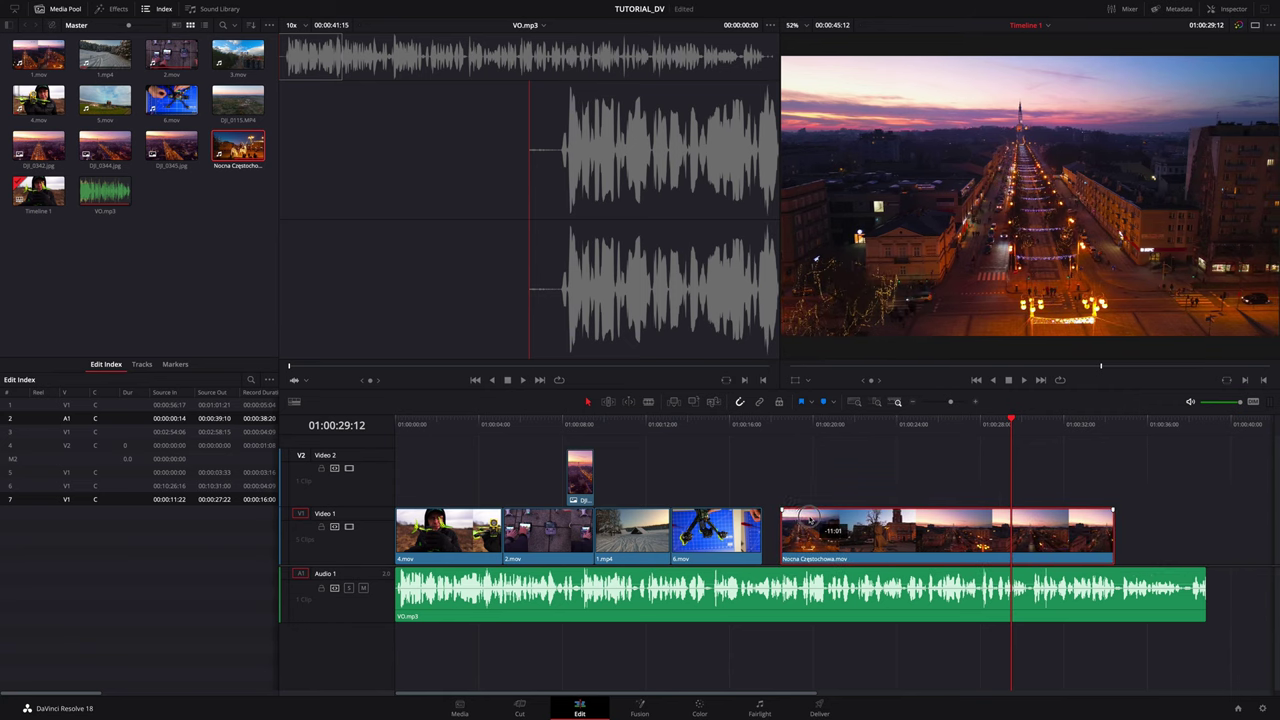
{"action": "mouse_move", "coordinate": [962, 432]}
{"action": "left_mouse_down"}
{"action": "mouse_move", "coordinate": [827, 470]}
{"action": "mouse_move", "coordinate": [956, 480]}
{"action": "left_mouse_up"}
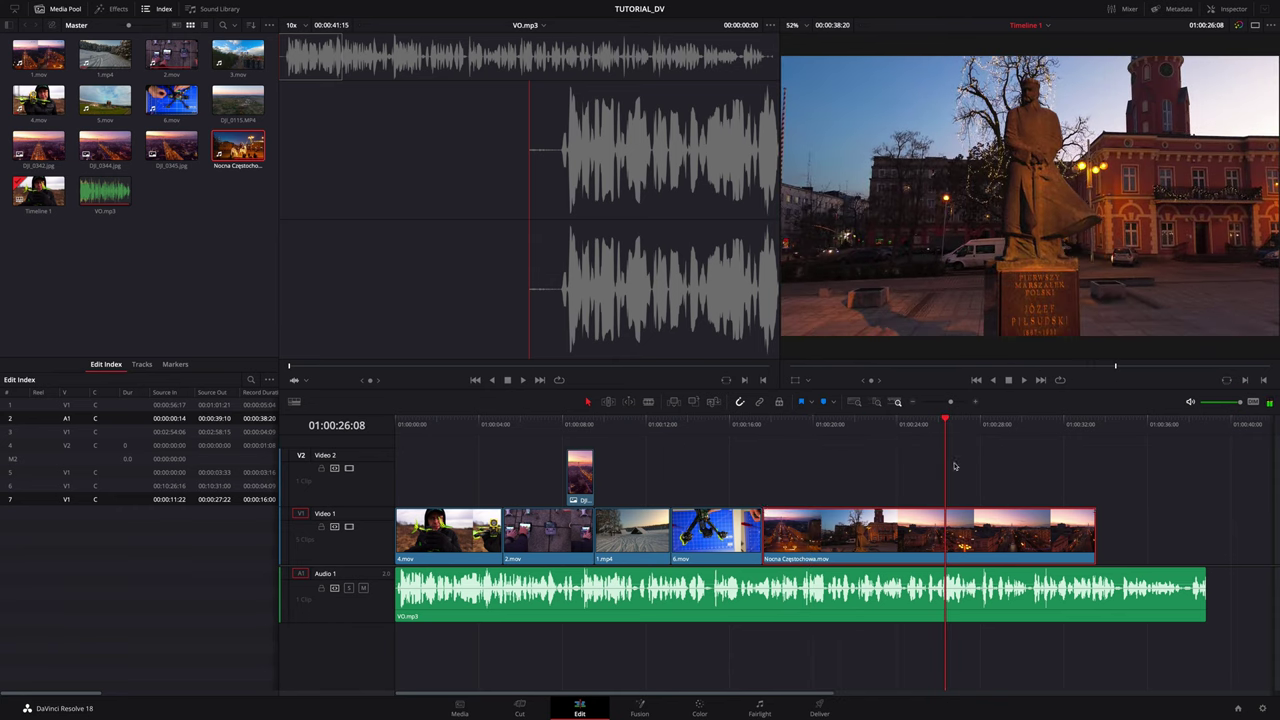
- Trim the clip's start to a new playhead point and butt it flush against 6.mov
{"action": "mouse_move", "coordinate": [946, 424]}
{"action": "left_mouse_down"}
{"action": "mouse_move", "coordinate": [998, 428]}
{"action": "mouse_move", "coordinate": [857, 435]}
{"action": "mouse_move", "coordinate": [886, 448]}
{"action": "left_mouse_up"}
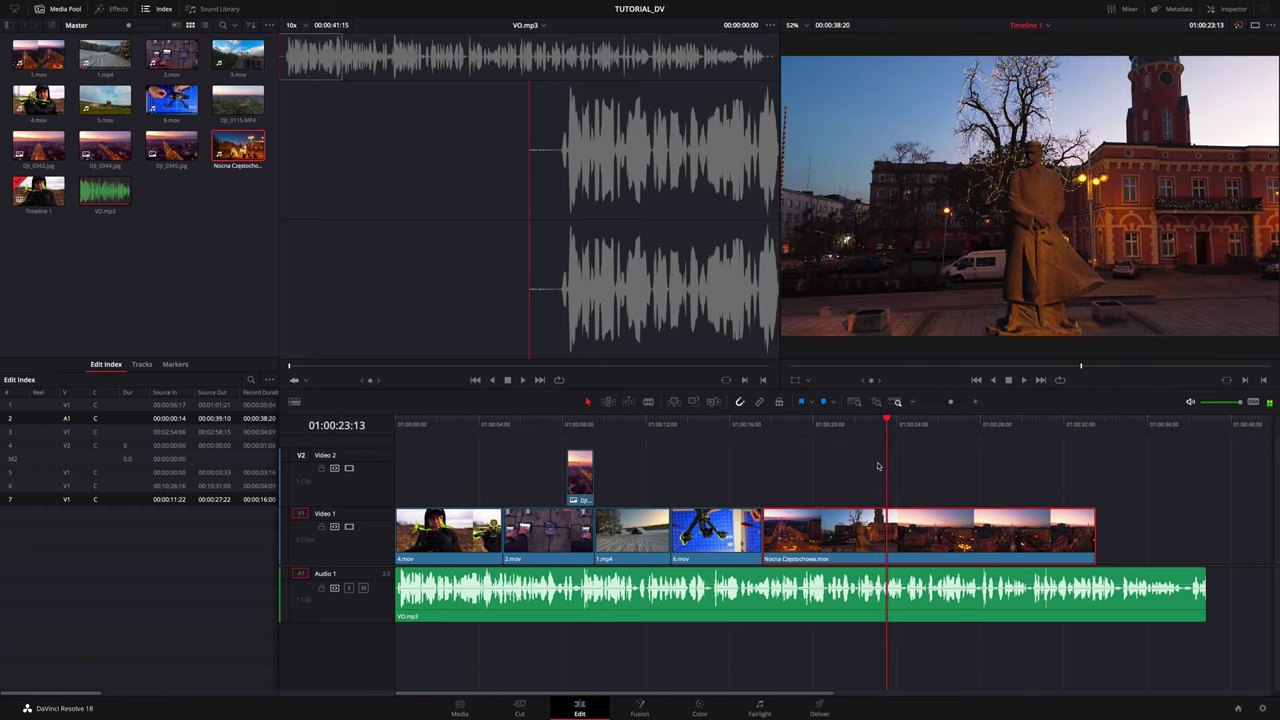
{"action": "key", "text": "shift+["}
{"action": "left_click_drag", "start_coordinate": [923, 537], "coordinate": [799, 537]}
{"action": "left_click_drag", "start_coordinate": [886, 424], "coordinate": [762, 442]}
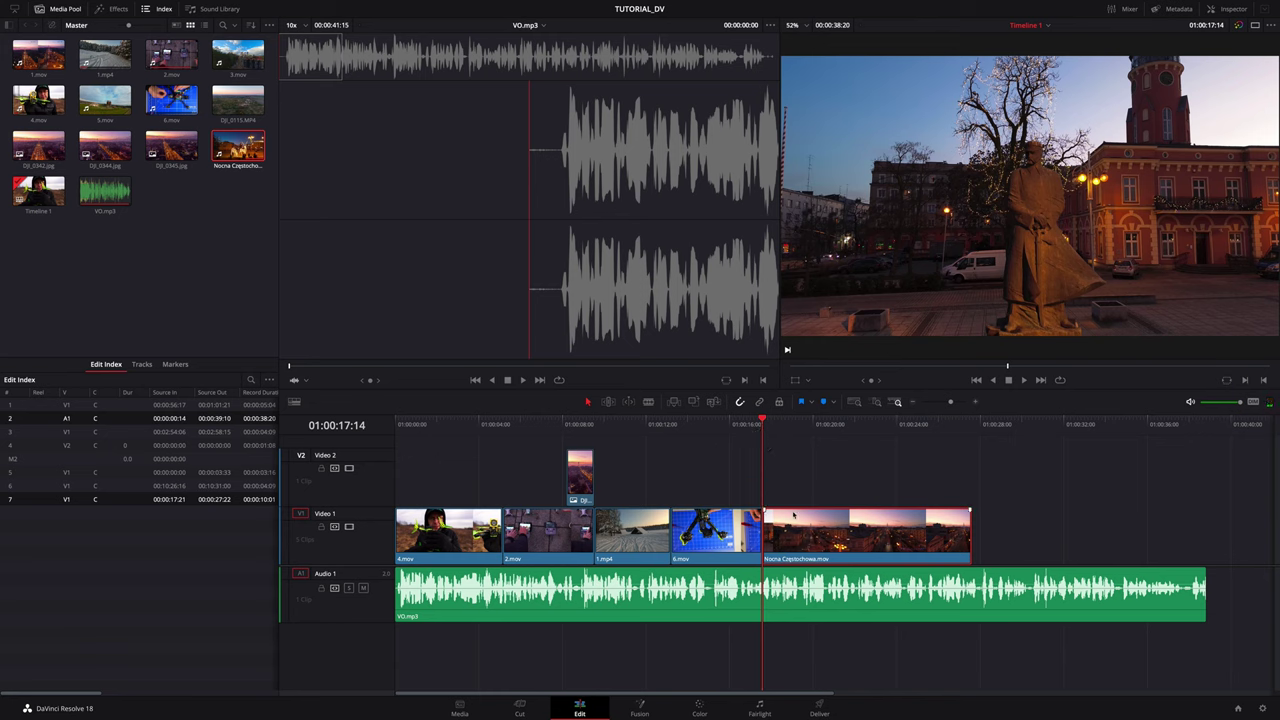
{"action": "left_click_drag", "start_coordinate": [793, 515], "coordinate": [803, 528]}
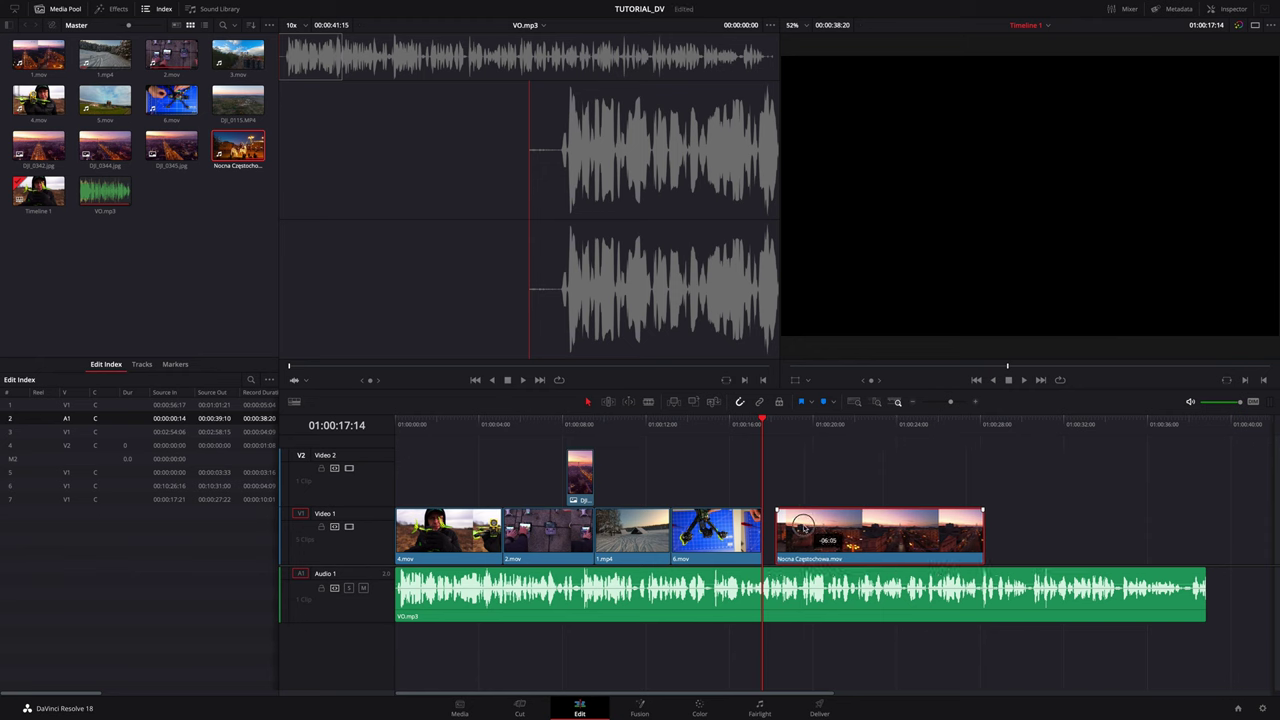
{"action": "left_click_drag", "start_coordinate": [803, 528], "coordinate": [987, 532]}
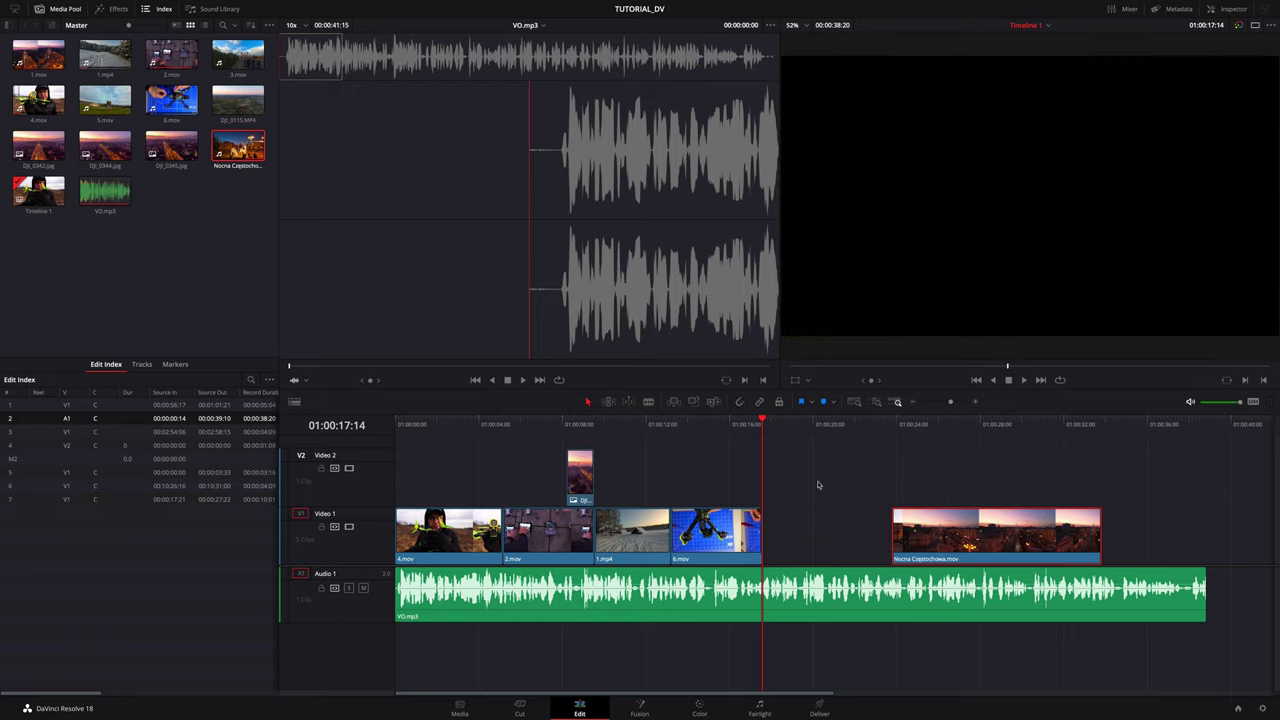
{"action": "mouse_move", "coordinate": [928, 520]}
{"action": "left_mouse_down"}
{"action": "mouse_move", "coordinate": [788, 516]}
{"action": "mouse_move", "coordinate": [802, 517]}
{"action": "left_mouse_up"}
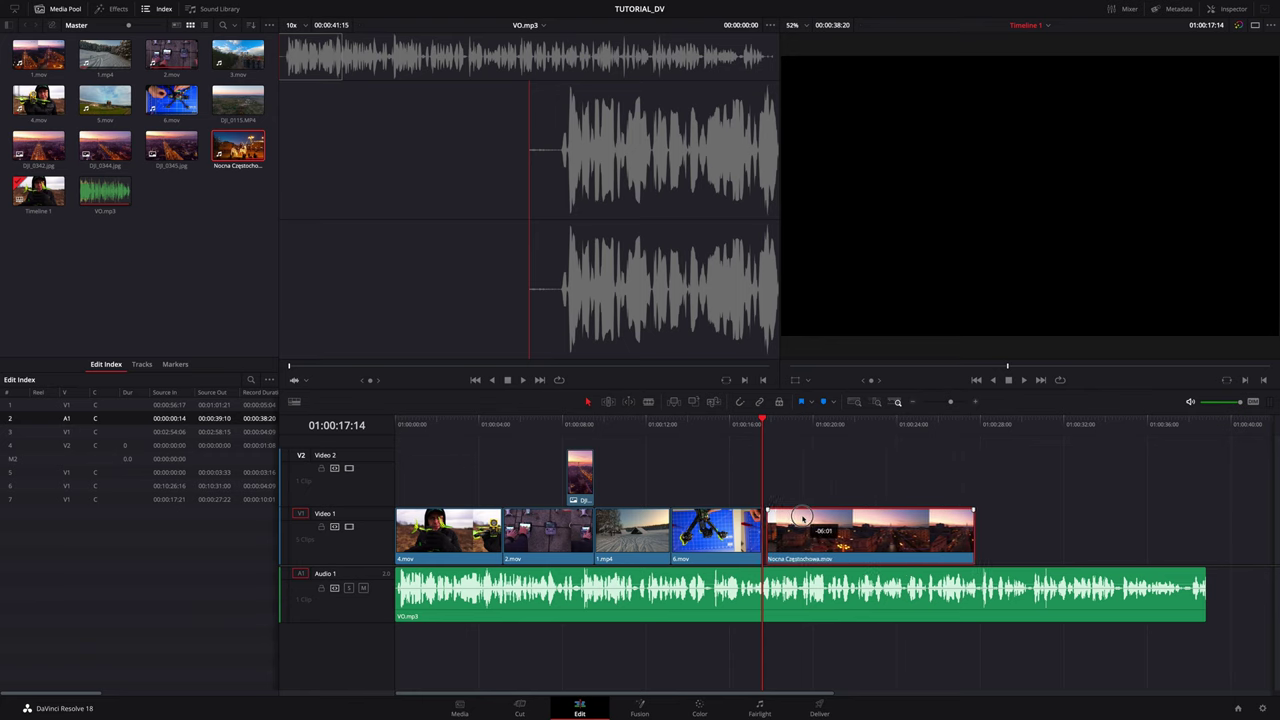
{"action": "left_click_drag", "start_coordinate": [762, 421], "coordinate": [748, 424]}
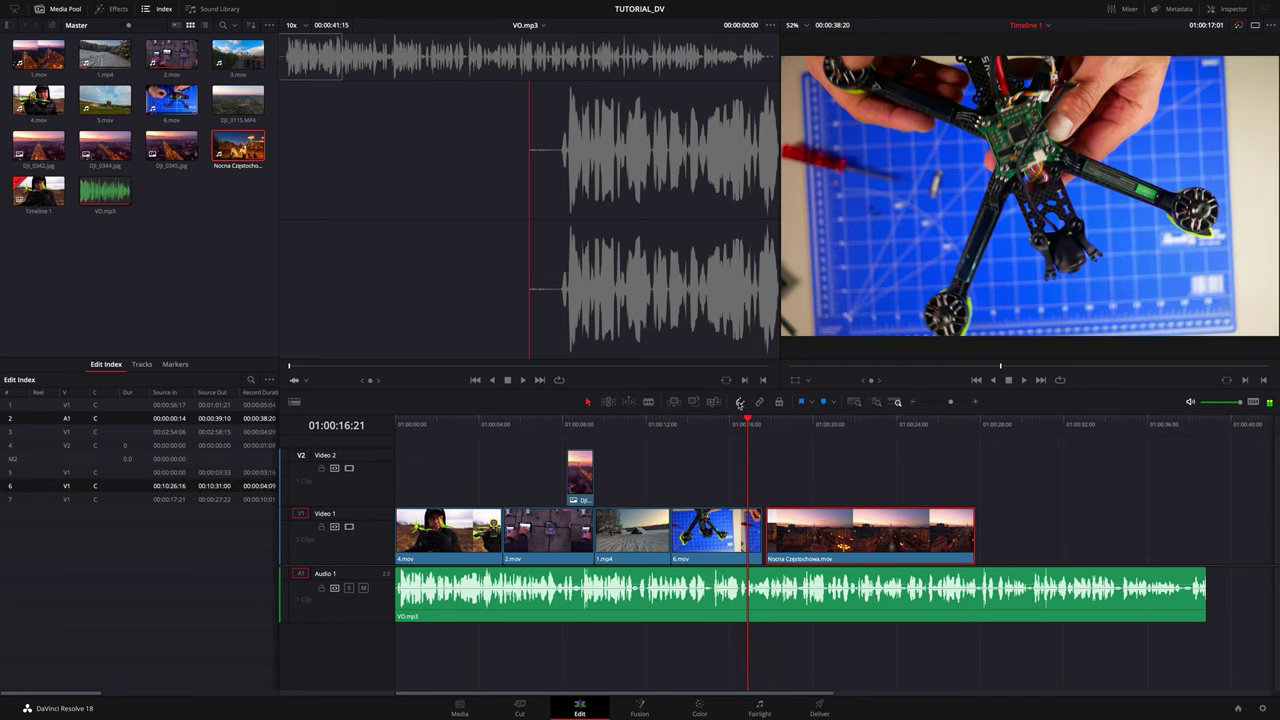
{"action": "left_click_drag", "start_coordinate": [803, 522], "coordinate": [799, 522]}
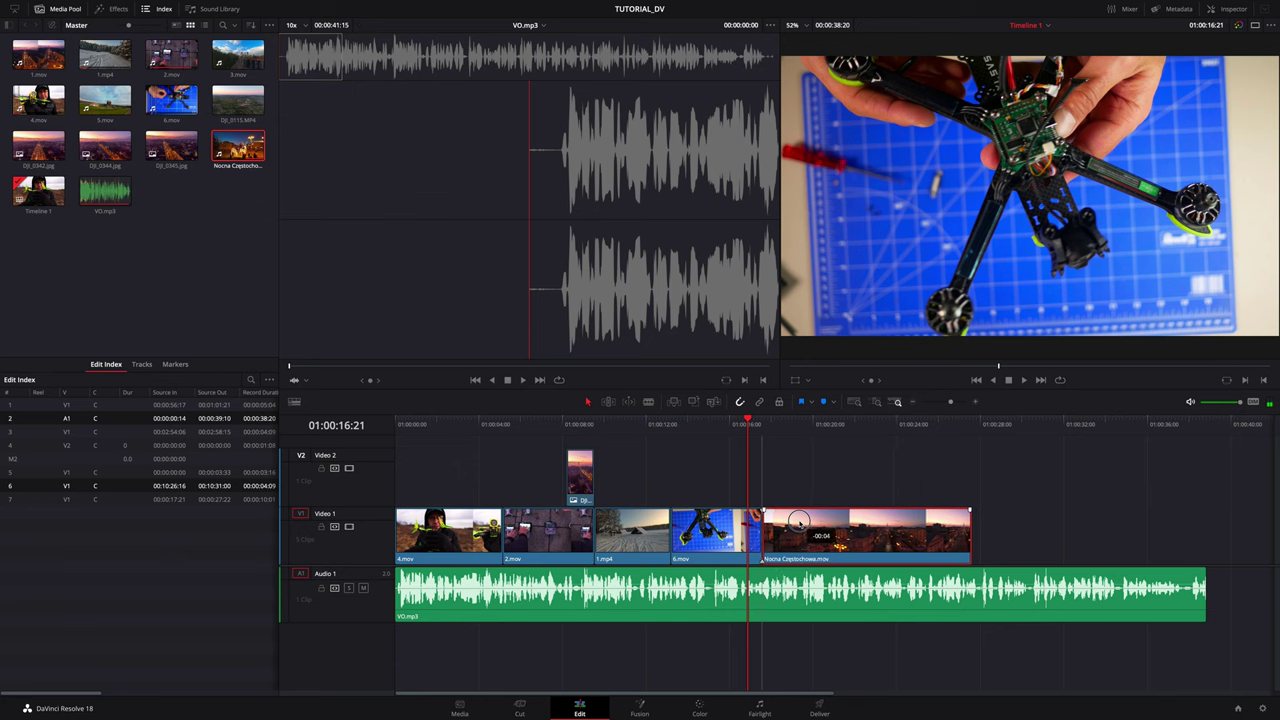
{"action": "left_click_drag", "start_coordinate": [748, 424], "coordinate": [961, 459]}
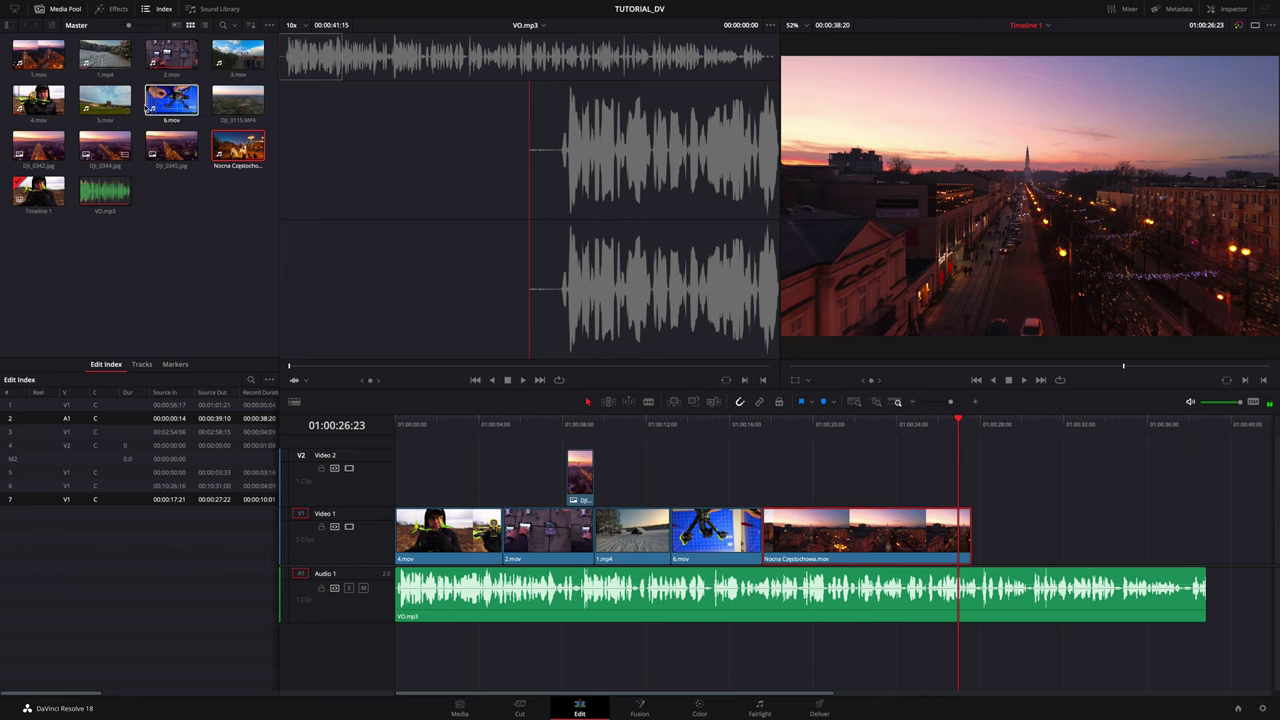
- Load 4.mov from the Media Pool into the source viewer and skim through the drone footage
{"action": "left_click", "coordinate": [114, 64]}
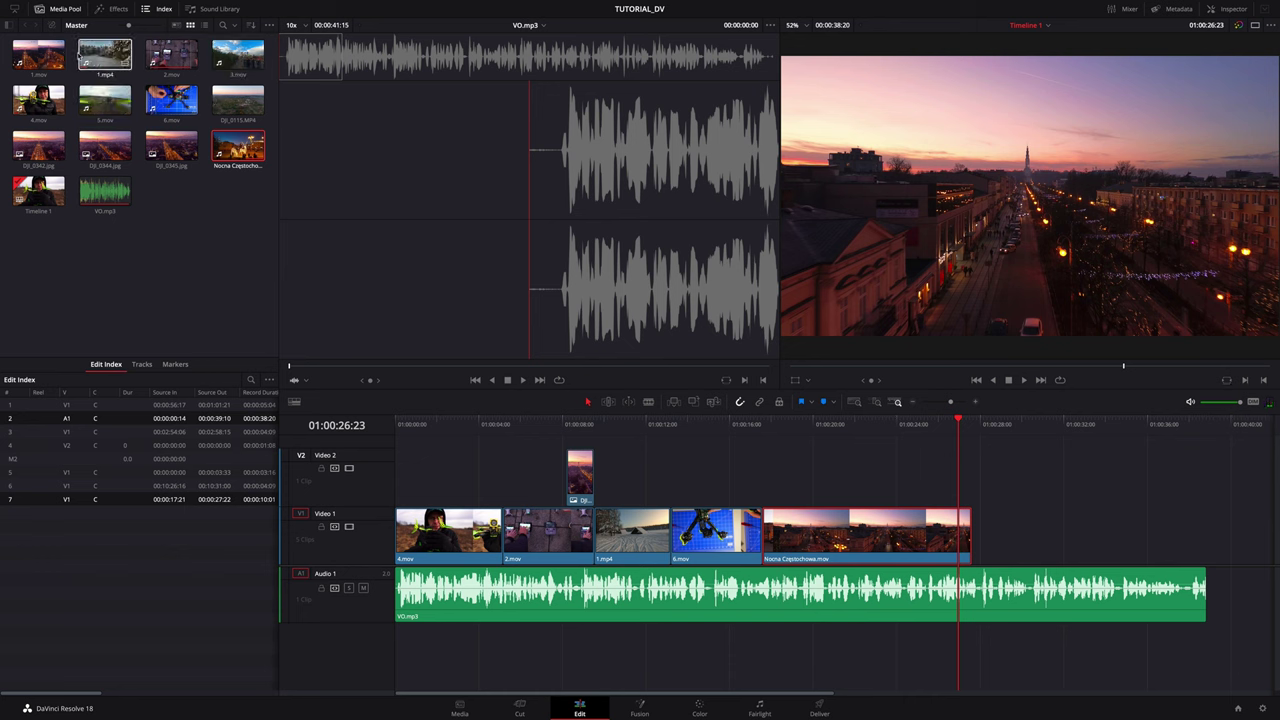
{"action": "left_click", "coordinate": [38, 99]}
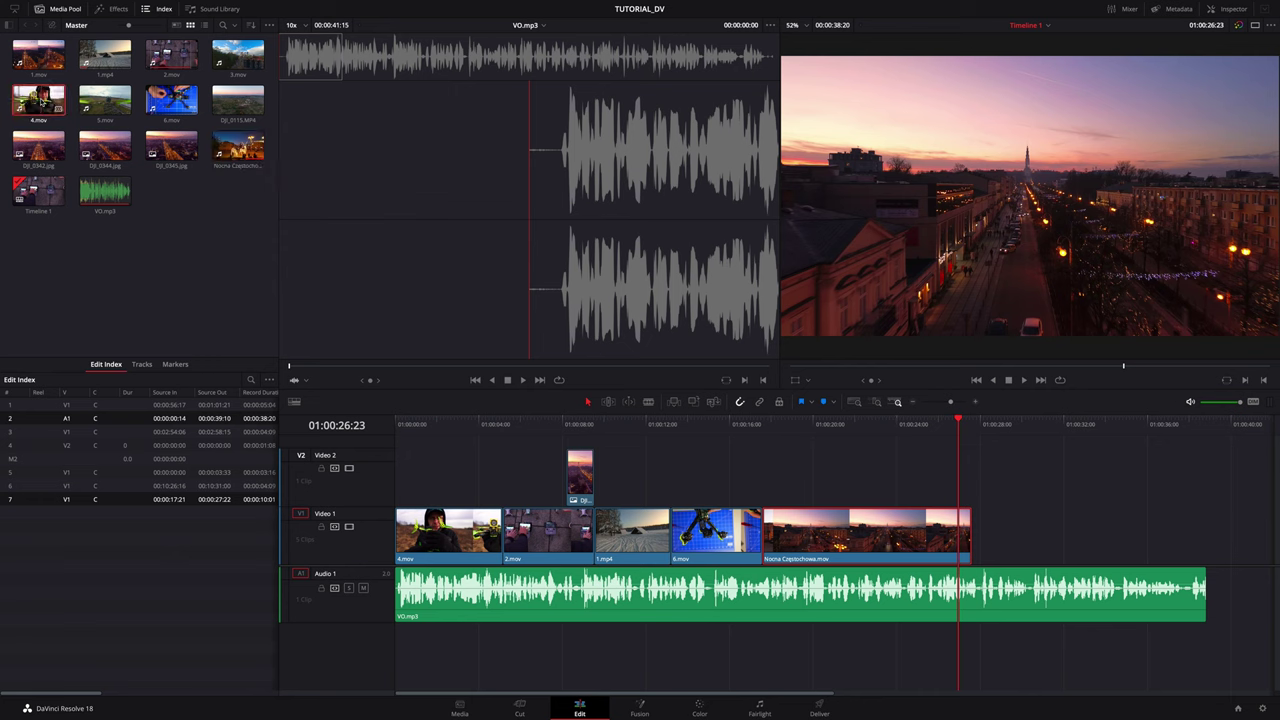
{"action": "double_click", "coordinate": [36, 100]}
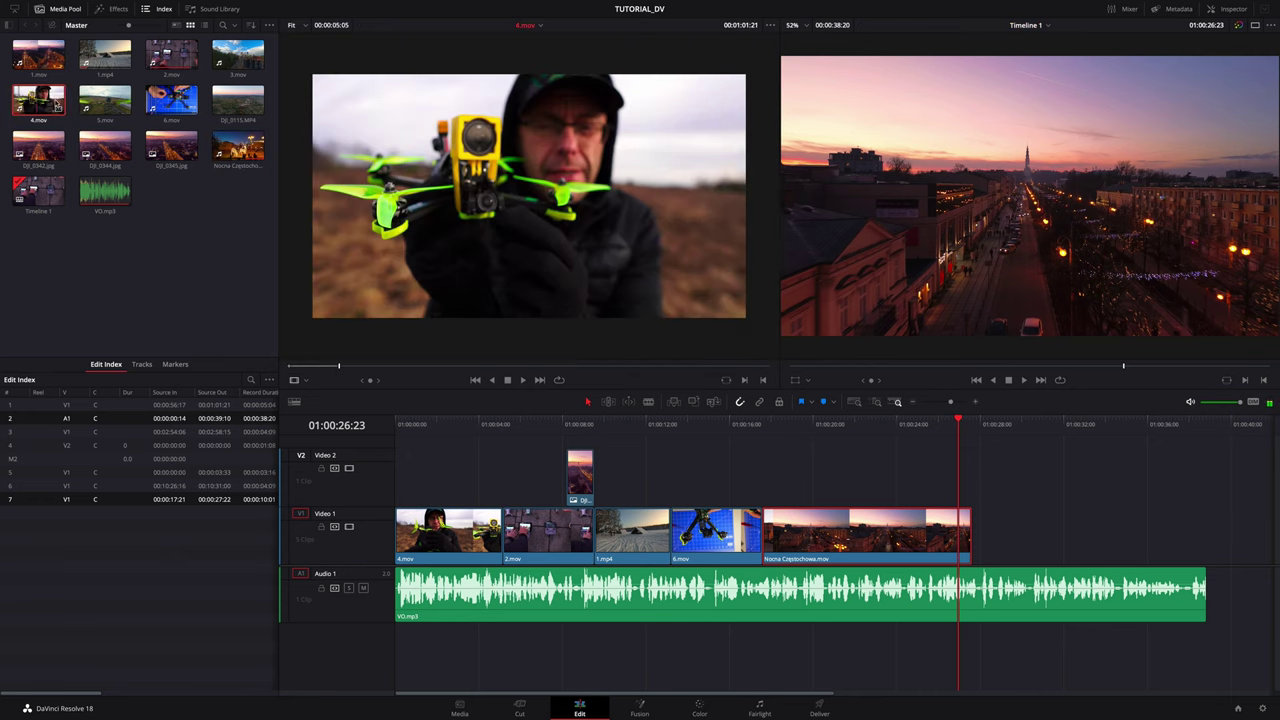
{"action": "left_click_drag", "start_coordinate": [336, 368], "coordinate": [745, 375]}
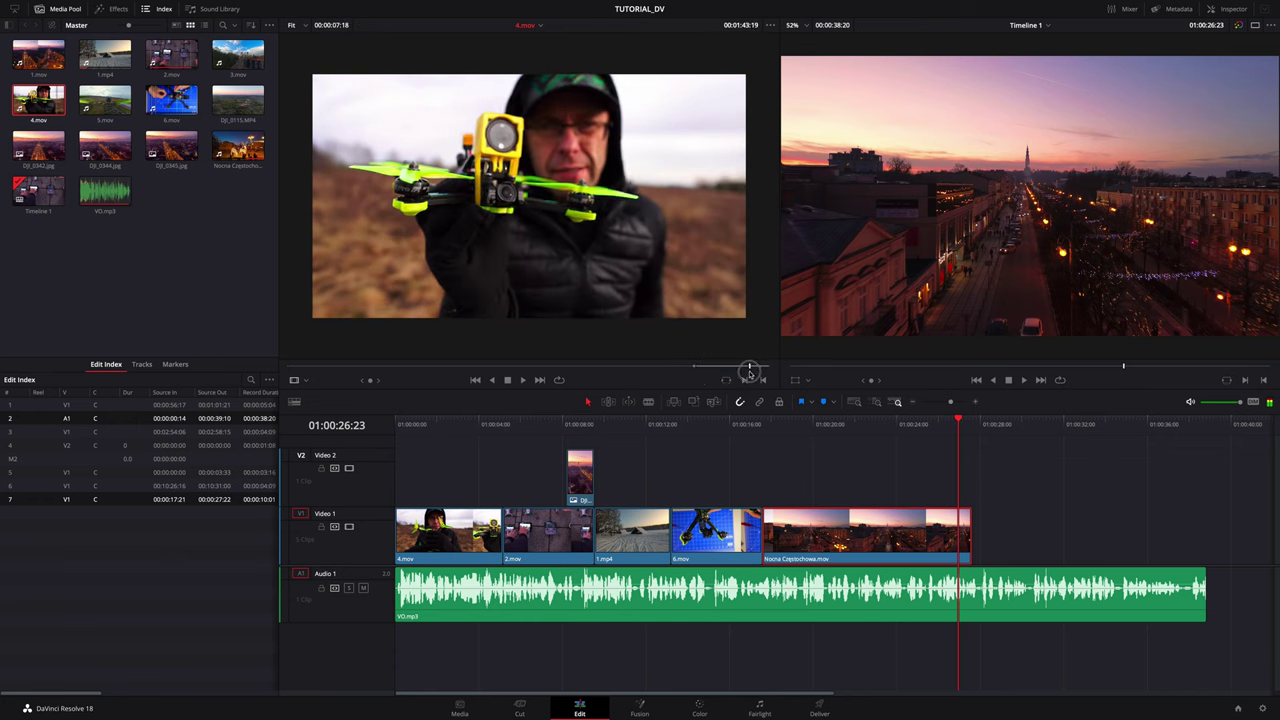
- Overwrite a 4.mov section into the timeline and slide its video left against Nocna Częstochowa.mov
{"action": "mouse_move", "coordinate": [714, 320]}
{"action": "left_mouse_down"}
{"action": "mouse_move", "coordinate": [1133, 252]}
{"action": "mouse_move", "coordinate": [1195, 256]}
{"action": "left_mouse_up"}
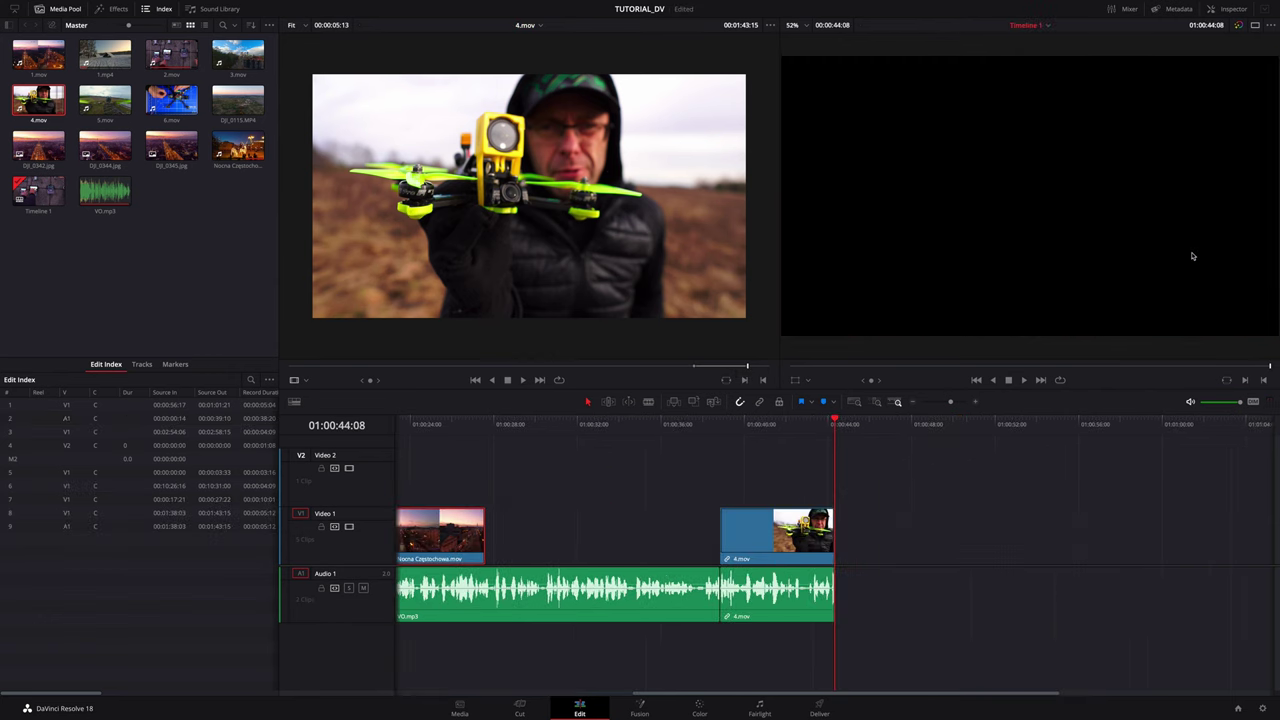
{"action": "left_click_drag", "start_coordinate": [842, 428], "coordinate": [590, 482]}
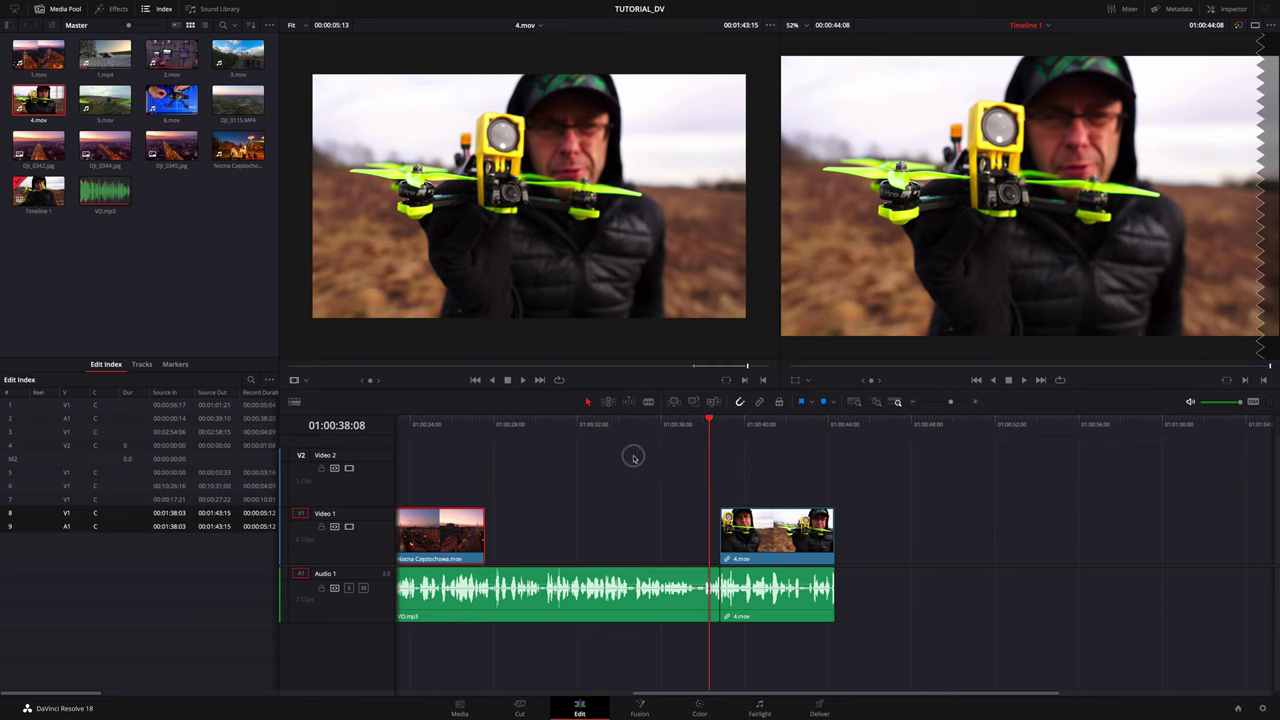
{"action": "mouse_move", "coordinate": [768, 538]}
{"action": "left_mouse_down"}
{"action": "mouse_move", "coordinate": [537, 534]}
{"action": "mouse_move", "coordinate": [548, 541]}
{"action": "left_mouse_up"}
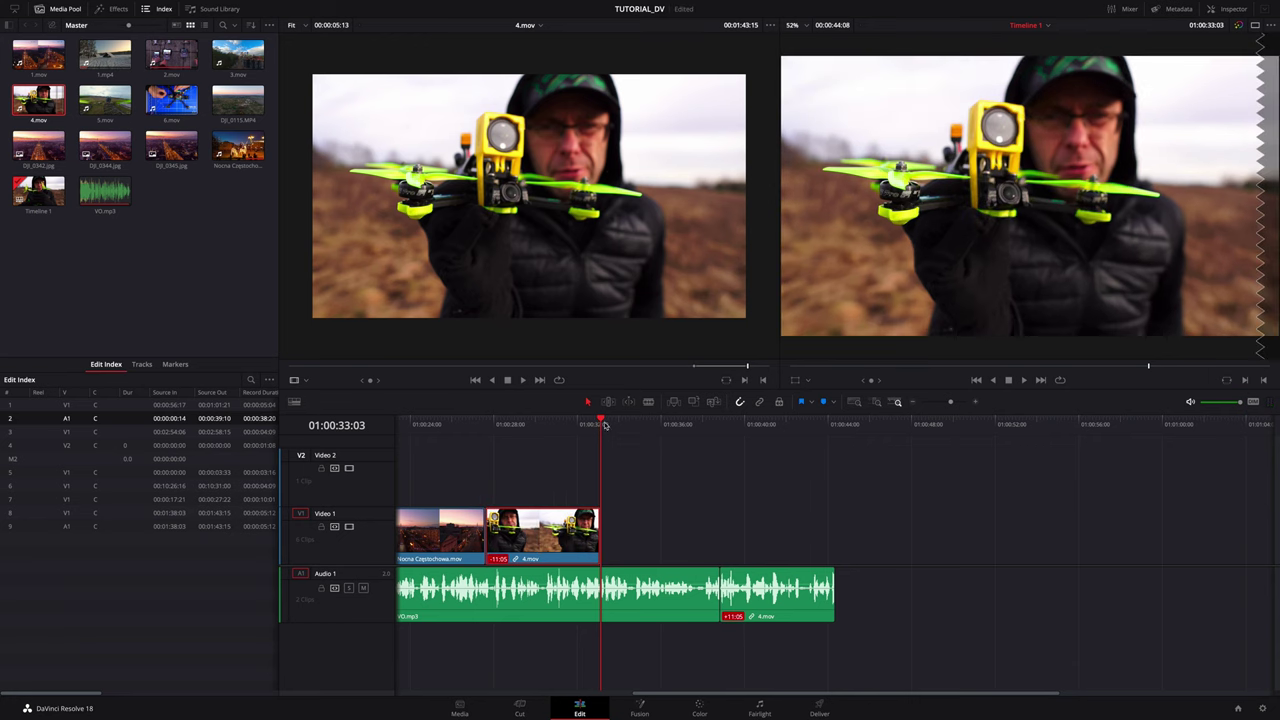
{"action": "mouse_move", "coordinate": [514, 432]}
{"action": "left_mouse_down"}
{"action": "mouse_move", "coordinate": [507, 440]}
{"action": "mouse_move", "coordinate": [630, 463]}
{"action": "mouse_move", "coordinate": [601, 464]}
{"action": "left_mouse_up"}
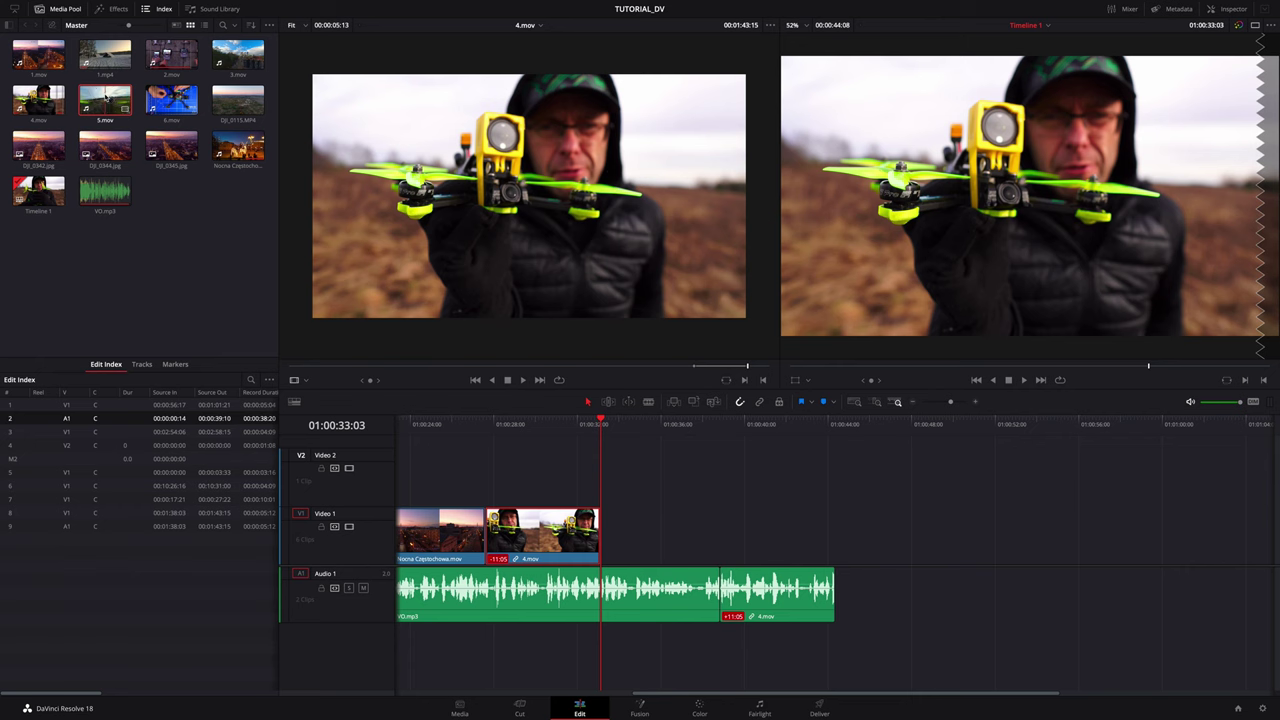
- Load 5.mov in the source viewer and scrub to the aerial farm-silo shot
{"action": "double_click", "coordinate": [106, 97]}
{"action": "left_click_drag", "start_coordinate": [288, 367], "coordinate": [631, 372]}
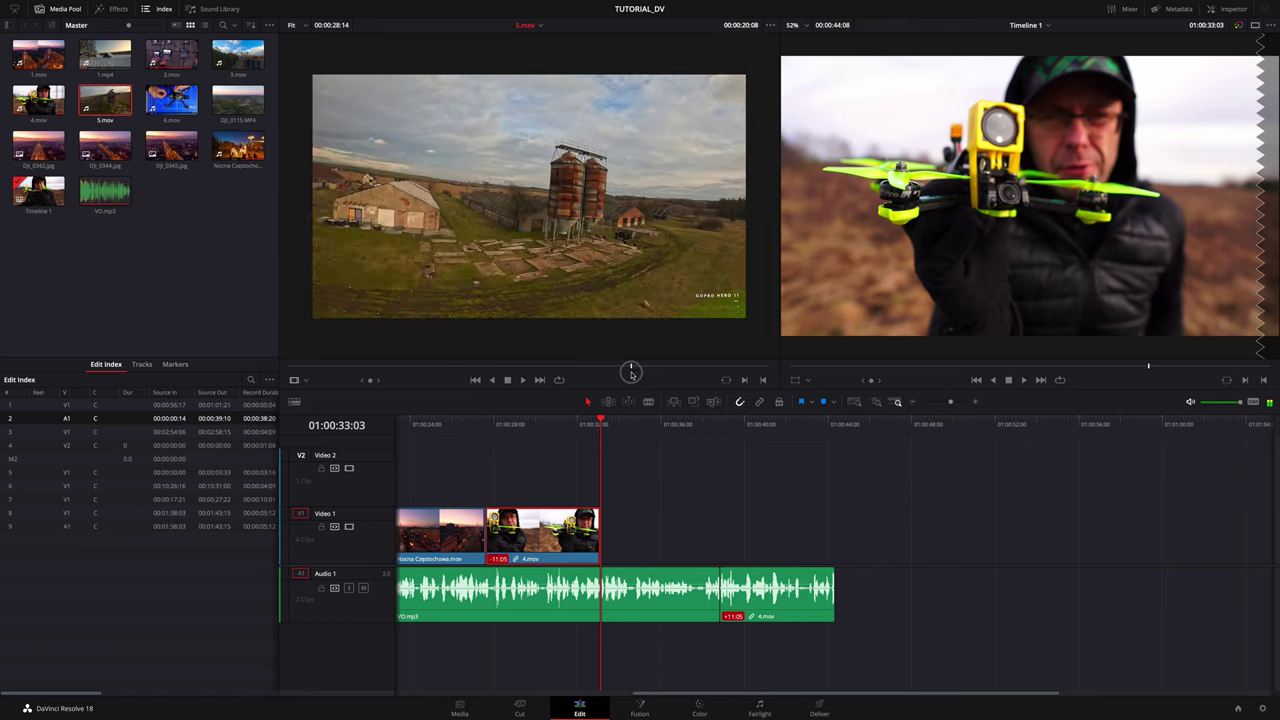
{"action": "left_click_drag", "start_coordinate": [631, 372], "coordinate": [621, 375]}
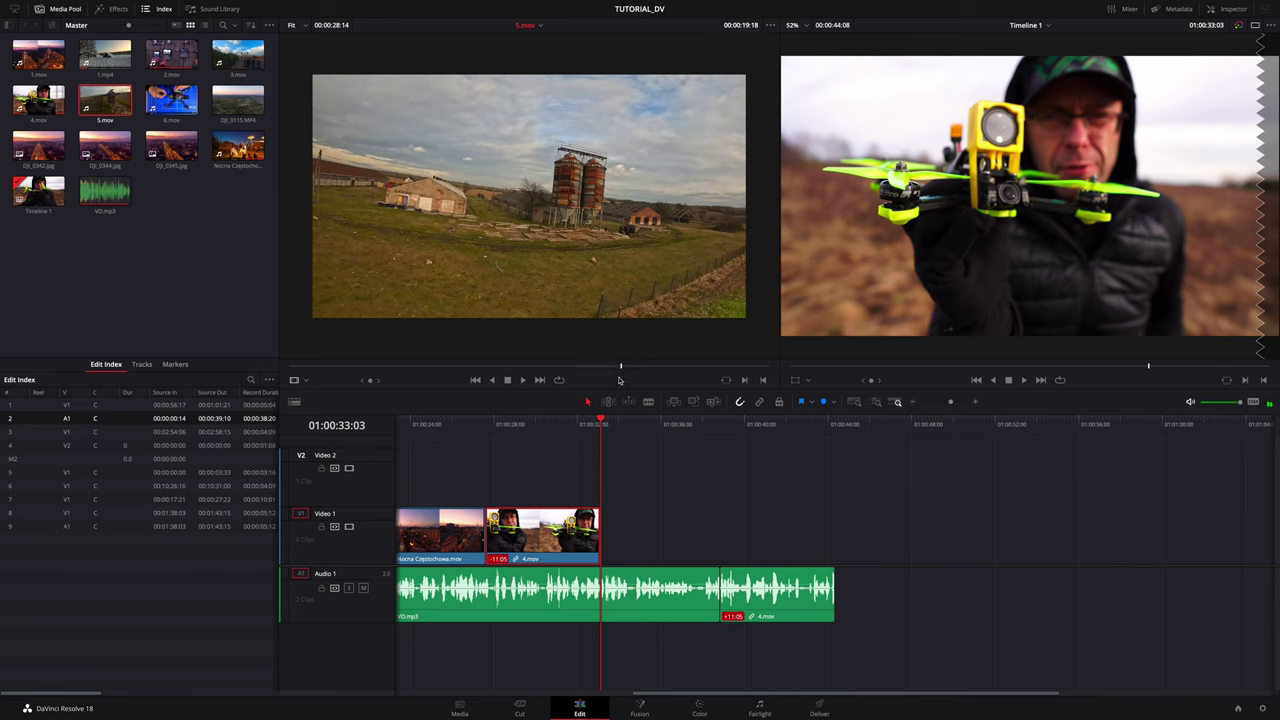
{"action": "left_click_drag", "start_coordinate": [621, 368], "coordinate": [771, 351]}
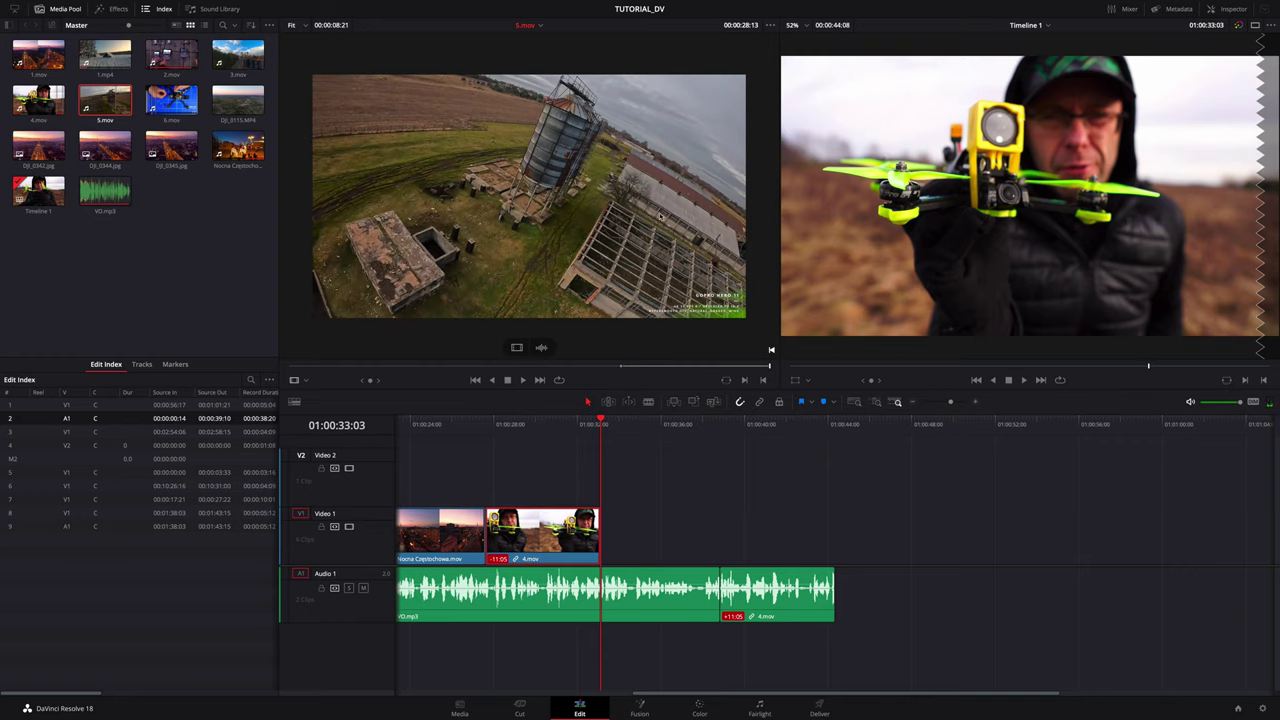
- Append 5.mov, butt it against 4.mov, and delete the 4.mov and 5.mov camera audio
{"action": "key", "text": "shift+F12"}
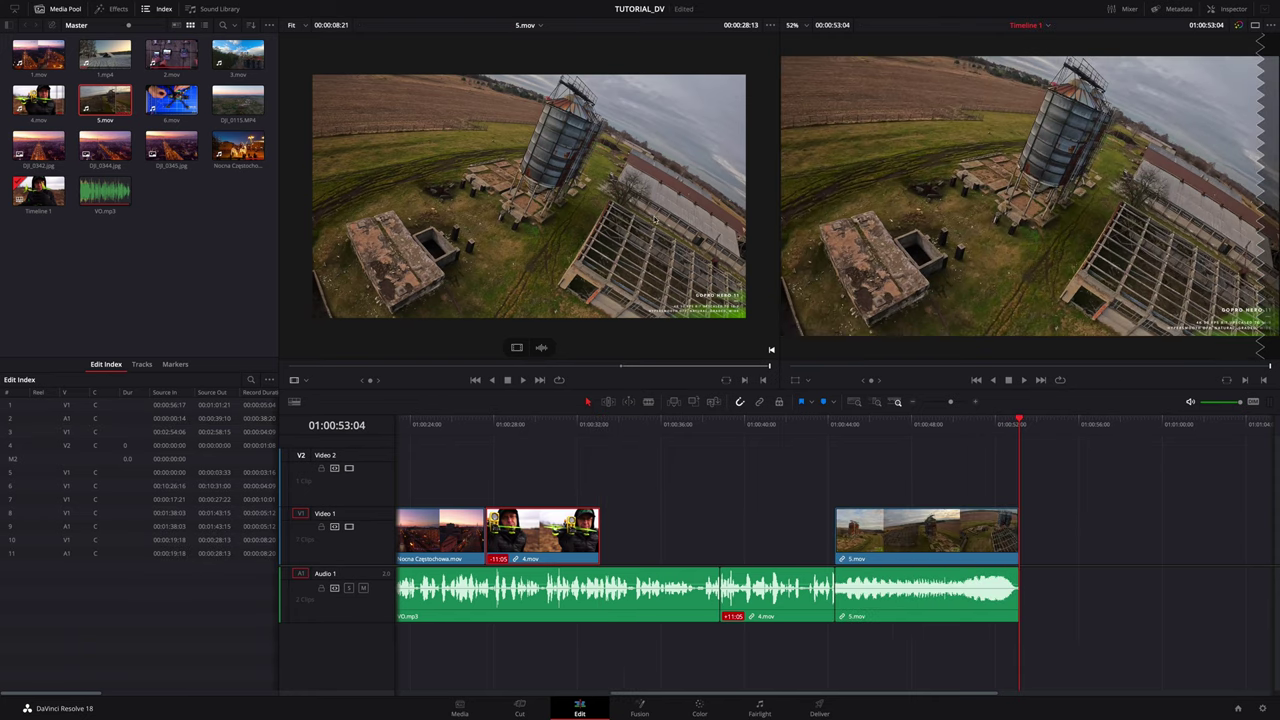
{"action": "left_click_drag", "start_coordinate": [830, 505], "coordinate": [594, 505]}
{"action": "left_click", "coordinate": [945, 600]}
{"action": "key", "text": "Delete"}
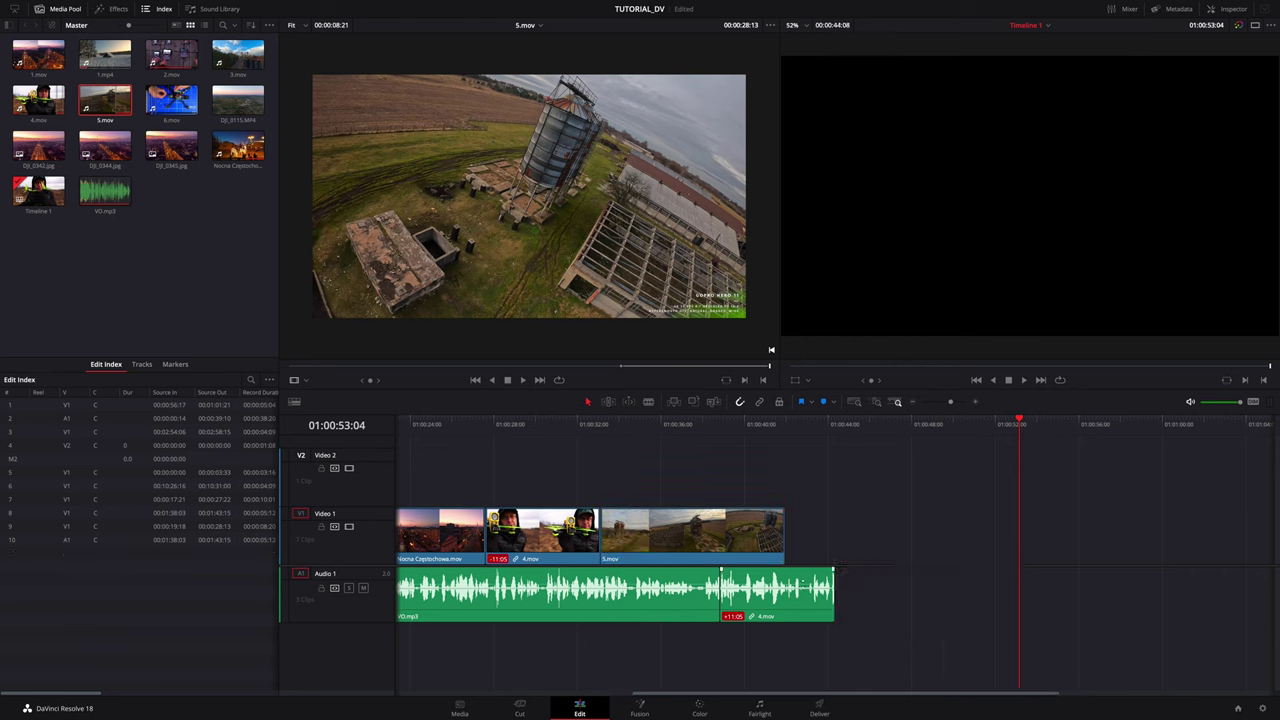
{"action": "key", "text": "Delete"}
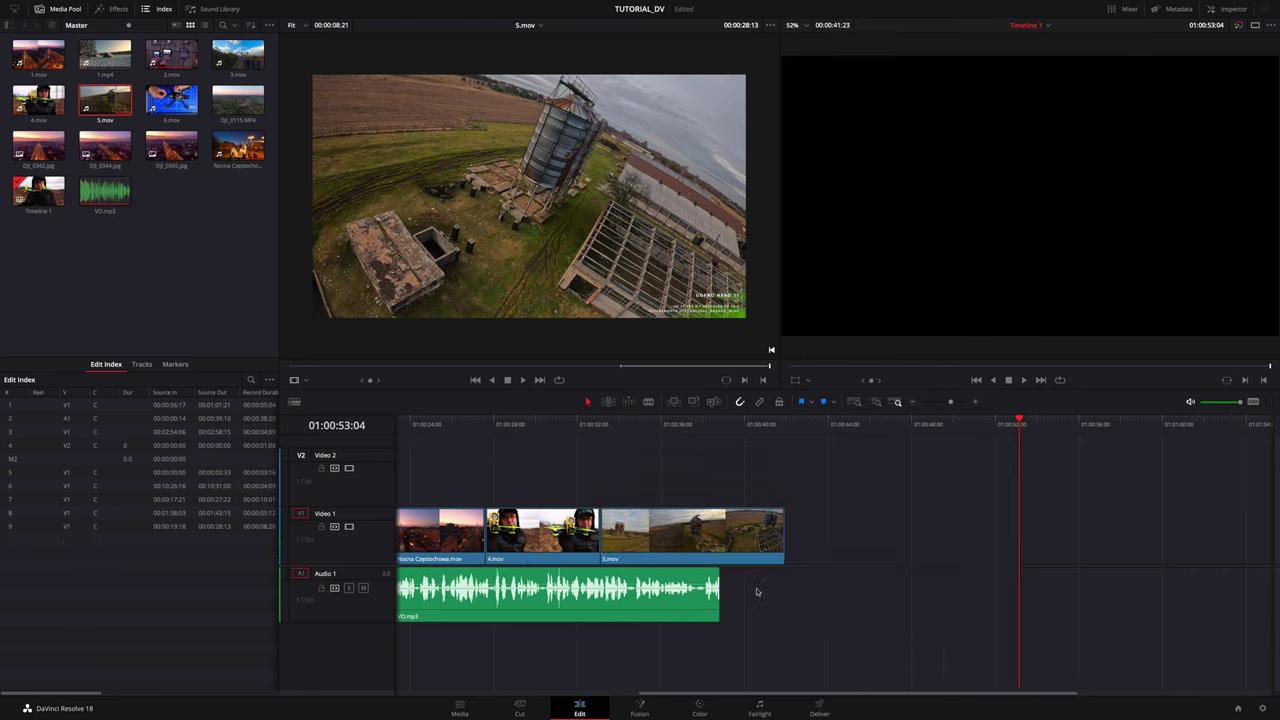
- Extend VO.mp3 and trim 5.mov so both end together at 01:00:41:01
{"action": "left_click_drag", "start_coordinate": [716, 604], "coordinate": [768, 606]}
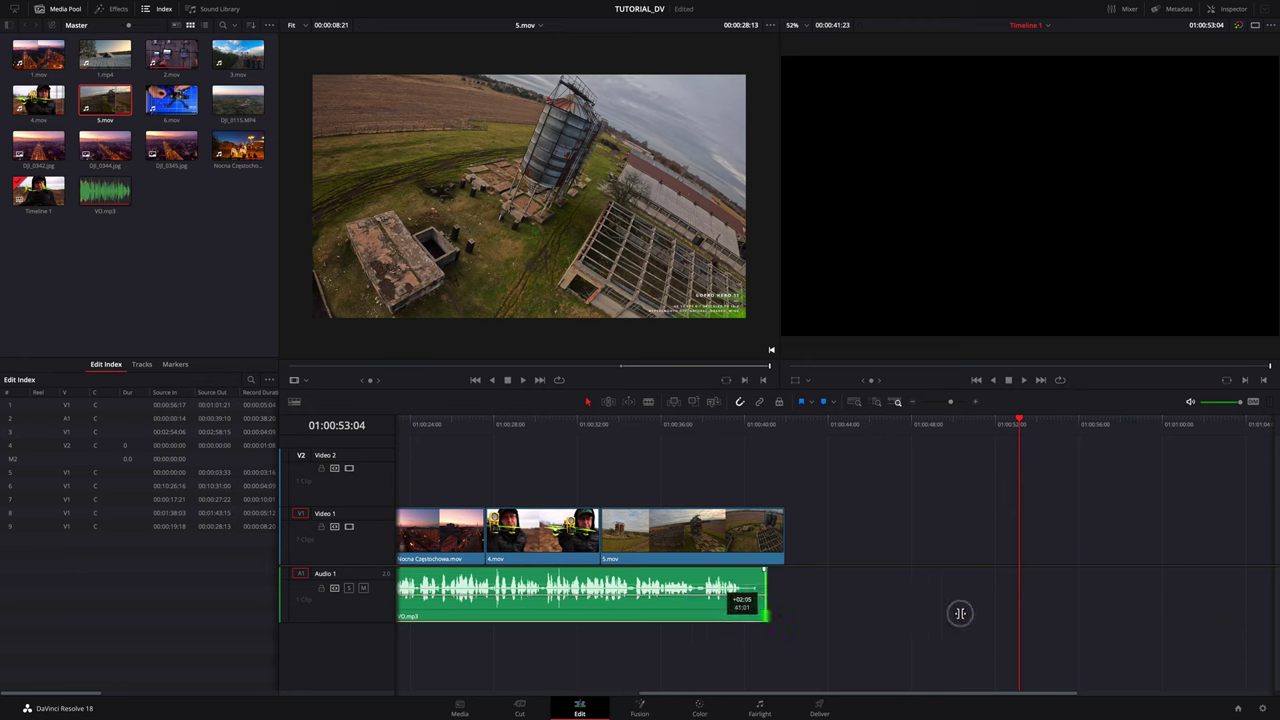
{"action": "left_click_drag", "start_coordinate": [778, 537], "coordinate": [765, 537]}
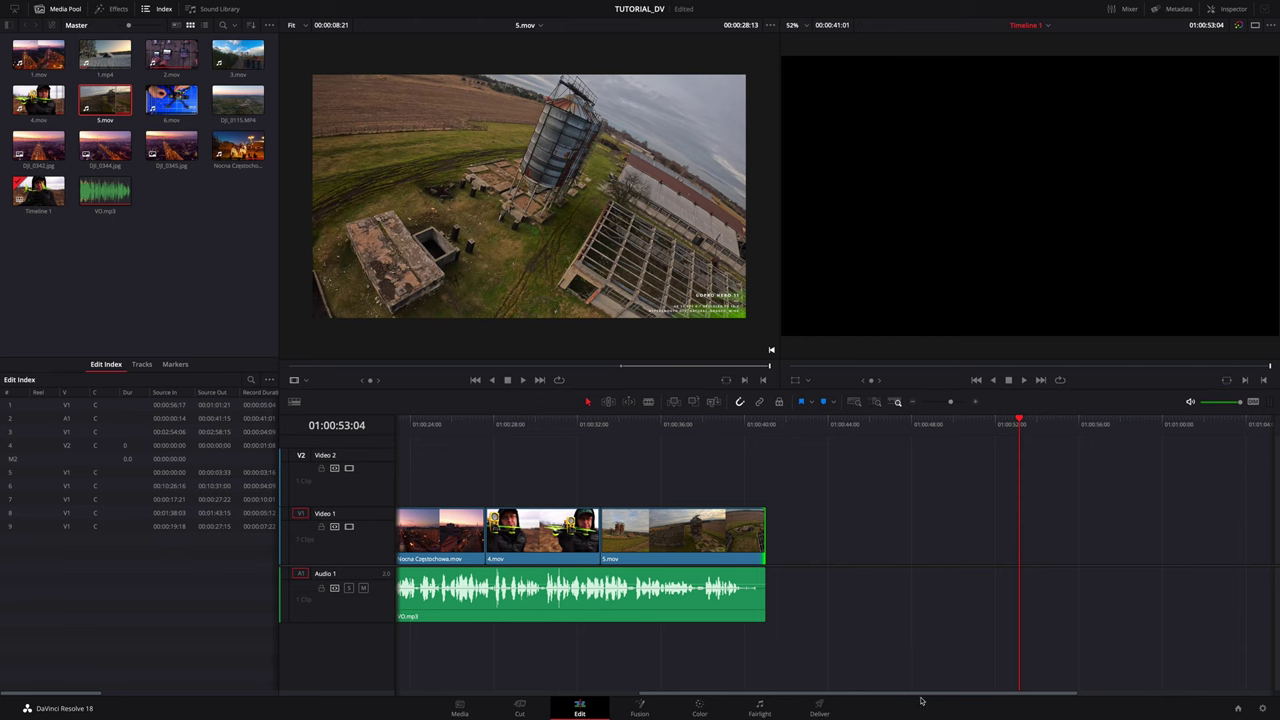
{"action": "left_click_drag", "start_coordinate": [919, 692], "coordinate": [586, 676]}
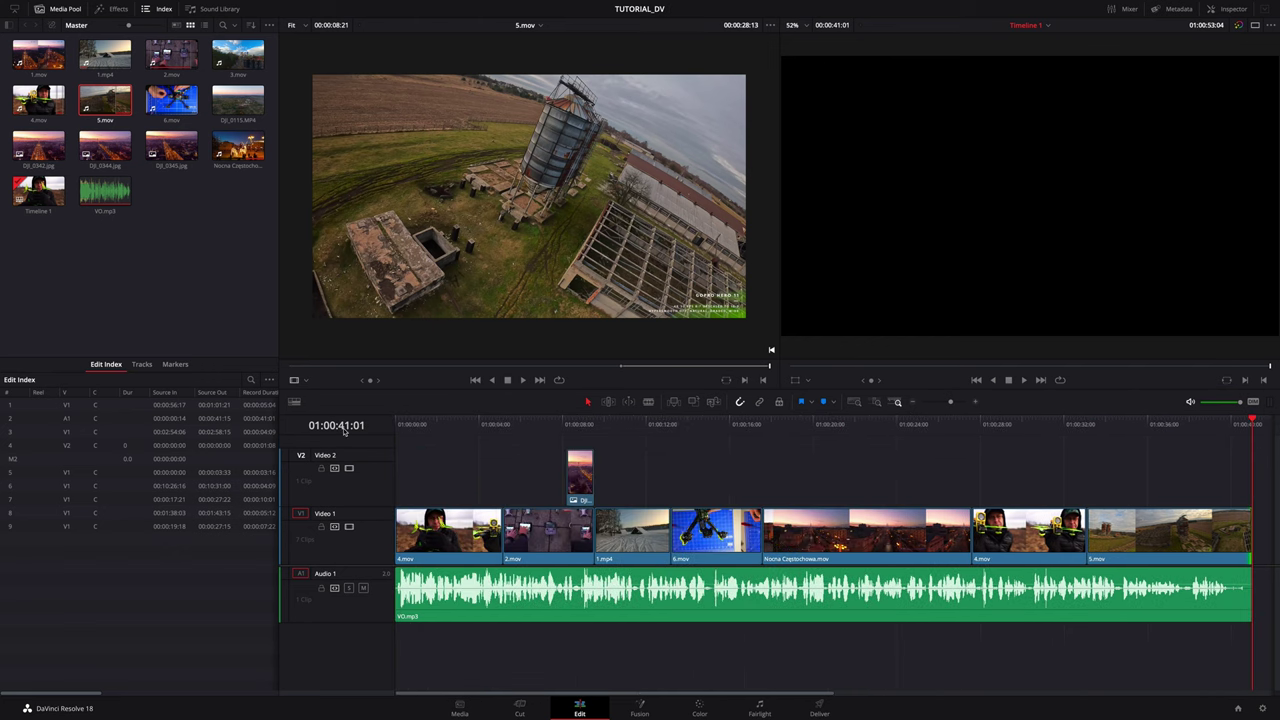
- Load 1.mov into the source viewer and scrub forward through it
{"action": "mouse_move", "coordinate": [1235, 422]}
{"action": "left_mouse_down"}
{"action": "mouse_move", "coordinate": [411, 424]}
{"action": "mouse_move", "coordinate": [808, 484]}
{"action": "mouse_move", "coordinate": [1125, 498]}
{"action": "left_mouse_up"}
{"action": "left_click", "coordinate": [476, 193]}
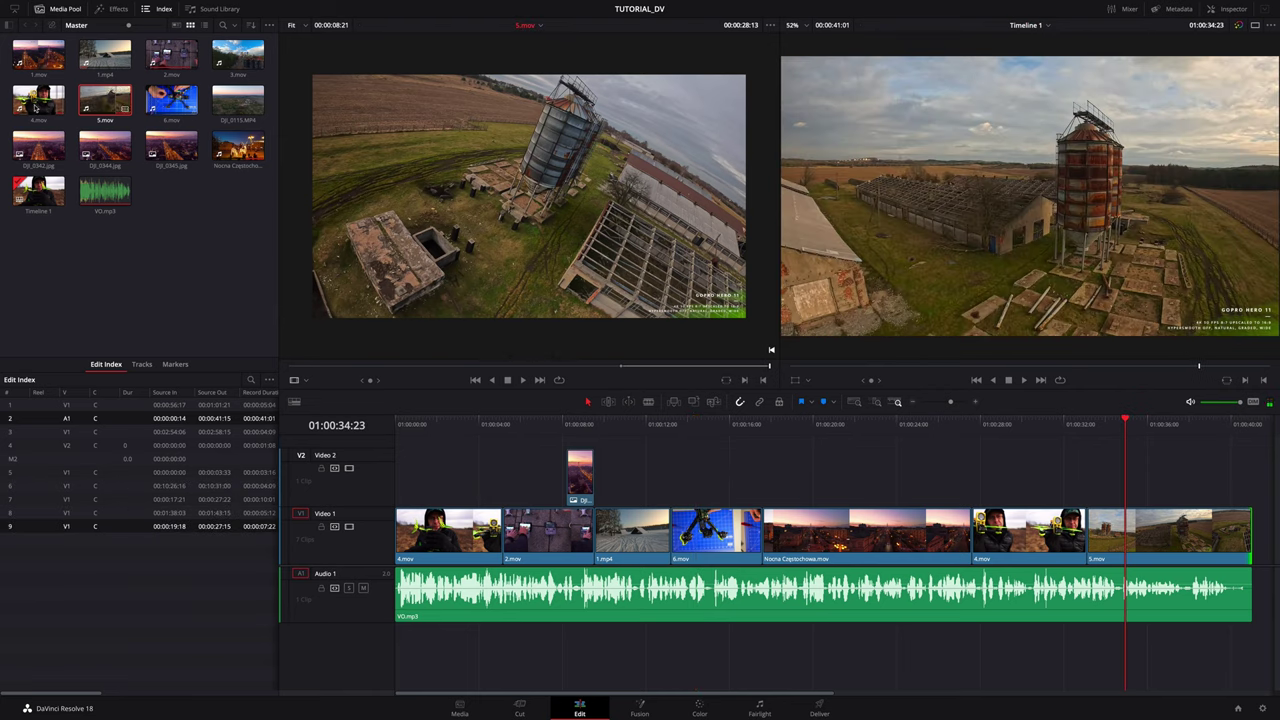
{"action": "double_click", "coordinate": [33, 60]}
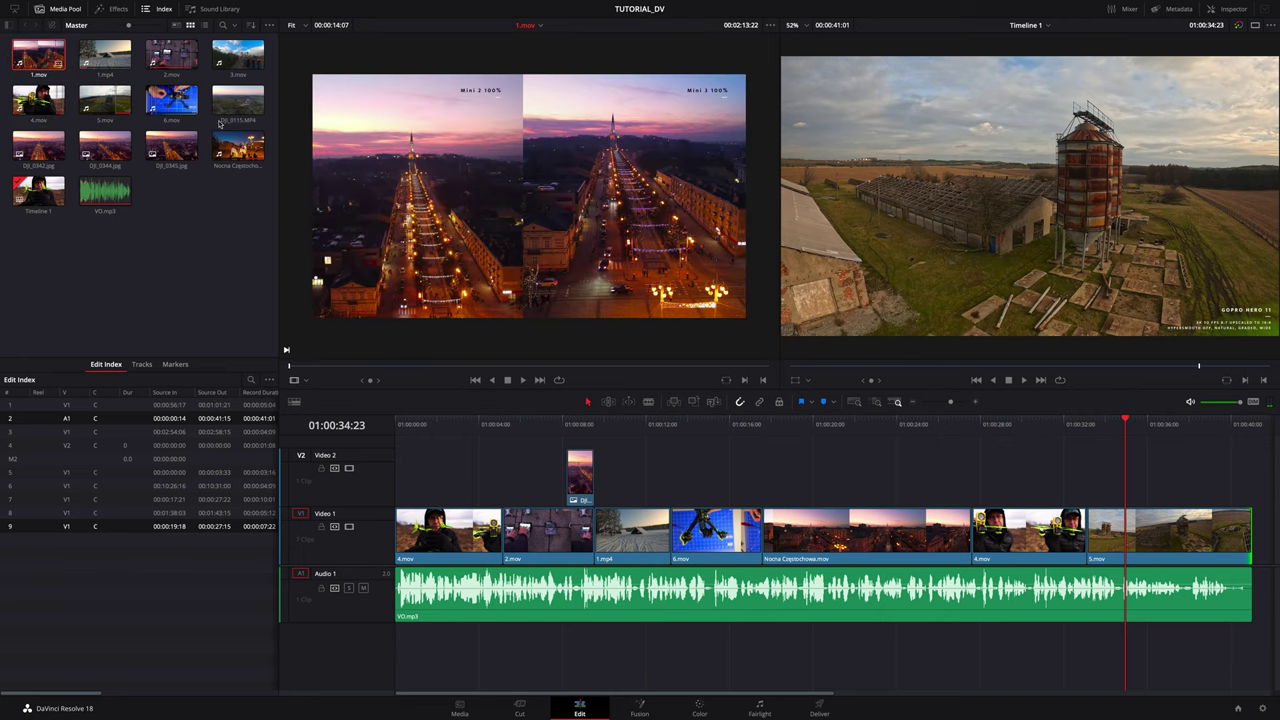
{"action": "left_click_drag", "start_coordinate": [289, 365], "coordinate": [532, 369]}
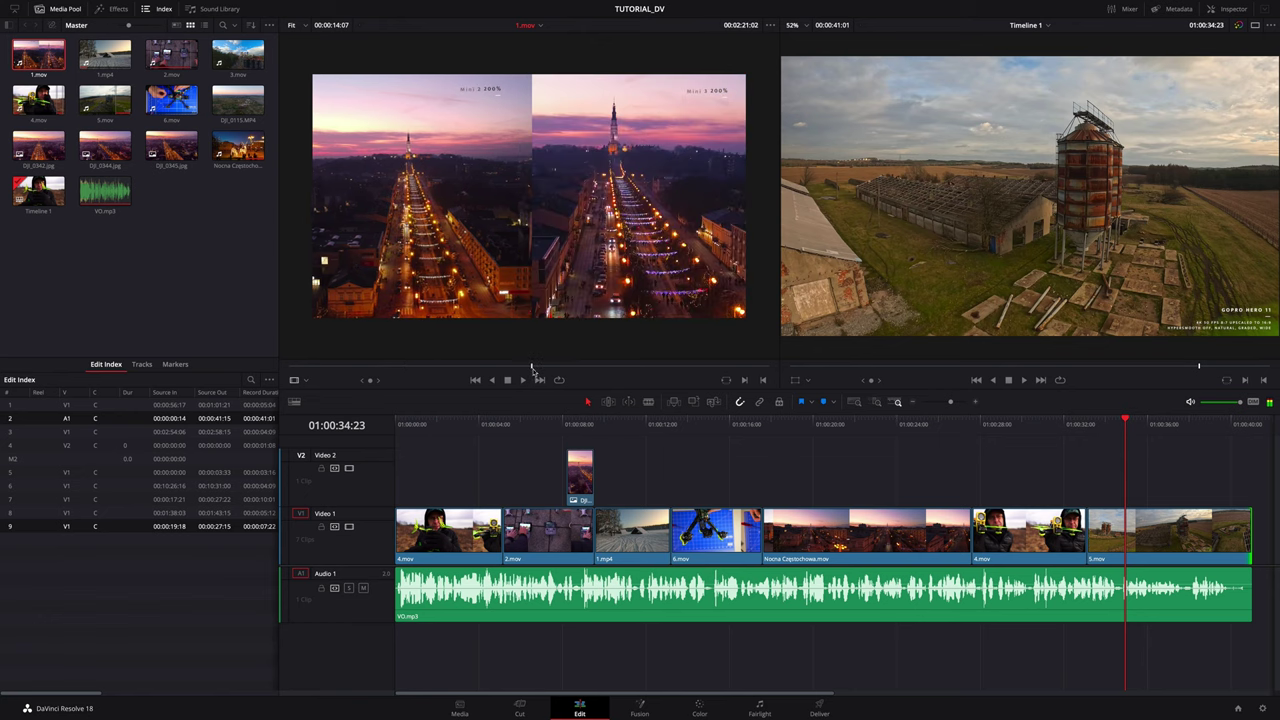
- Adjust the timeline zoom and park the playhead at the 6.mov / Nocna Częstochowa.mov cut
{"action": "left_click", "coordinate": [914, 404]}
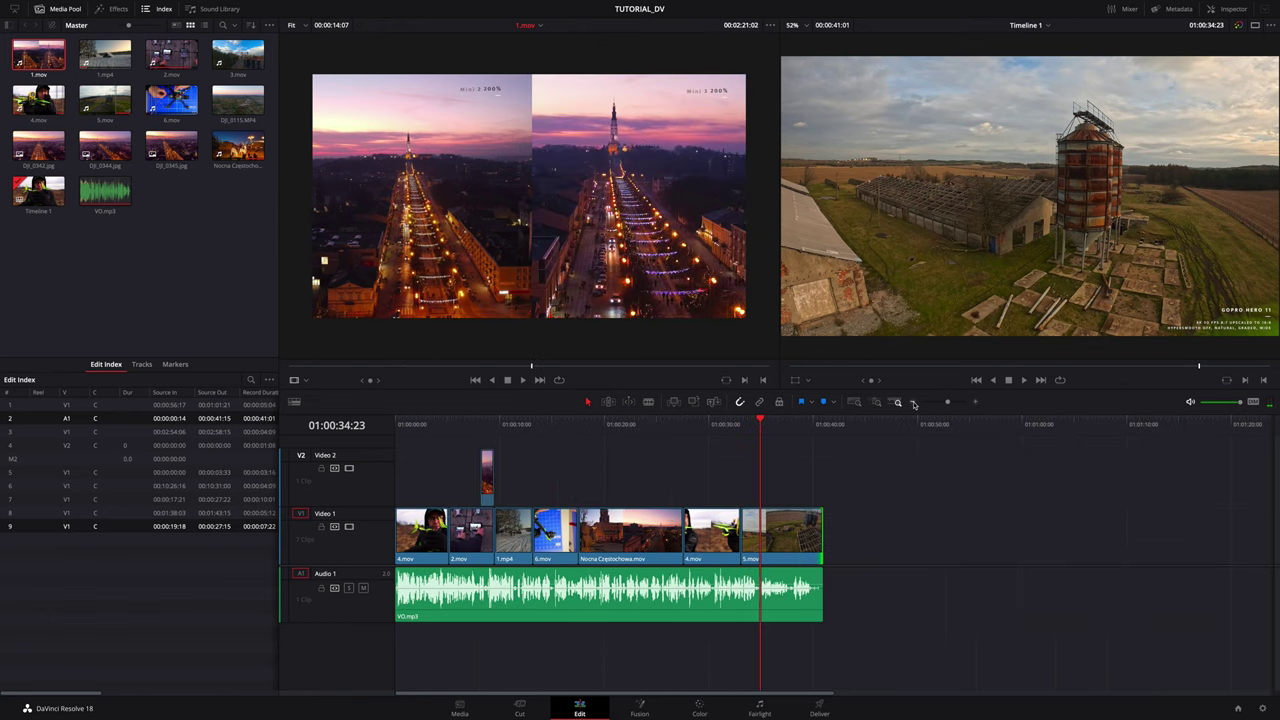
{"action": "left_click", "coordinate": [976, 402]}
{"action": "scroll", "coordinate": [457, 686], "scroll_direction": "left", "scroll_amount": 5}
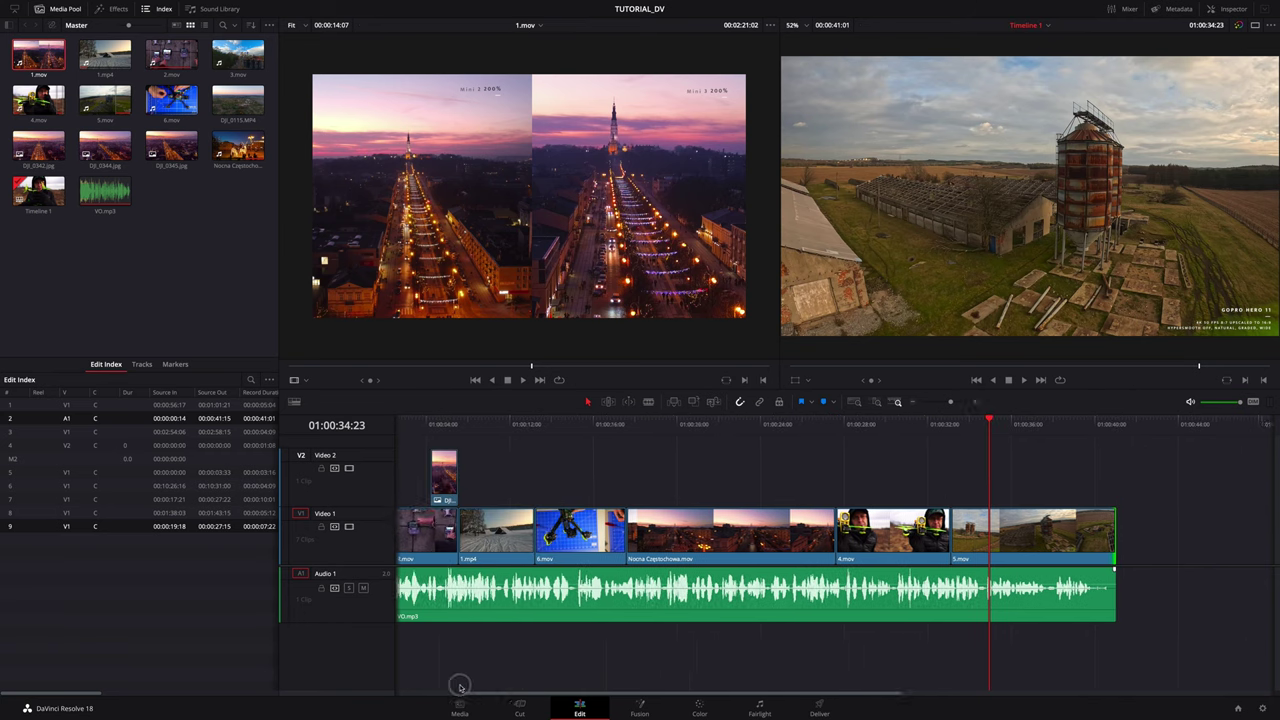
{"action": "mouse_move", "coordinate": [1122, 443]}
{"action": "left_mouse_down"}
{"action": "mouse_move", "coordinate": [489, 463]}
{"action": "mouse_move", "coordinate": [485, 475]}
{"action": "mouse_move", "coordinate": [680, 461]}
{"action": "left_mouse_up"}
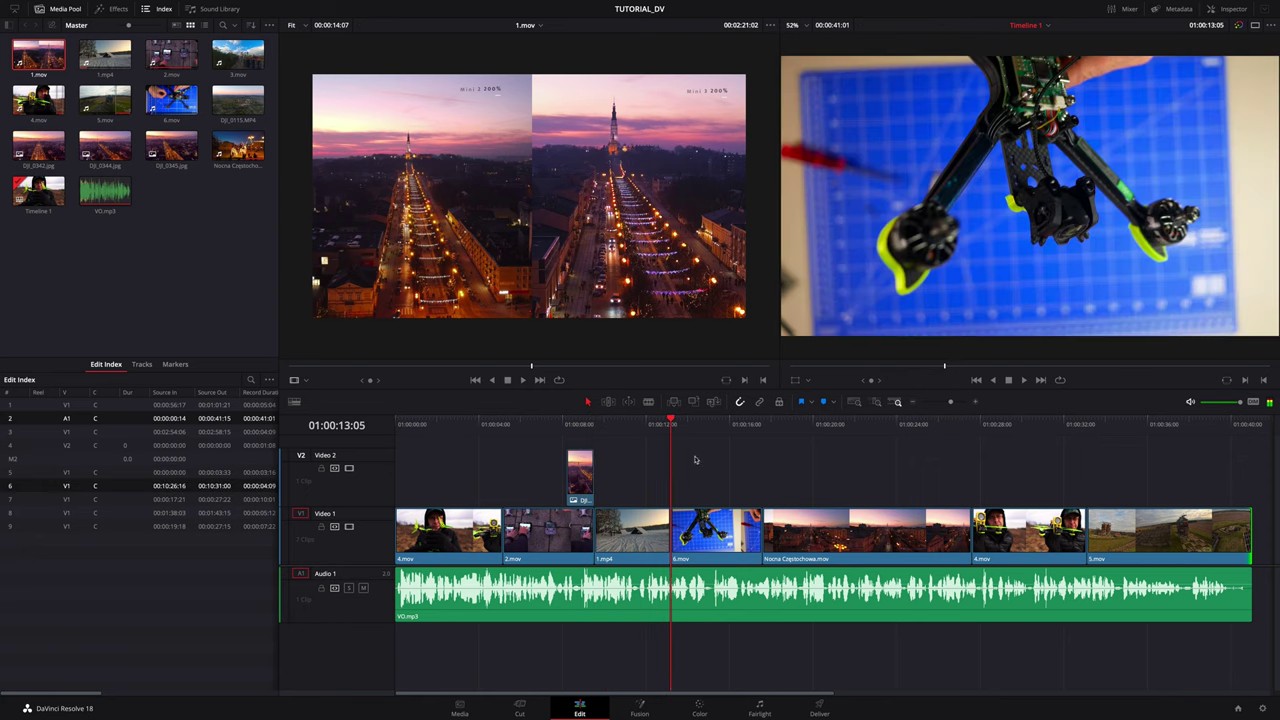
{"action": "left_click_drag", "start_coordinate": [675, 423], "coordinate": [763, 430]}
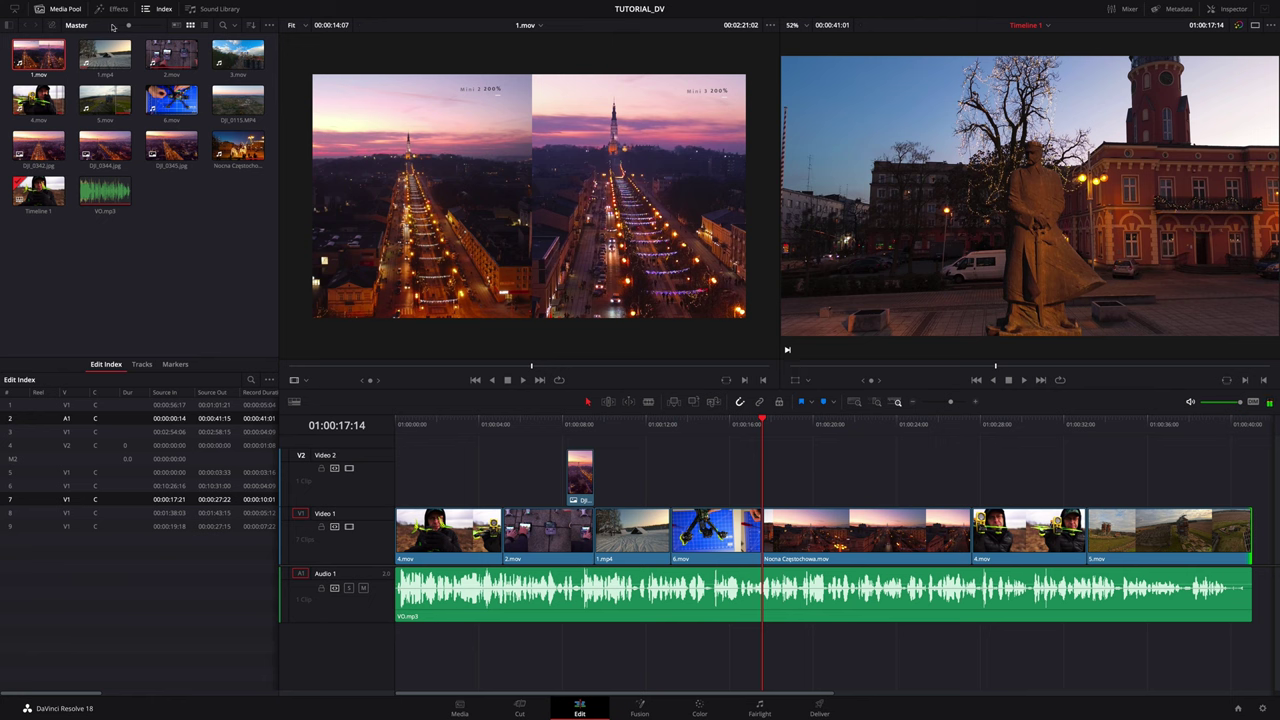
- Add a Blur Dissolve transition at the 6.mov / Nocna Częstochowa.mov cut
{"action": "left_click", "coordinate": [118, 11]}
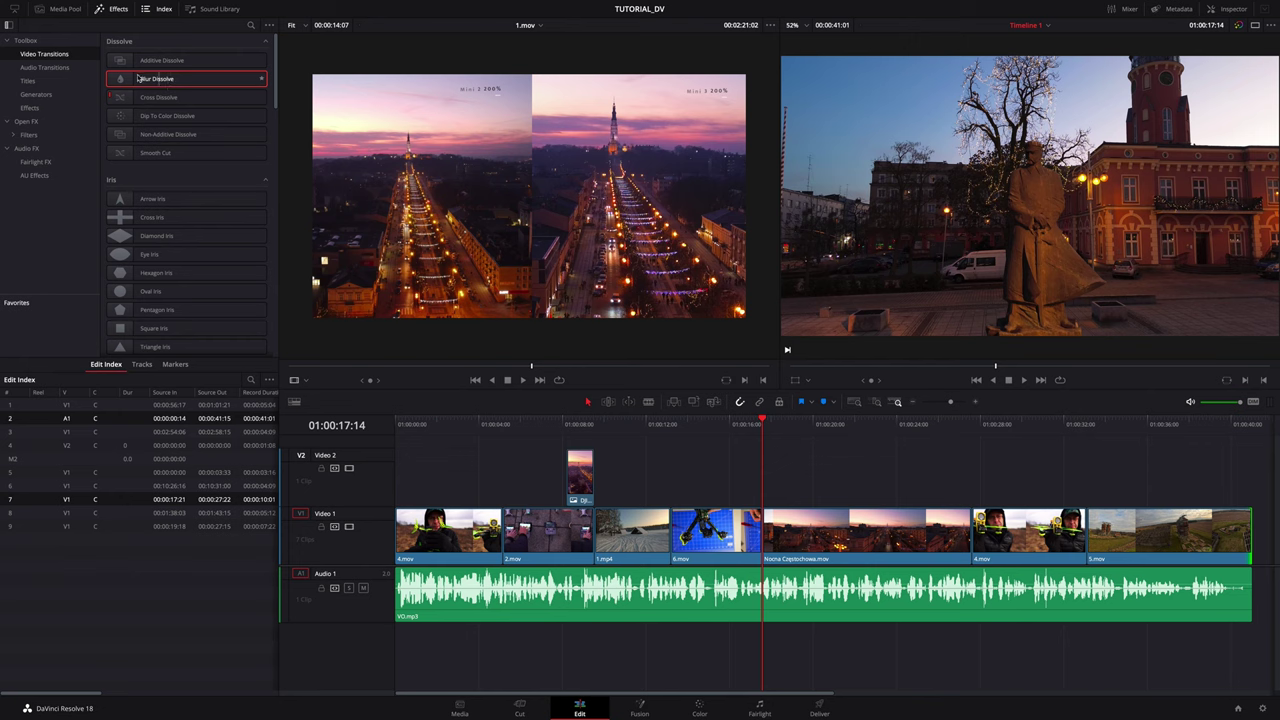
{"action": "double_click", "coordinate": [160, 80]}
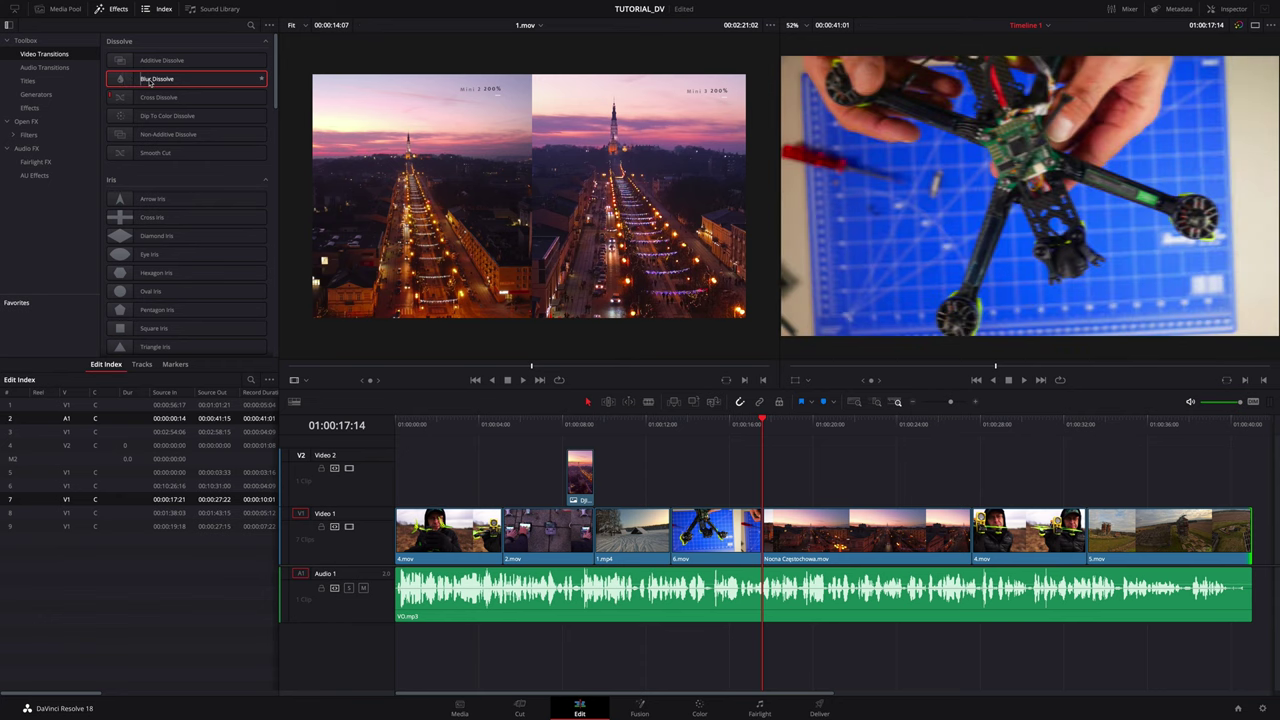
{"action": "left_click_drag", "start_coordinate": [153, 84], "coordinate": [766, 542]}
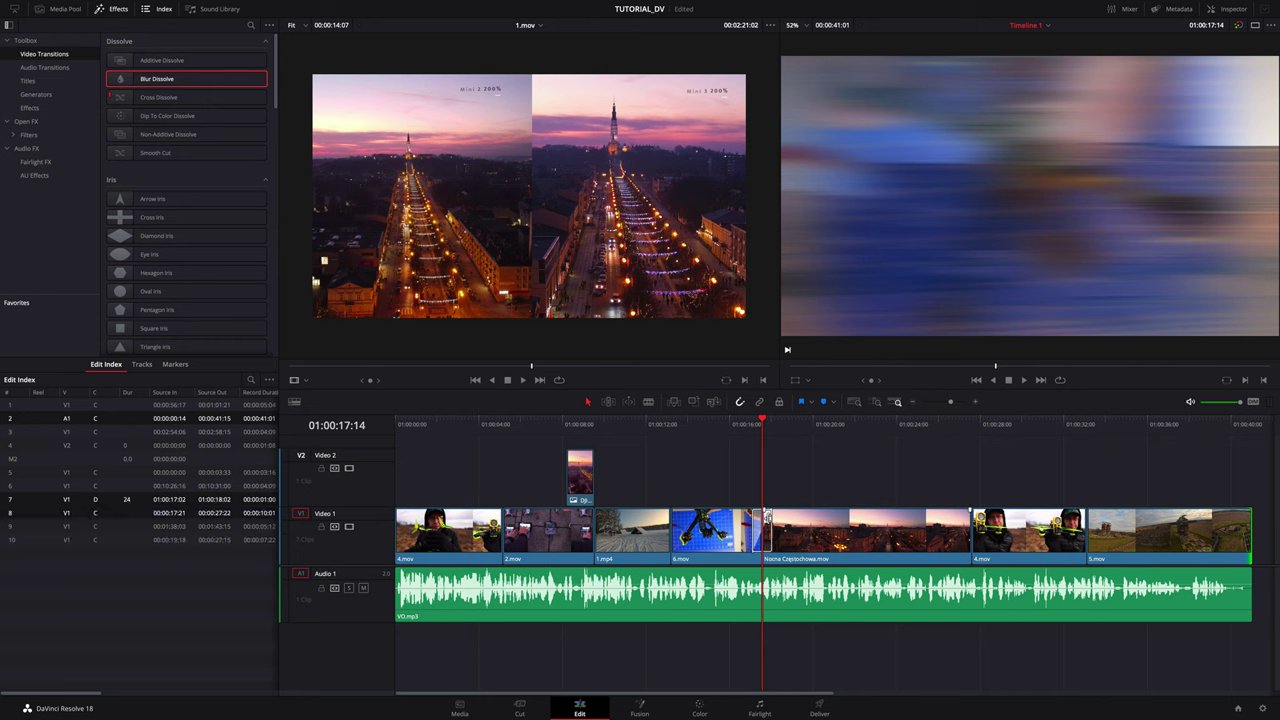
- Play back the Blur Dissolve, then select Nocna Częstochowa.mov and show its Inspector
{"action": "left_click", "coordinate": [755, 527]}
{"action": "left_click_drag", "start_coordinate": [758, 424], "coordinate": [723, 428]}
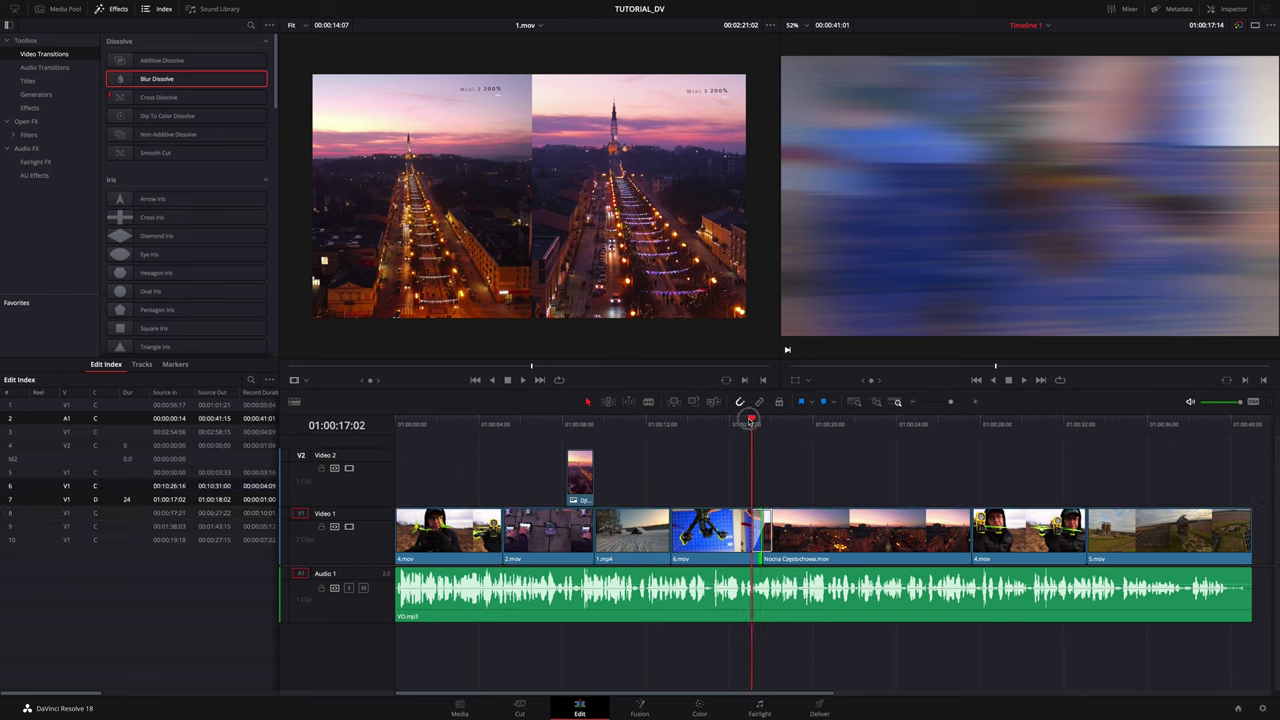
{"action": "key", "text": "space"}
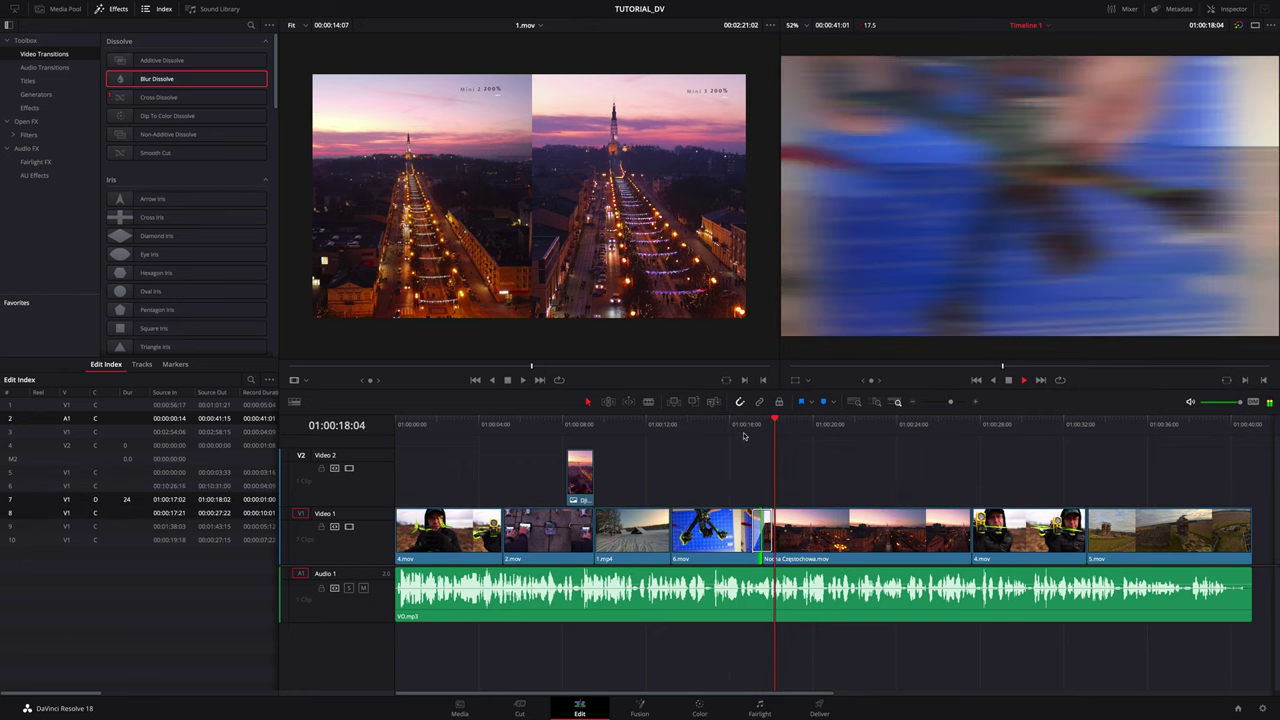
{"action": "key", "text": "space"}
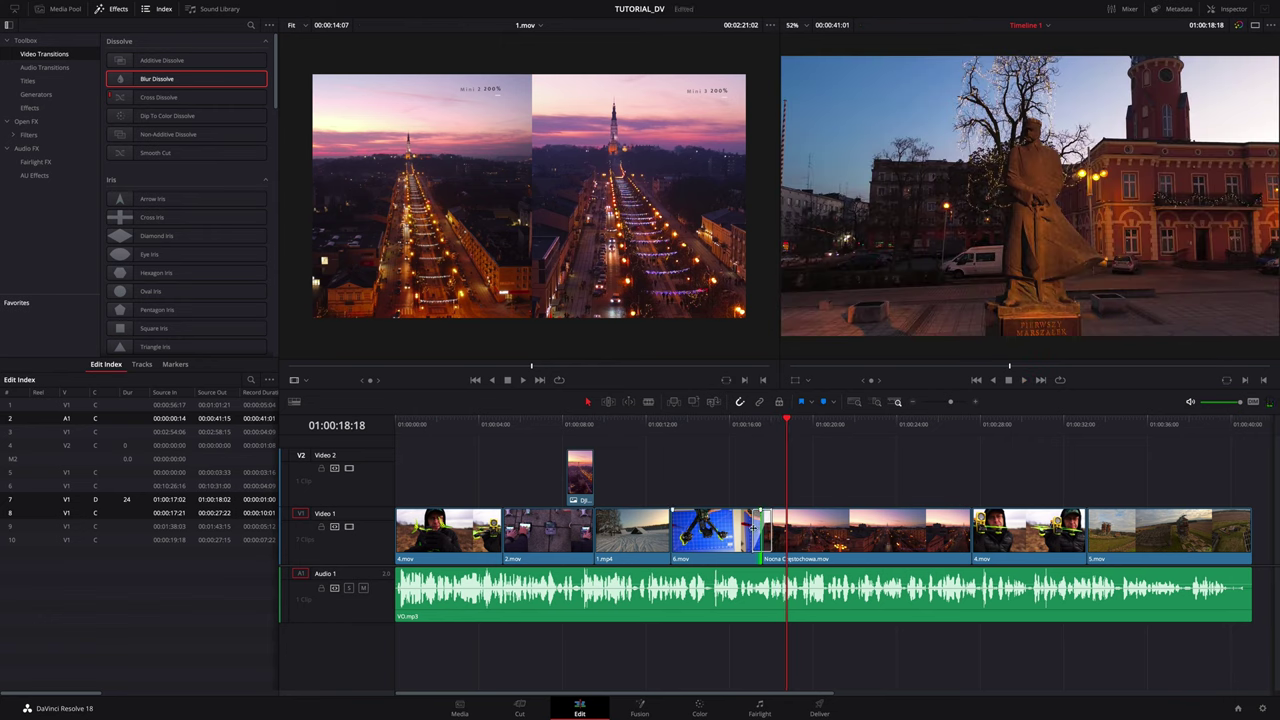
{"action": "left_click_drag", "start_coordinate": [774, 425], "coordinate": [762, 427]}
{"action": "left_click", "coordinate": [812, 536]}
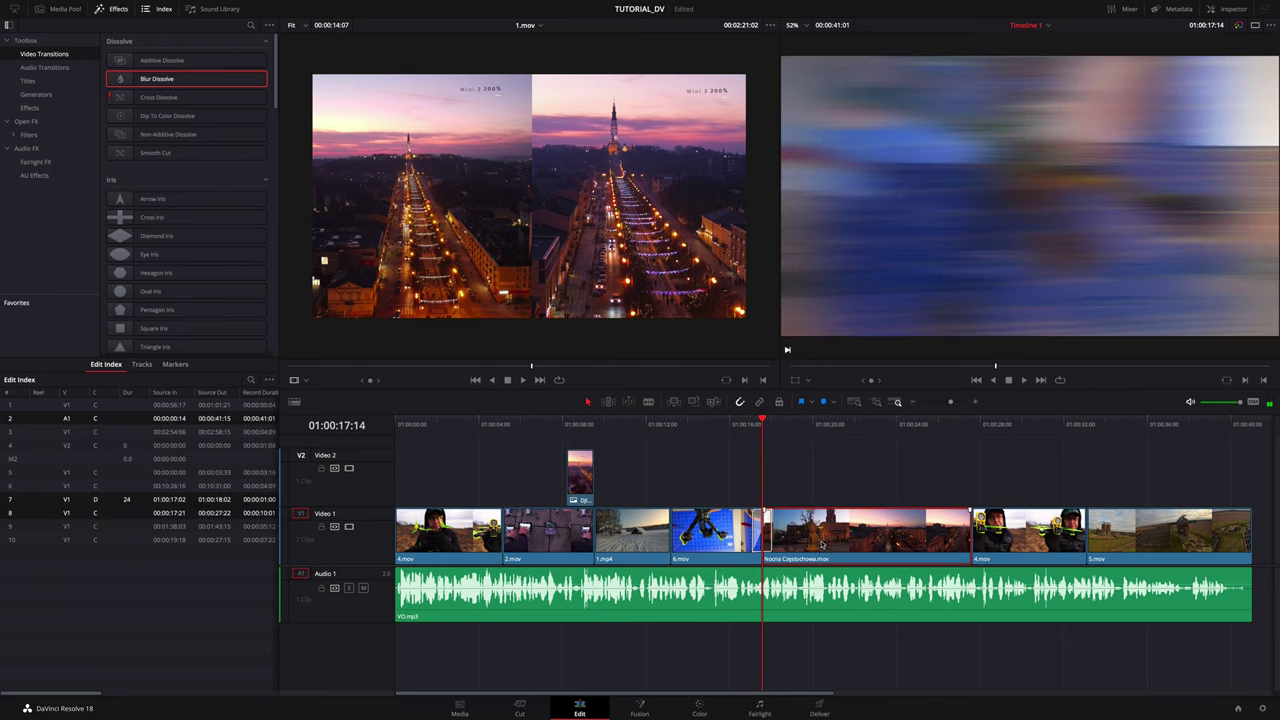
{"action": "left_click", "coordinate": [1236, 10]}
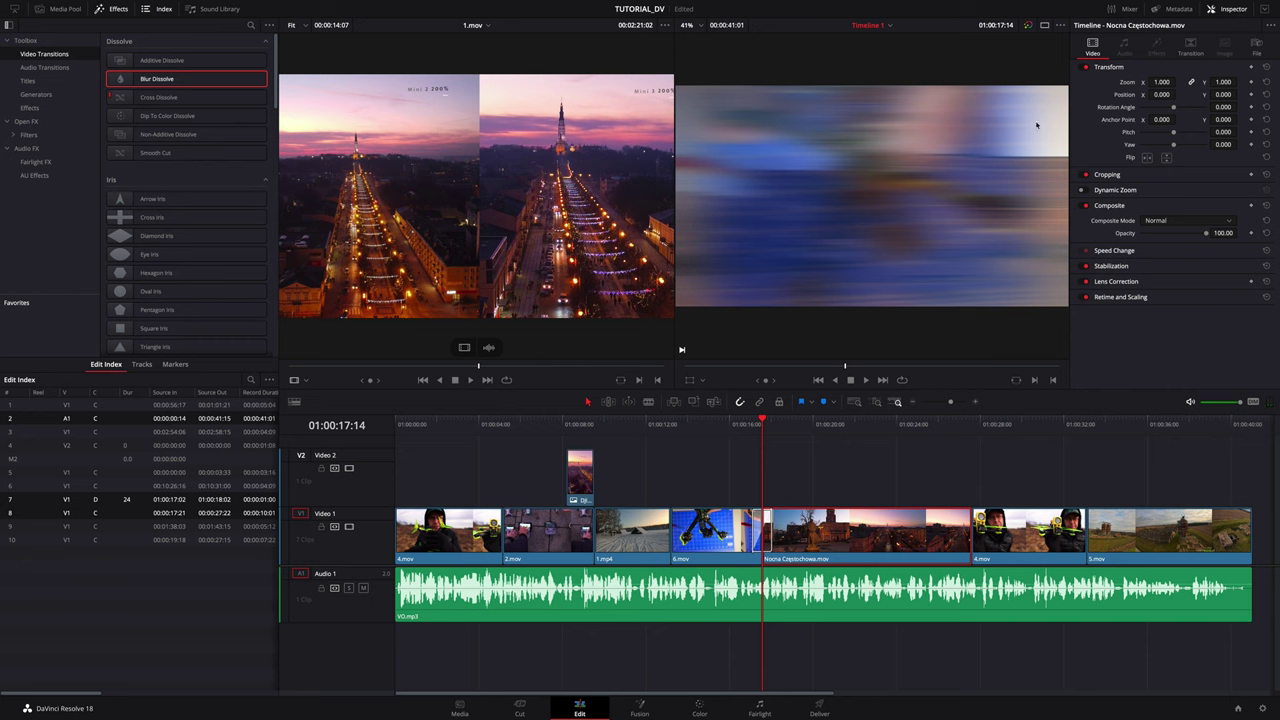
- Try a larger zoom and sideways shift on Nocna Częstochowa.mov, then restore zoom 1.000 and position
{"action": "left_click_drag", "start_coordinate": [765, 432], "coordinate": [842, 432]}
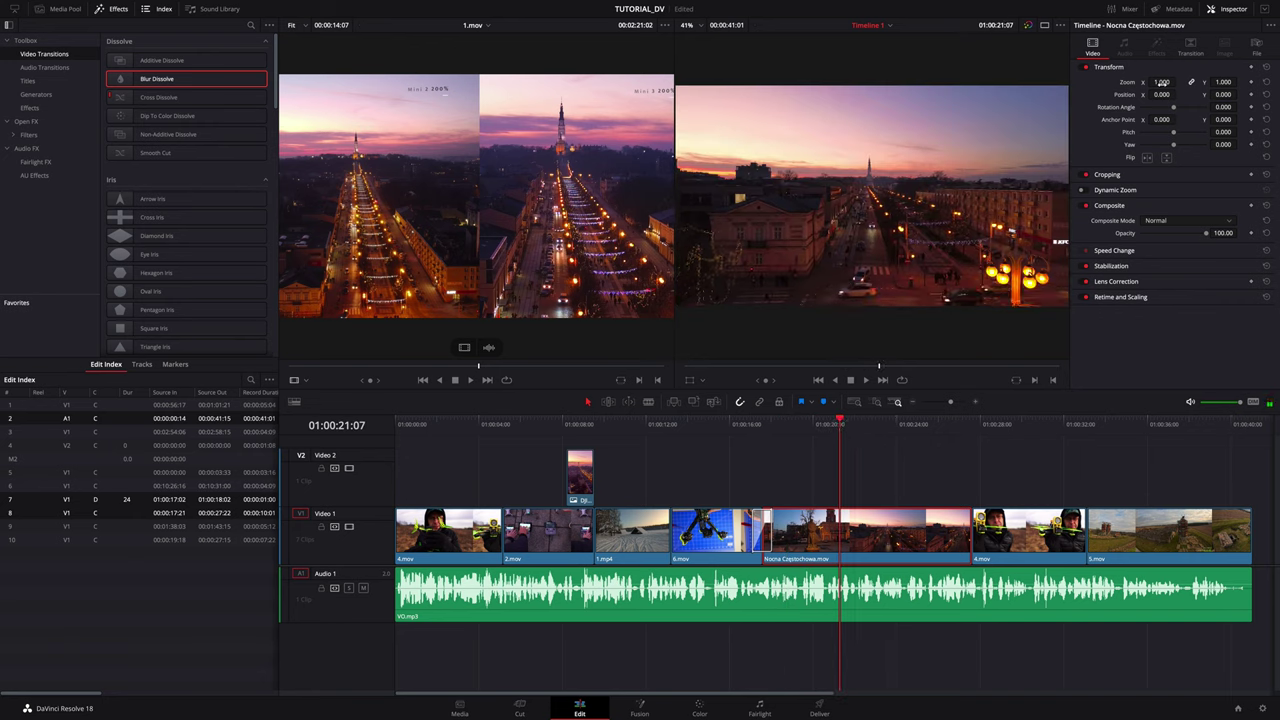
{"action": "left_click_drag", "start_coordinate": [1162, 82], "coordinate": [1200, 83]}
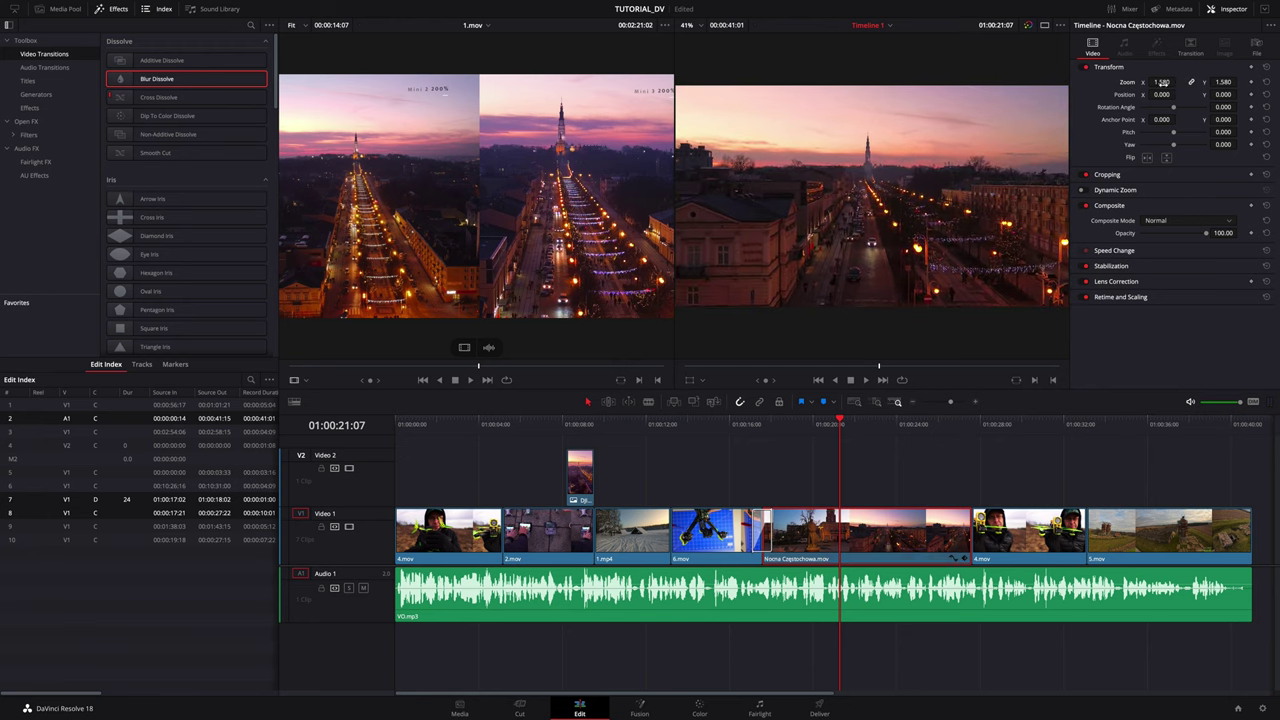
{"action": "left_click", "coordinate": [1266, 84]}
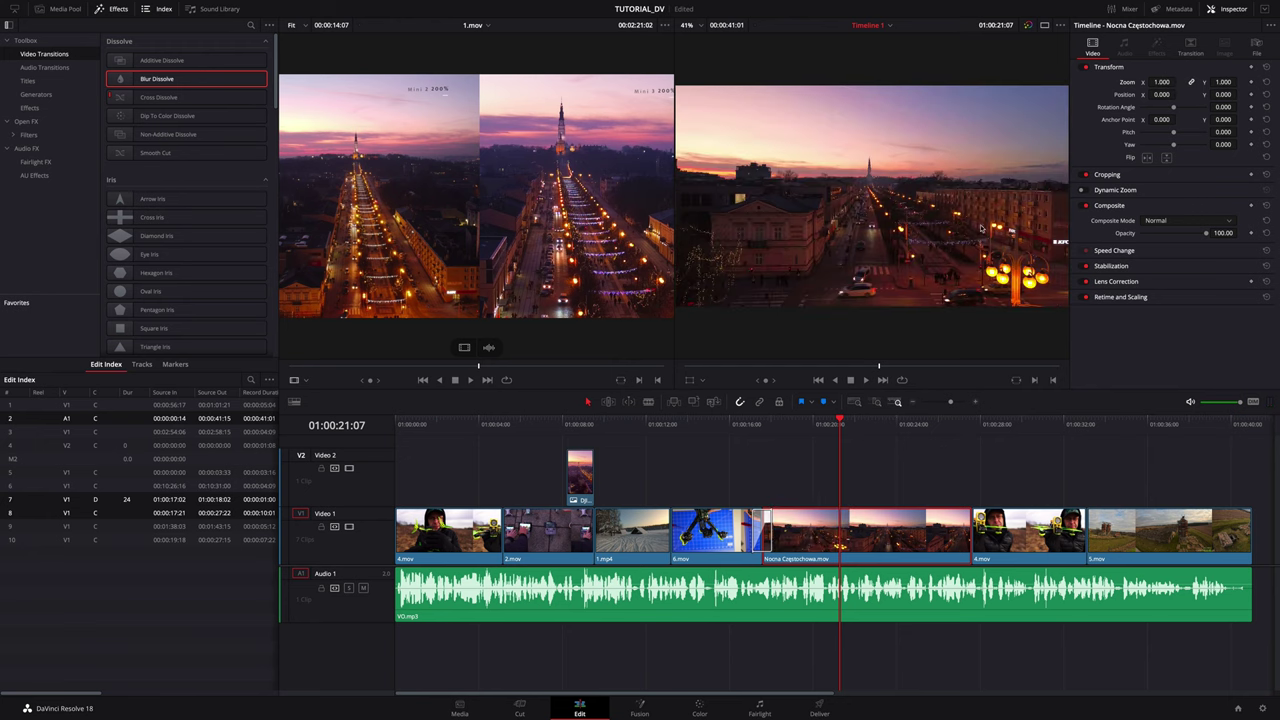
{"action": "left_click_drag", "start_coordinate": [845, 424], "coordinate": [1020, 424]}
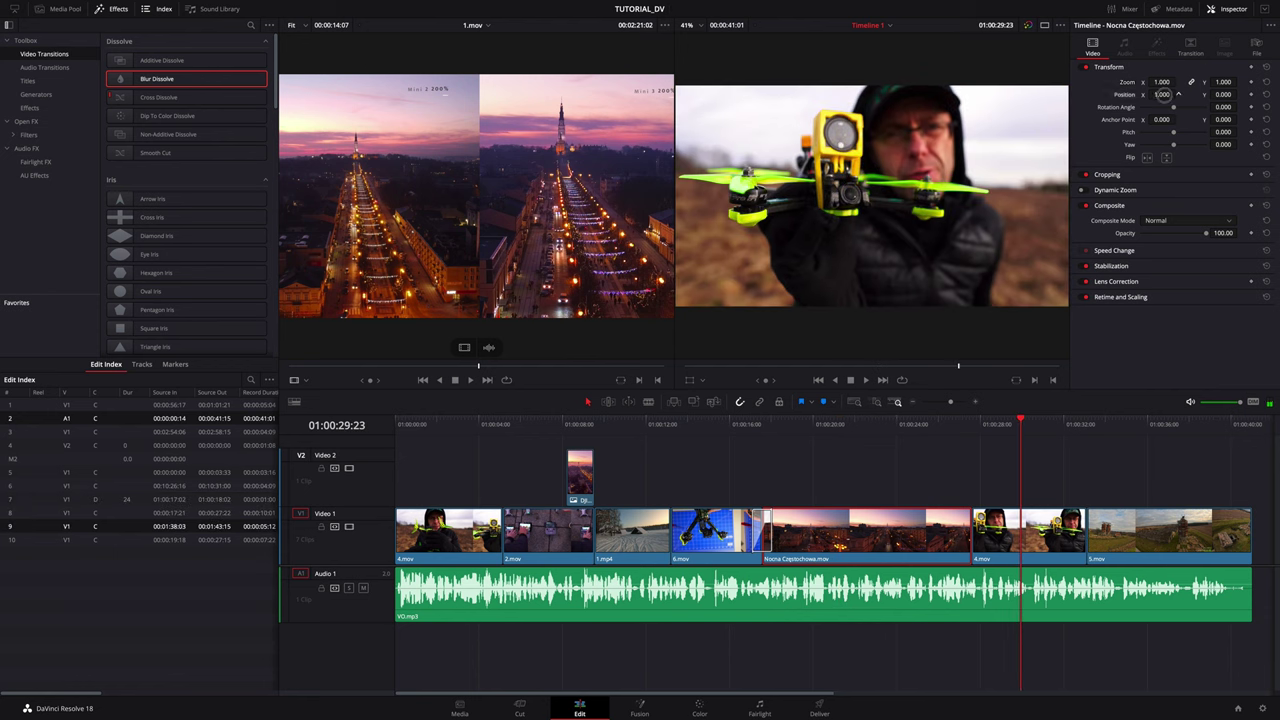
{"action": "left_click_drag", "start_coordinate": [1160, 94], "coordinate": [1160, 94]}
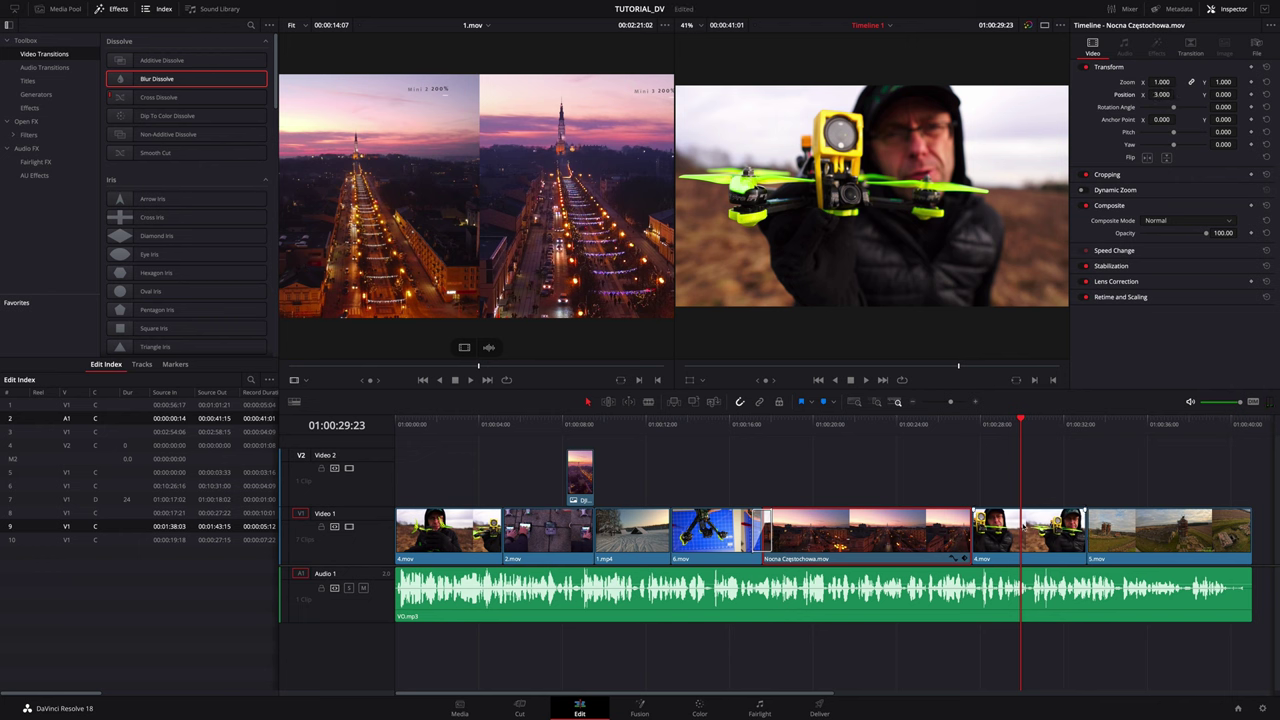
{"action": "key", "text": "ctrl+z"}
- Shift the 4.mov image, then reset its rotation and horizontal position to 0
{"action": "left_click", "coordinate": [1028, 530]}
{"action": "mouse_move", "coordinate": [1162, 94]}
{"action": "left_mouse_down"}
{"action": "mouse_move", "coordinate": [1128, 96]}
{"action": "mouse_move", "coordinate": [1190, 113]}
{"action": "left_mouse_up"}
{"action": "left_click", "coordinate": [1267, 107]}
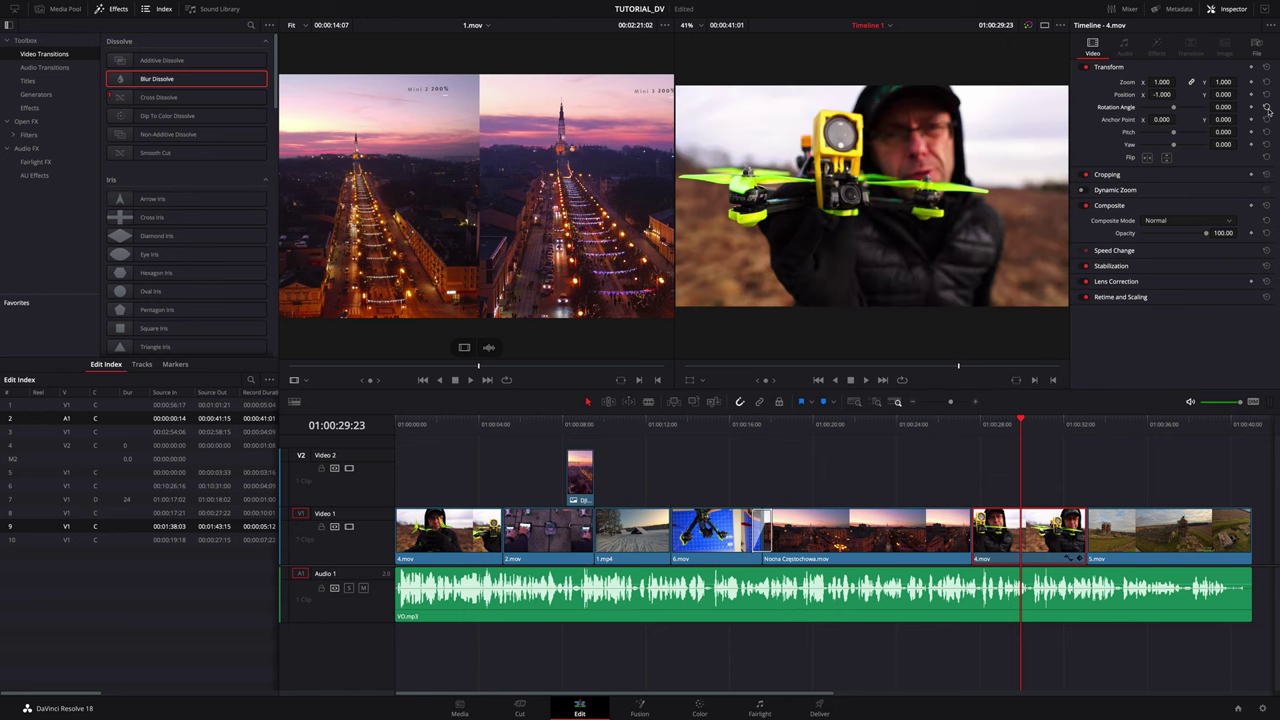
{"action": "left_click", "coordinate": [1267, 94]}
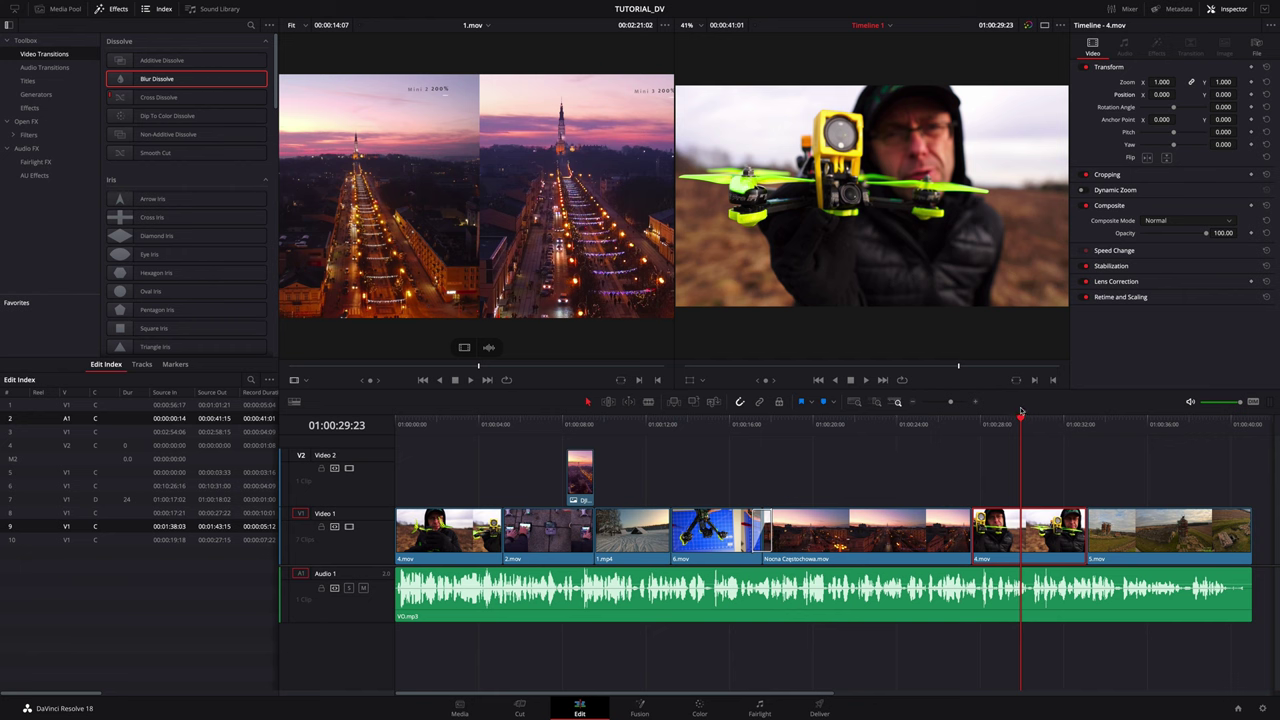
- Preview Nocna Częstochowa.mov enlarged again, then reset its zoom to 1.000
{"action": "left_click_drag", "start_coordinate": [1021, 418], "coordinate": [841, 477]}
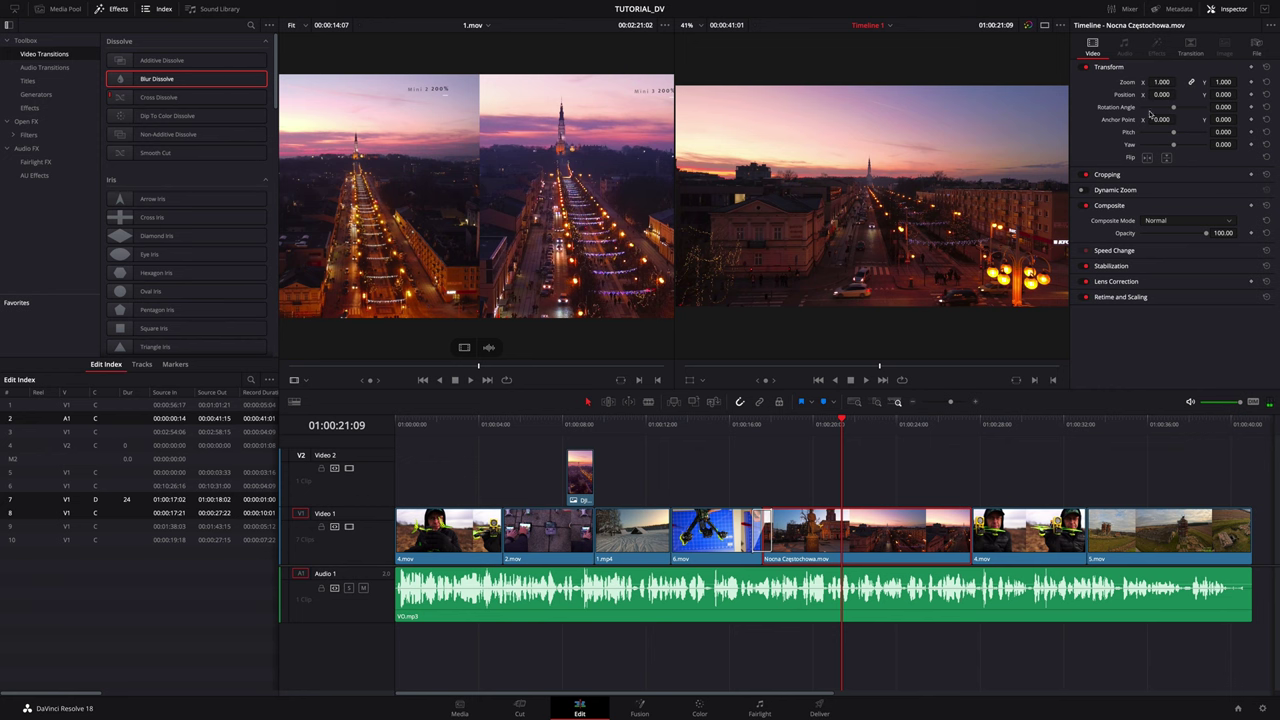
{"action": "mouse_move", "coordinate": [1162, 81]}
{"action": "left_mouse_down"}
{"action": "mouse_move", "coordinate": [1178, 82]}
{"action": "mouse_move", "coordinate": [1163, 81]}
{"action": "left_mouse_up"}
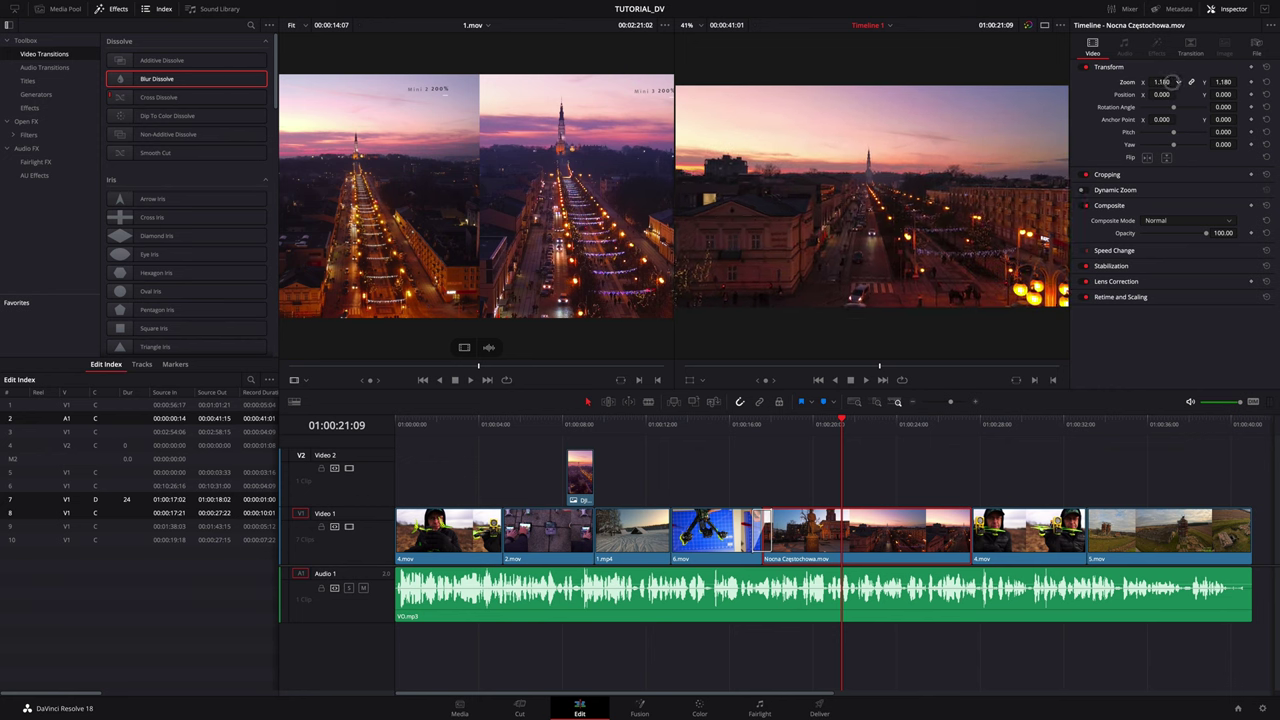
{"action": "left_click", "coordinate": [1265, 82]}
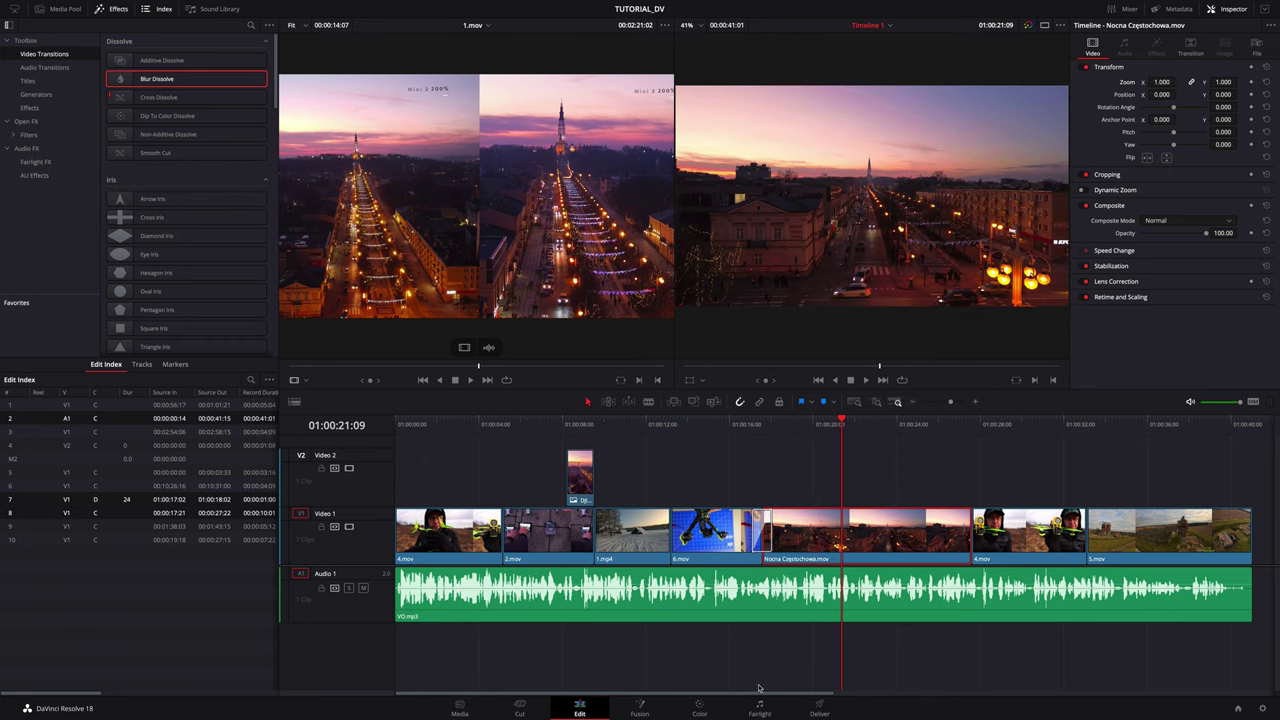
{"action": "left_click_drag", "start_coordinate": [760, 693], "coordinate": [829, 690]}
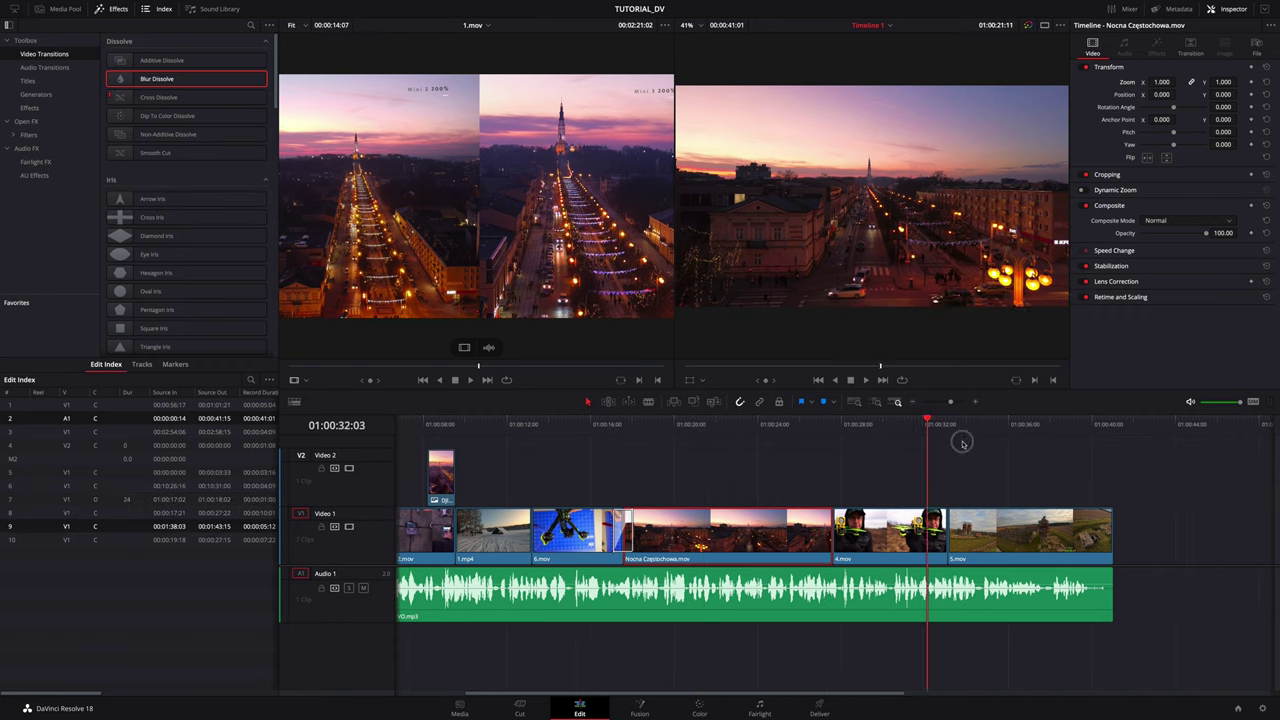
- Check 5.mov, then select the 6.mov / Nocna Częstochowa transition and park the playhead on it
{"action": "left_click_drag", "start_coordinate": [705, 422], "coordinate": [1008, 424]}
{"action": "left_click", "coordinate": [1010, 512]}
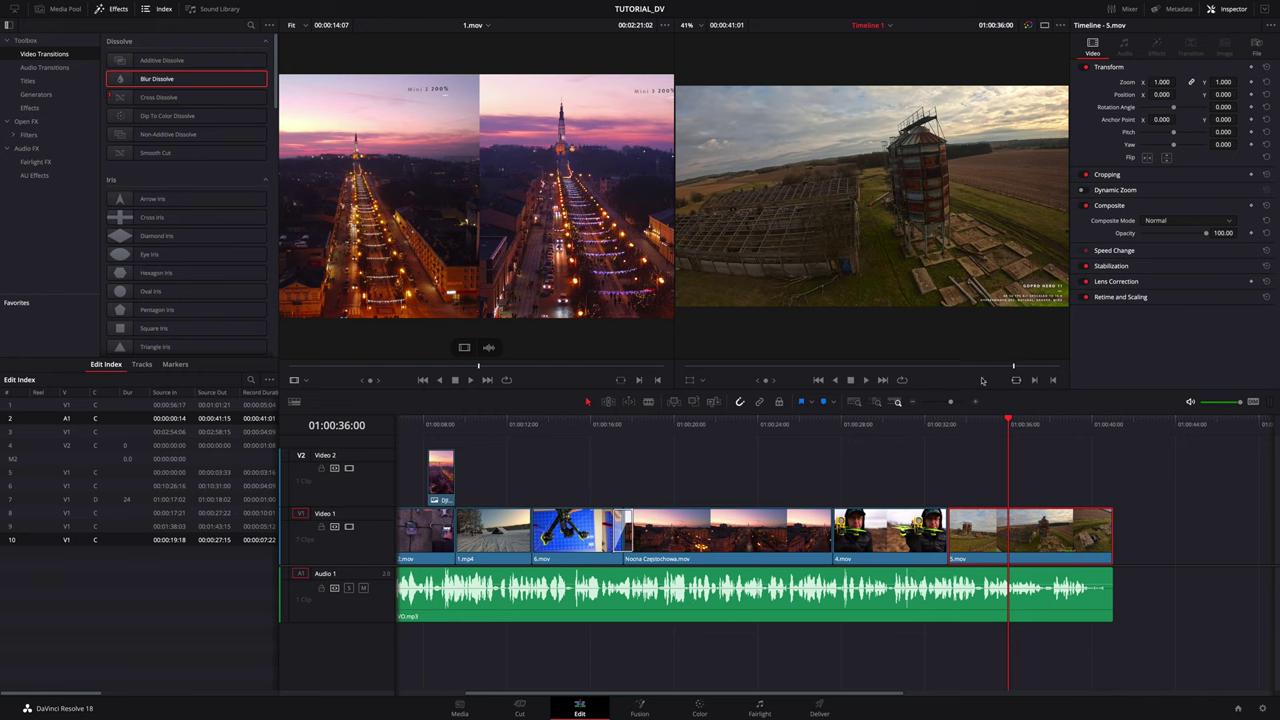
{"action": "left_click_drag", "start_coordinate": [1008, 419], "coordinate": [650, 468]}
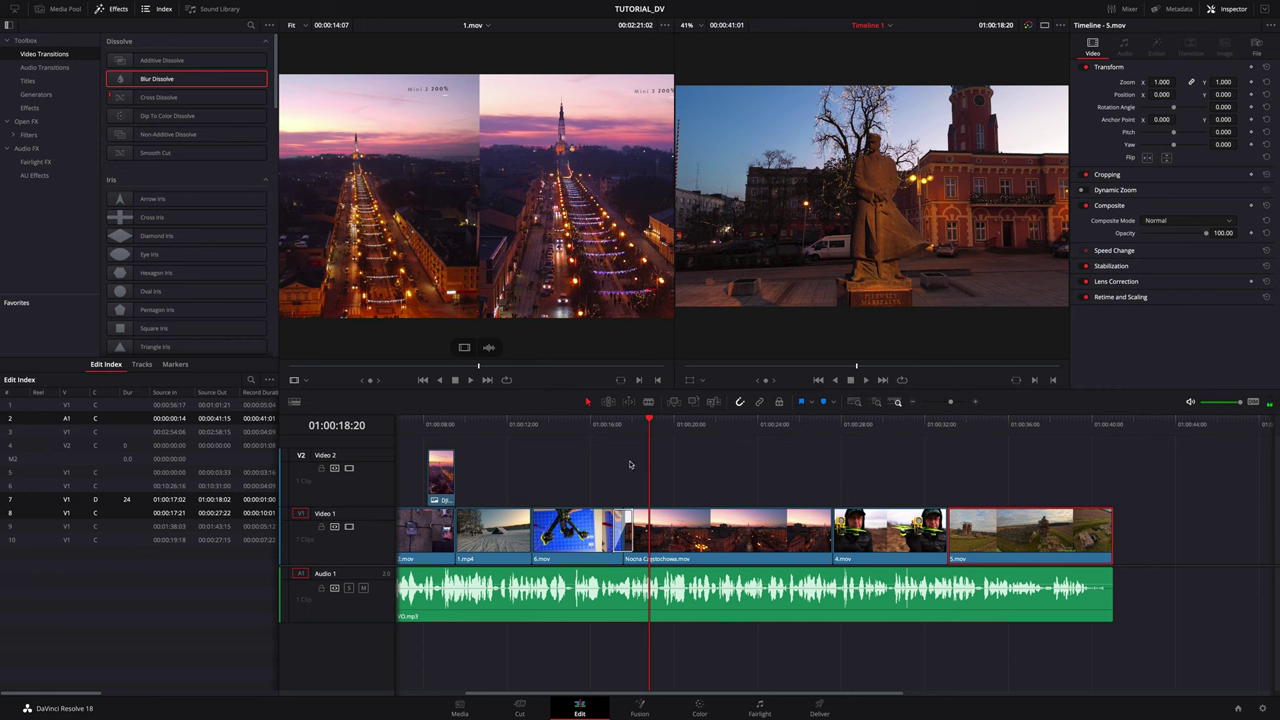
{"action": "left_click", "coordinate": [624, 524]}
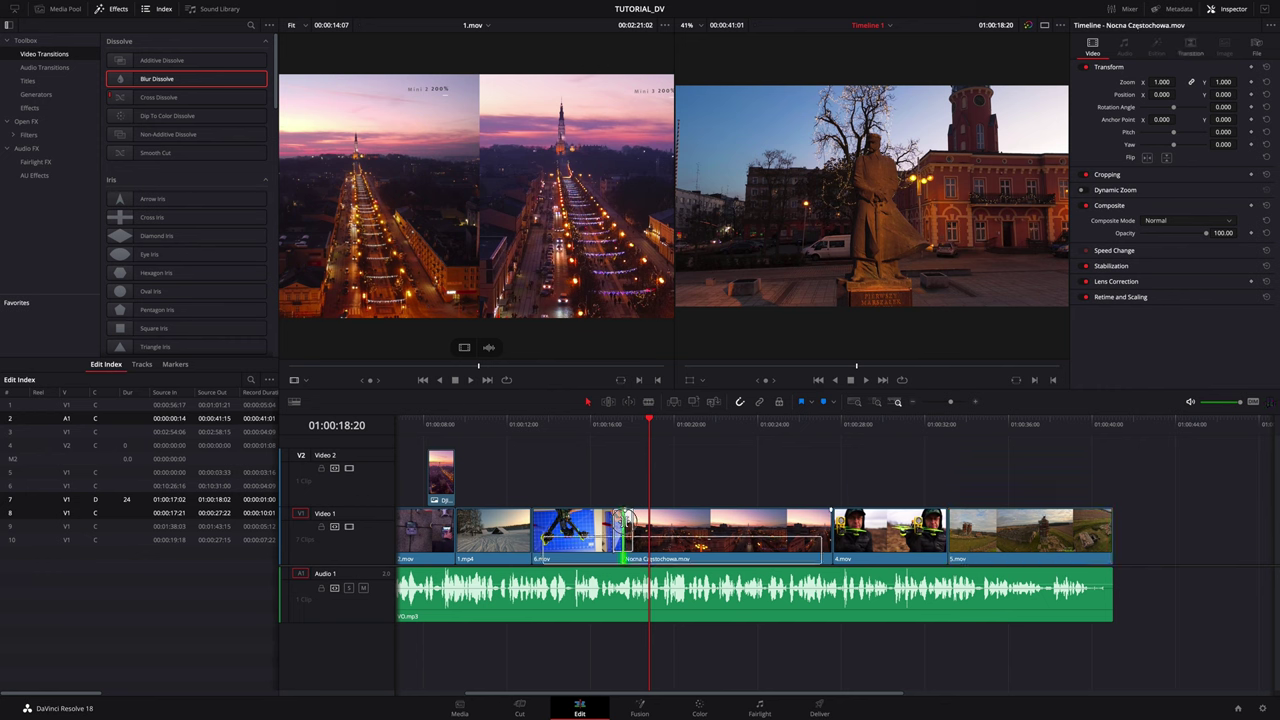
{"action": "left_click_drag", "start_coordinate": [650, 422], "coordinate": [623, 424]}
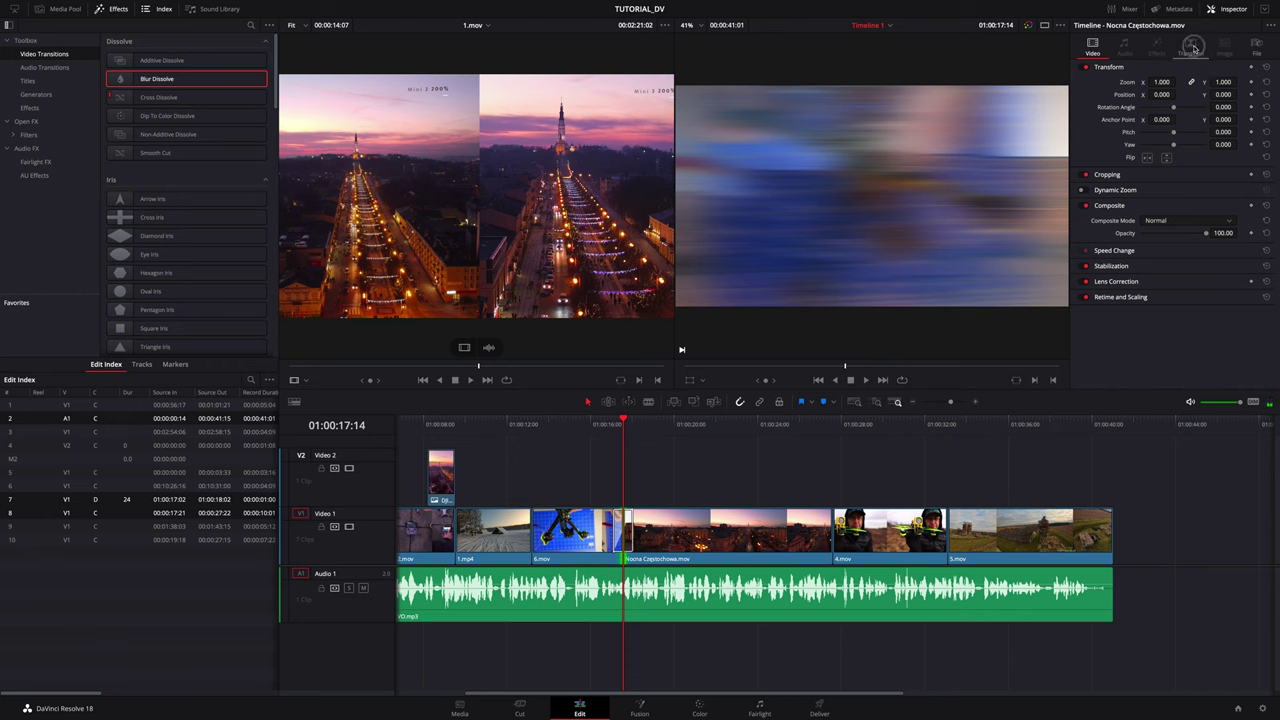
- Shorten the Blur Dissolve to 0.5 seconds (12 frames) and play it back
{"action": "left_click", "coordinate": [1191, 45]}
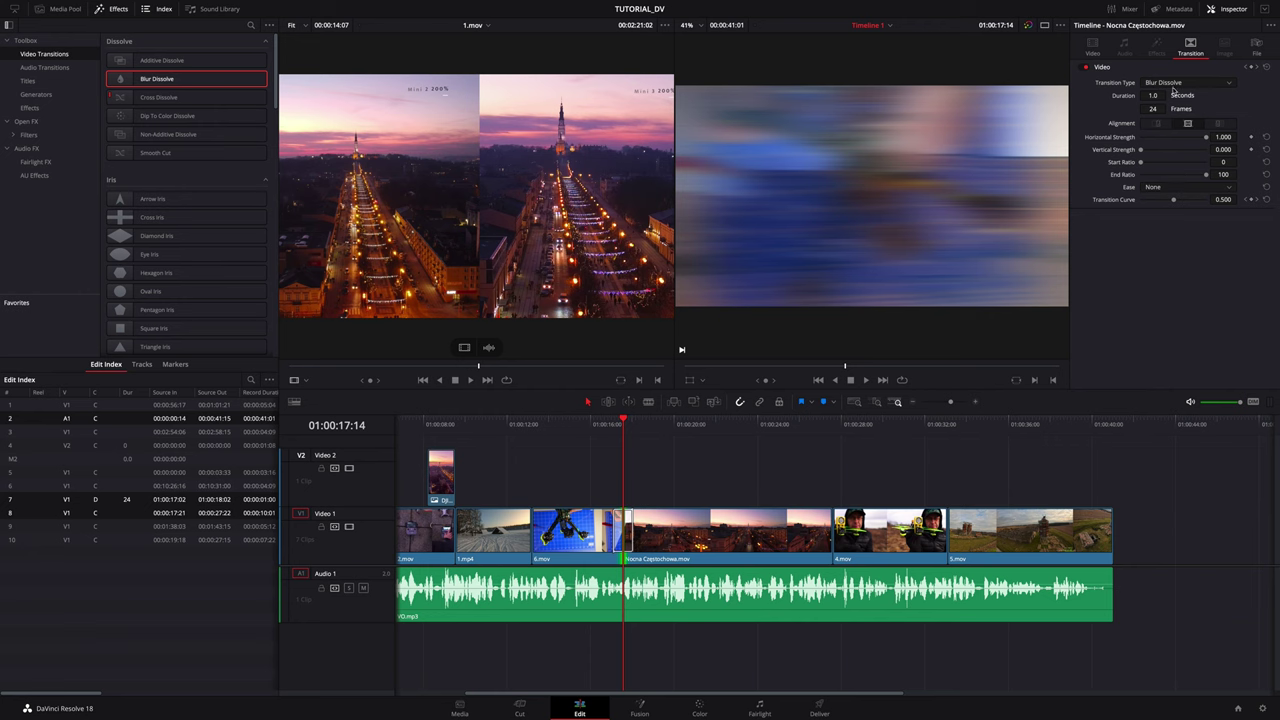
{"action": "left_click_drag", "start_coordinate": [1168, 95], "coordinate": [1155, 95]}
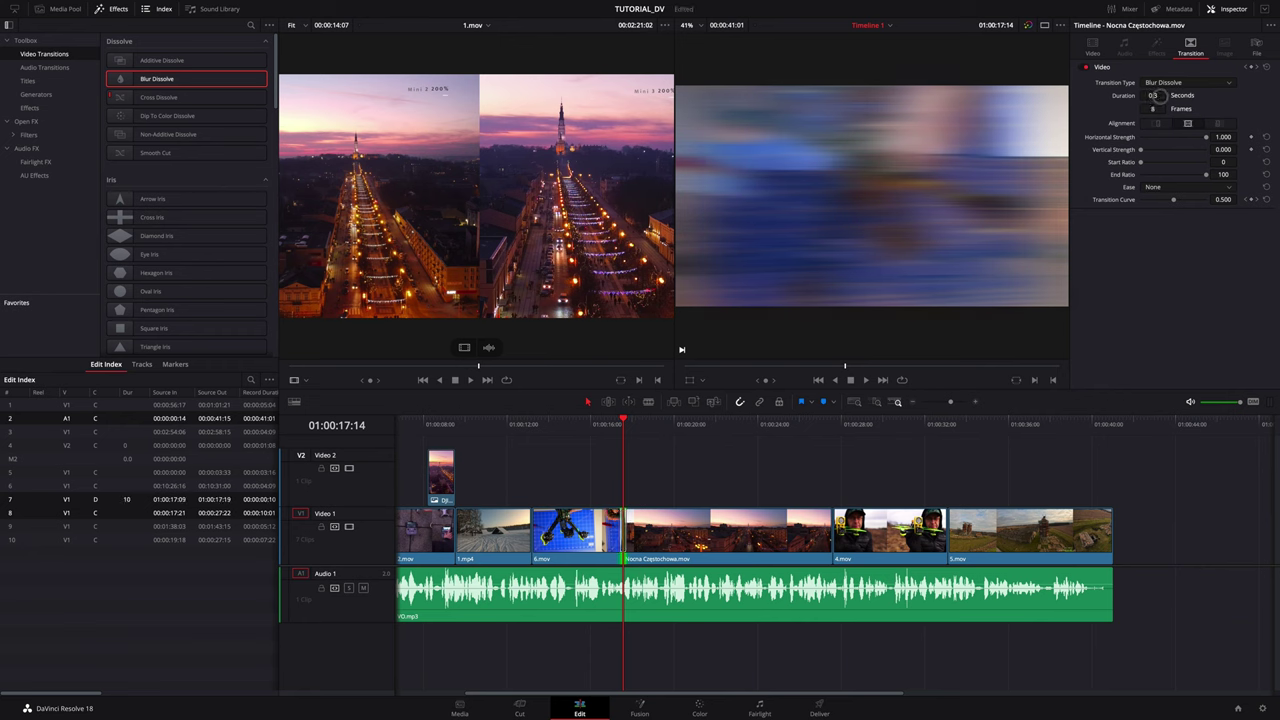
{"action": "left_click_drag", "start_coordinate": [1153, 95], "coordinate": [1157, 95]}
{"action": "left_click_drag", "start_coordinate": [622, 424], "coordinate": [617, 428]}
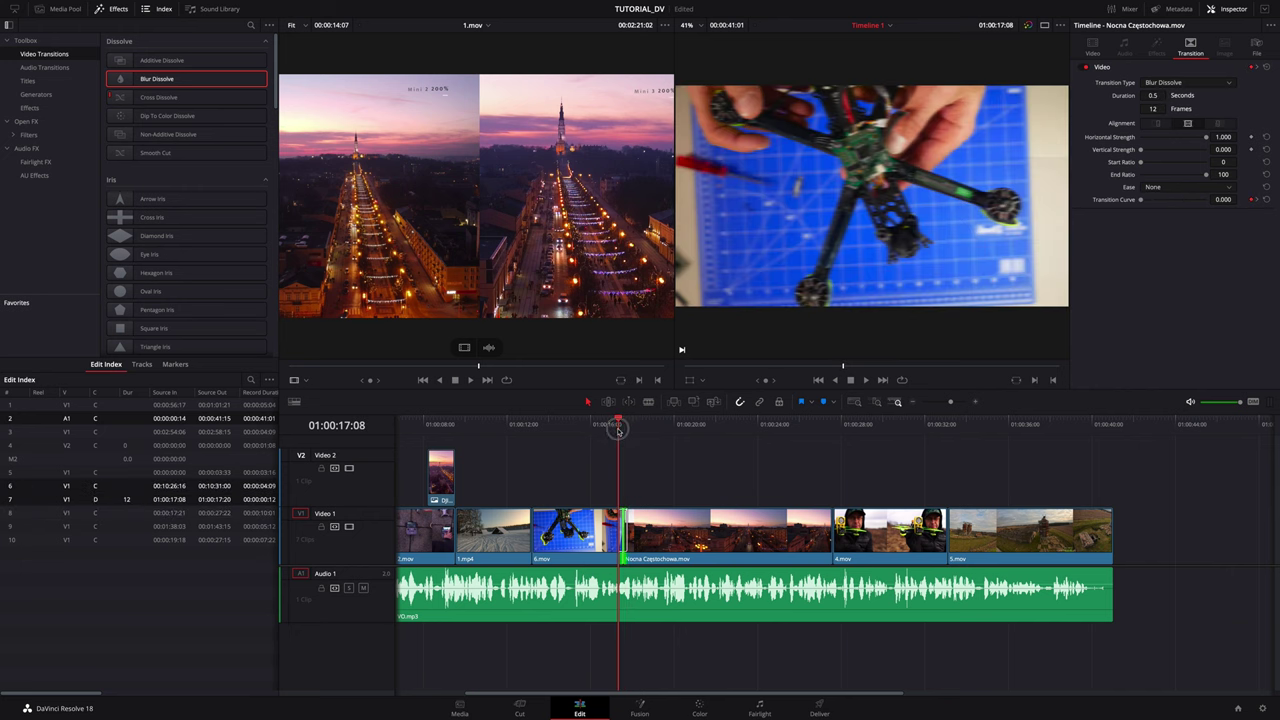
{"action": "key", "text": "space"}
{"action": "key", "text": "space"}
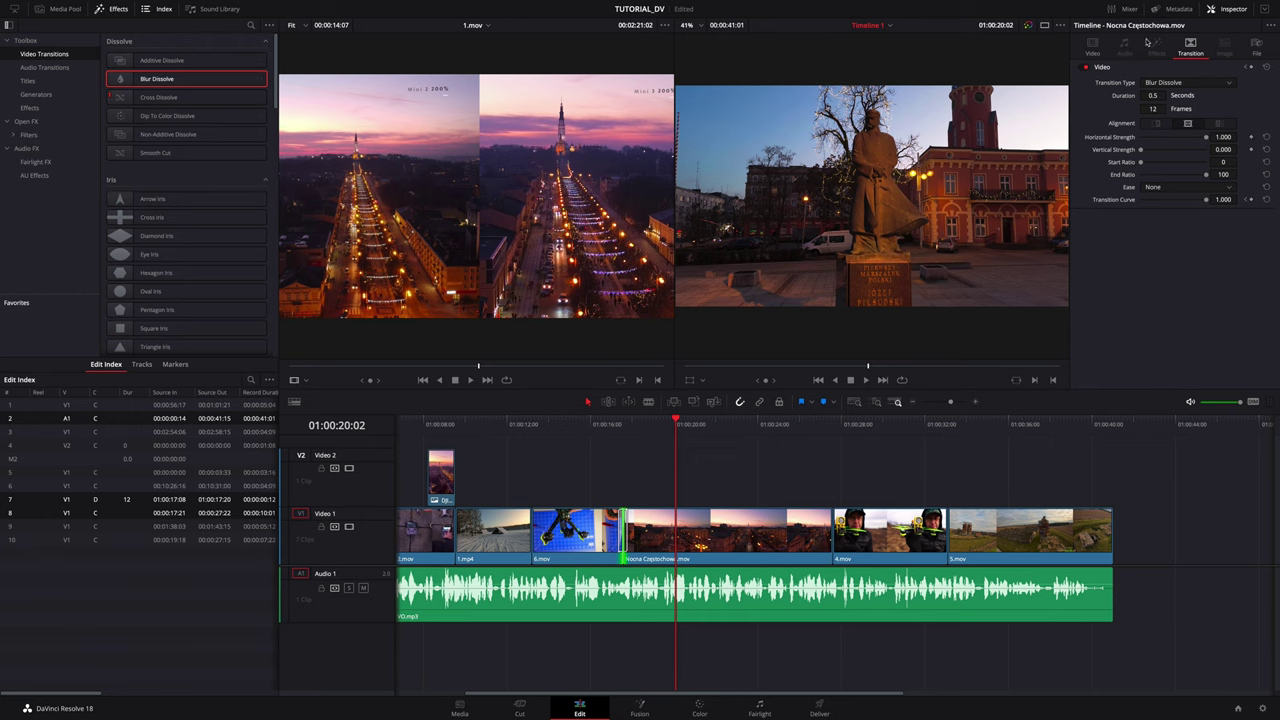
{"action": "left_click", "coordinate": [1231, 10]}
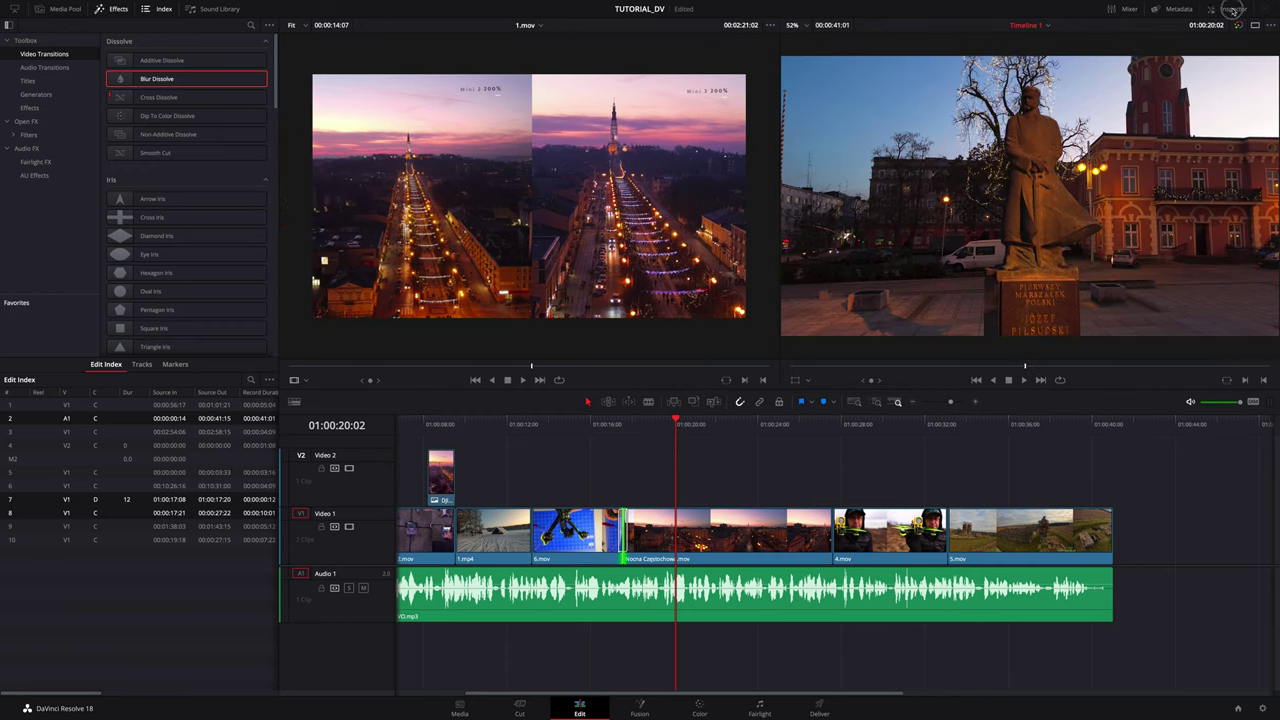
- Show the Effects Library Titles list with lower-third, Scroll, Text and Fusion templates
{"action": "left_click", "coordinate": [1233, 10]}
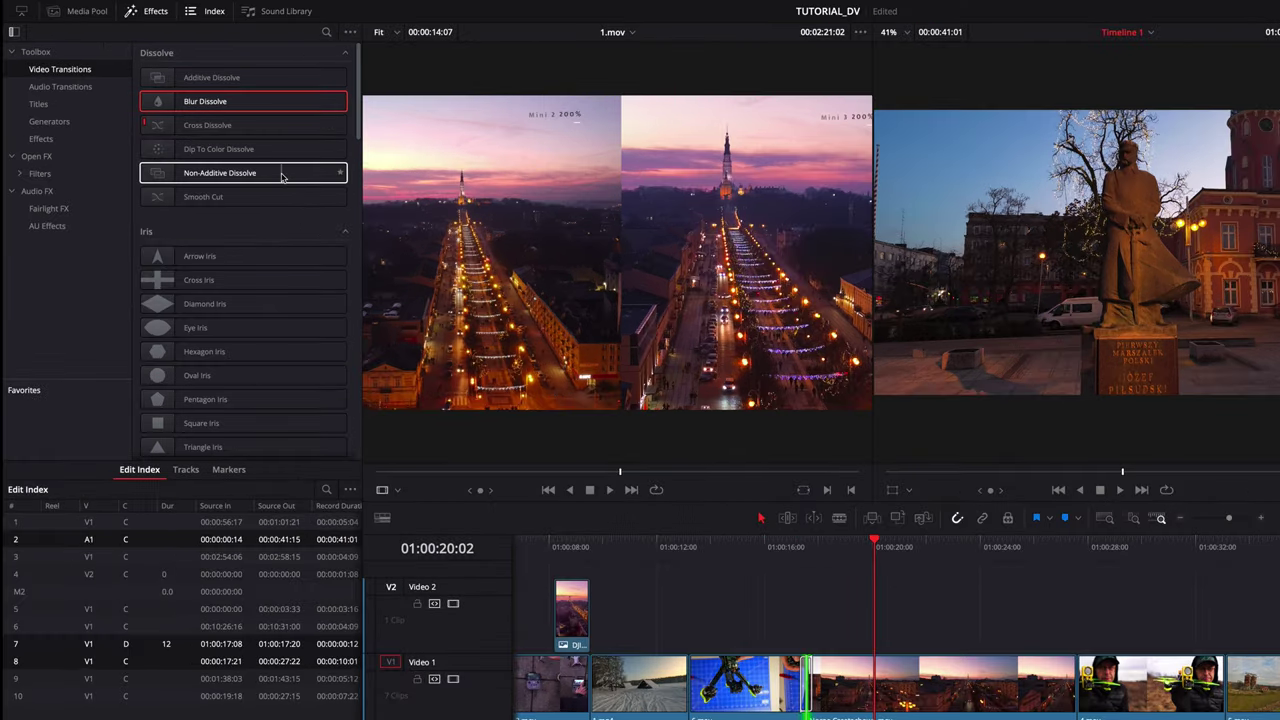
{"action": "left_click", "coordinate": [27, 81]}
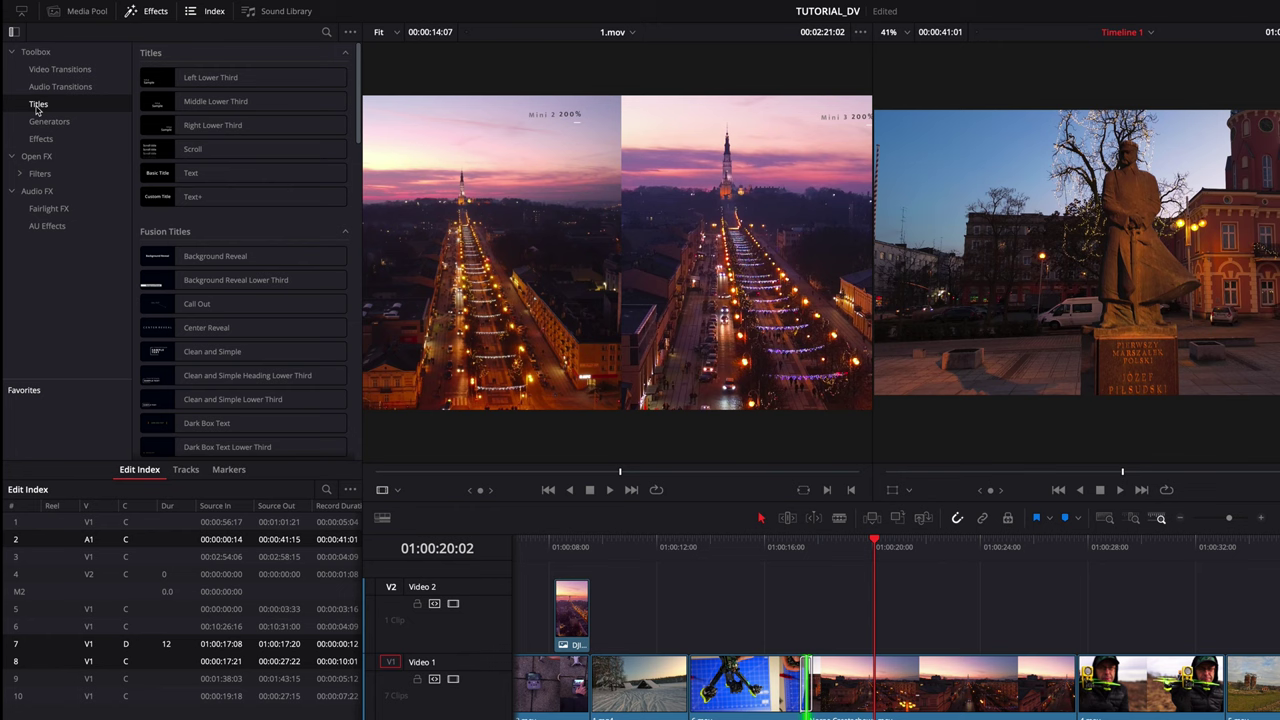
{"action": "mouse_move", "coordinate": [195, 18]}
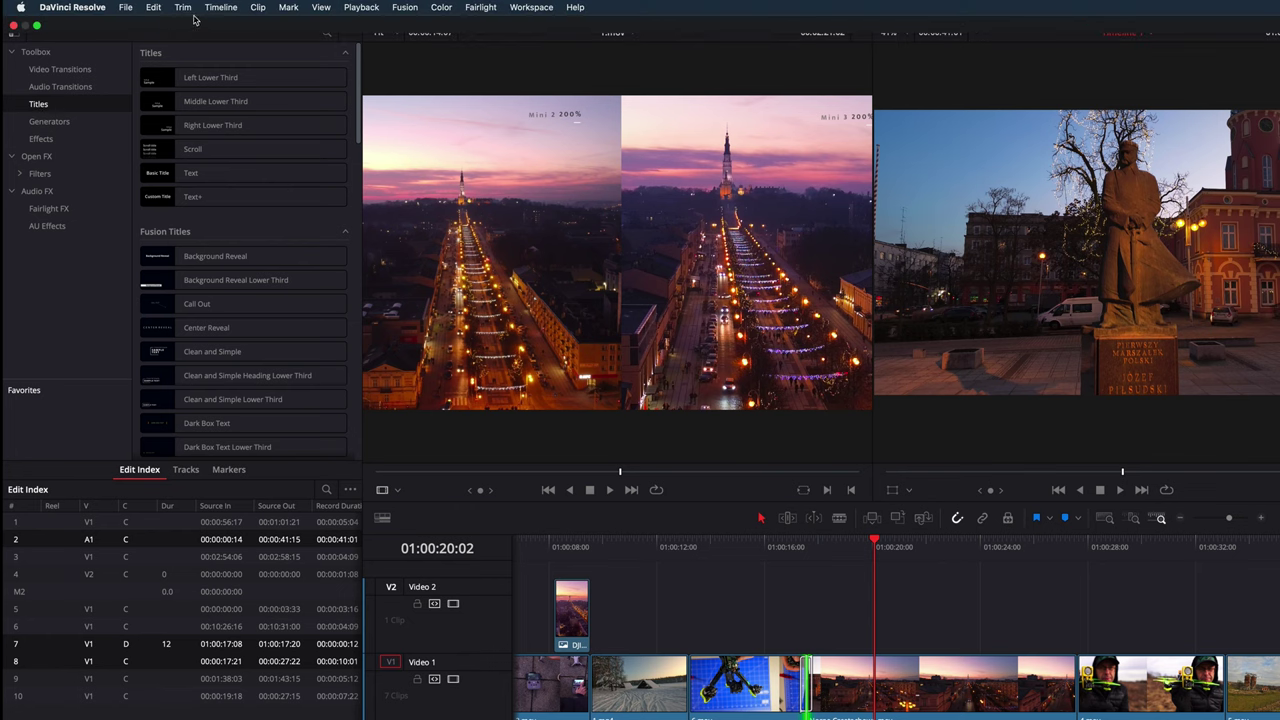
{"action": "left_click", "coordinate": [153, 14]}
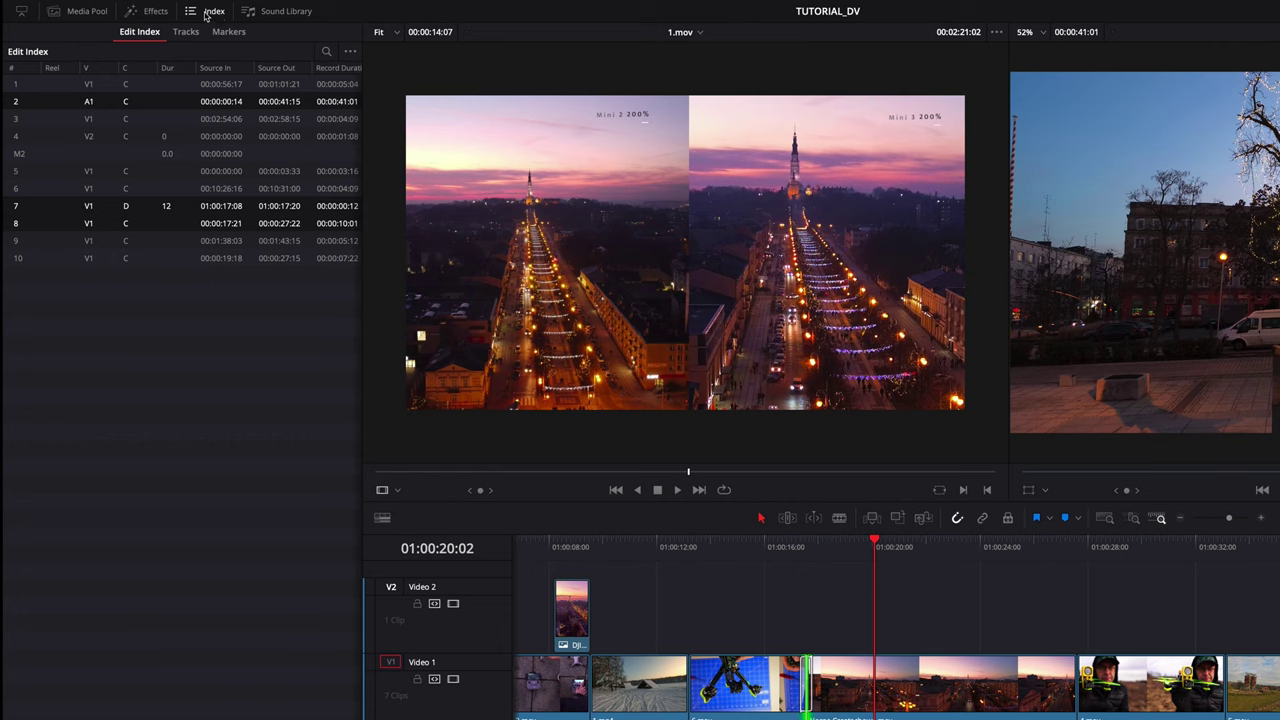
{"action": "left_click", "coordinate": [155, 13]}
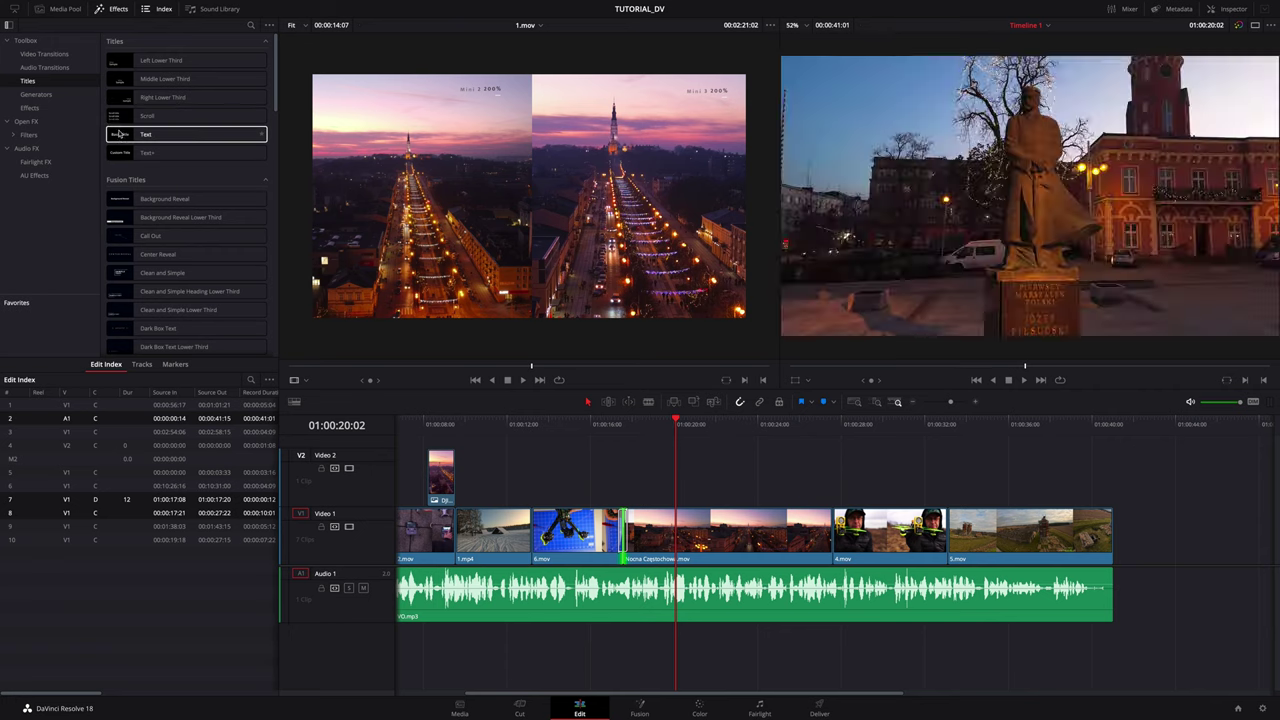
- Place a 'Basic Title' Text title on Video 2 above Nocna Częstochowa.mov and show its Inspector
{"action": "left_click_drag", "start_coordinate": [120, 135], "coordinate": [686, 492]}
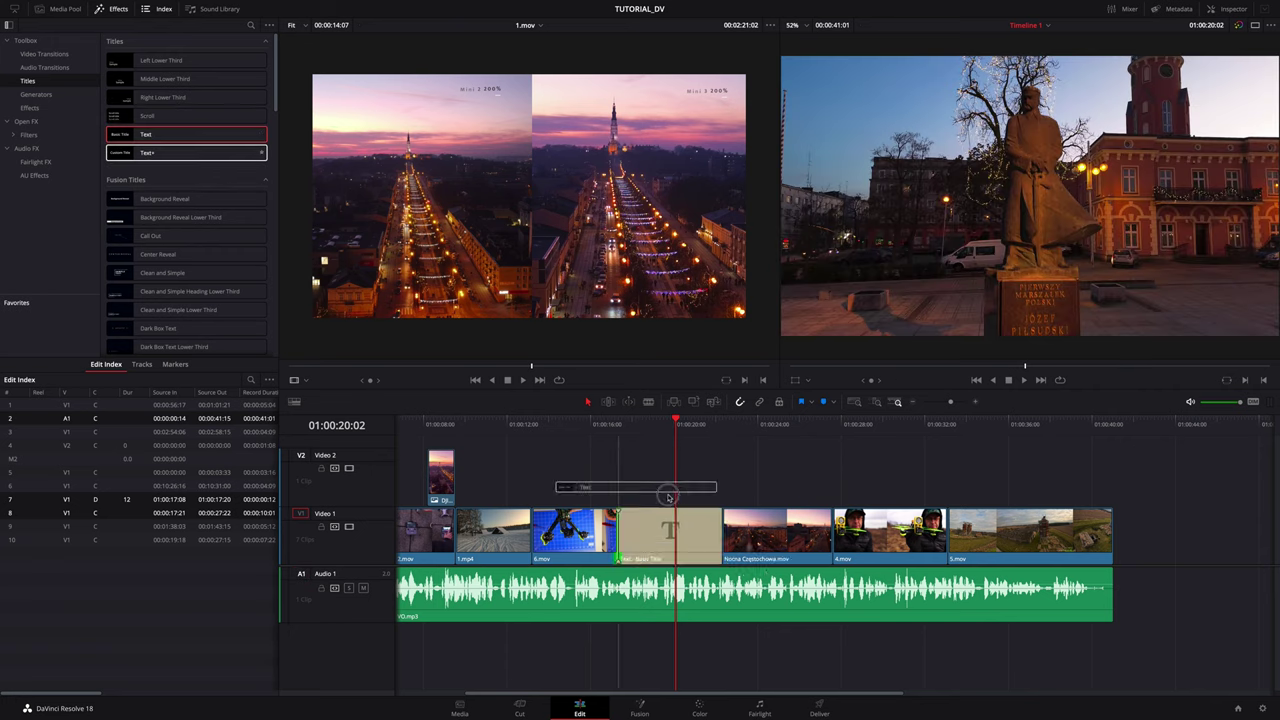
{"action": "left_click", "coordinate": [732, 424]}
{"action": "left_click", "coordinate": [736, 472]}
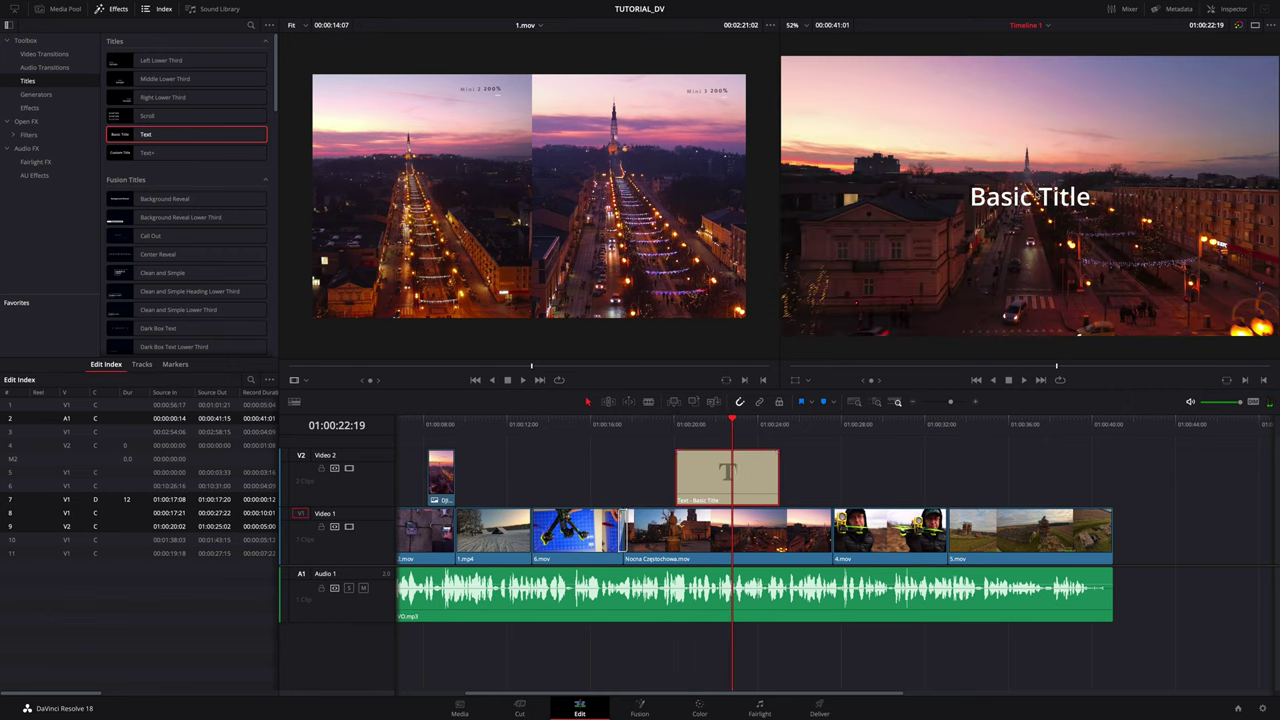
{"action": "left_click_drag", "start_coordinate": [734, 424], "coordinate": [712, 430]}
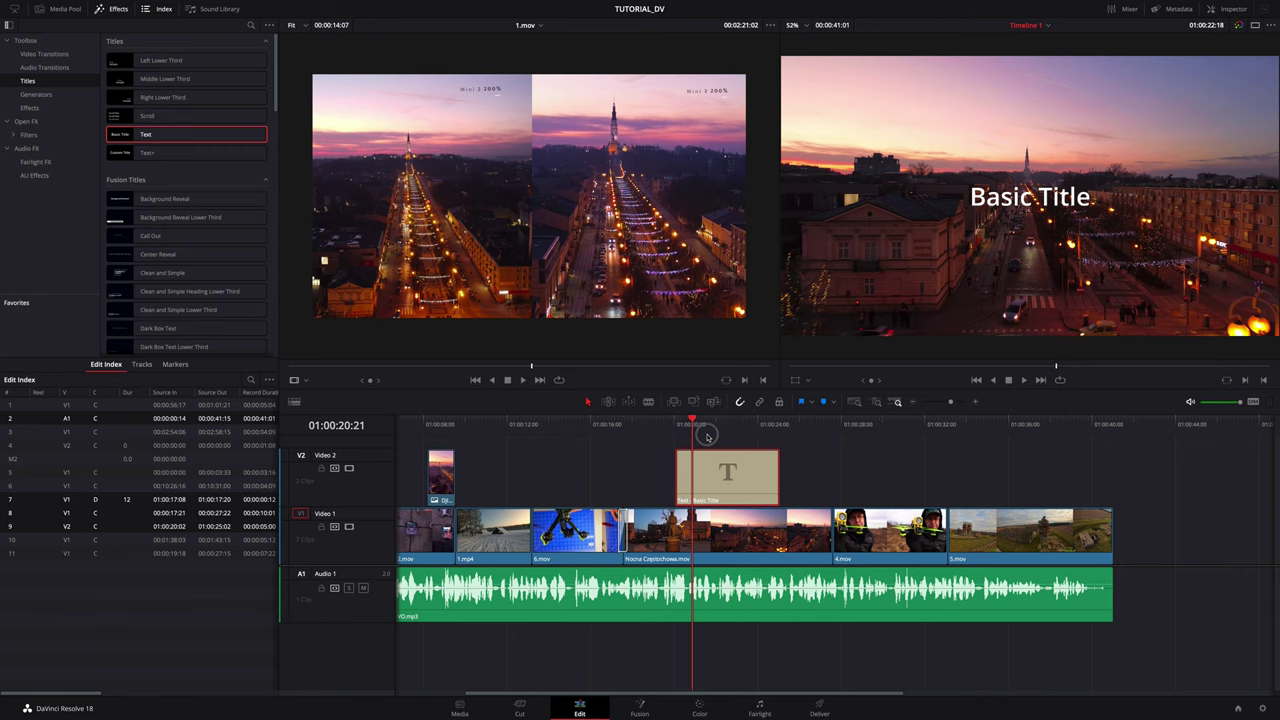
{"action": "left_click", "coordinate": [1233, 9]}
- Replace the placeholder title text with 'przykładowy napis' and raise its size to 103
{"action": "triple_click", "coordinate": [1125, 111]}
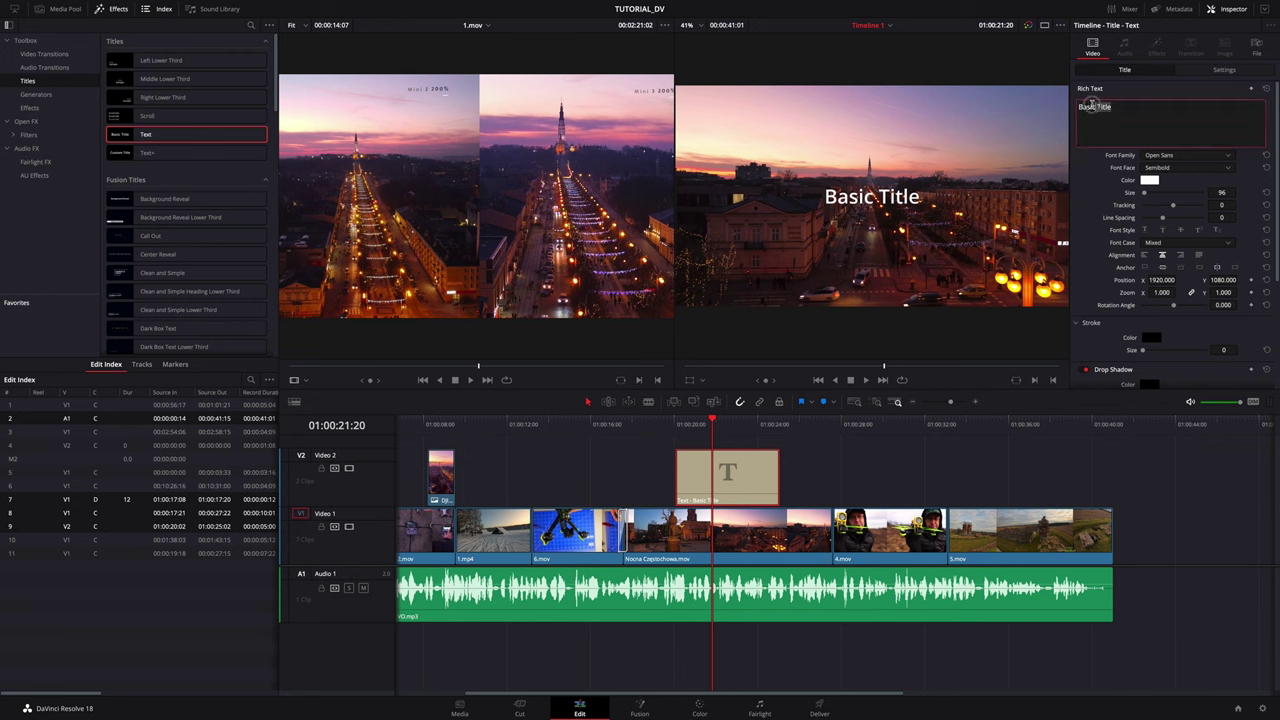
{"action": "type", "text": "przykładowy napis"}
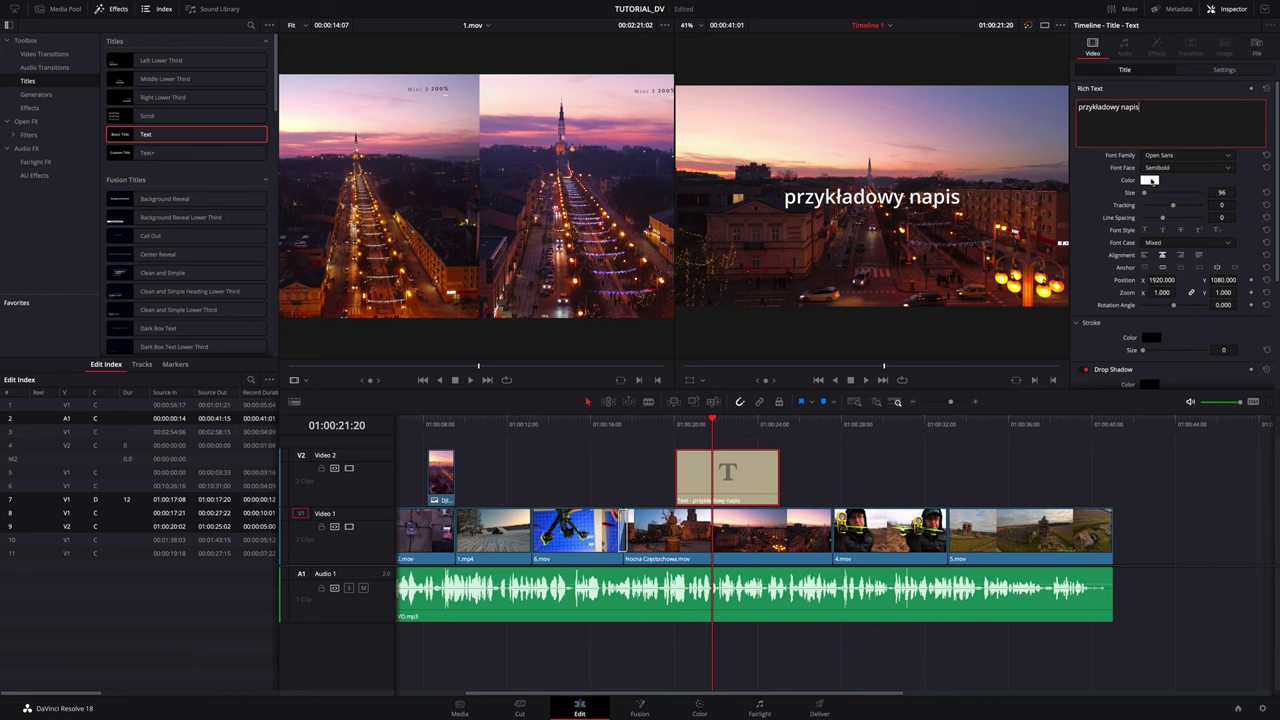
{"action": "left_click_drag", "start_coordinate": [1146, 196], "coordinate": [1143, 193]}
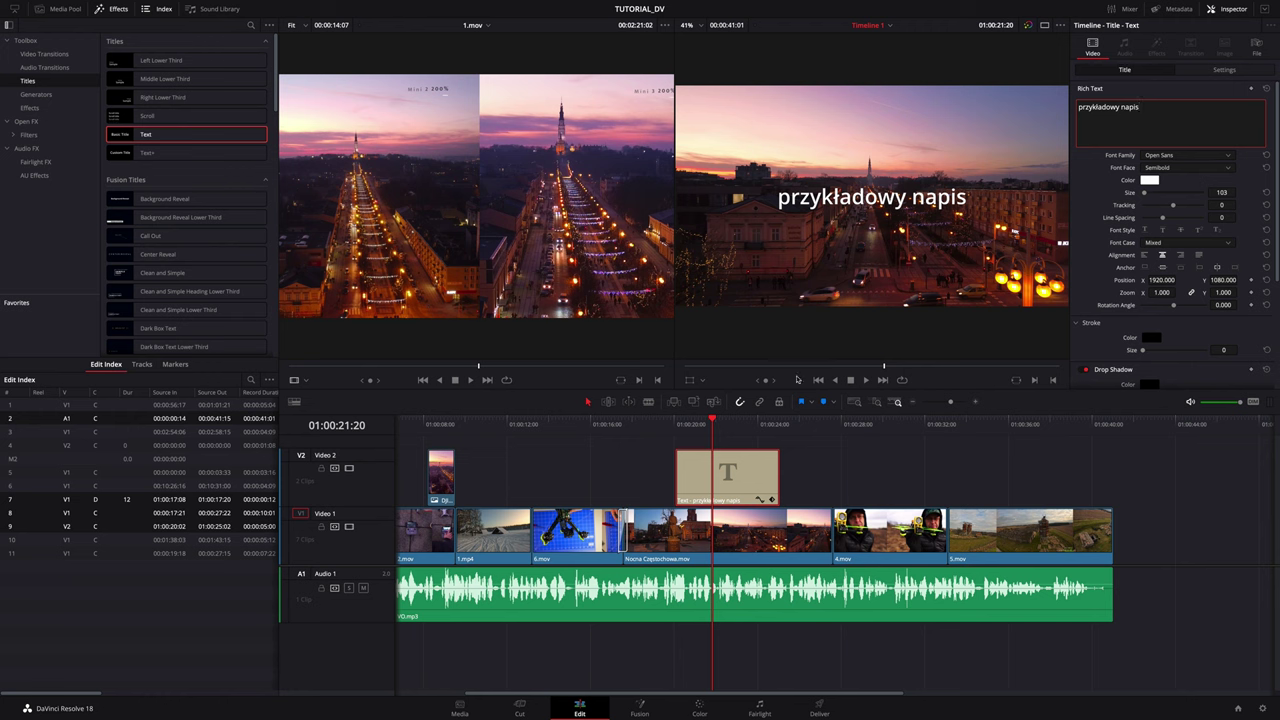
- Retype the title as 'ujęcia z Częstochowy' and shorten the title clip from its end
{"action": "left_click_drag", "start_coordinate": [1145, 112], "coordinate": [1067, 93]}
{"action": "type", "text": "ujęc"}
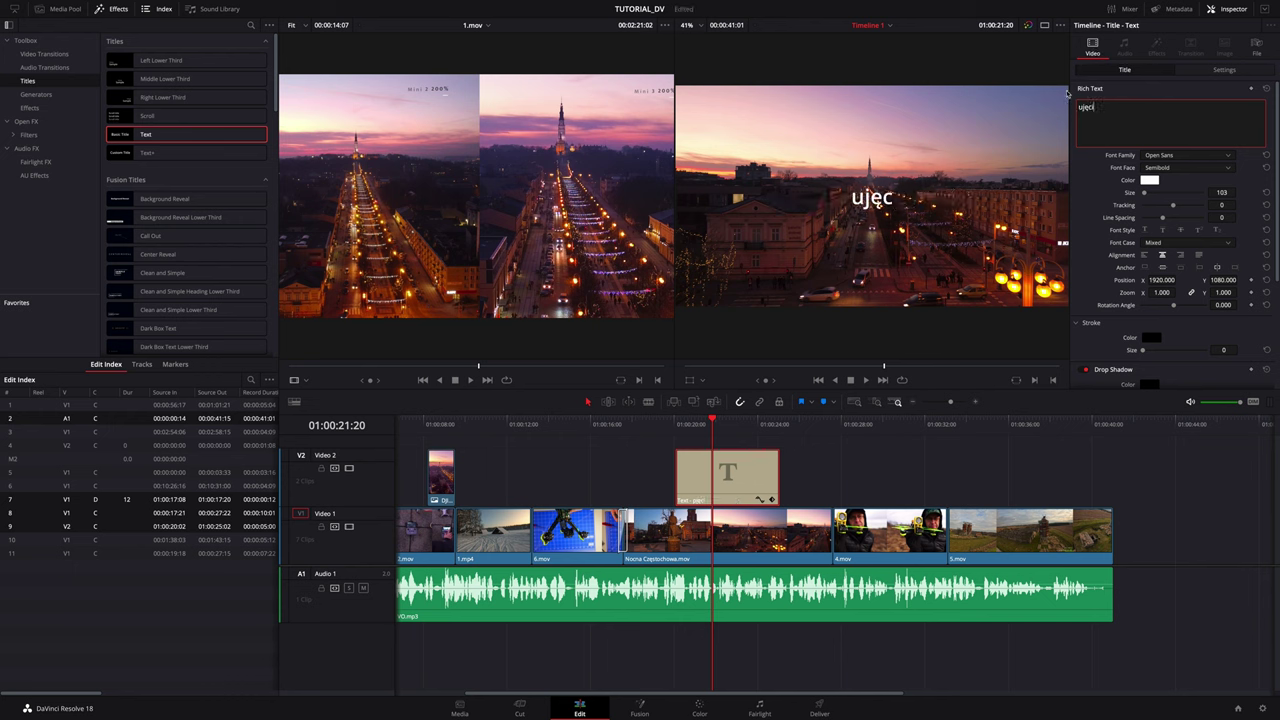
{"action": "type", "text": "ia z Częstochowy"}
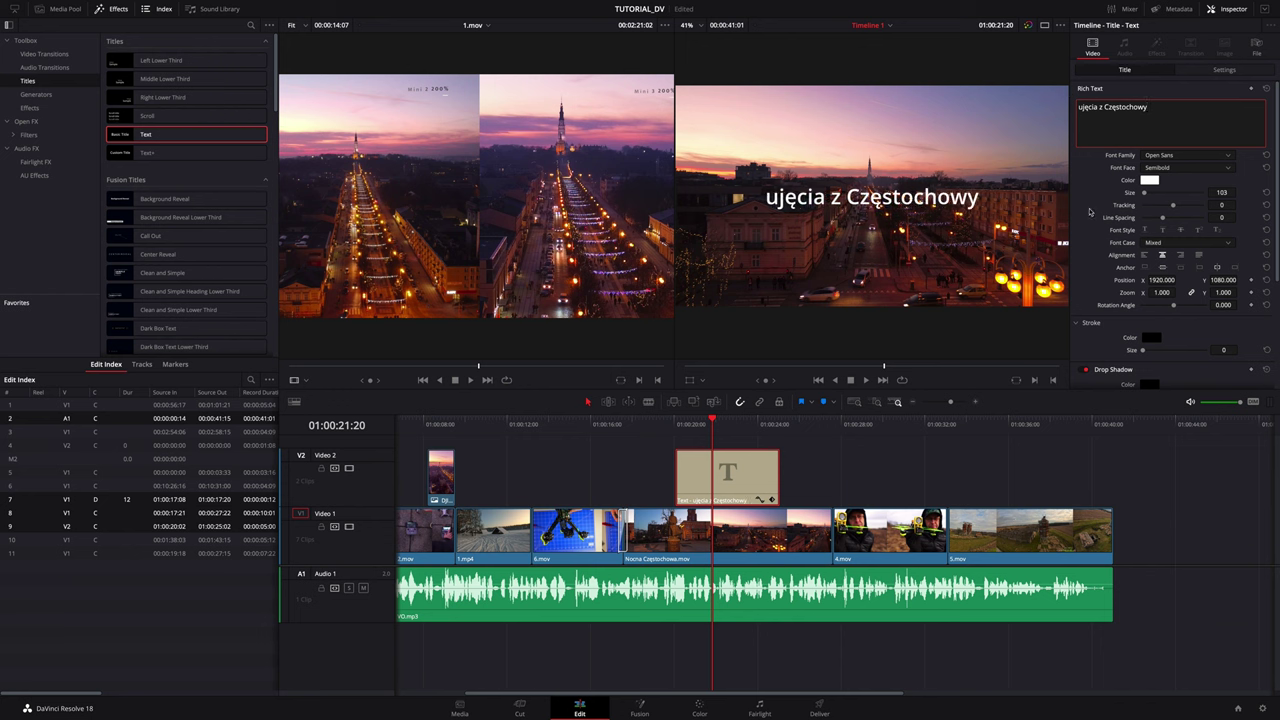
{"action": "left_click_drag", "start_coordinate": [777, 475], "coordinate": [732, 475]}
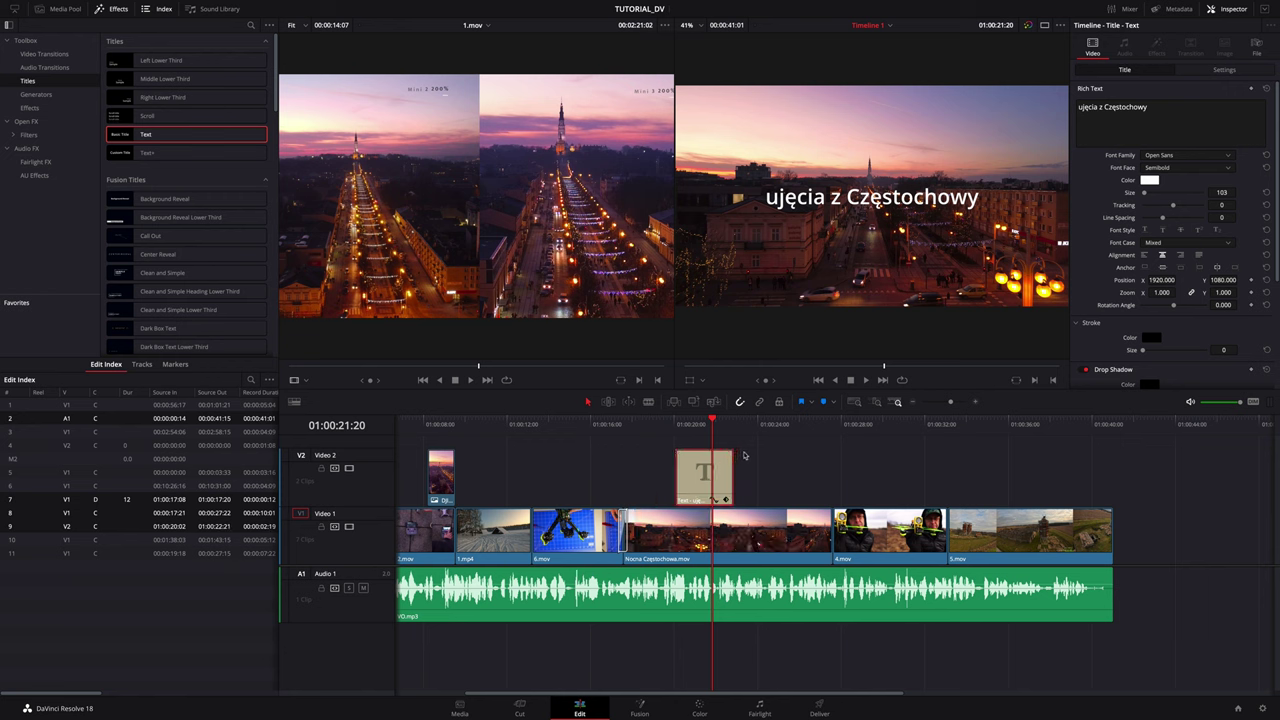
{"action": "left_click_drag", "start_coordinate": [713, 420], "coordinate": [403, 659]}
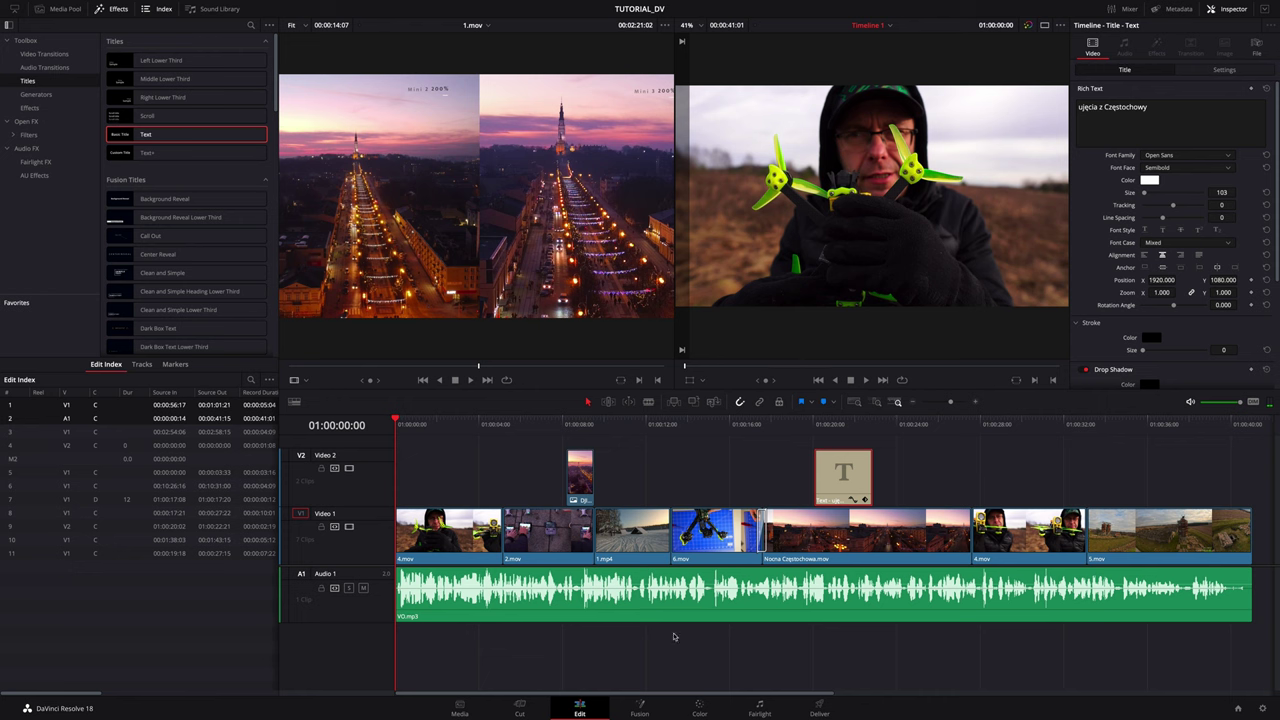
{"action": "left_click", "coordinate": [662, 584]}
{"action": "left_click", "coordinate": [660, 580]}
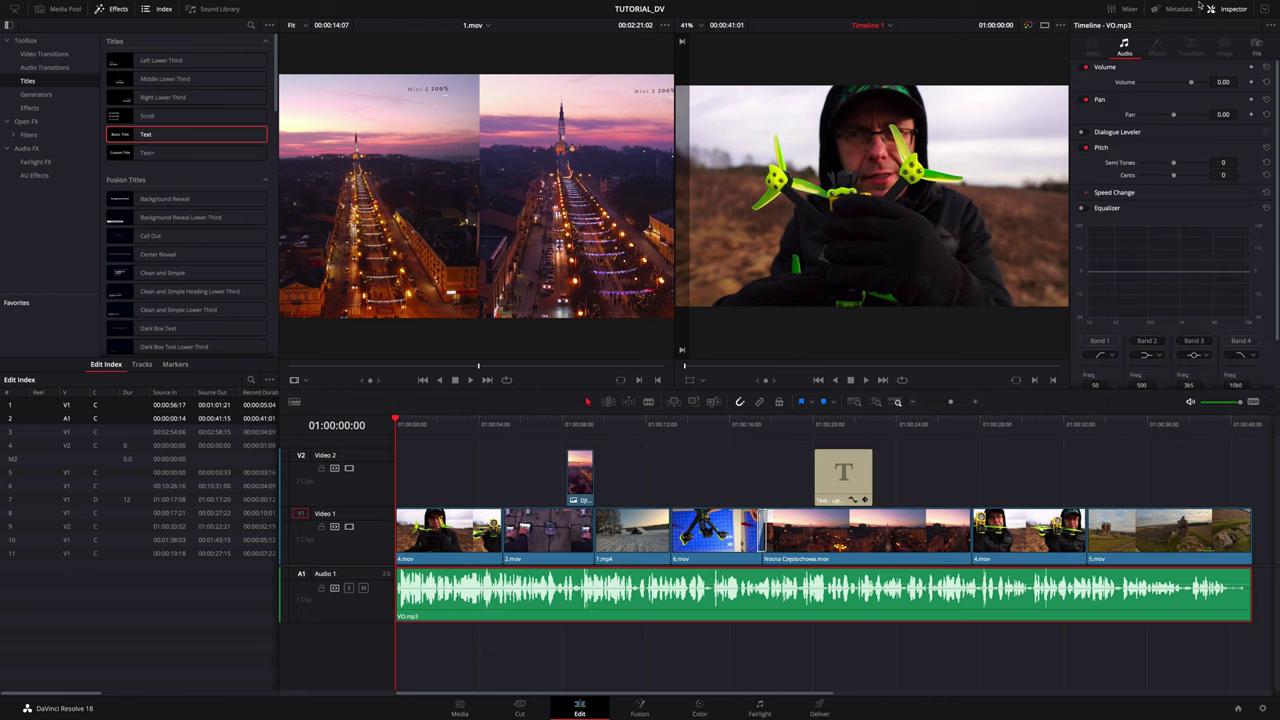
{"action": "left_click_drag", "start_coordinate": [1190, 85], "coordinate": [1188, 85]}
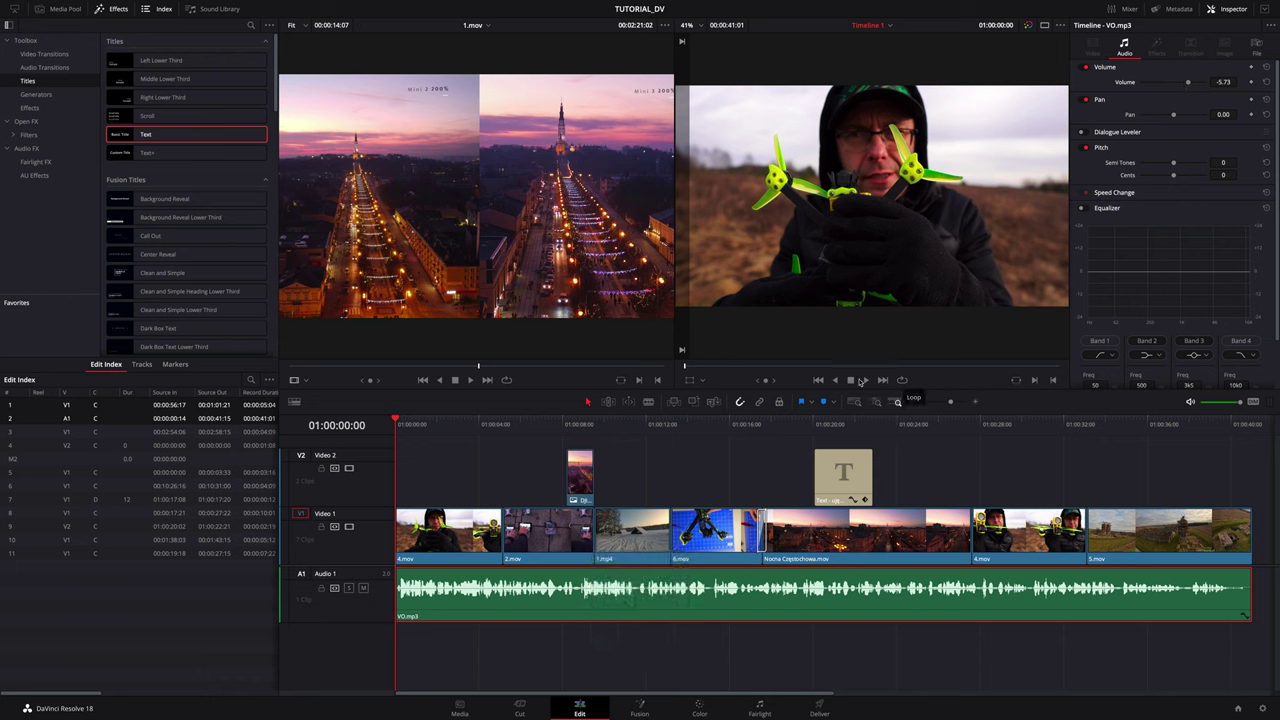
{"action": "left_click", "coordinate": [867, 381]}
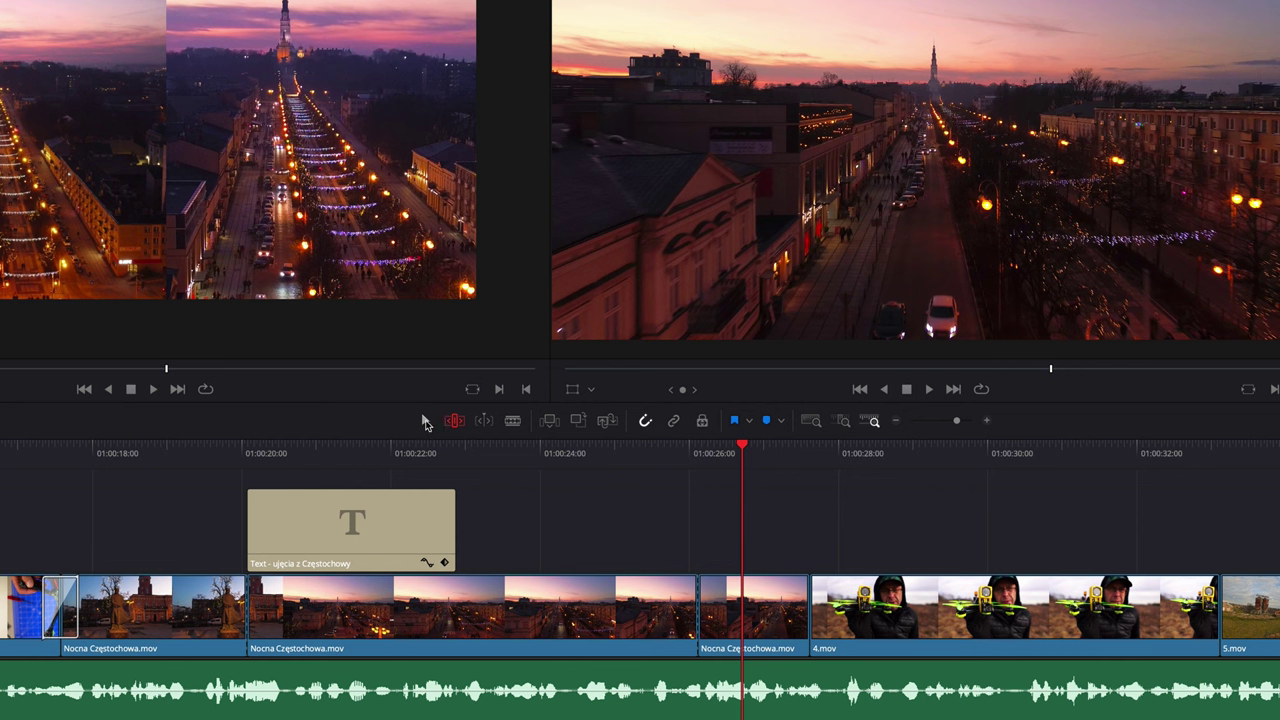
- Toggle between Trim Edit mode and normal Selection mode
{"action": "left_click", "coordinate": [455, 422]}
{"action": "key", "text": "a"}
{"action": "left_click", "coordinate": [455, 422]}
{"action": "key", "text": "a"}
{"action": "left_click", "coordinate": [455, 422]}
{"action": "left_click", "coordinate": [425, 421]}
- Adjust the short Nocna Częstochowa clip's edges and move the cut between the two clips earlier
{"action": "left_click", "coordinate": [745, 613]}
{"action": "left_click_drag", "start_coordinate": [807, 613], "coordinate": [808, 612]}
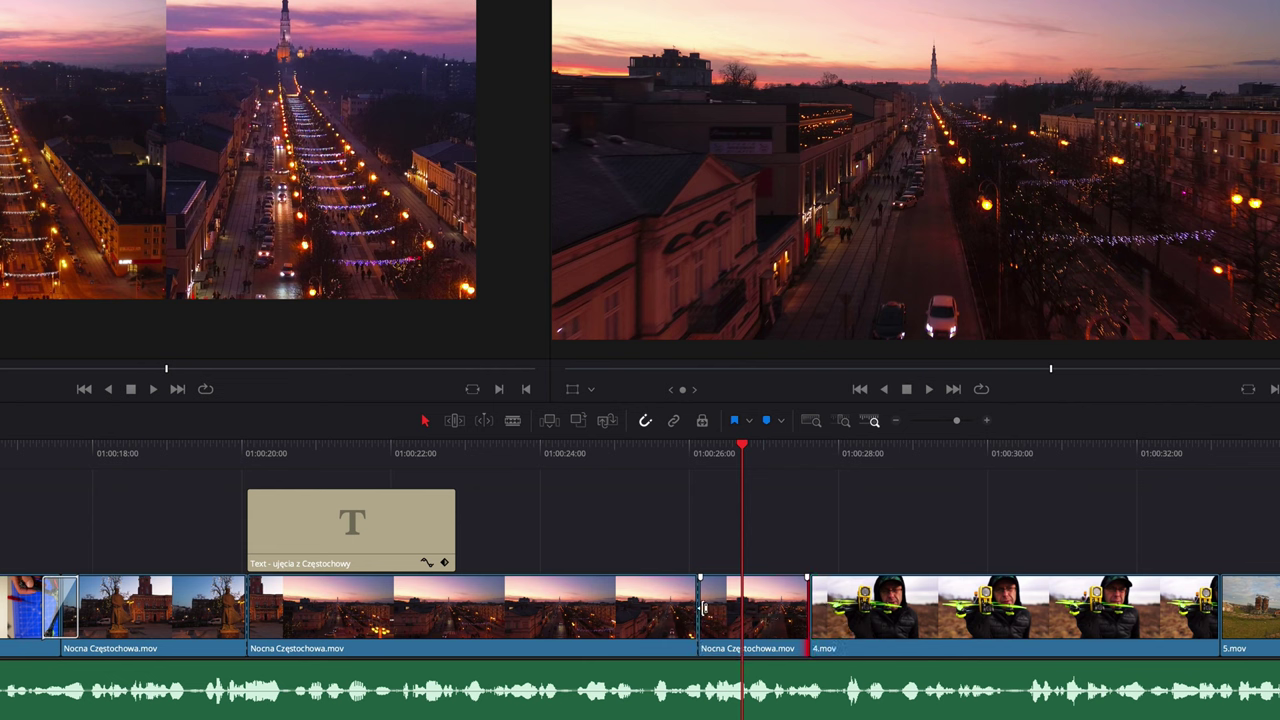
{"action": "left_click_drag", "start_coordinate": [703, 608], "coordinate": [646, 593]}
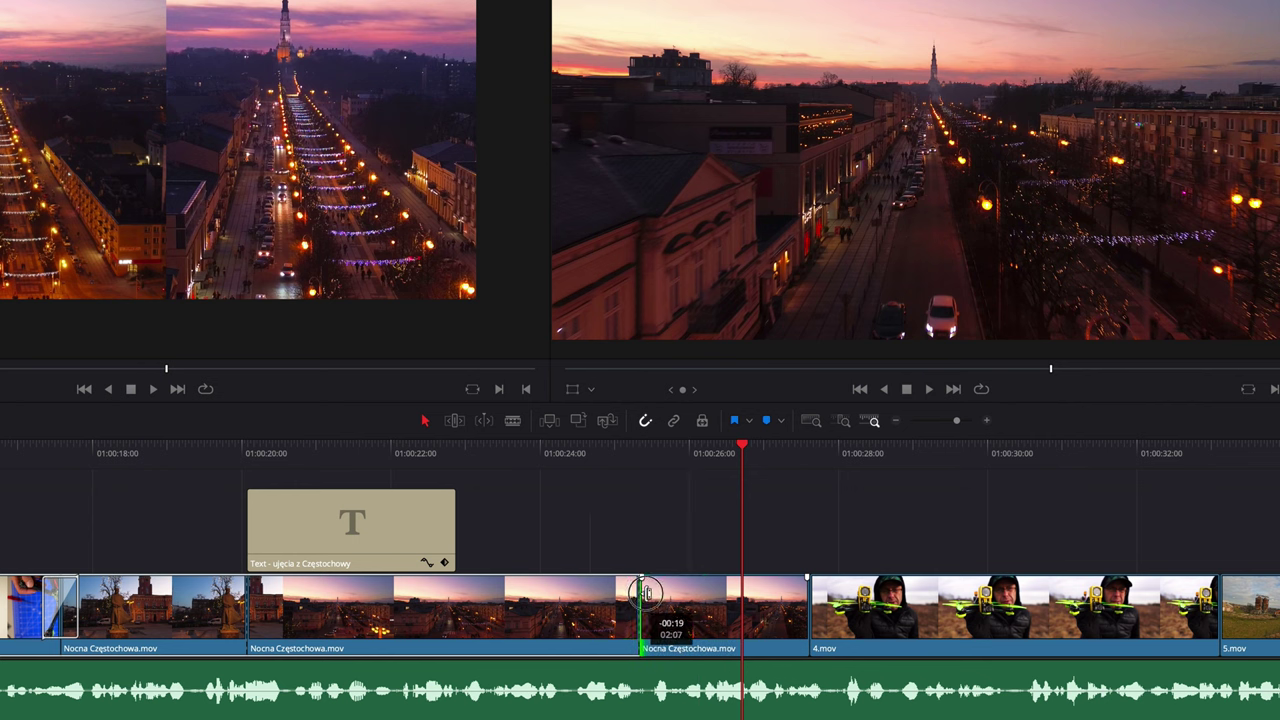
{"action": "left_click_drag", "start_coordinate": [646, 593], "coordinate": [651, 595]}
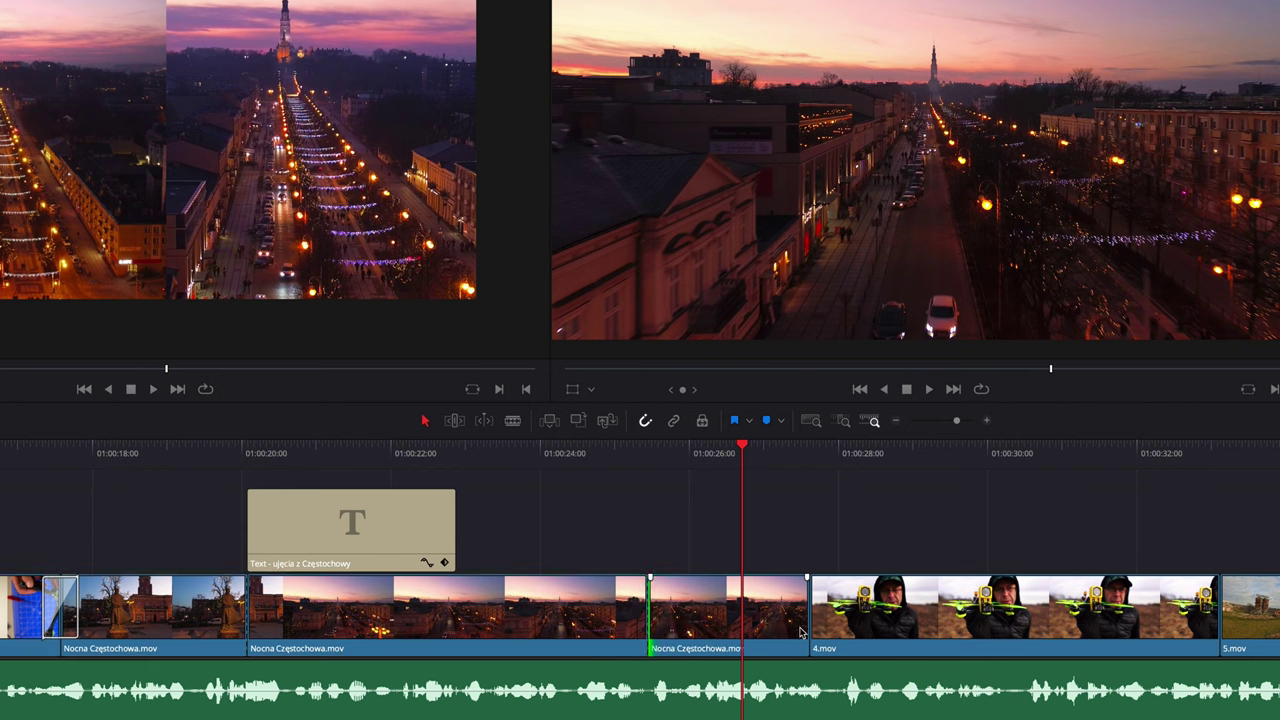
{"action": "left_click", "coordinate": [805, 610]}
{"action": "left_click_drag", "start_coordinate": [805, 610], "coordinate": [808, 613]}
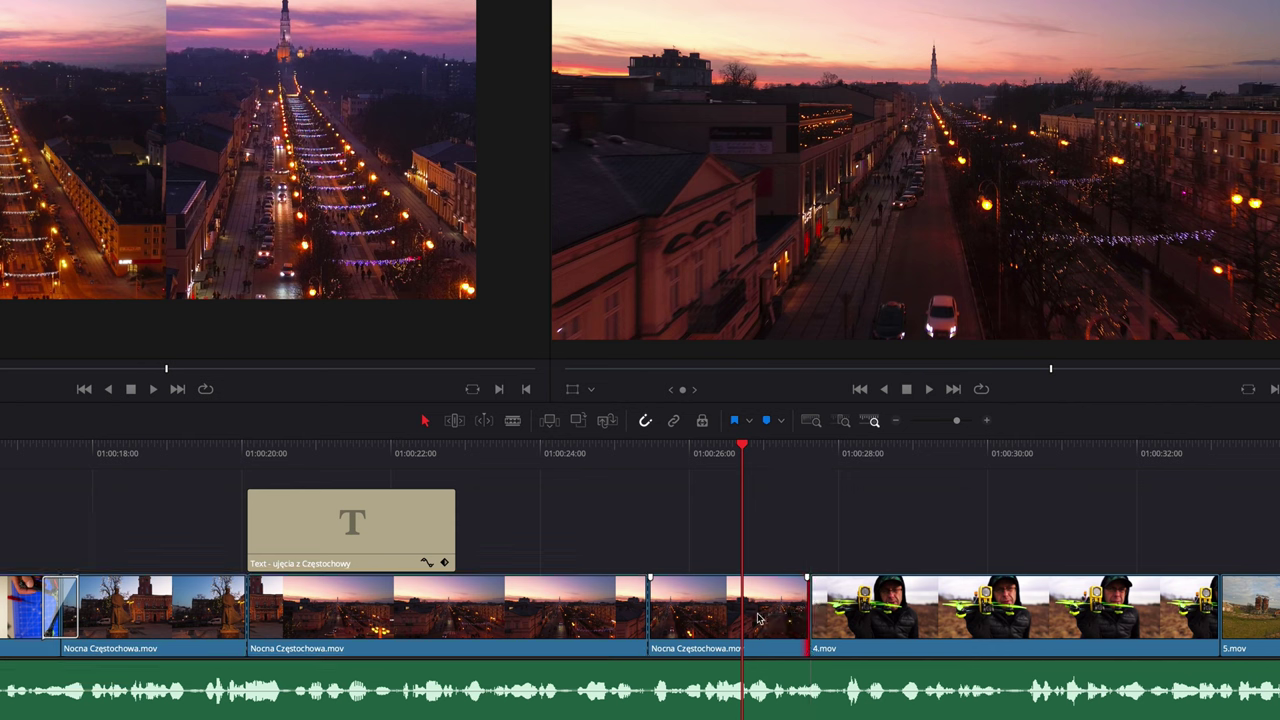
{"action": "left_click", "coordinate": [650, 613]}
{"action": "mouse_move", "coordinate": [650, 615]}
{"action": "left_mouse_down"}
{"action": "mouse_move", "coordinate": [578, 605]}
{"action": "mouse_move", "coordinate": [650, 606]}
{"action": "left_mouse_up"}
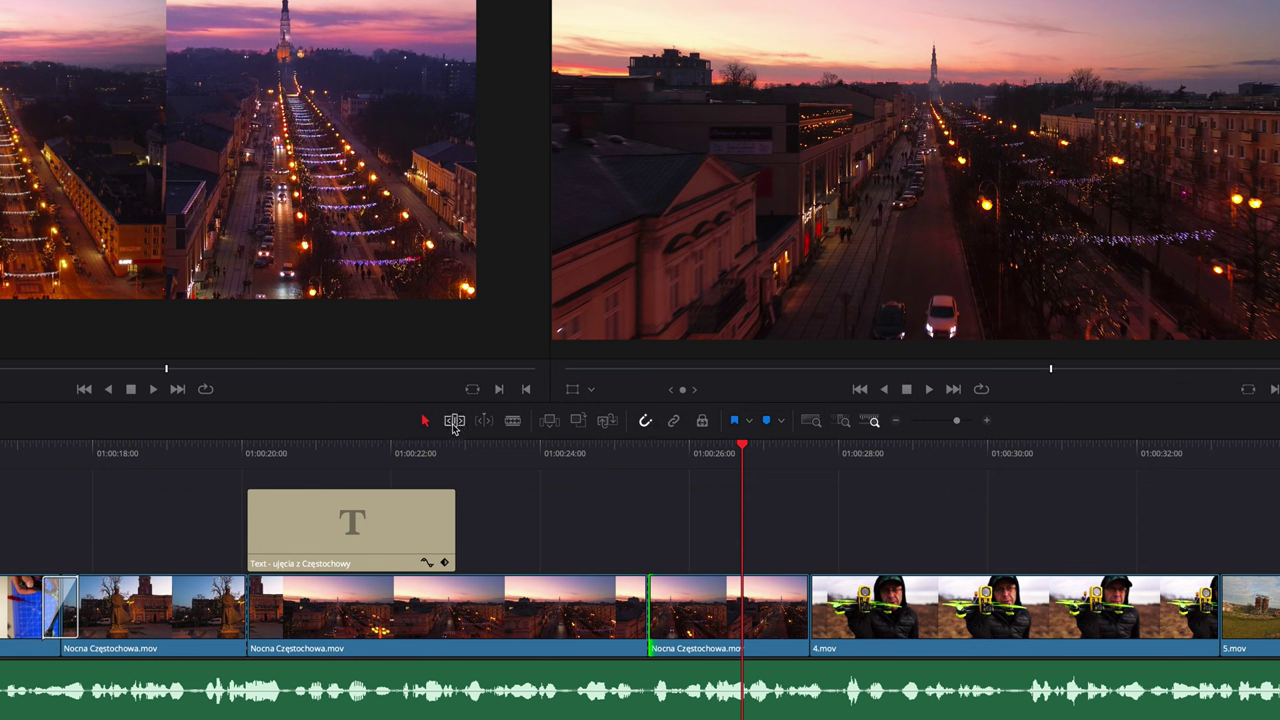
- In Trim mode, slip the middle Nocna Częstochowa clip to show later footage
{"action": "left_click", "coordinate": [455, 421]}
{"action": "left_click_drag", "start_coordinate": [702, 597], "coordinate": [770, 600]}
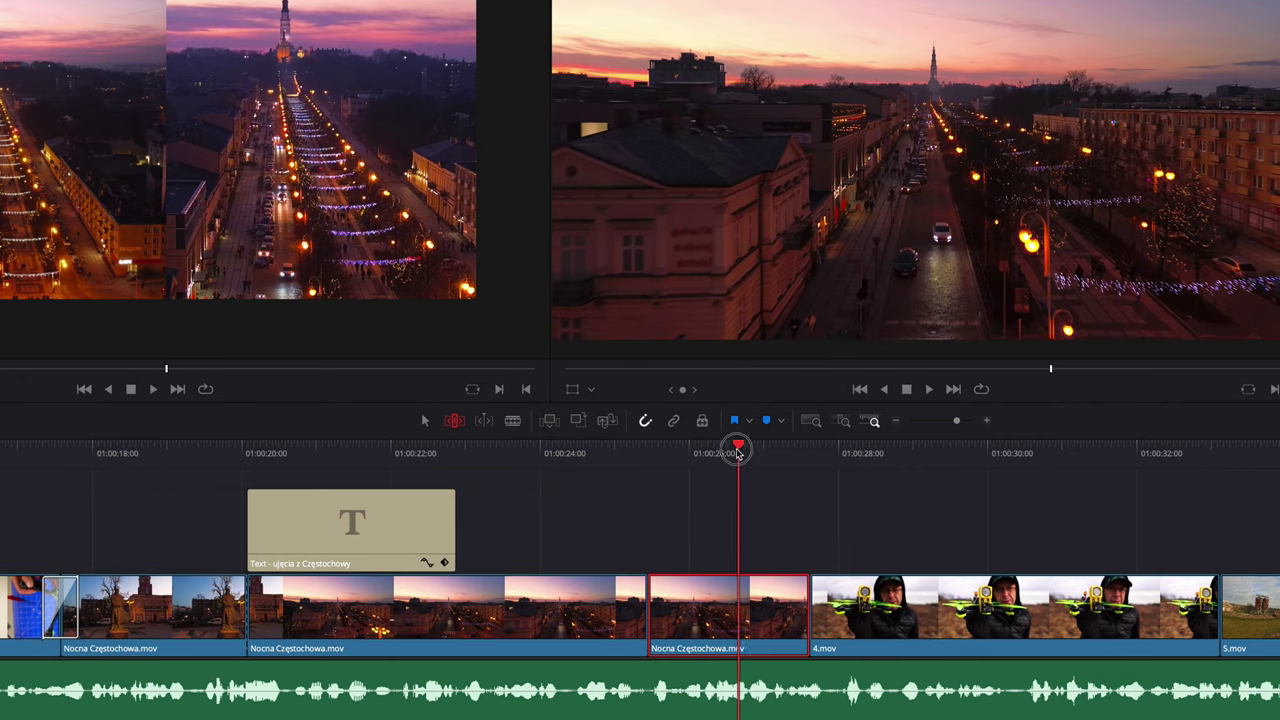
{"action": "left_click_drag", "start_coordinate": [740, 448], "coordinate": [652, 470]}
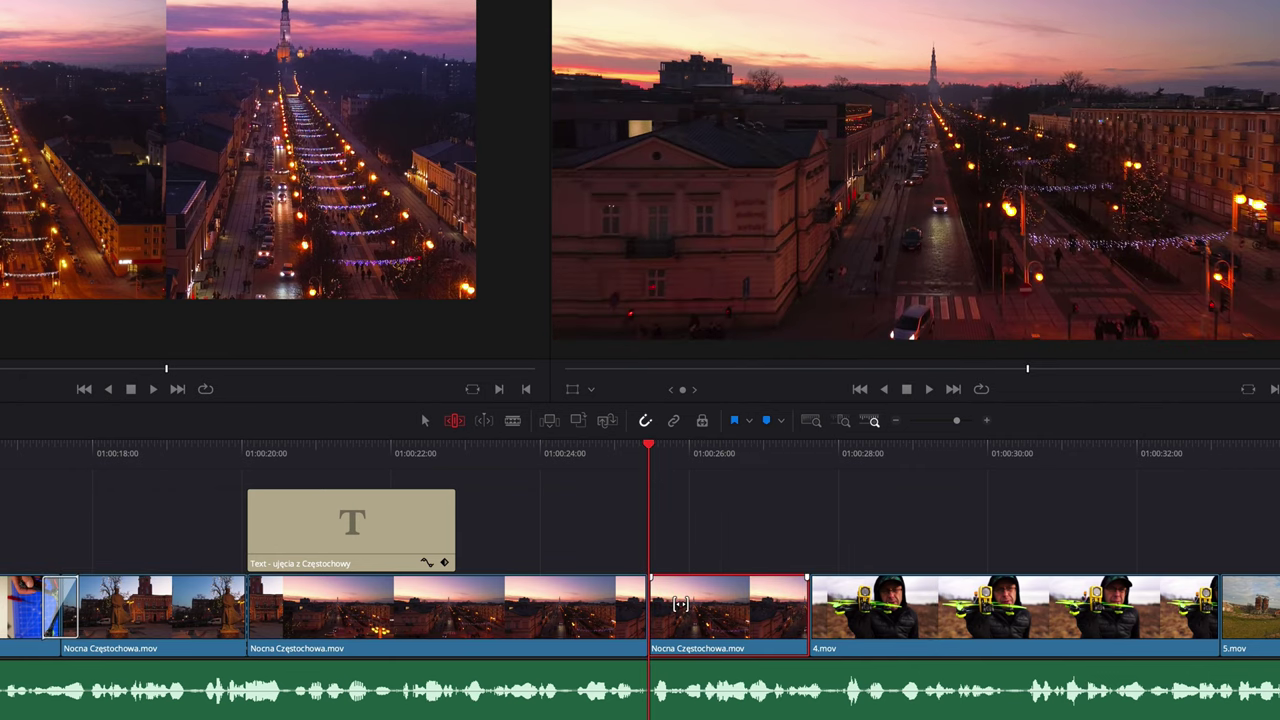
{"action": "left_click_drag", "start_coordinate": [680, 603], "coordinate": [731, 606]}
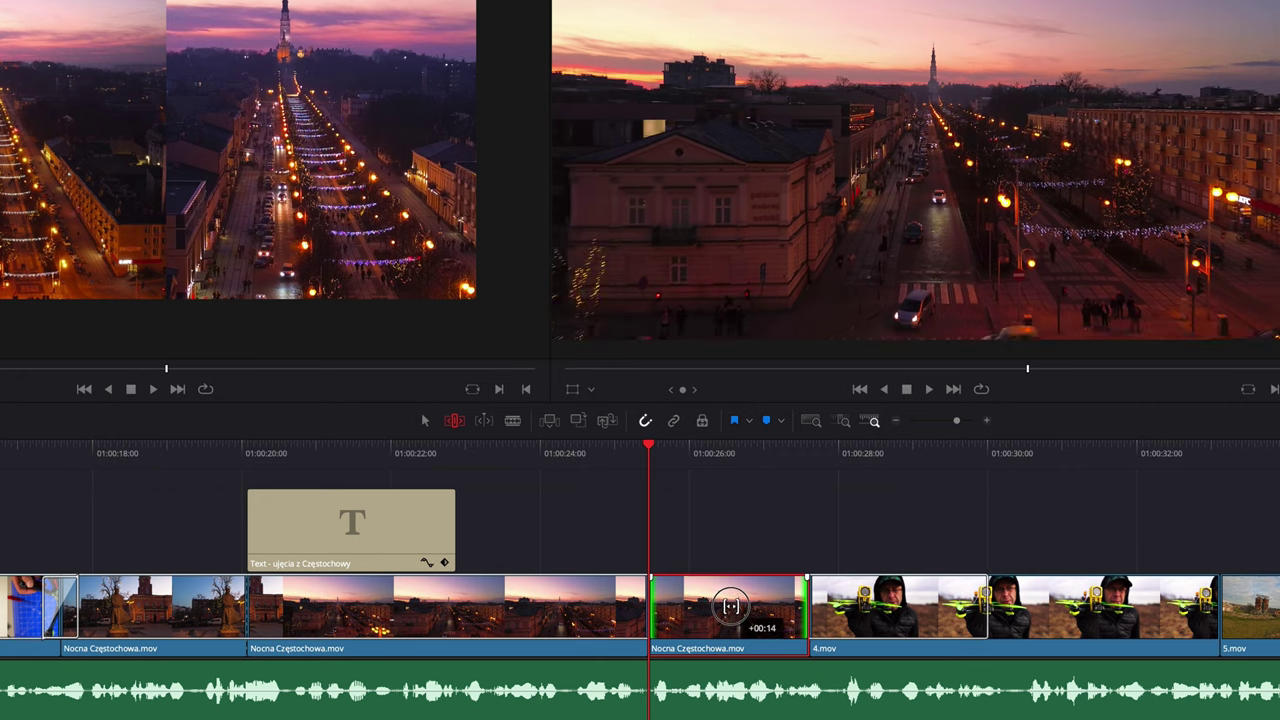
- Slip the middle Nocna Częstochowa clip to settle on new footage
{"action": "right_click", "coordinate": [736, 610]}
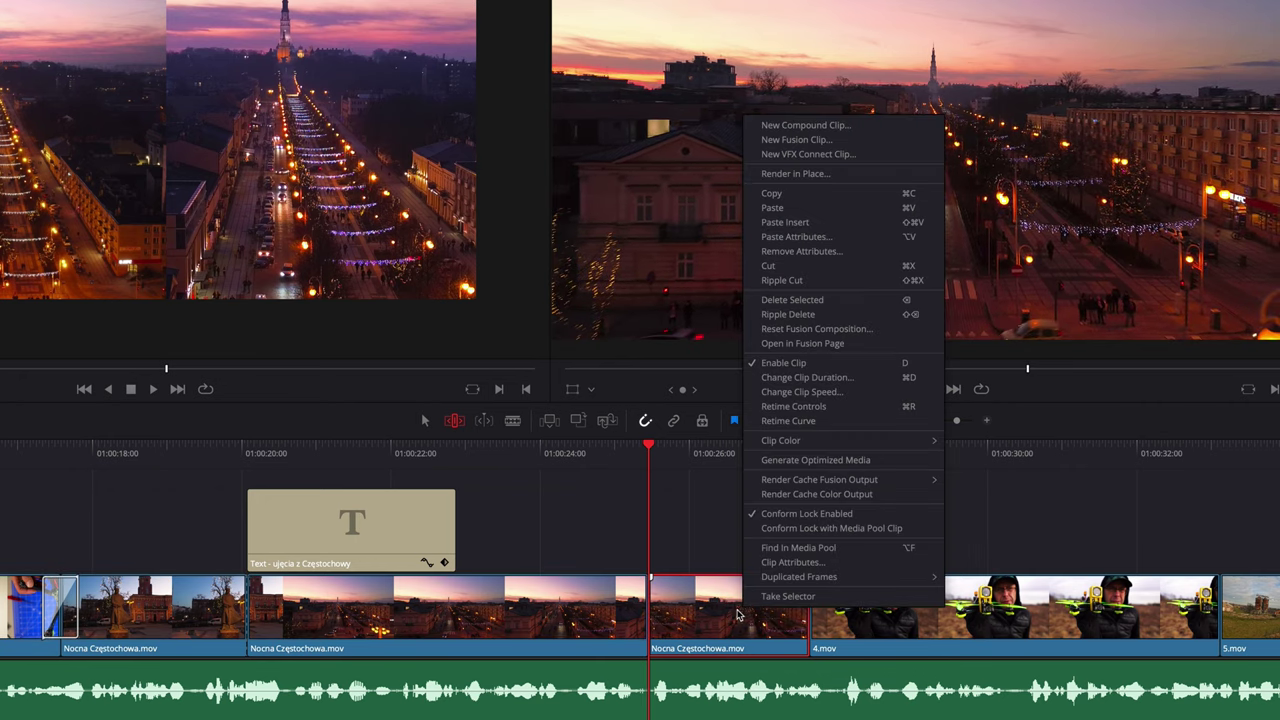
{"action": "left_click", "coordinate": [736, 612]}
{"action": "mouse_move", "coordinate": [736, 610]}
{"action": "left_mouse_down"}
{"action": "mouse_move", "coordinate": [691, 610]}
{"action": "mouse_move", "coordinate": [753, 614]}
{"action": "left_mouse_up"}
{"action": "mouse_move", "coordinate": [652, 450]}
{"action": "left_mouse_down"}
{"action": "mouse_move", "coordinate": [663, 450]}
{"action": "mouse_move", "coordinate": [650, 450]}
{"action": "left_mouse_up"}
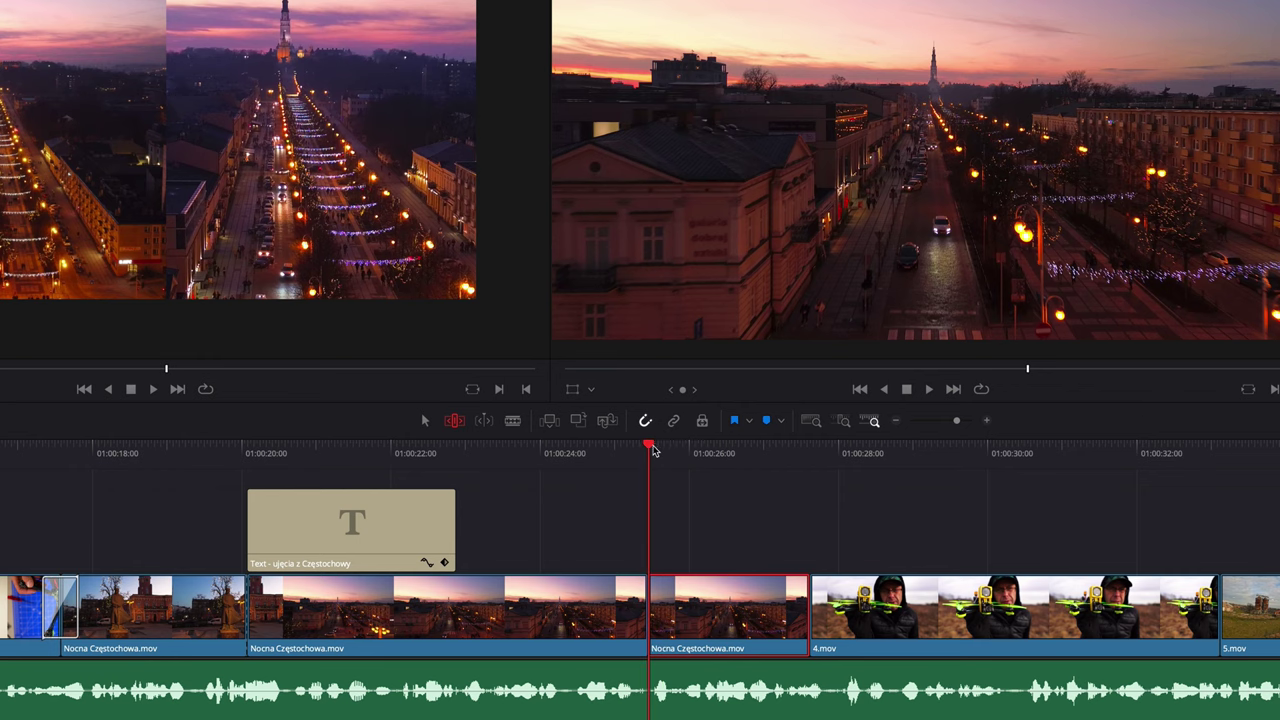
- With Dynamic Trim (W) on, trim within the 4.mov clip, then zoom the timeline out
{"action": "key", "text": "w"}
{"action": "left_click", "coordinate": [868, 597]}
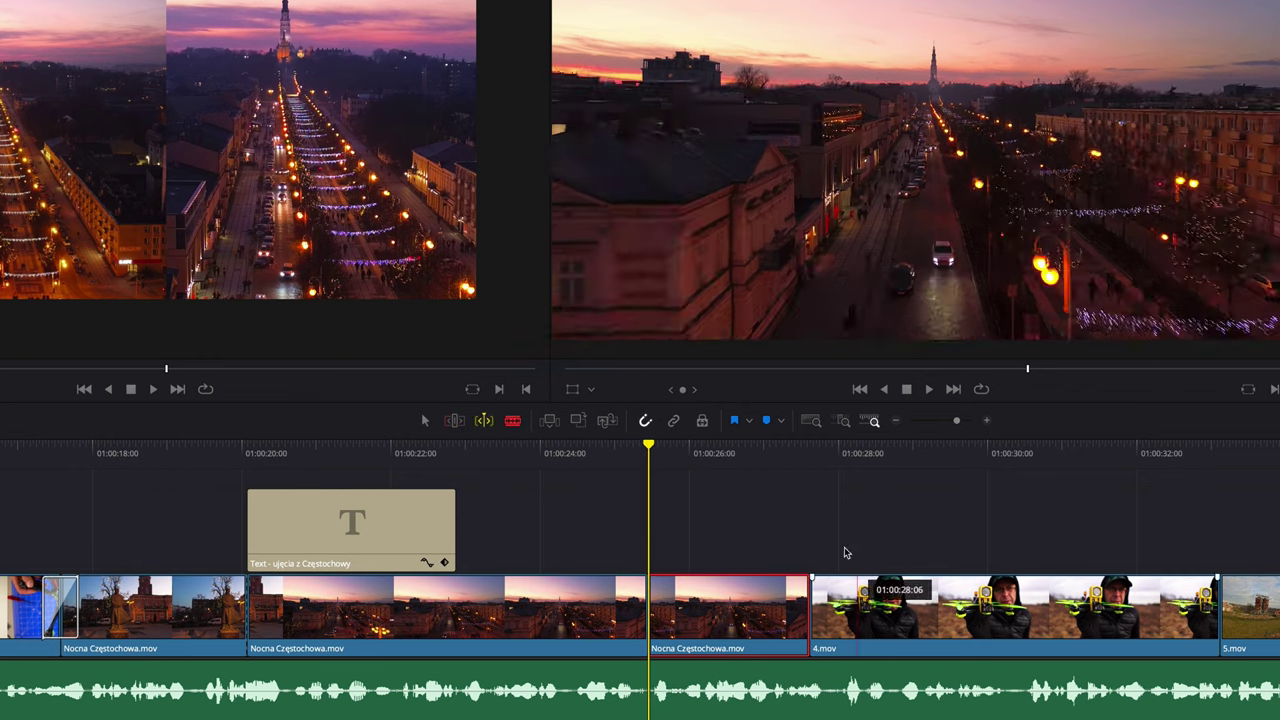
{"action": "mouse_move", "coordinate": [868, 597]}
{"action": "left_mouse_down"}
{"action": "mouse_move", "coordinate": [1156, 611]}
{"action": "mouse_move", "coordinate": [871, 600]}
{"action": "mouse_move", "coordinate": [1022, 604]}
{"action": "left_mouse_up"}
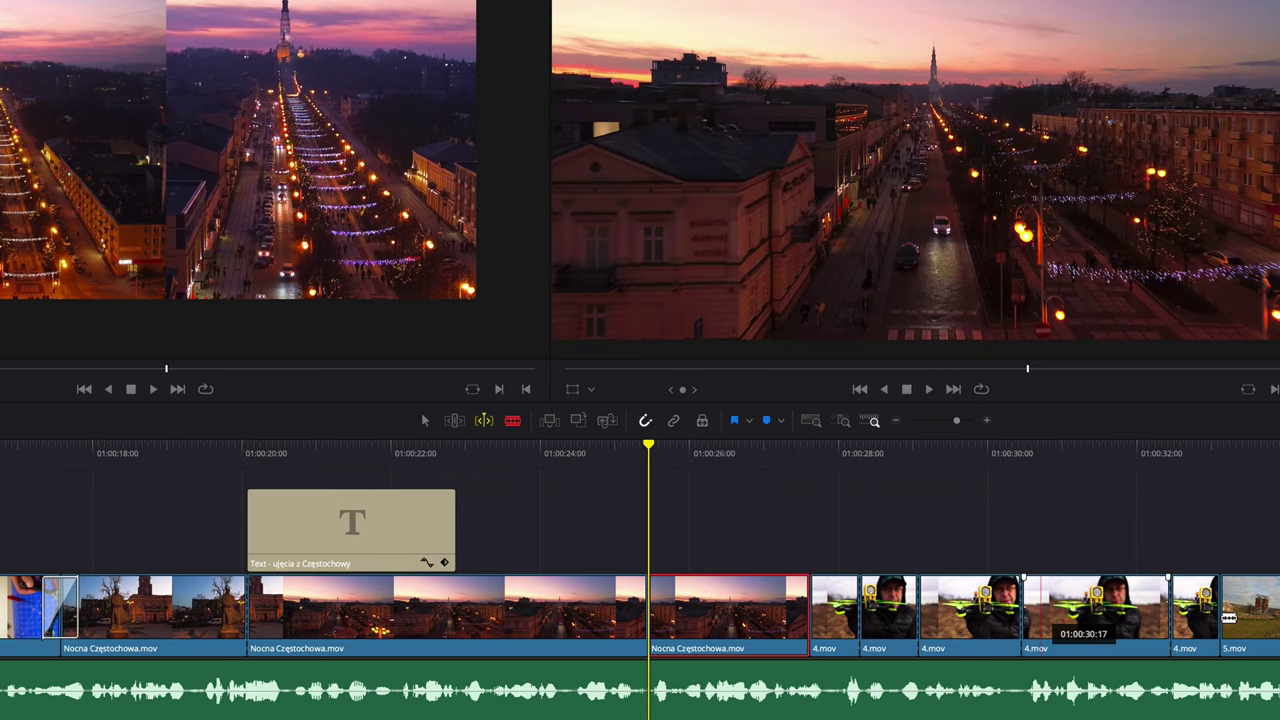
{"action": "left_click", "coordinate": [897, 421]}
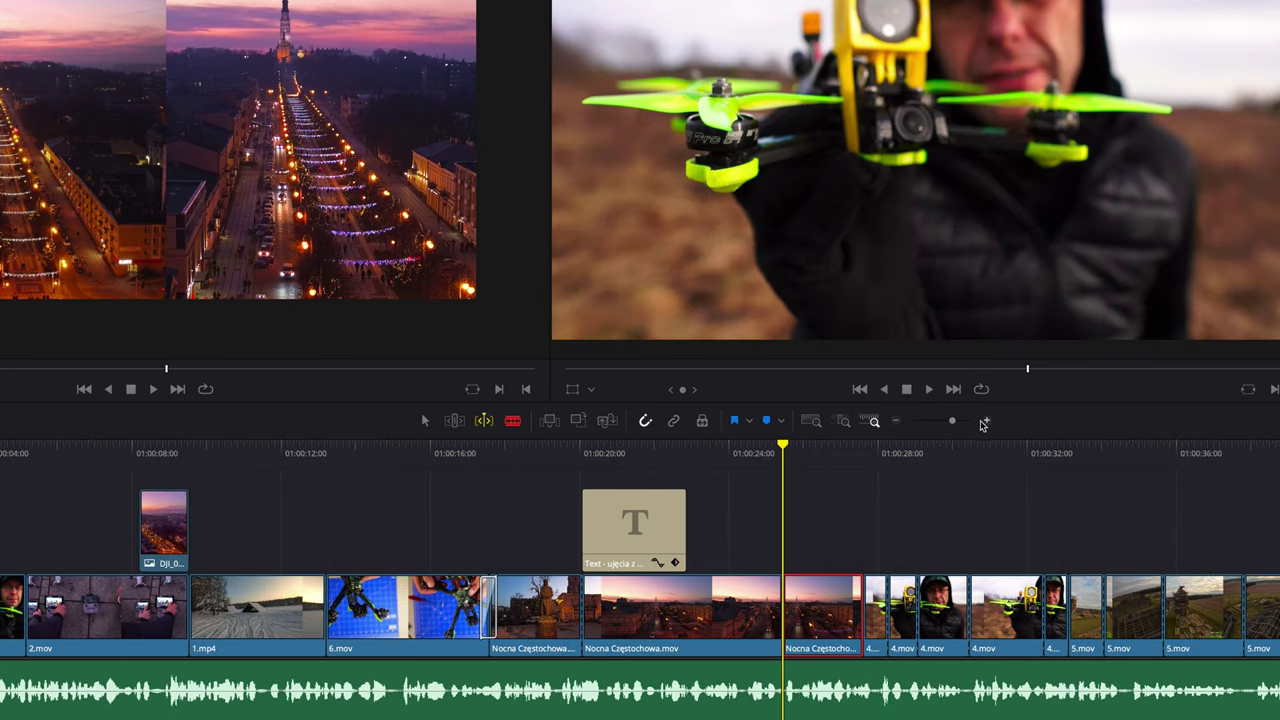
{"action": "left_click", "coordinate": [987, 421]}
{"action": "left_click", "coordinate": [898, 422]}
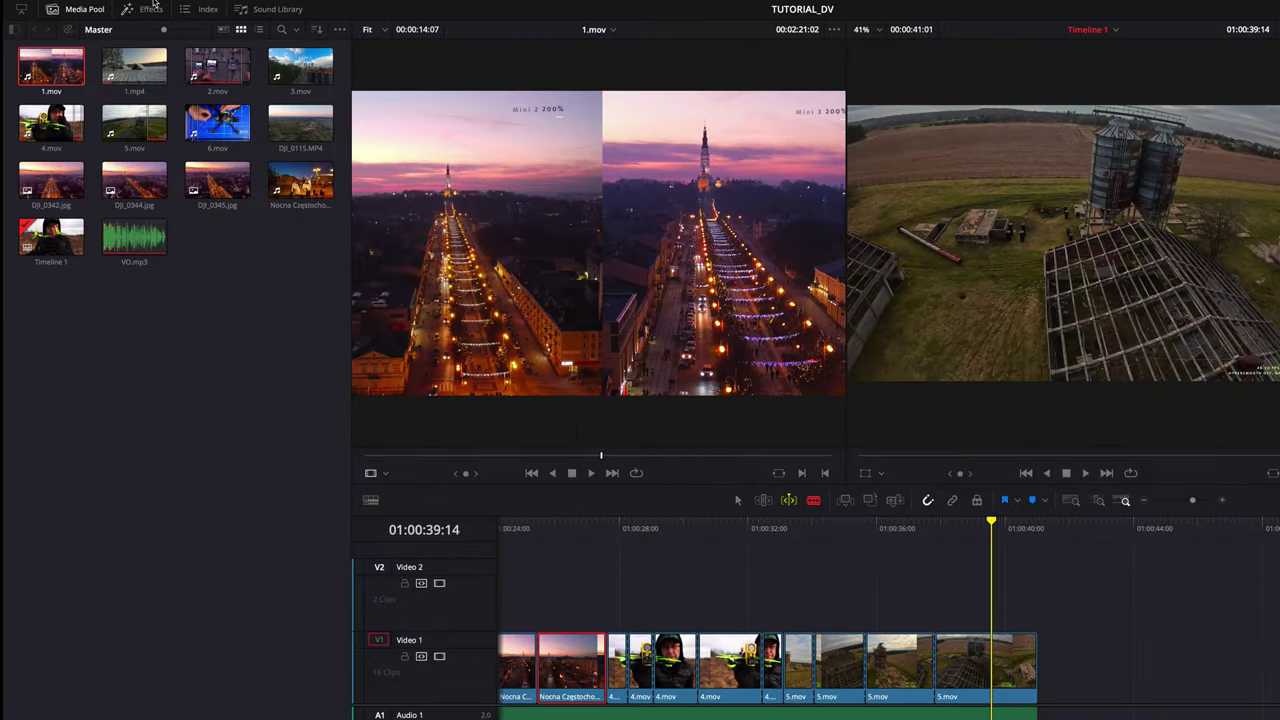
{"action": "mouse_move", "coordinate": [131, 4]}
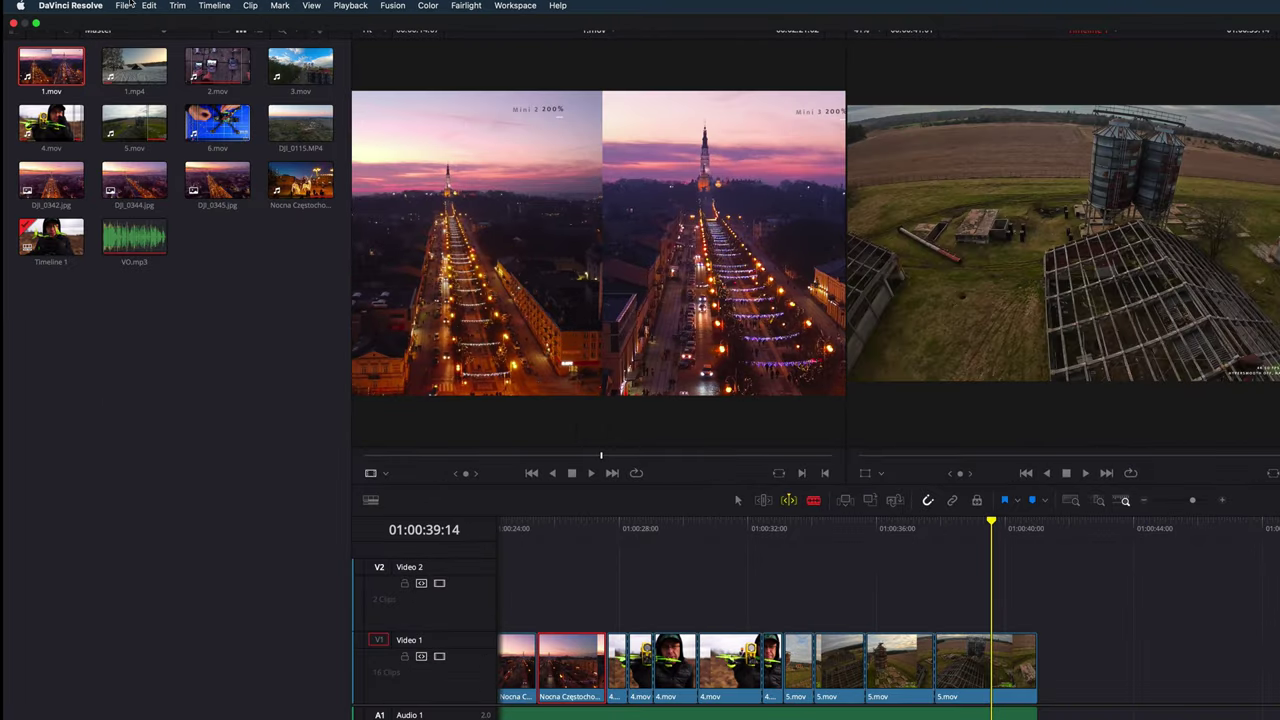
{"action": "left_click", "coordinate": [64, 8]}
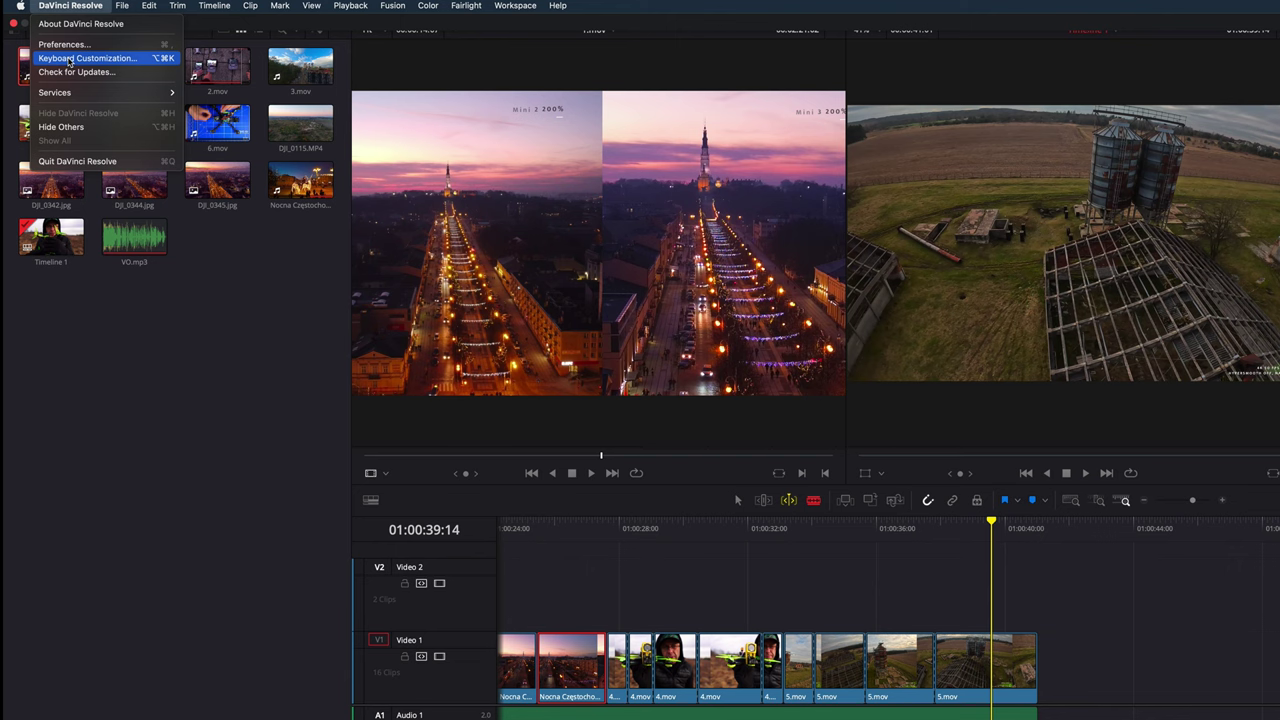
{"action": "left_click", "coordinate": [69, 61]}
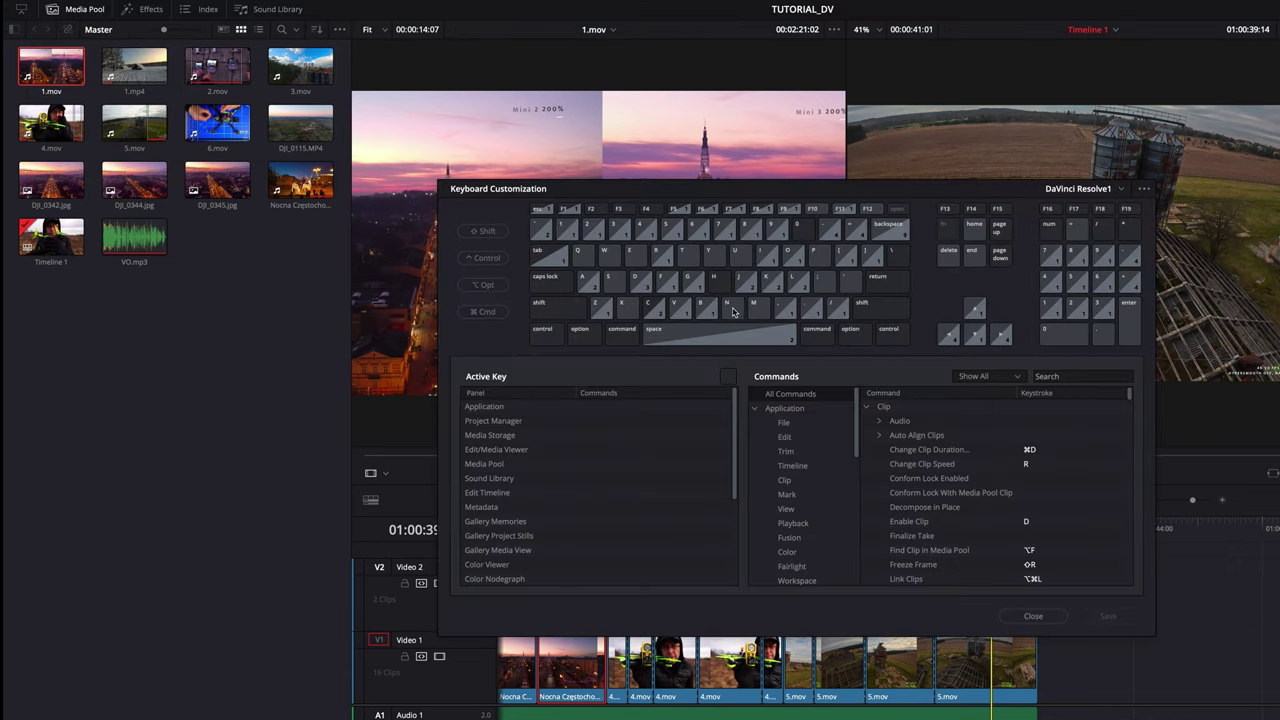
{"action": "left_click", "coordinate": [936, 469]}
{"action": "left_click", "coordinate": [817, 258]}
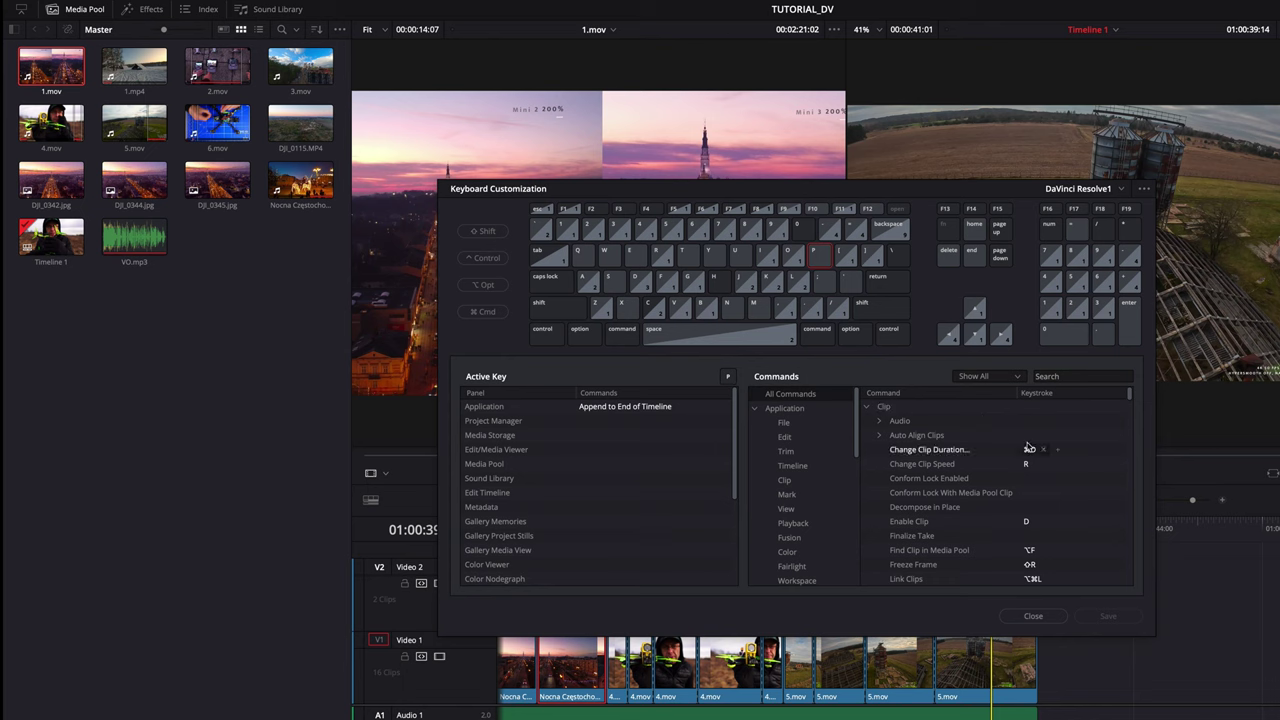
{"action": "left_click", "coordinate": [1032, 616]}
- Load DJI_0115.MP4 in the source viewer, mark an In point and append the first section
{"action": "left_click", "coordinate": [995, 525]}
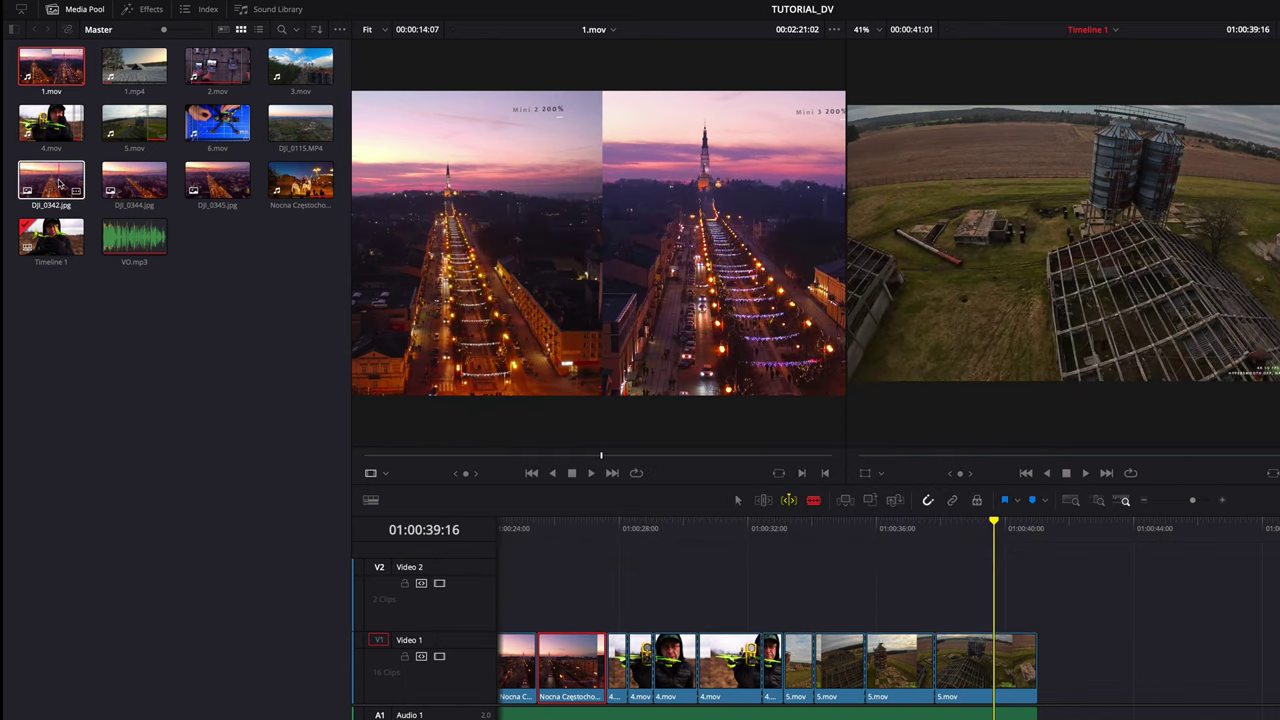
{"action": "left_click", "coordinate": [296, 124]}
{"action": "double_click", "coordinate": [296, 124]}
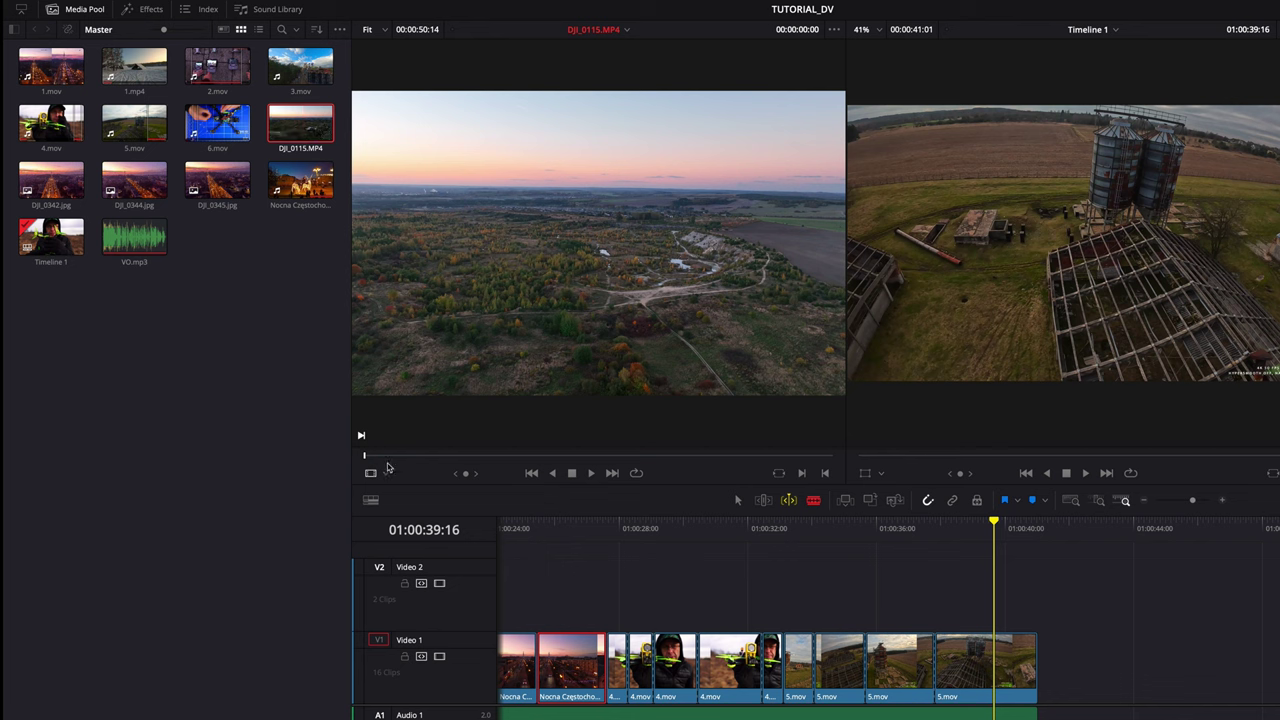
{"action": "left_click_drag", "start_coordinate": [369, 458], "coordinate": [424, 462]}
{"action": "key", "text": "i"}
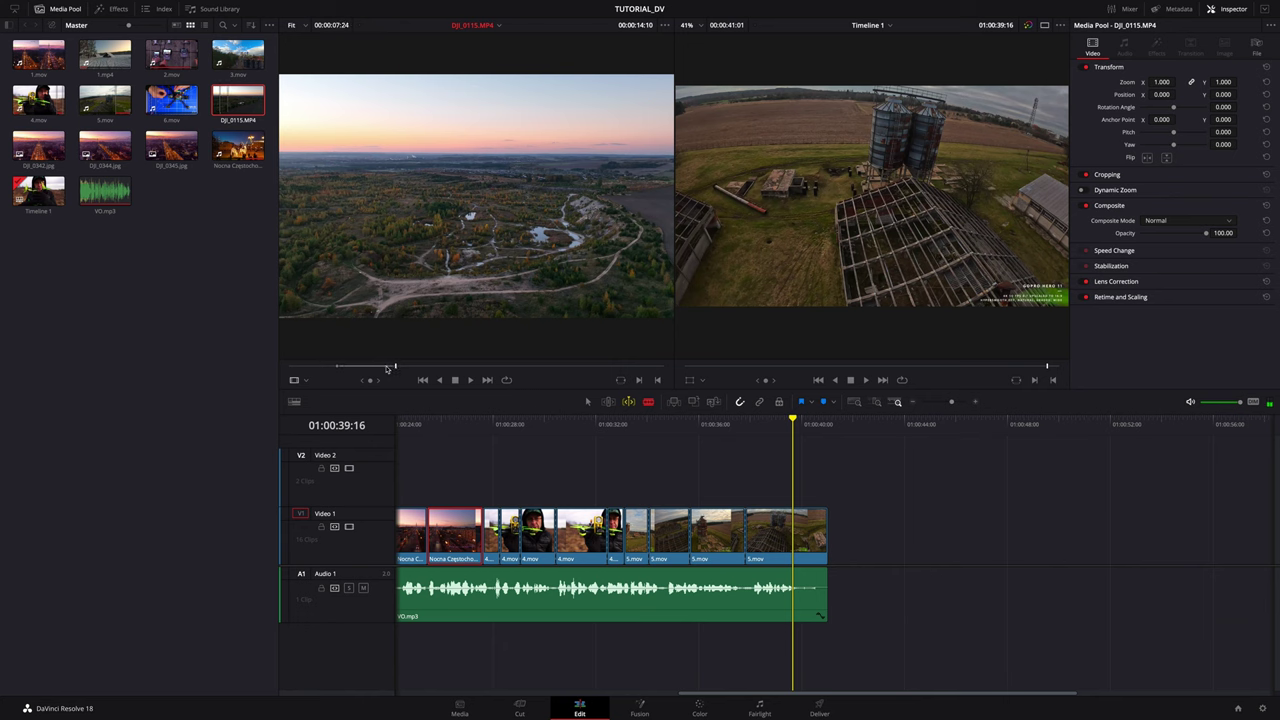
{"action": "key", "text": "shift+F12"}
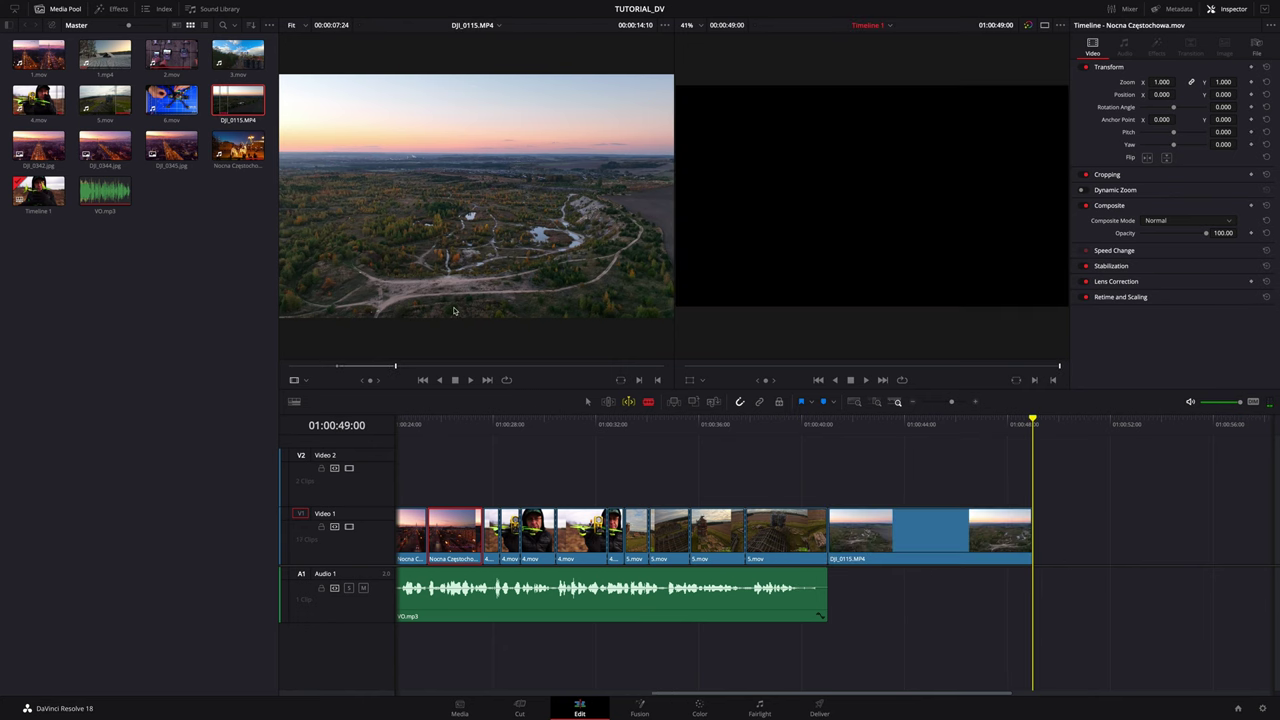
{"action": "mouse_move", "coordinate": [1032, 420]}
{"action": "left_mouse_down"}
{"action": "mouse_move", "coordinate": [918, 465]}
{"action": "mouse_move", "coordinate": [926, 488]}
{"action": "mouse_move", "coordinate": [988, 489]}
{"action": "left_mouse_up"}
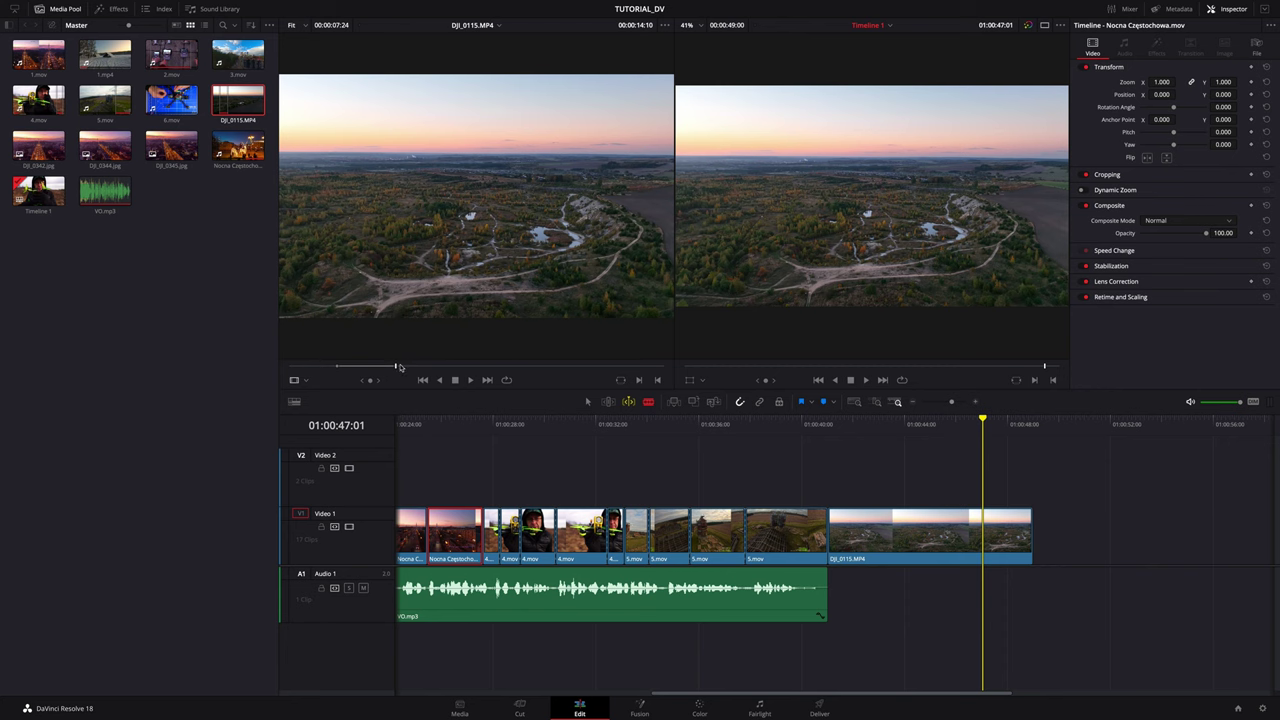
- Mark and append the second and third DJI_0115.MP4 sections to the timeline's end
{"action": "left_click_drag", "start_coordinate": [396, 366], "coordinate": [447, 367]}
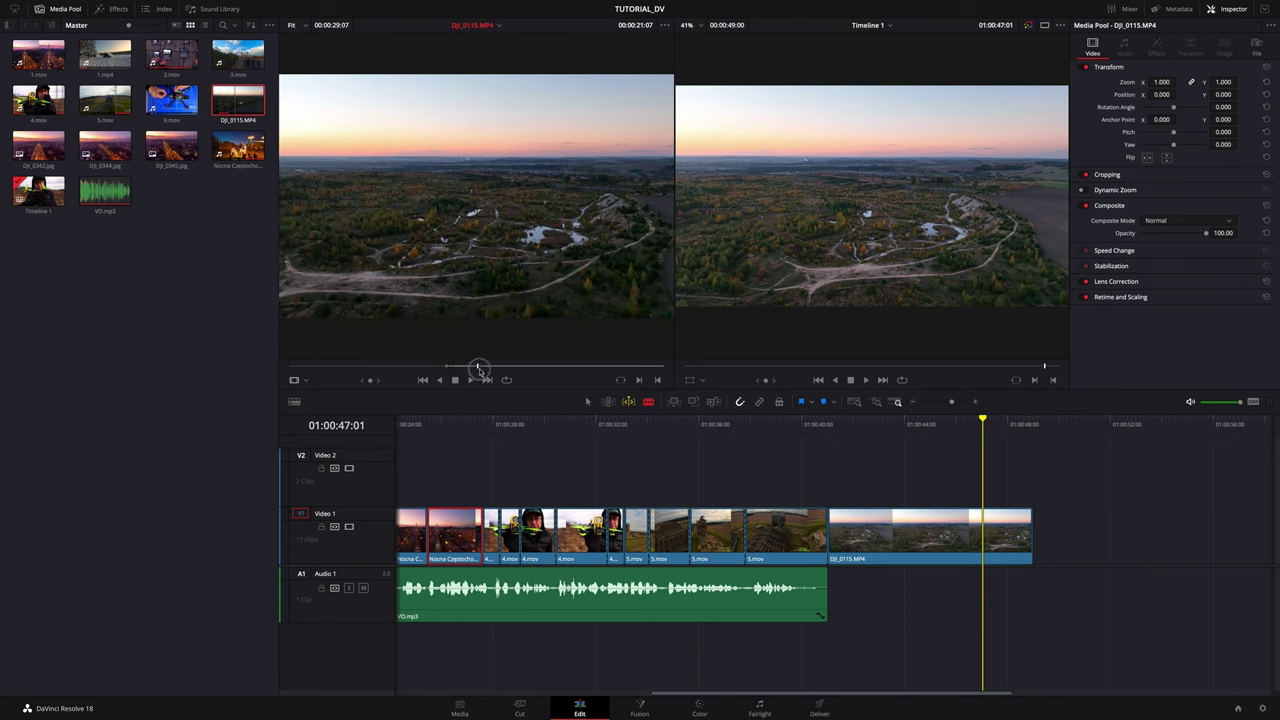
{"action": "key", "text": "o"}
{"action": "key", "text": "shift+F12"}
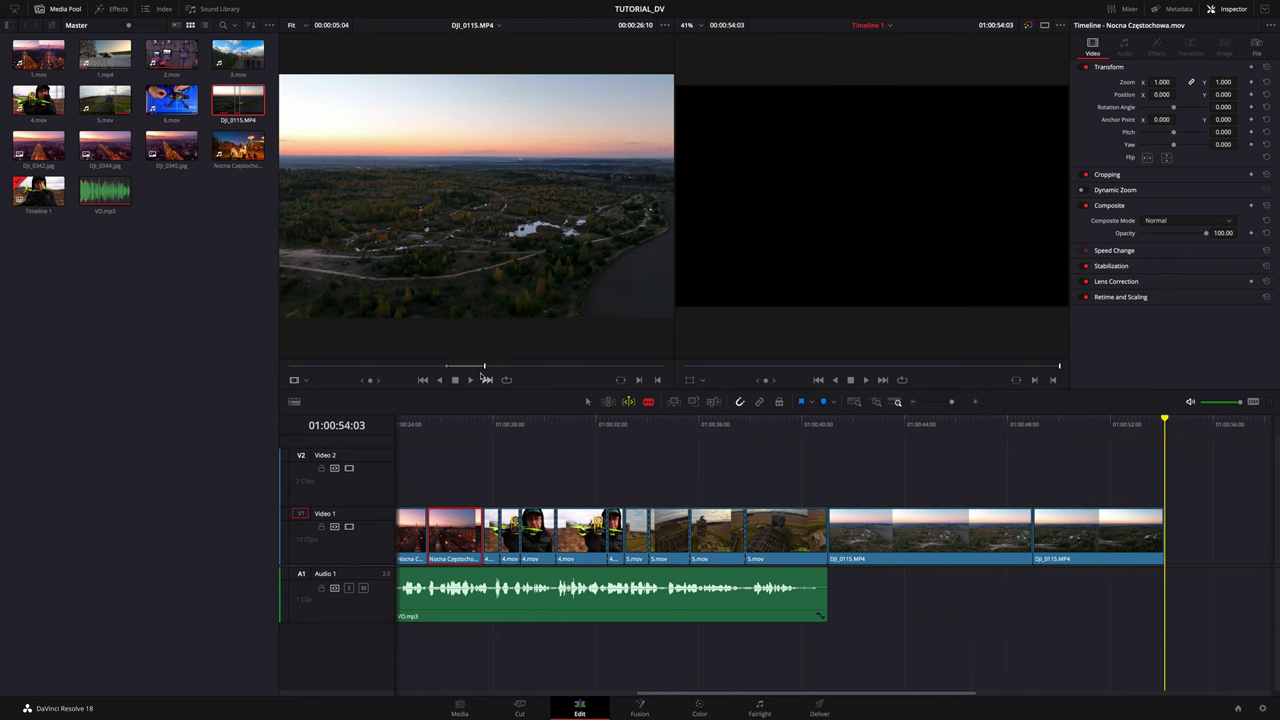
{"action": "left_click_drag", "start_coordinate": [484, 368], "coordinate": [578, 369]}
{"action": "key", "text": "i"}
{"action": "key", "text": "o"}
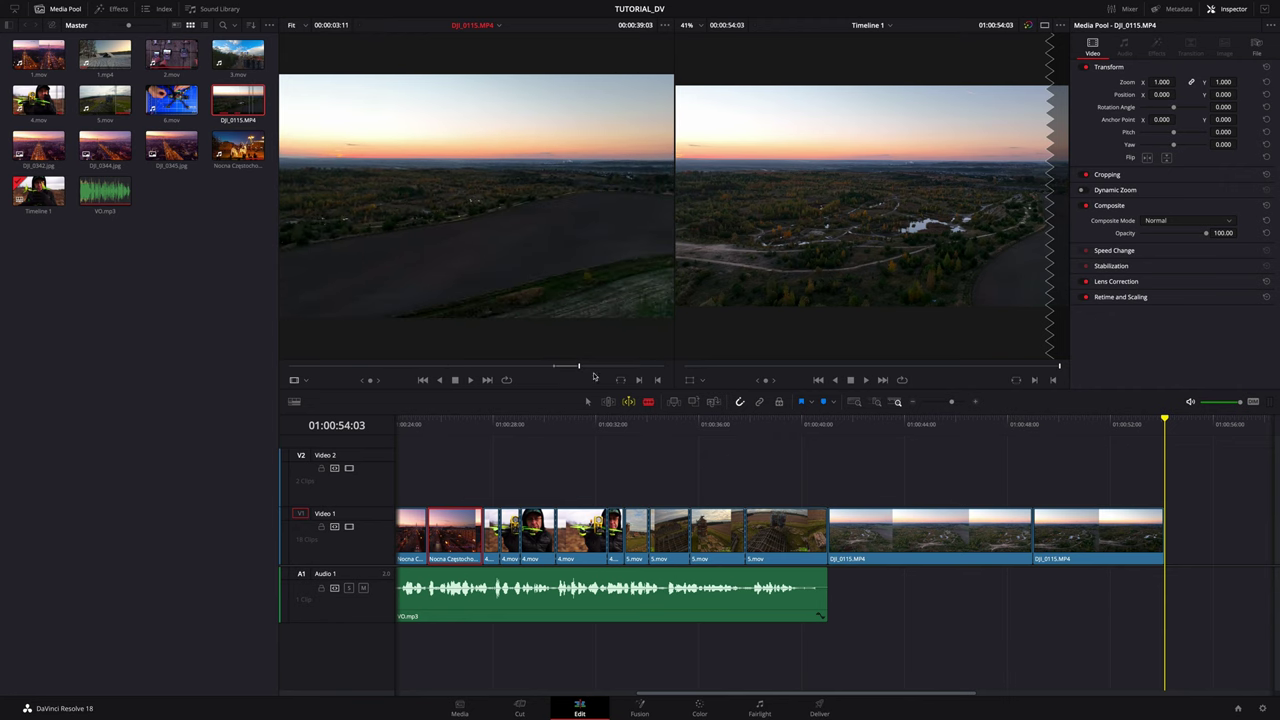
{"action": "key", "text": "shift+F12"}
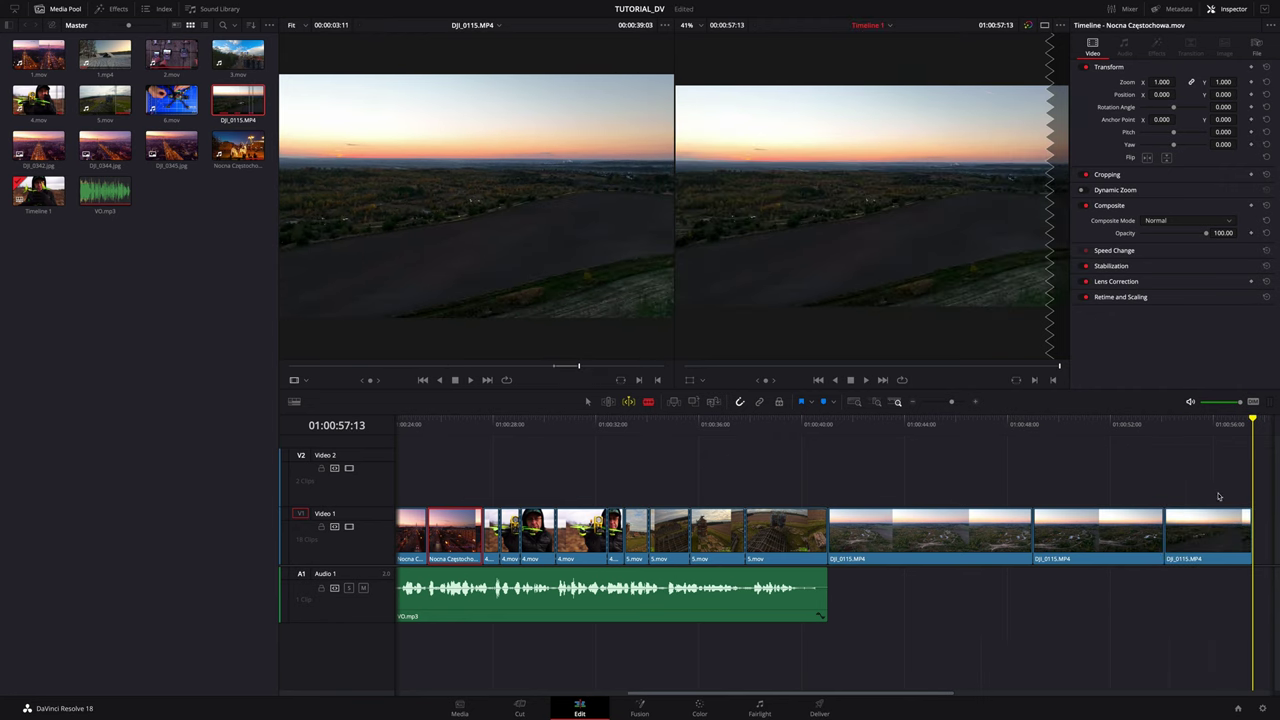
- Play back and review the three appended DJI_0115 shots
{"action": "left_click_drag", "start_coordinate": [1250, 422], "coordinate": [903, 463]}
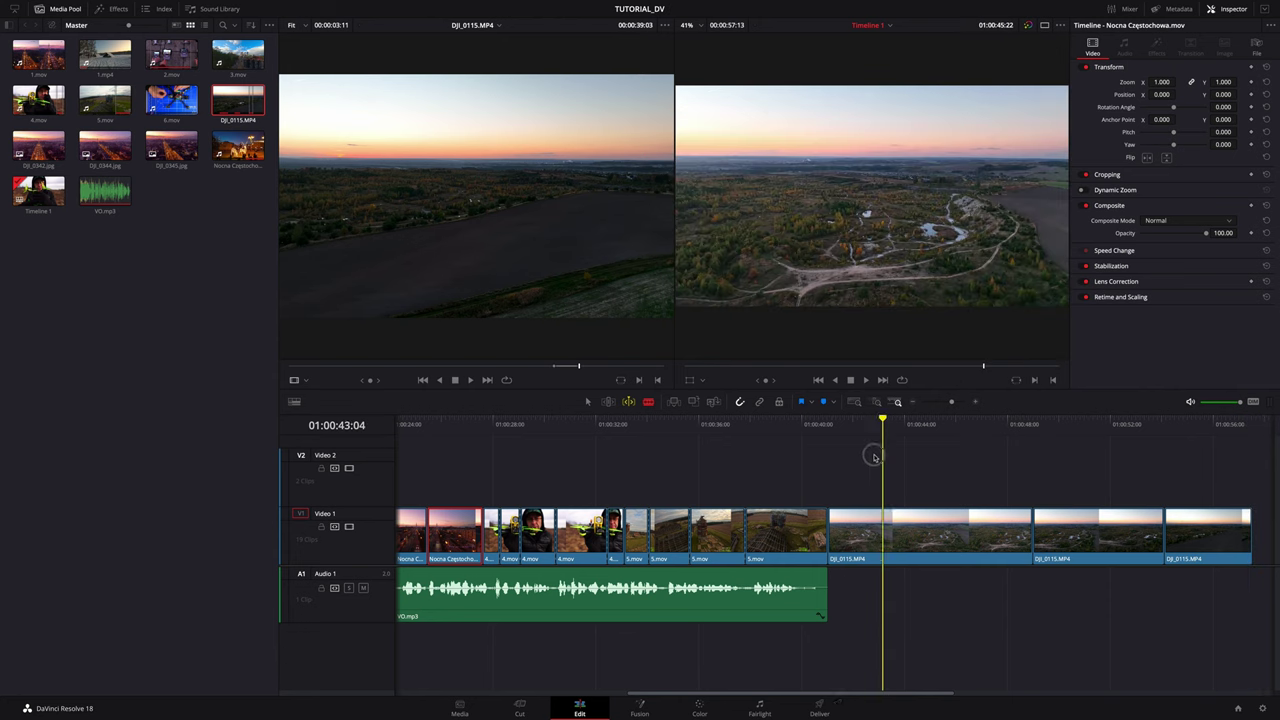
{"action": "key", "text": "space"}
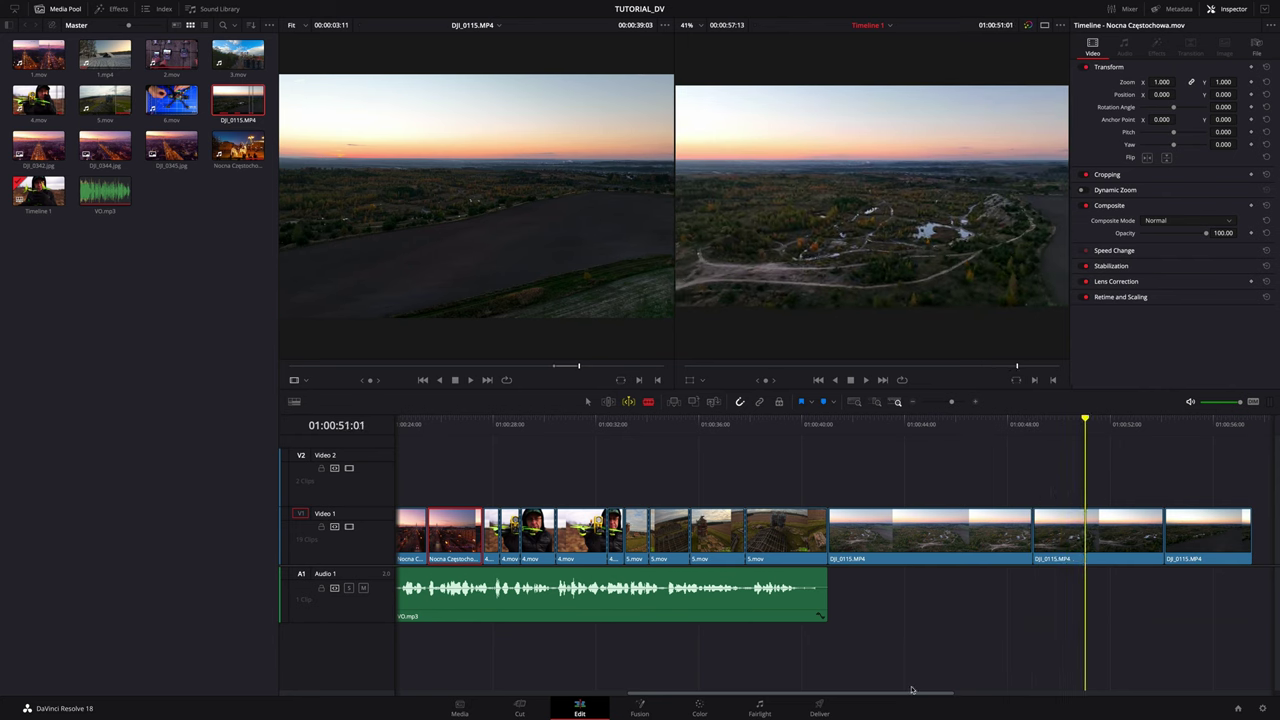
{"action": "left_click_drag", "start_coordinate": [923, 692], "coordinate": [1008, 692]}
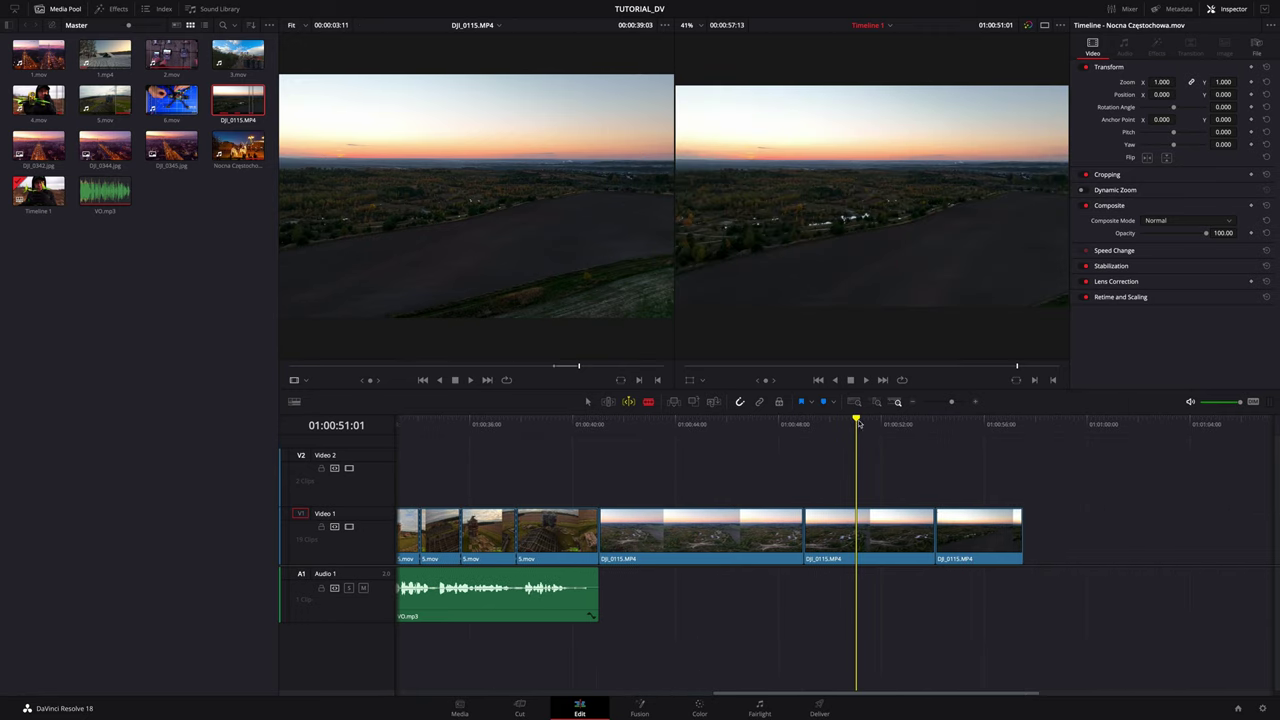
{"action": "mouse_move", "coordinate": [856, 418]}
{"action": "left_mouse_down"}
{"action": "mouse_move", "coordinate": [985, 420]}
{"action": "mouse_move", "coordinate": [636, 480]}
{"action": "left_mouse_up"}
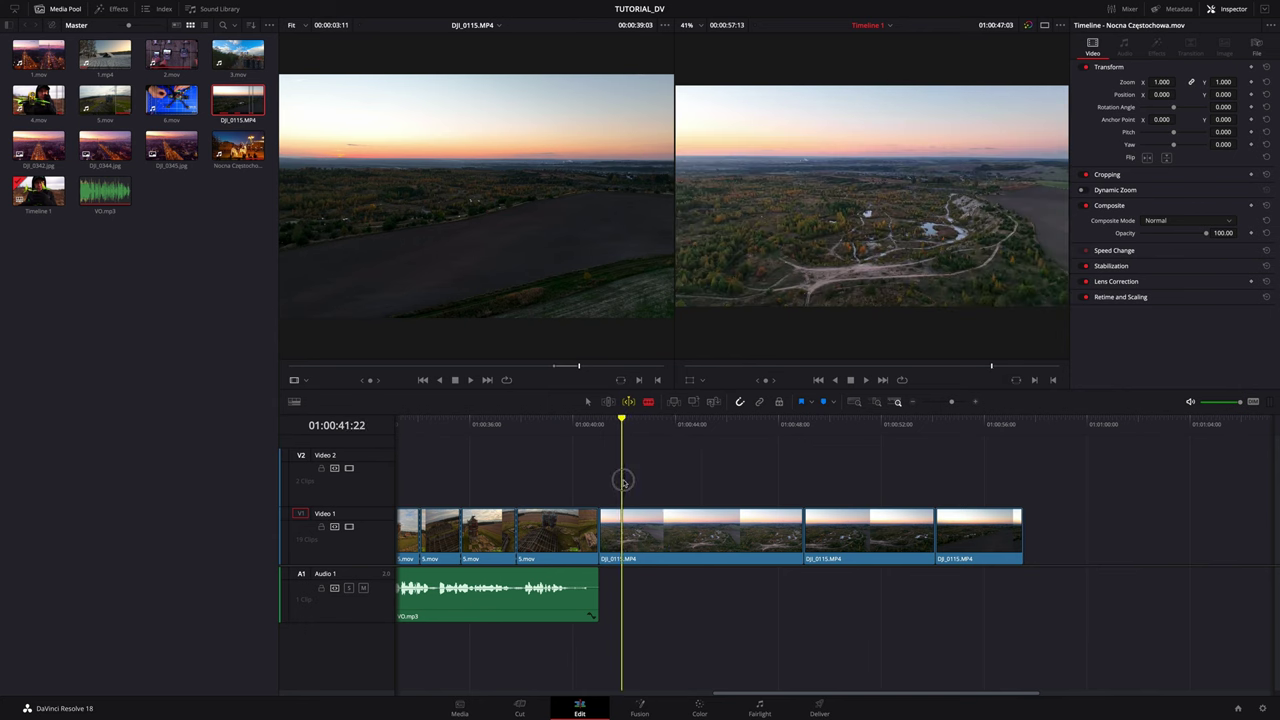
{"action": "left_click", "coordinate": [731, 503]}
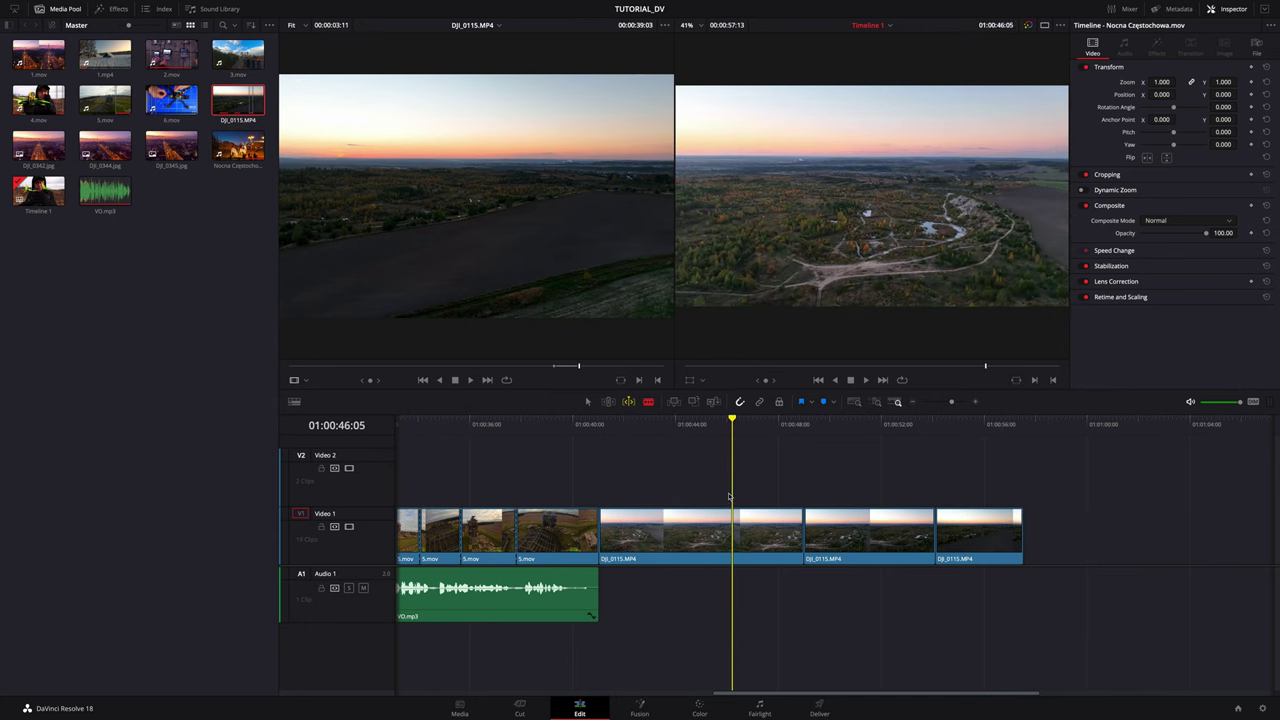